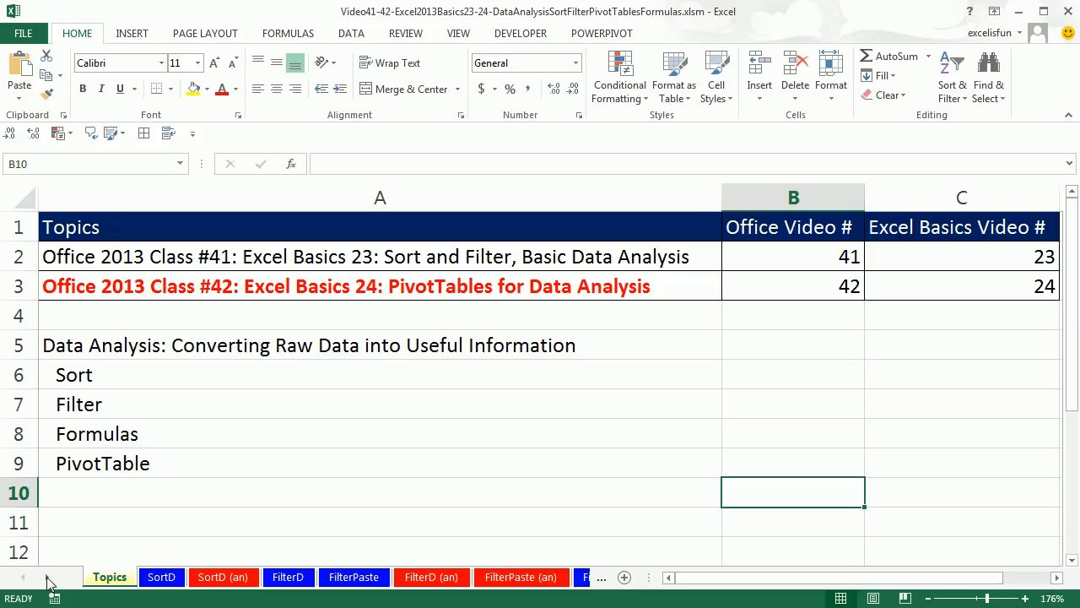
# Go to the PT(1) worksheet using the workbook's list of sheets
pyautogui.rightClick(46, 582)
pyautogui.moveTo(127, 325); pyautogui.dragTo(228, 230)
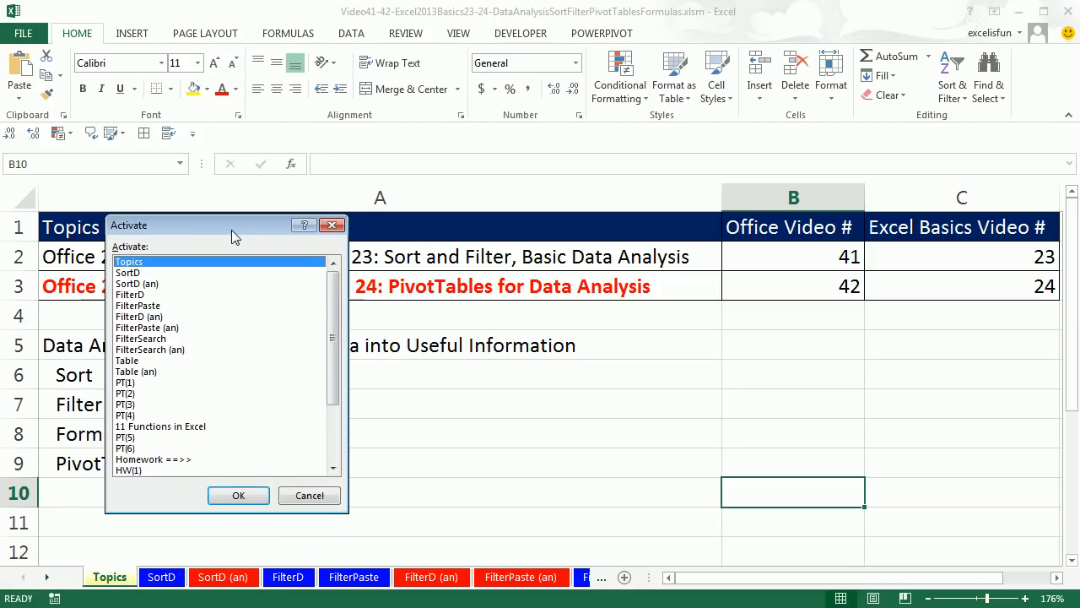
pyautogui.click(127, 384)
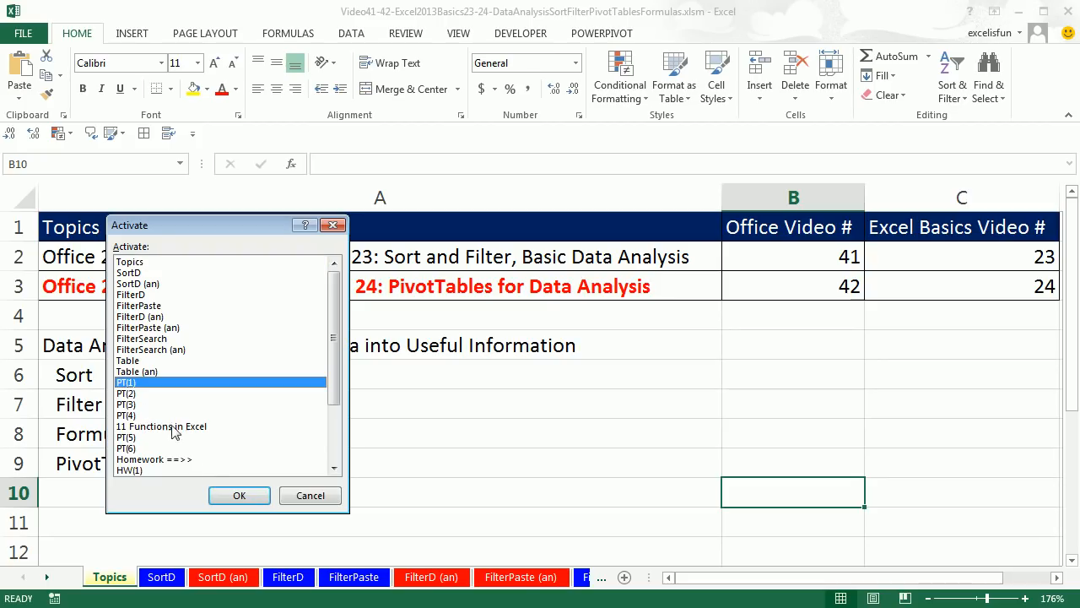
pyautogui.click(237, 496)
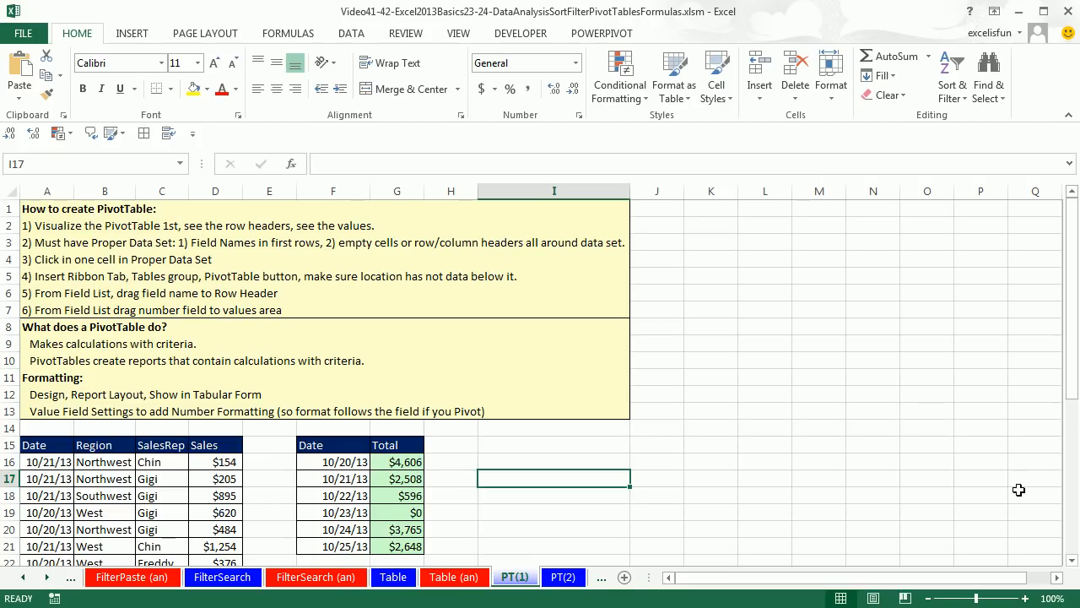
# Review the Date, Region, SalesRep and Sales field names heading the raw data set in row 15
pyautogui.scroll(-7, 1072, 563)
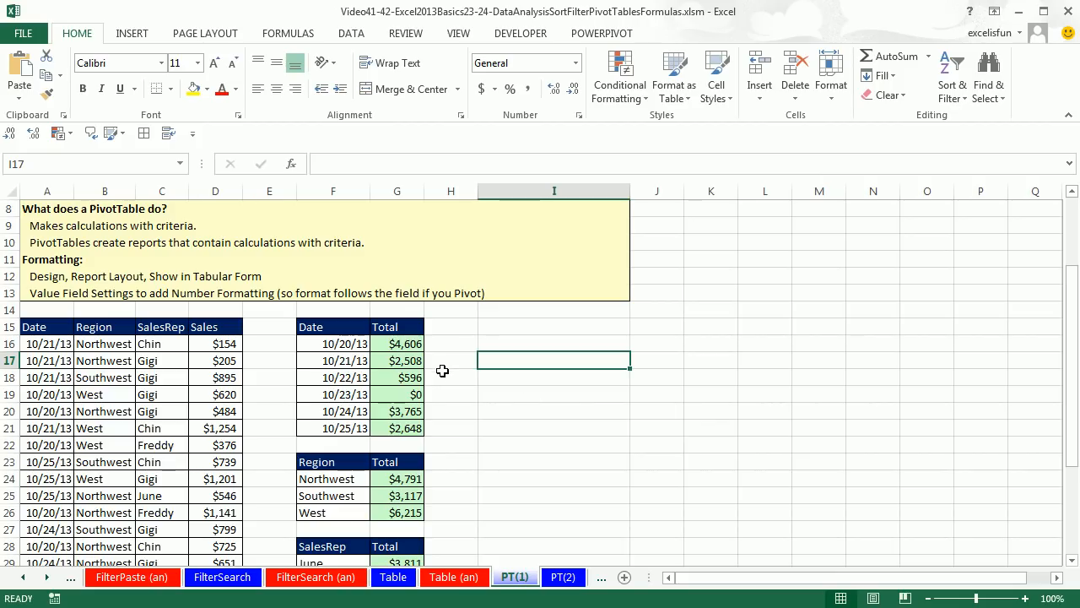
pyautogui.click(42, 328)
pyautogui.click(95, 327)
pyautogui.click(165, 327)
pyautogui.click(202, 327)
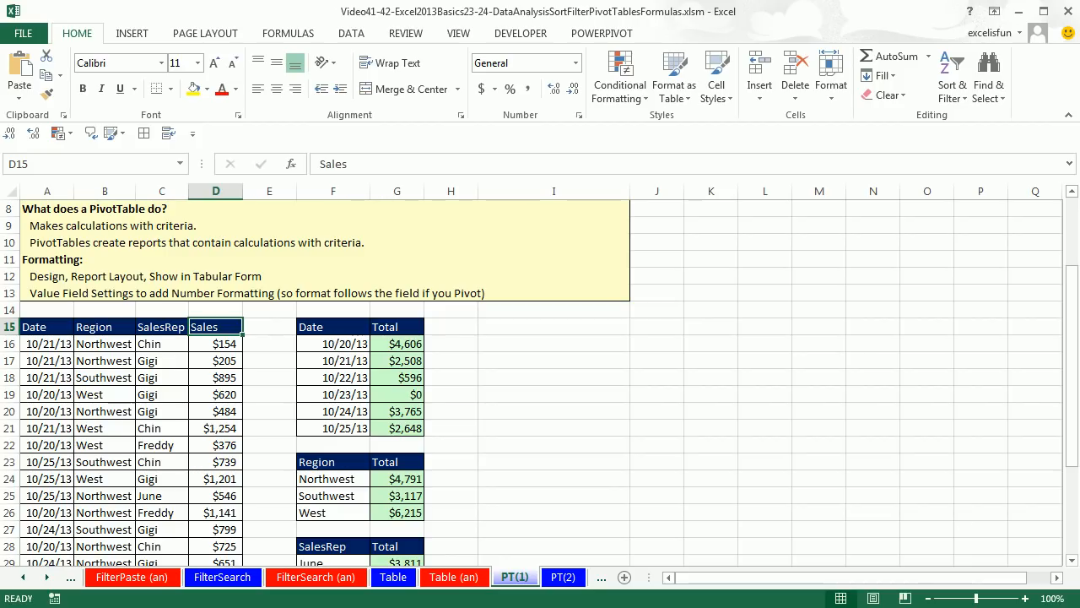
# Examine the SUMIFS formulas behind the first total in the Date, Region and SalesRep reports, leaving them unedited
pyautogui.click(1072, 561)
pyautogui.click(1071, 560)
pyautogui.click(1071, 560)
pyautogui.click(1071, 561)
pyautogui.click(1071, 560)
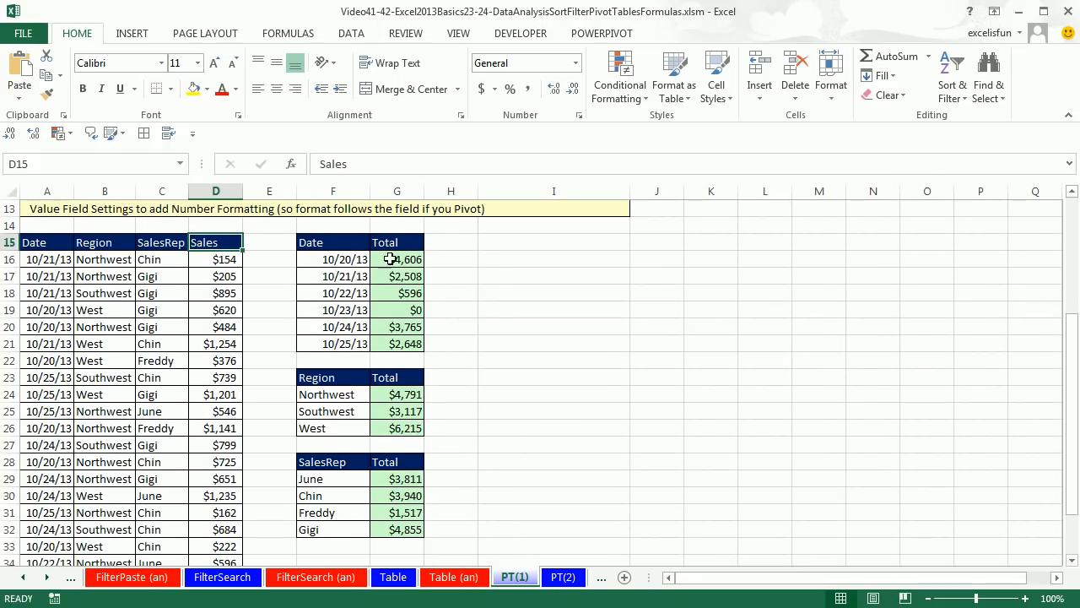
pyautogui.click(399, 261)
pyautogui.press('F2')
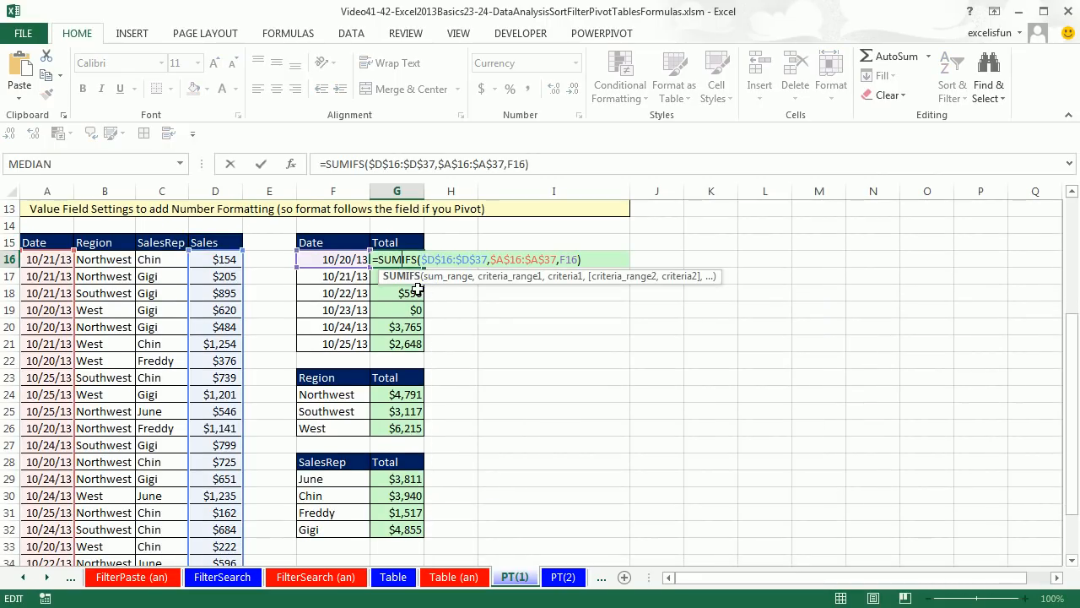
pyautogui.press('Escape')
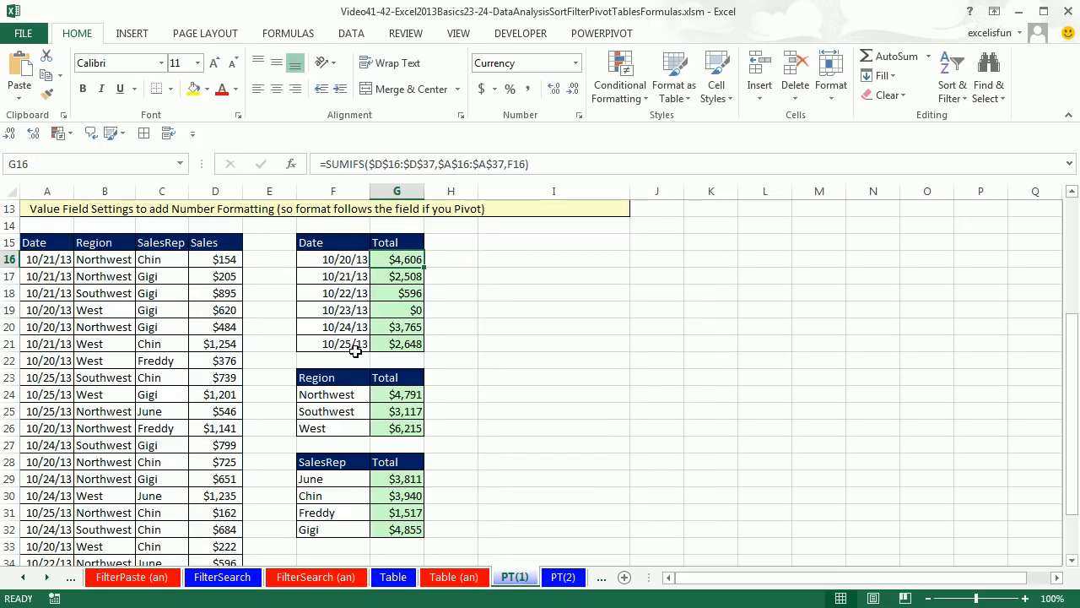
pyautogui.doubleClick(398, 395)
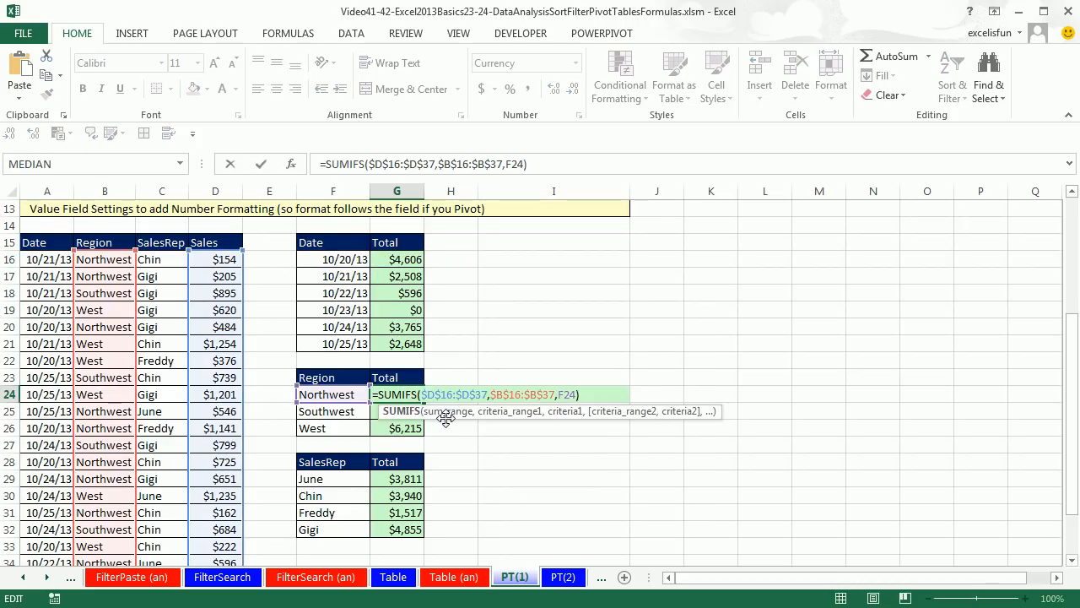
pyautogui.press('Escape')
pyautogui.doubleClick(391, 480)
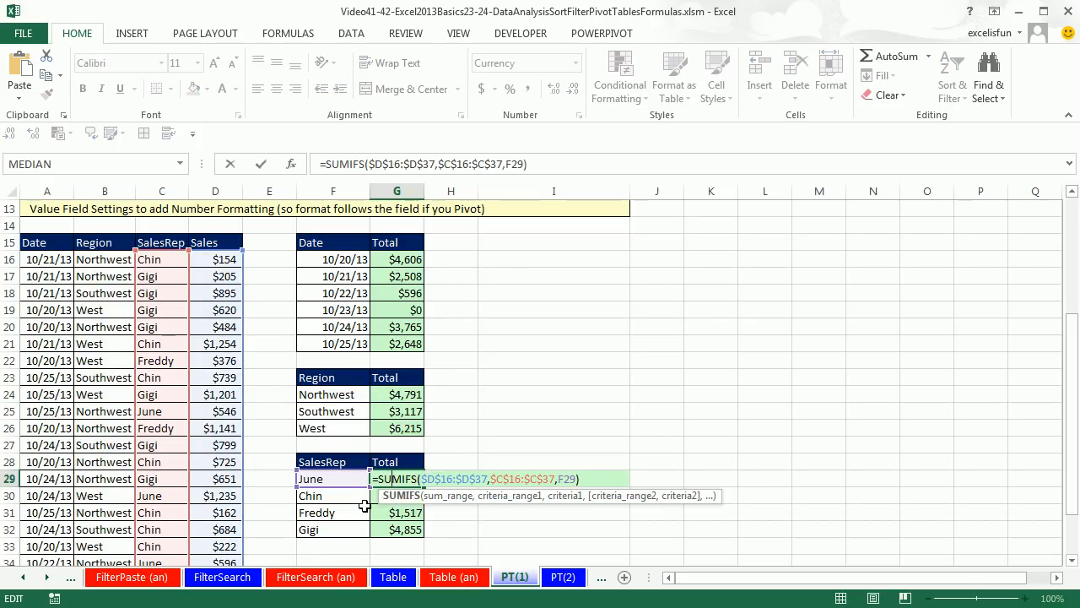
pyautogui.press('Escape')
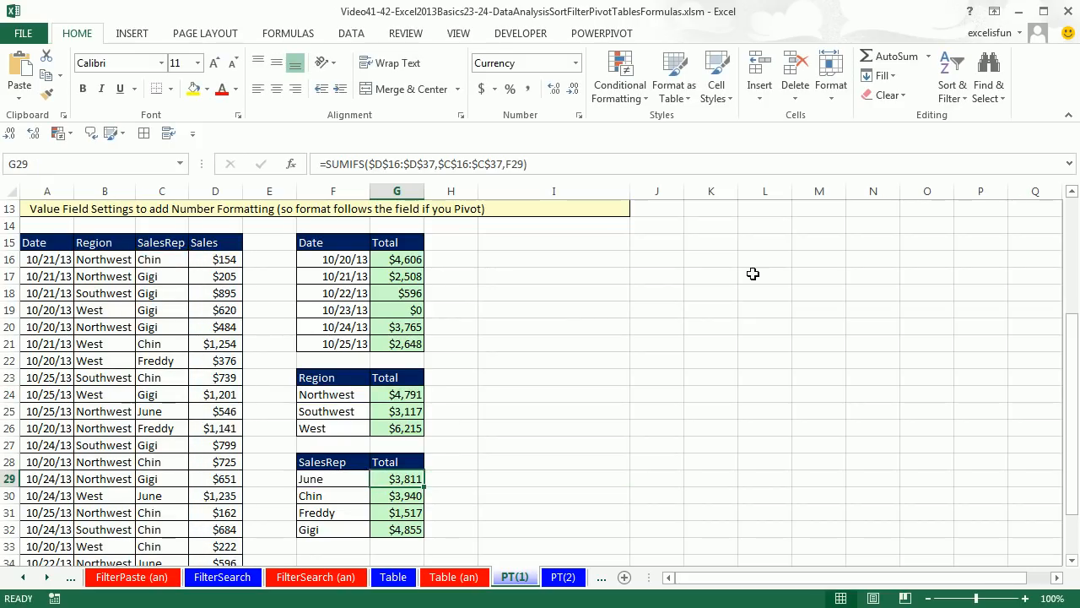
# Select the single cell B17 inside the raw sales data set as the starting point for a PivotTable
pyautogui.click(1070, 197)
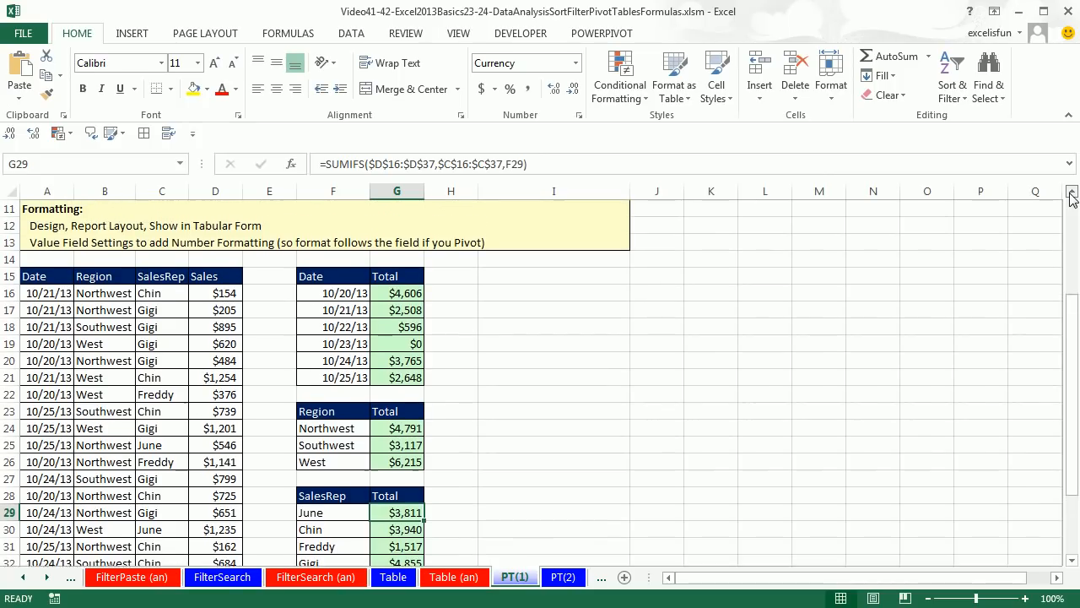
pyautogui.click(1070, 198)
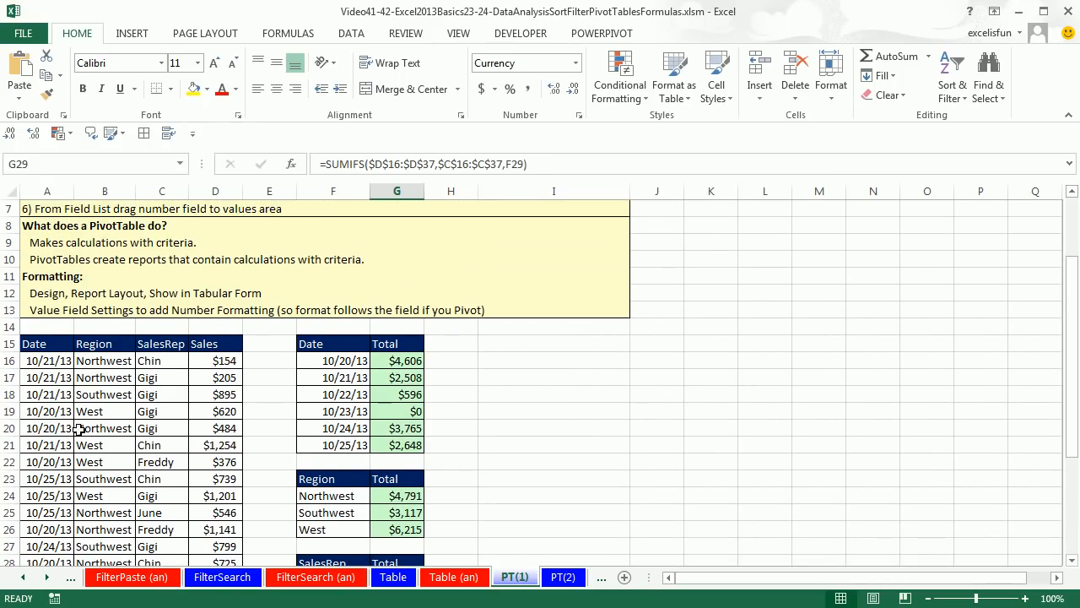
pyautogui.click(104, 412)
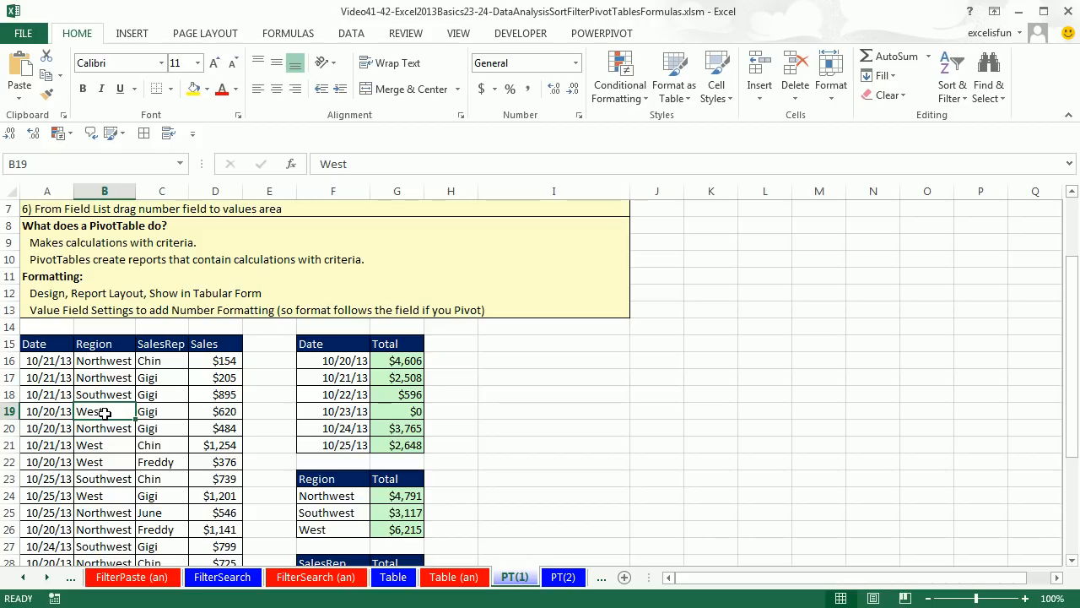
pyautogui.click(390, 361)
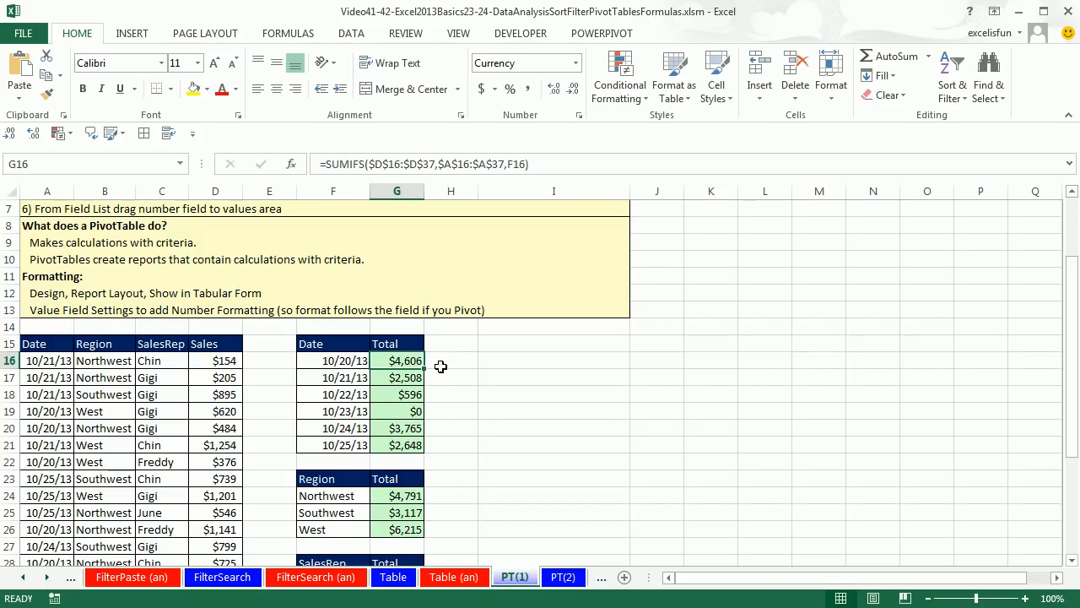
pyautogui.click(126, 380)
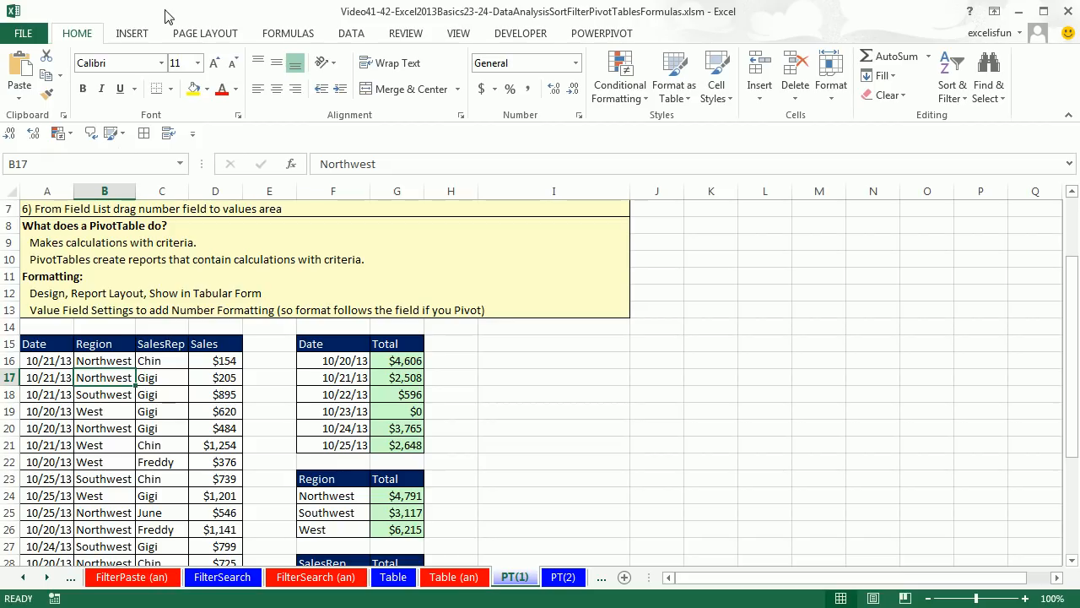
pyautogui.click(144, 35)
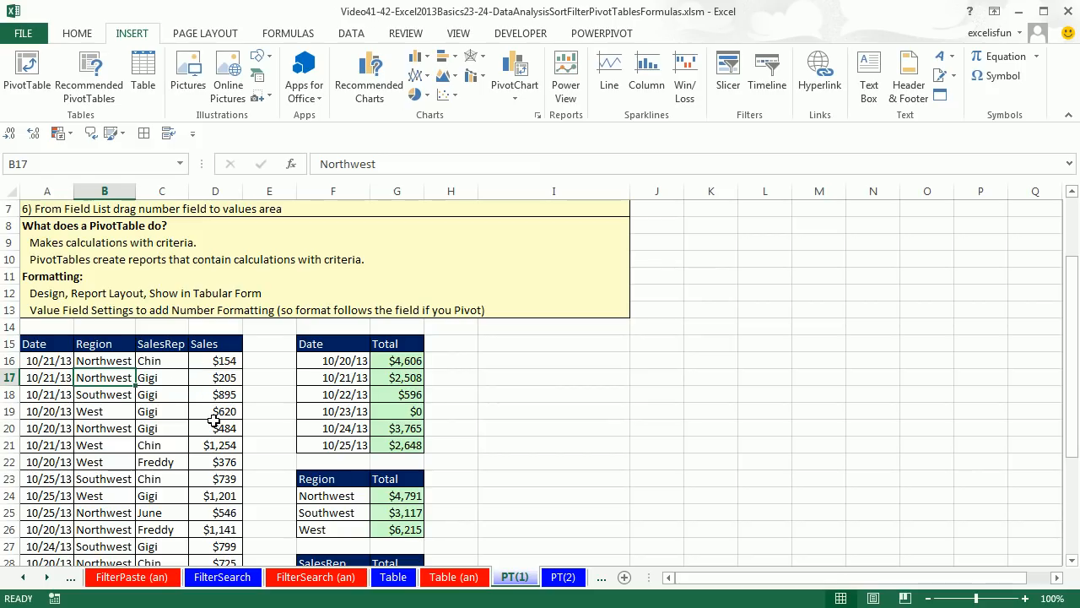
pyautogui.press('alt')
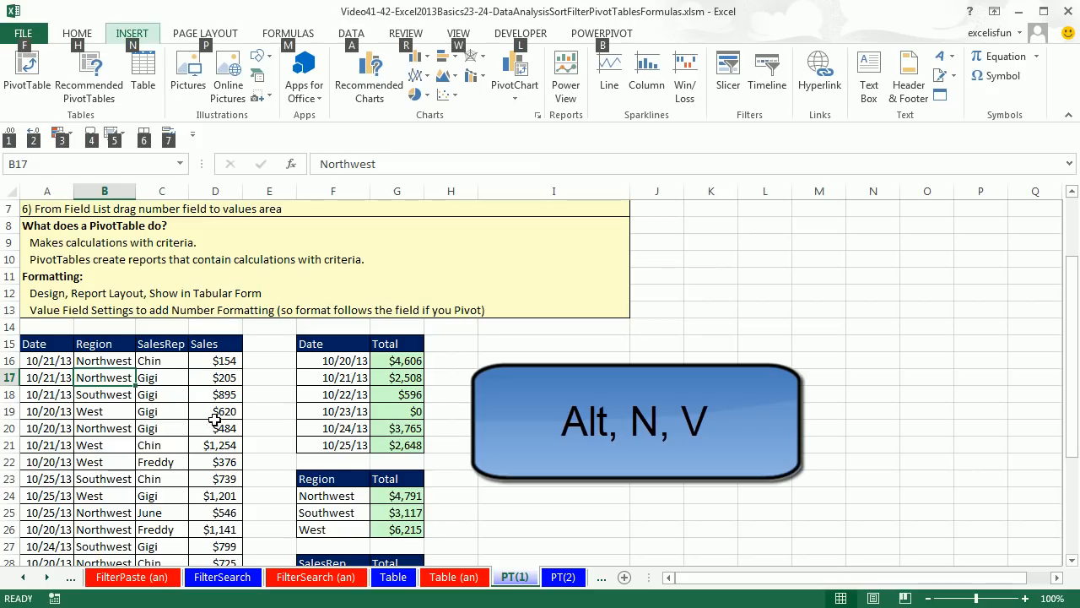
pyautogui.press('n')
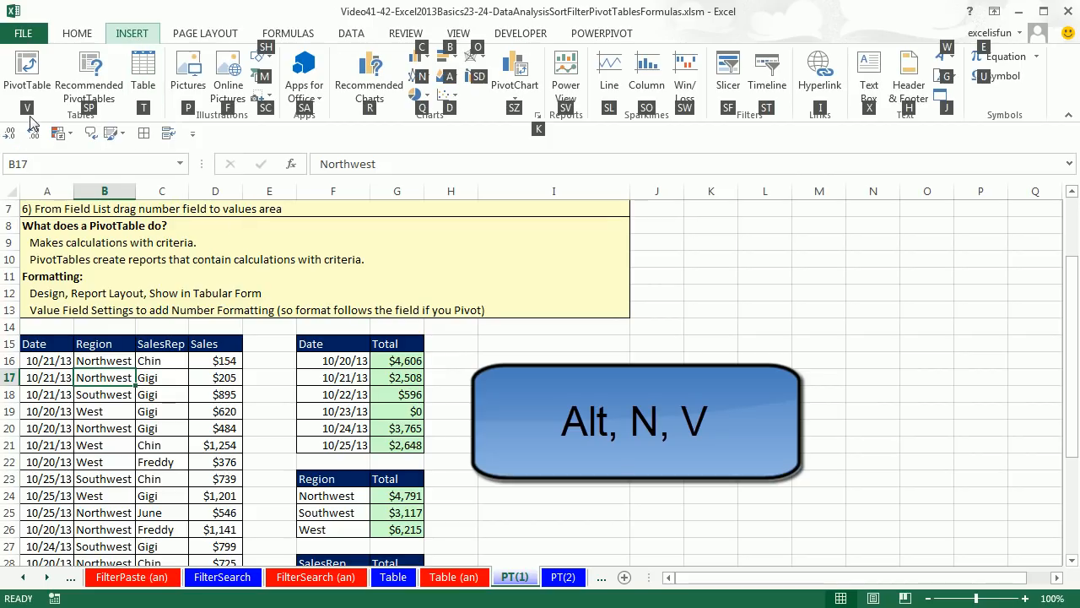
pyautogui.press('Escape')
pyautogui.press('Escape')
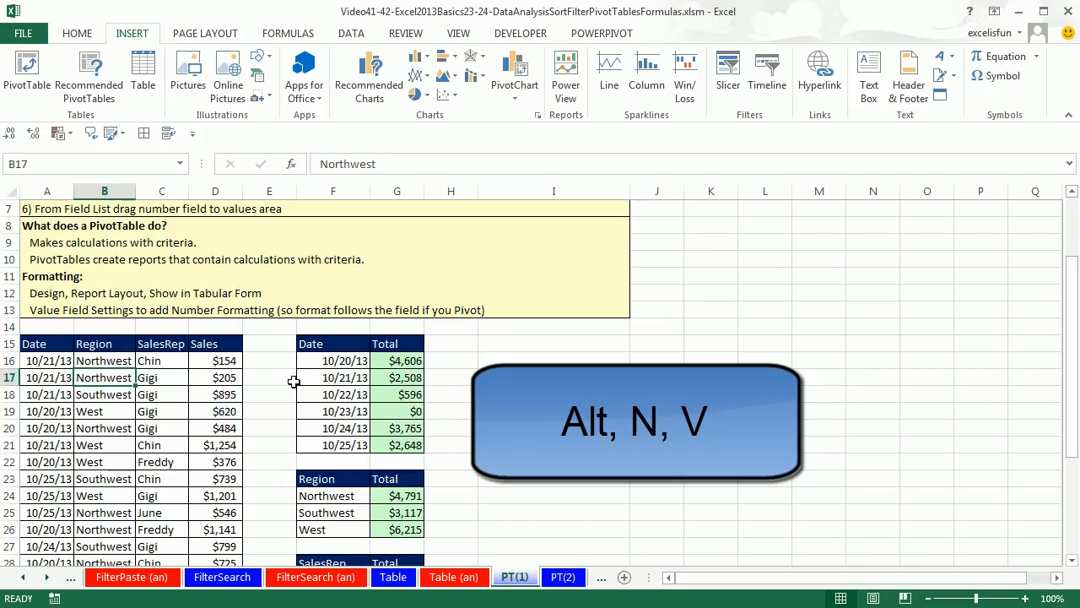
# Create a PivotTable from A15:D37 at cell I15 of the existing PT(1) worksheet and float its field list beside it
pyautogui.press('alt')
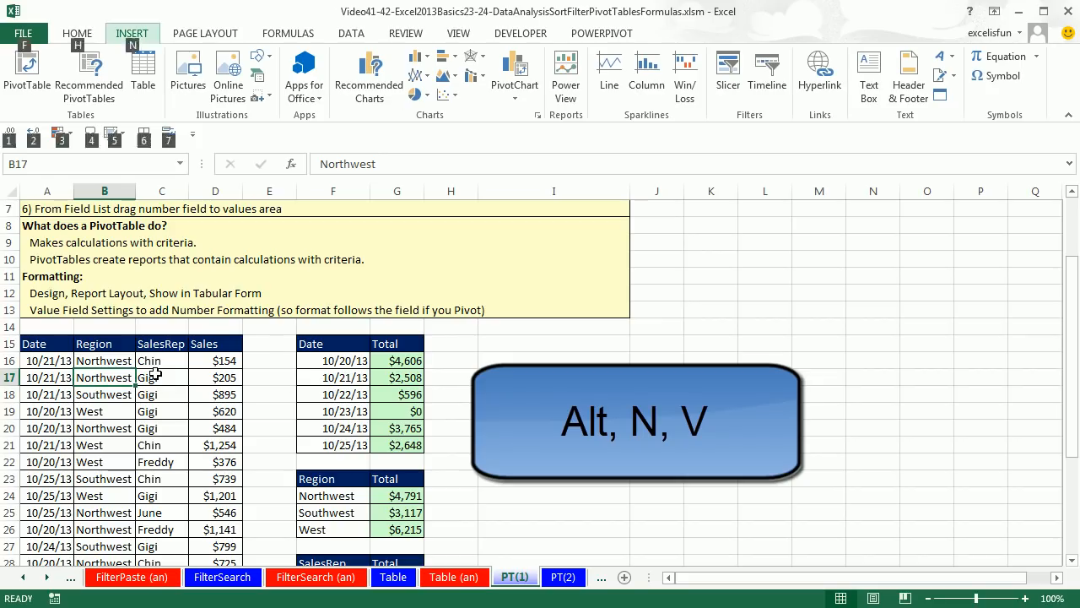
pyautogui.press('n')
pyautogui.press('v')
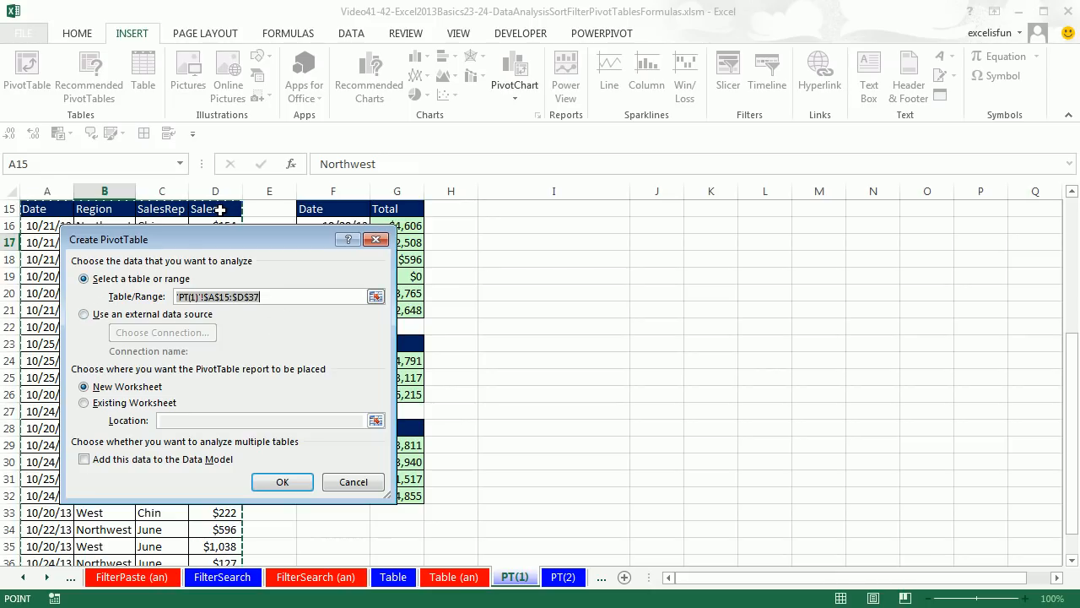
pyautogui.click(84, 403)
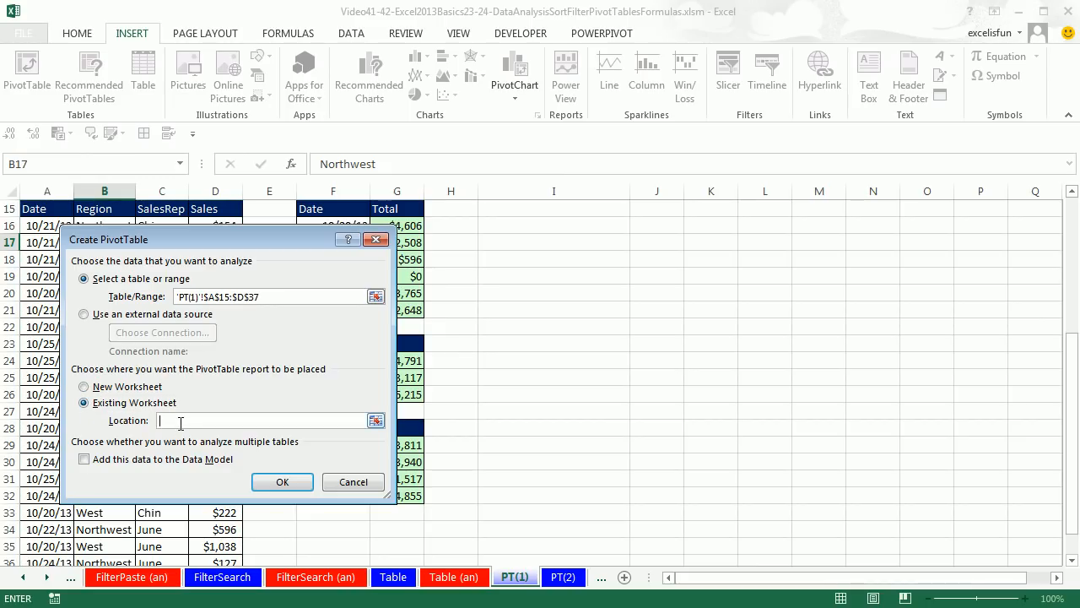
pyautogui.click(521, 213)
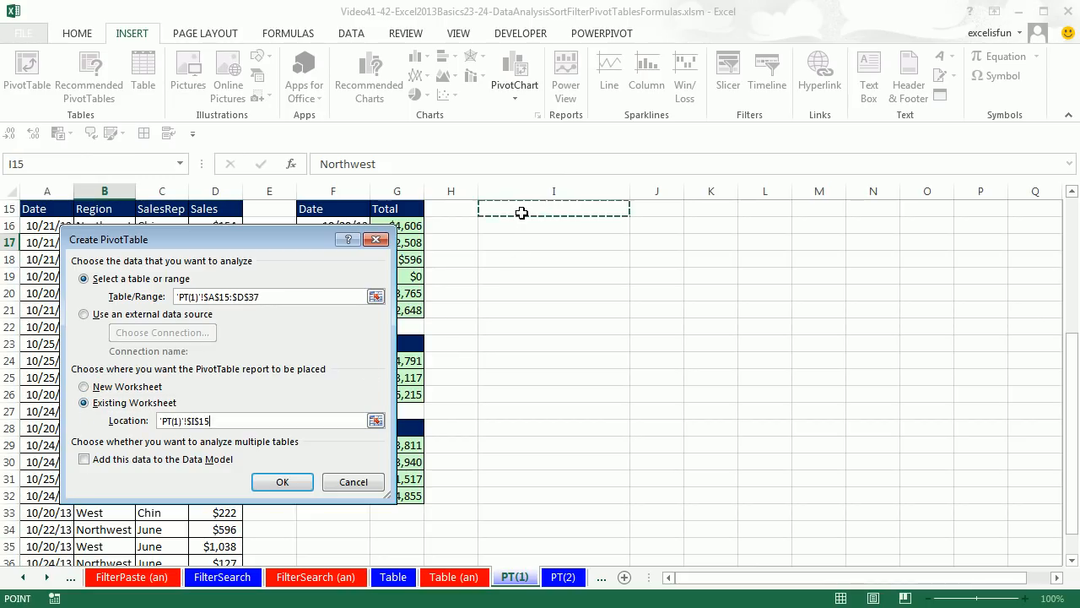
pyautogui.click(283, 482)
pyautogui.moveTo(759, 51); pyautogui.dragTo(905, 214)
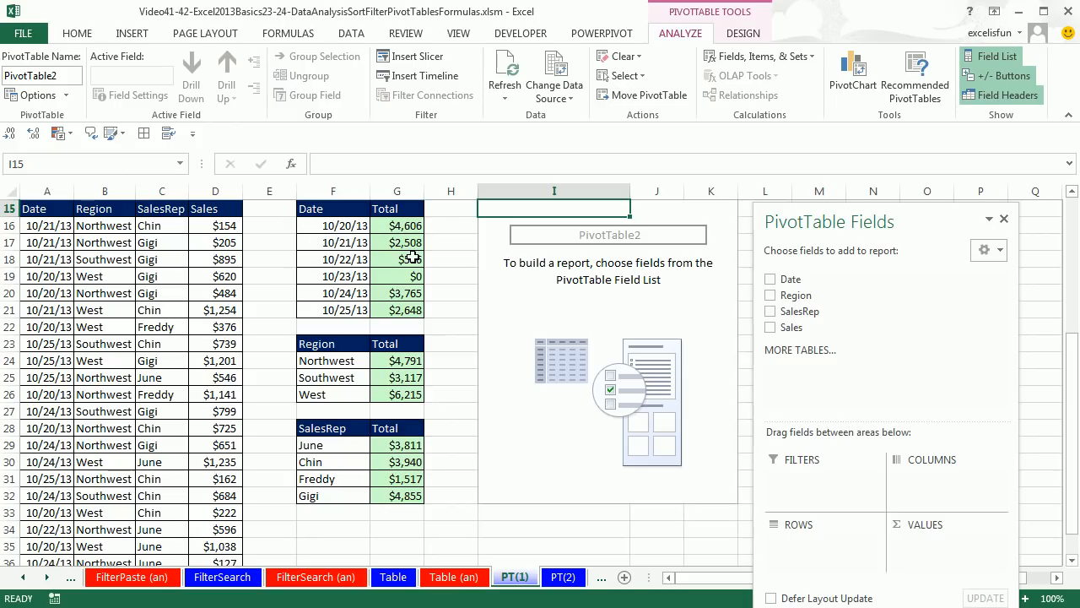
# Review the row headers of the Date and SalesRep formula reports to visualize the PivotTable layout
pyautogui.click(329, 277)
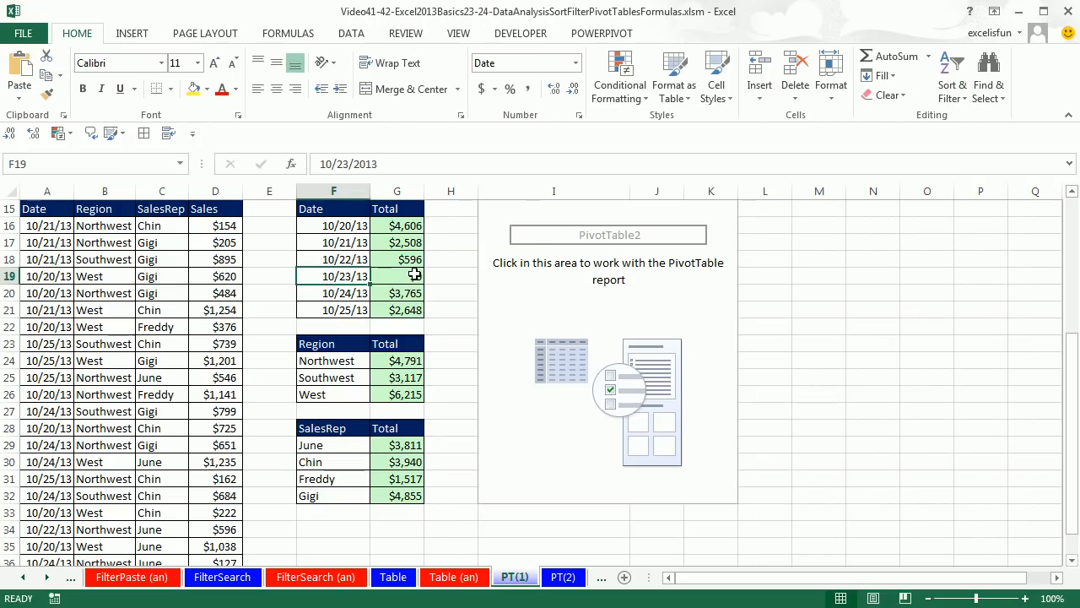
pyautogui.click(324, 293)
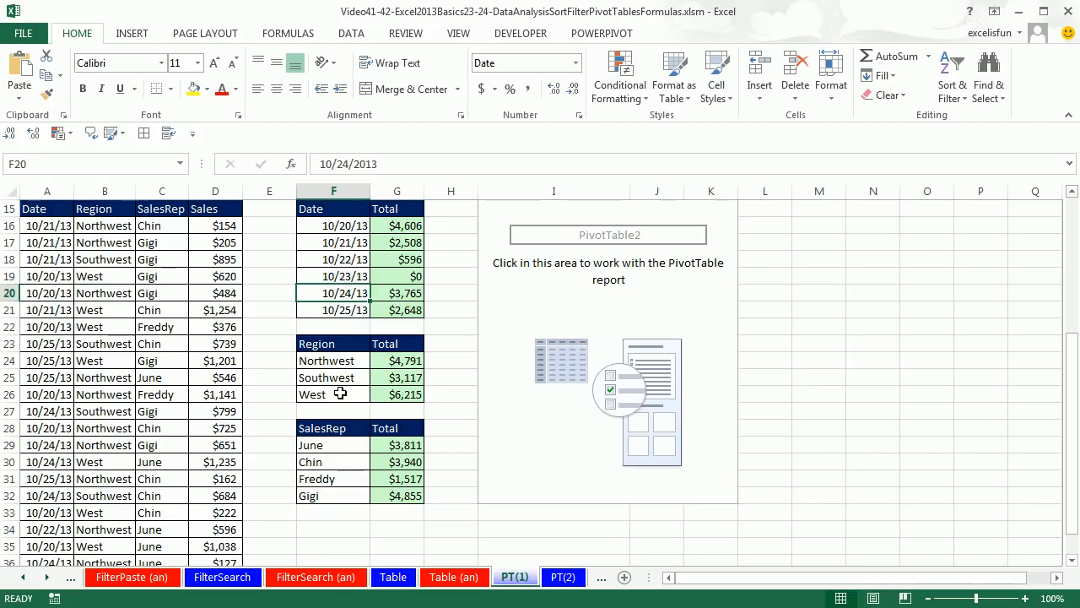
pyautogui.click(349, 430)
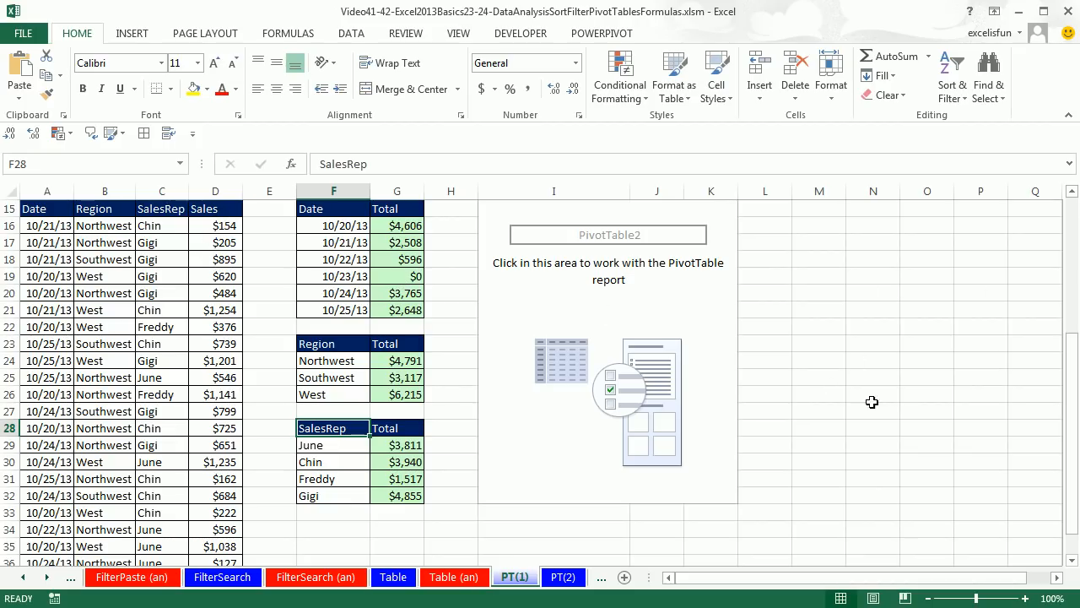
# Check how the field list responds to selecting a cell inside the empty PivotTable and one outside it
pyautogui.click(605, 328)
pyautogui.click(511, 228)
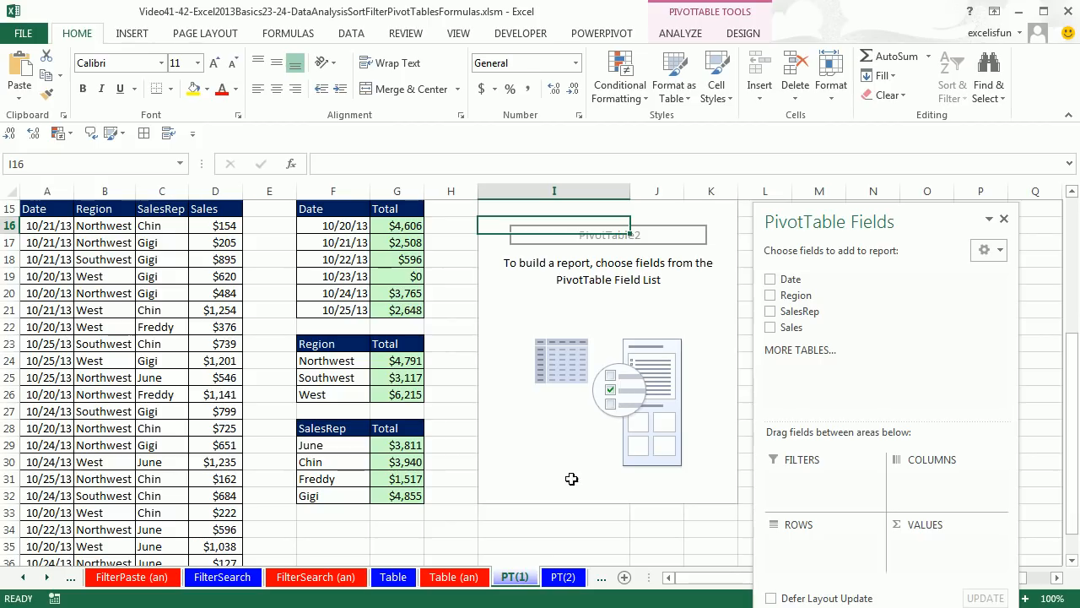
pyautogui.click(434, 547)
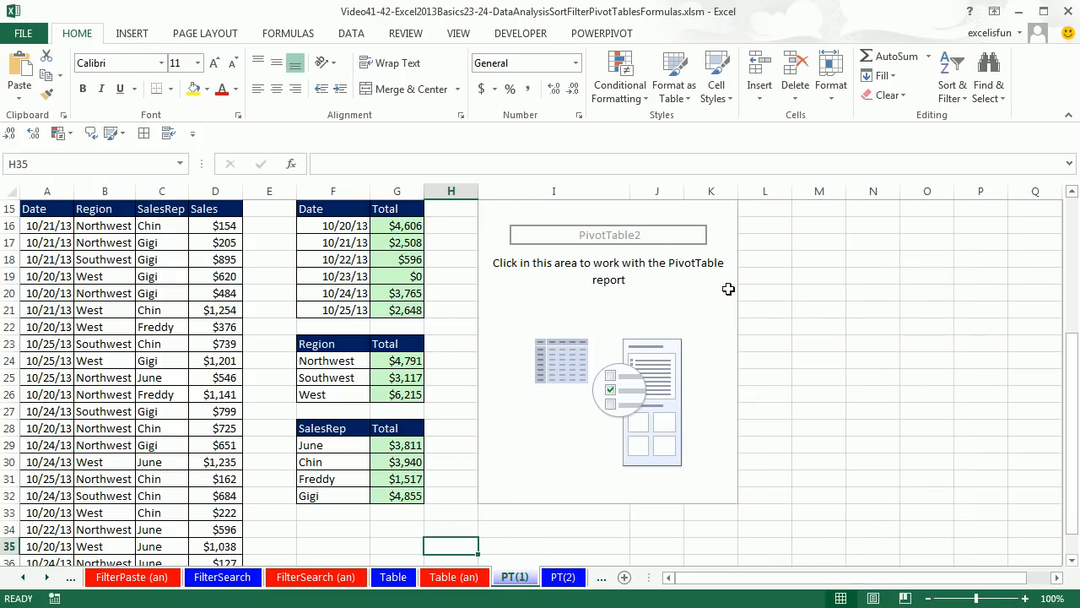
# Select the empty PivotTable, hide its field list, and show the list again
pyautogui.click(590, 231)
pyautogui.rightClick(553, 231)
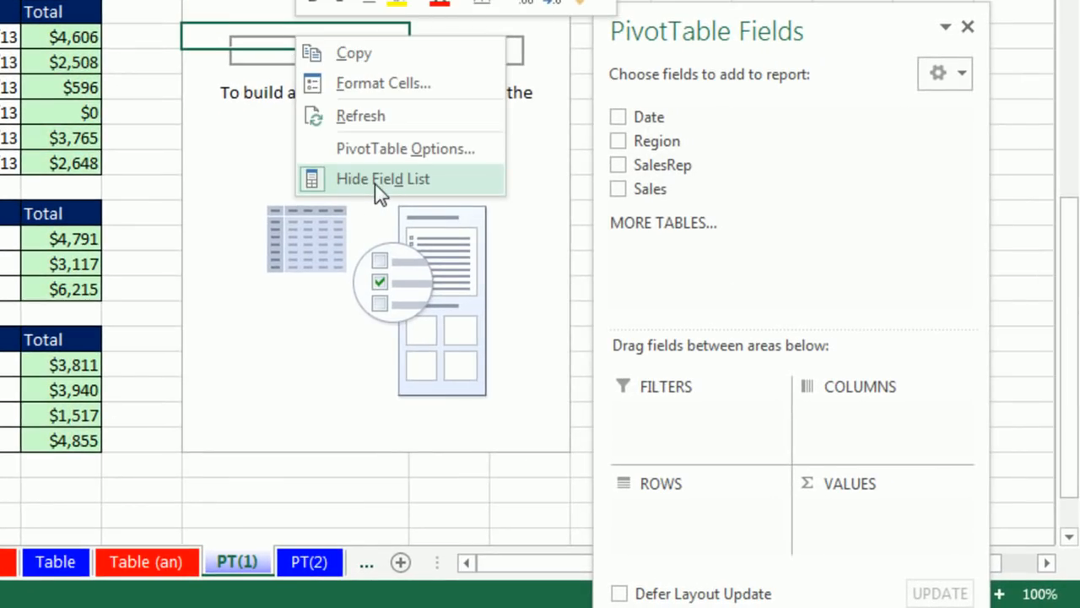
pyautogui.click(378, 190)
pyautogui.rightClick(328, 43)
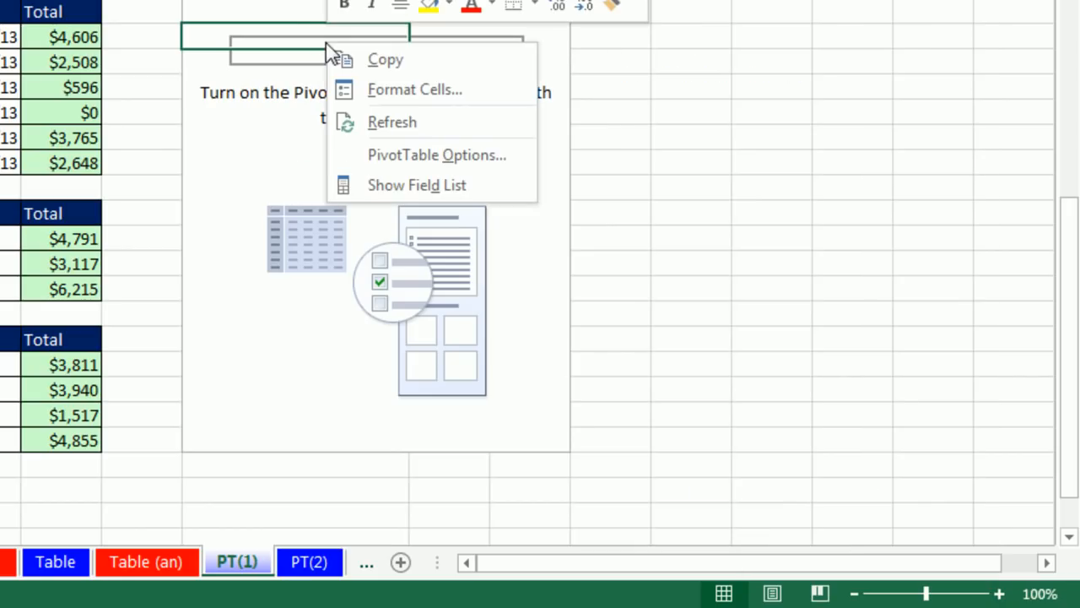
pyautogui.click(402, 189)
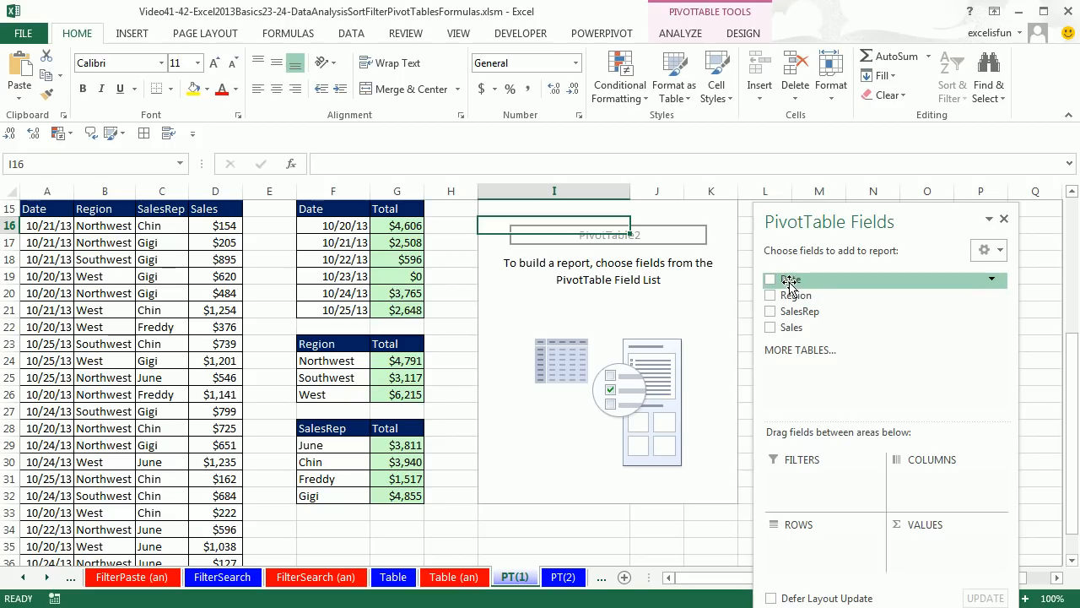
# Add the Date field to the PivotTable's row area and the Sales field to its values area
pyautogui.moveTo(785, 283); pyautogui.dragTo(840, 559)
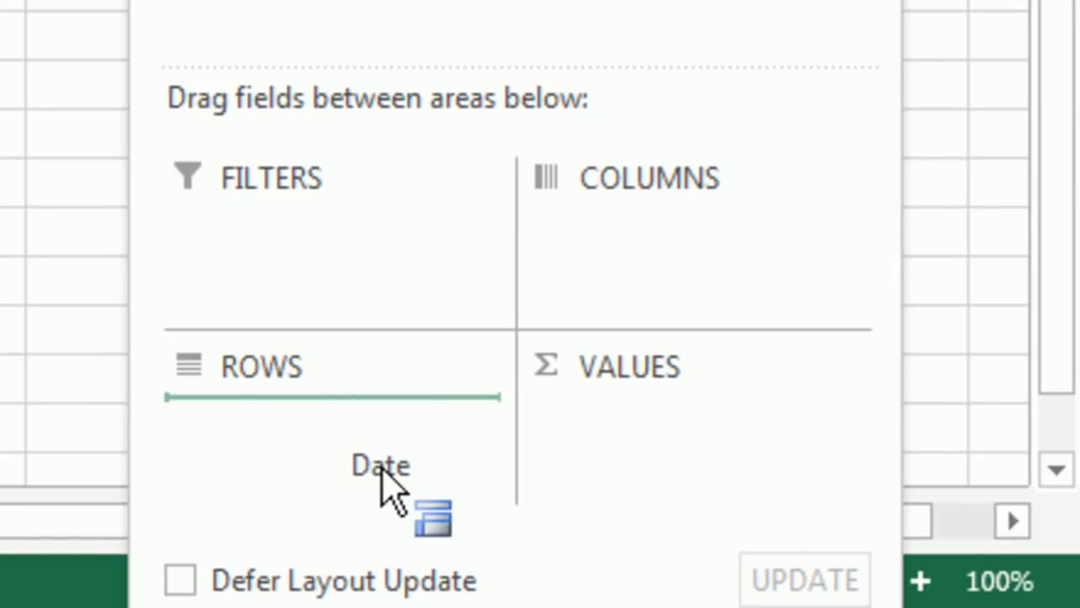
pyautogui.moveTo(381, 468); pyautogui.dragTo(297, 437)
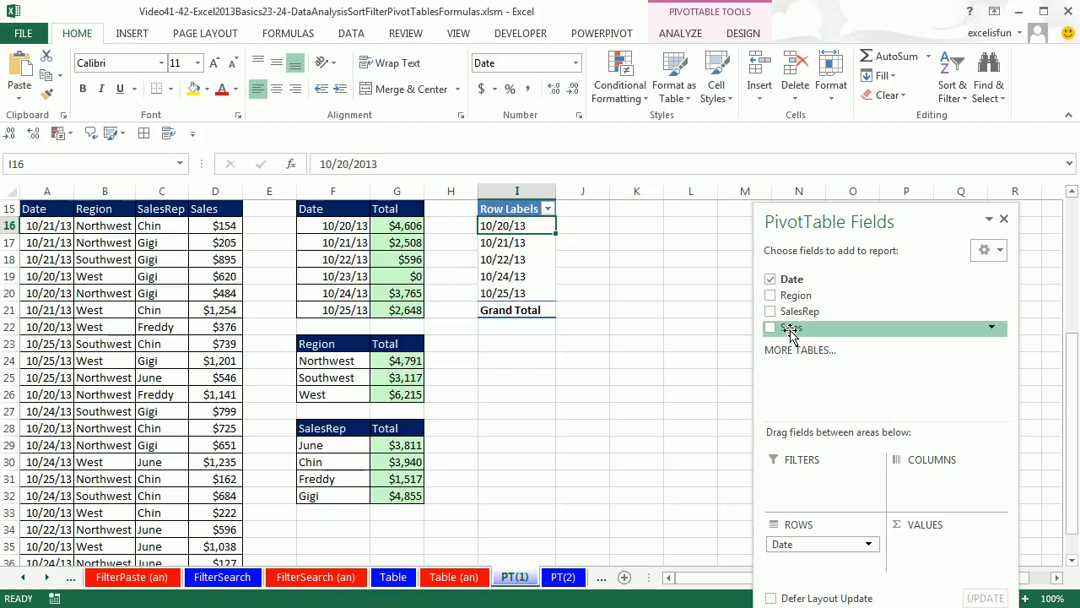
pyautogui.moveTo(786, 333); pyautogui.dragTo(935, 561)
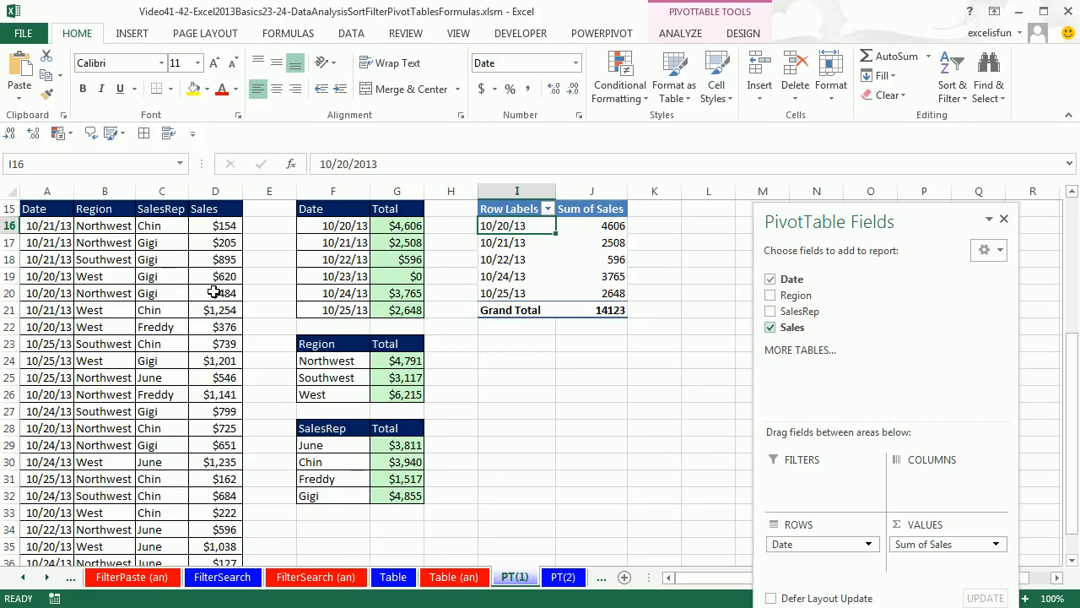
# Create a PivotTable from the sales data at cell I23 of the existing worksheet, with Region in rows and Sales in values
pyautogui.click(168, 288)
pyautogui.press('alt')
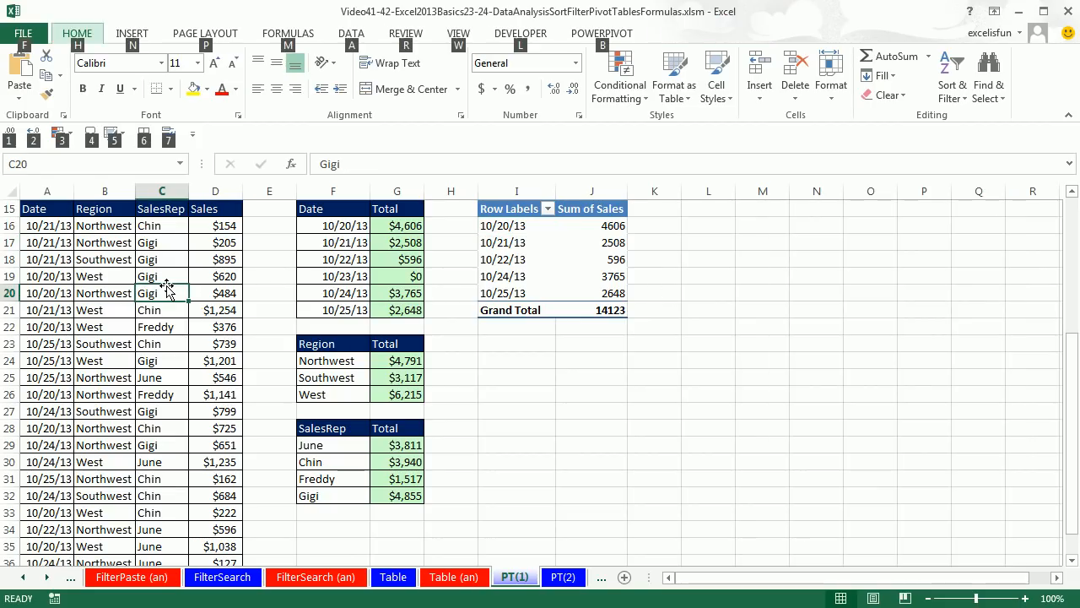
pyautogui.press('n')
pyautogui.press('v')
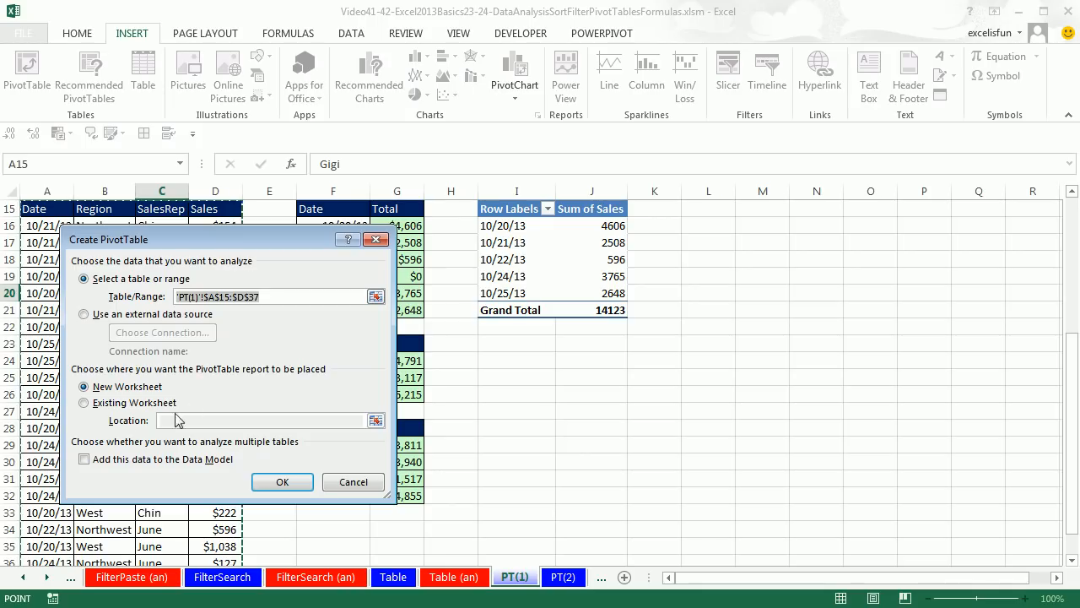
pyautogui.click(107, 407)
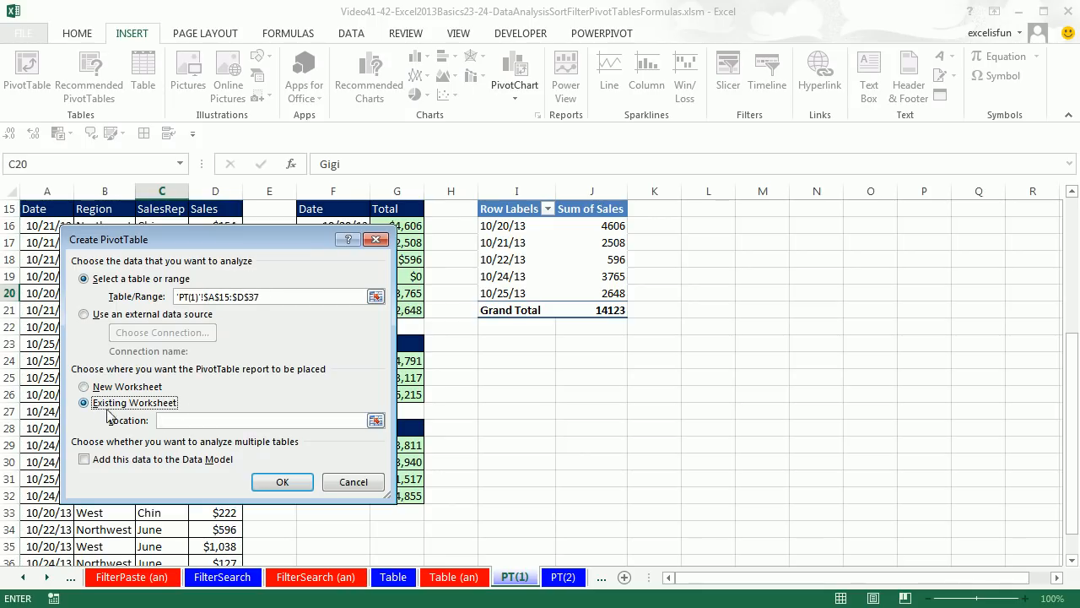
pyautogui.click(505, 349)
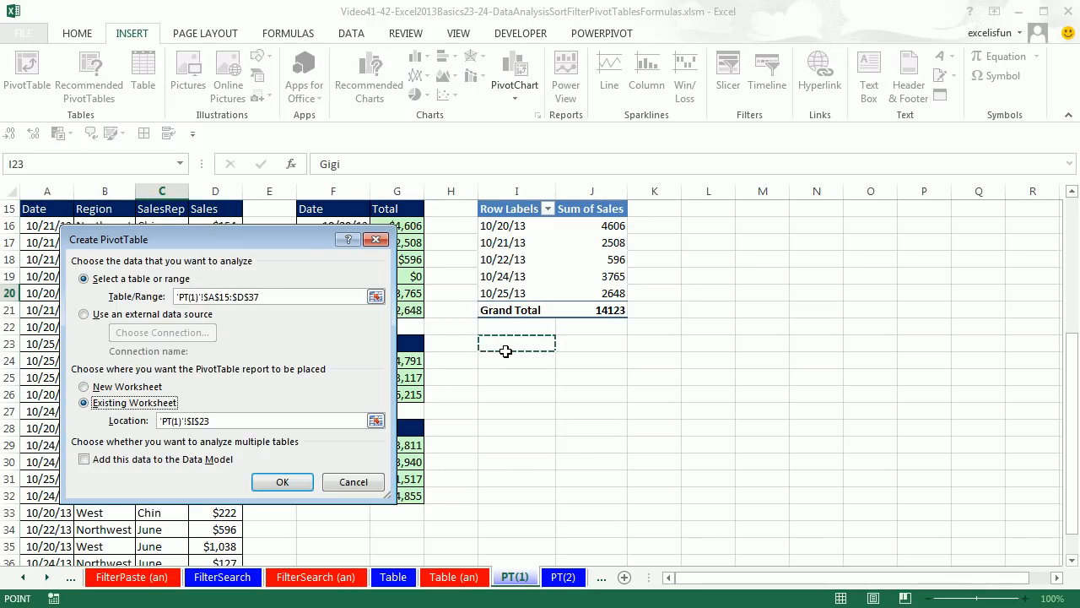
pyautogui.click(283, 481)
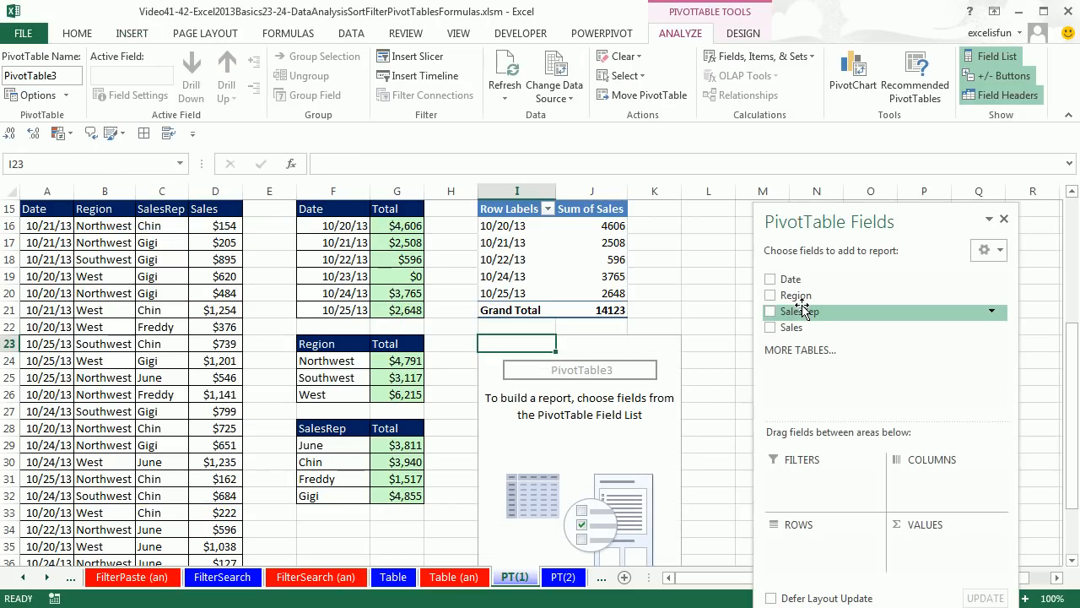
pyautogui.moveTo(797, 297); pyautogui.dragTo(815, 540)
pyautogui.moveTo(785, 334); pyautogui.dragTo(918, 549)
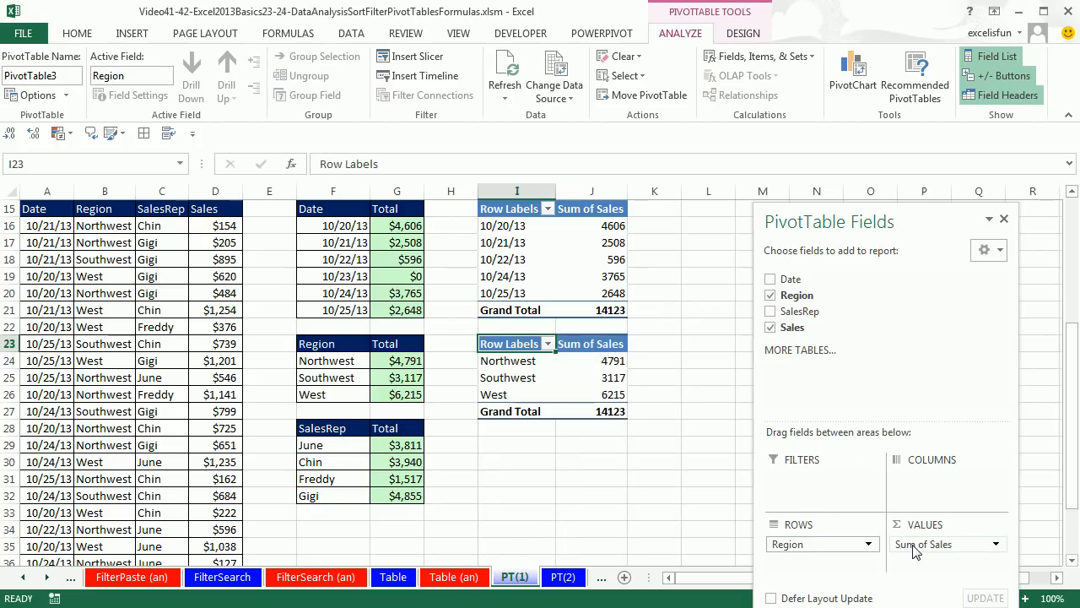
# Create another PivotTable from the sales data at cell I29 of the existing worksheet, with SalesRep in rows and Sales in values
pyautogui.click(167, 282)
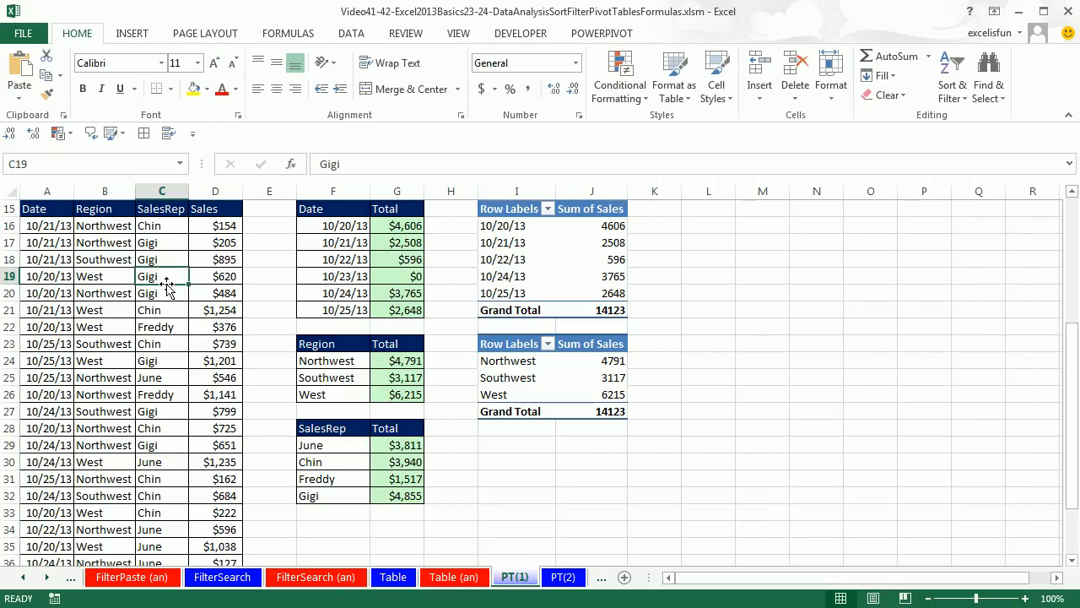
pyautogui.hotkey('alt', 'n')
pyautogui.press('v')
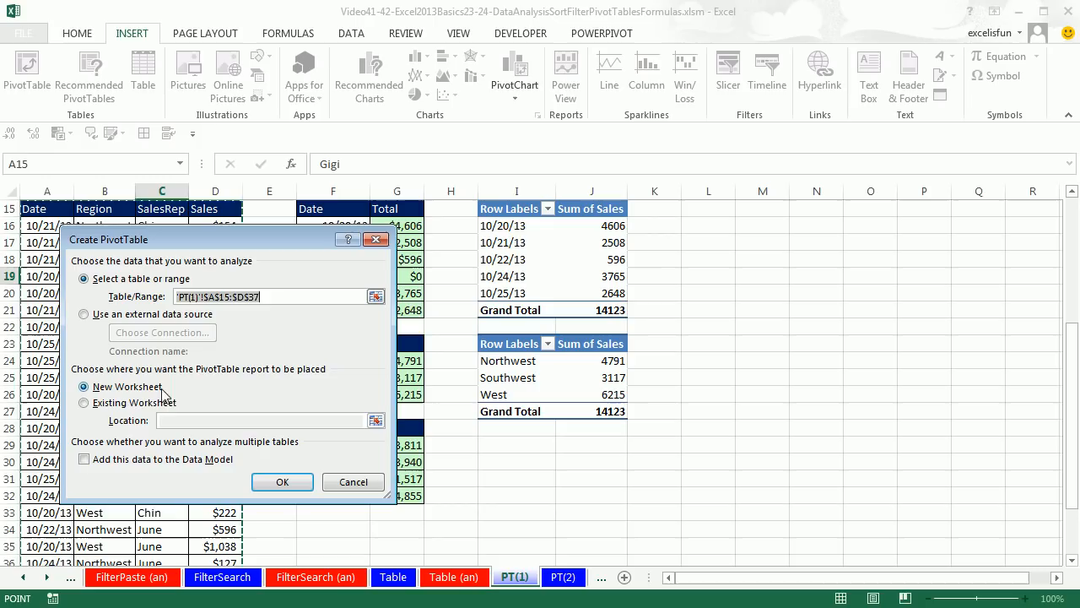
pyautogui.click(139, 403)
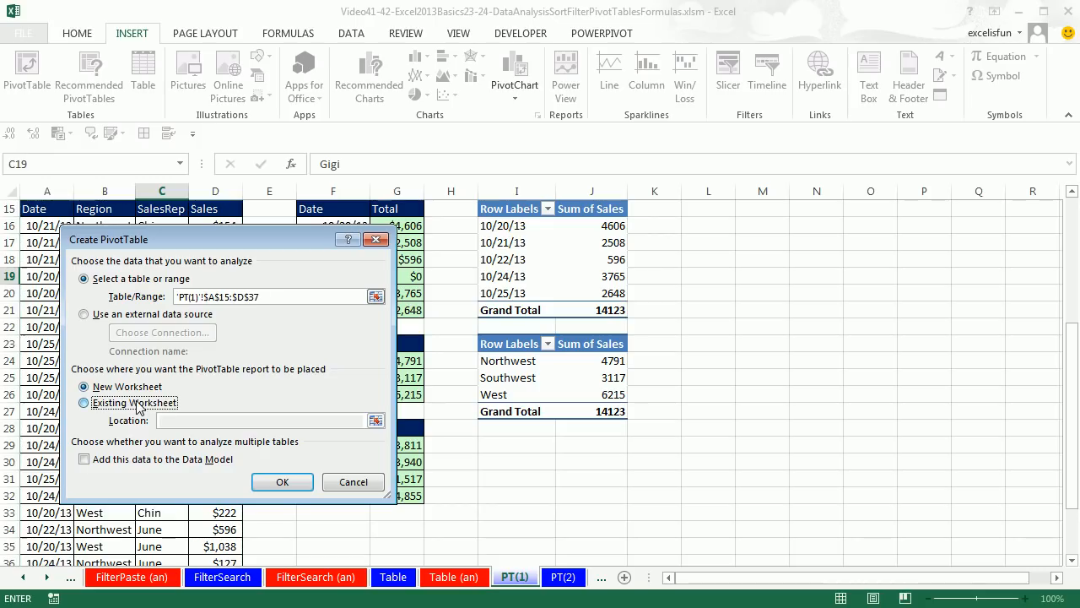
pyautogui.click(502, 448)
pyautogui.click(278, 487)
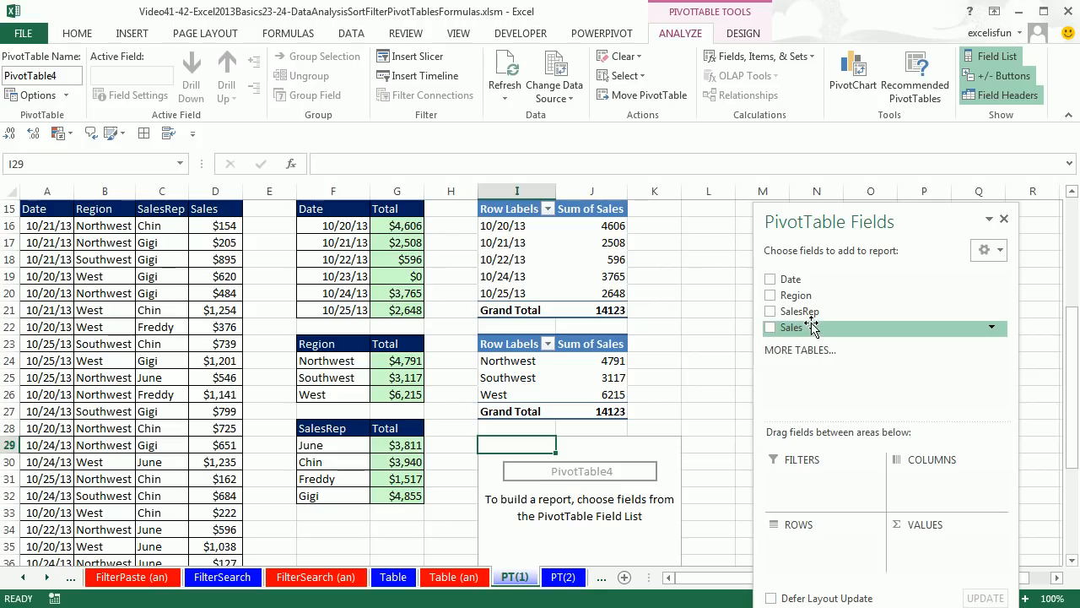
pyautogui.moveTo(811, 312); pyautogui.dragTo(812, 542)
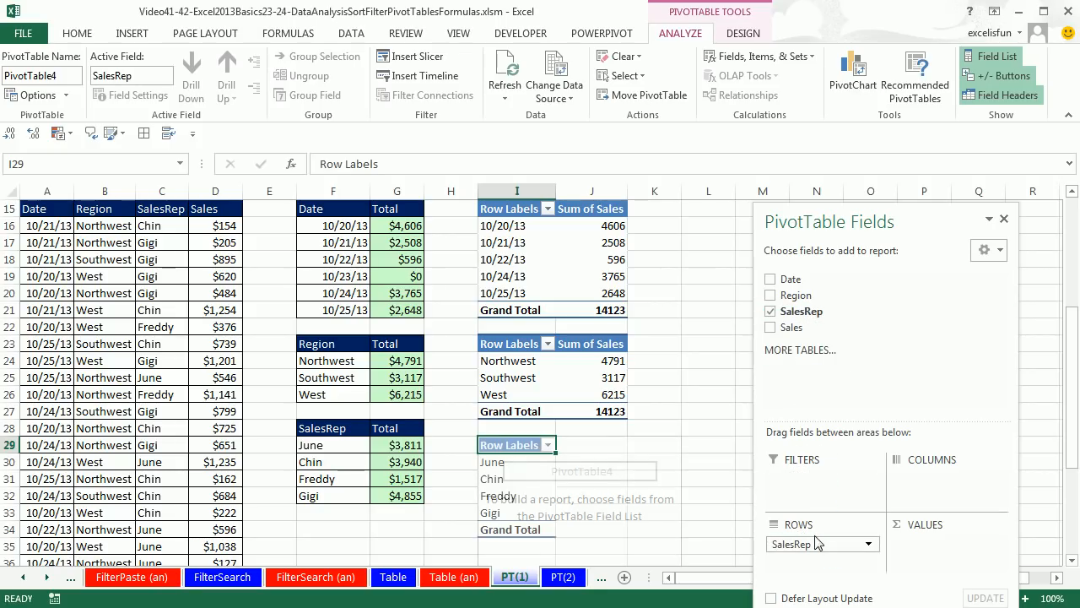
pyautogui.moveTo(786, 332); pyautogui.dragTo(896, 540)
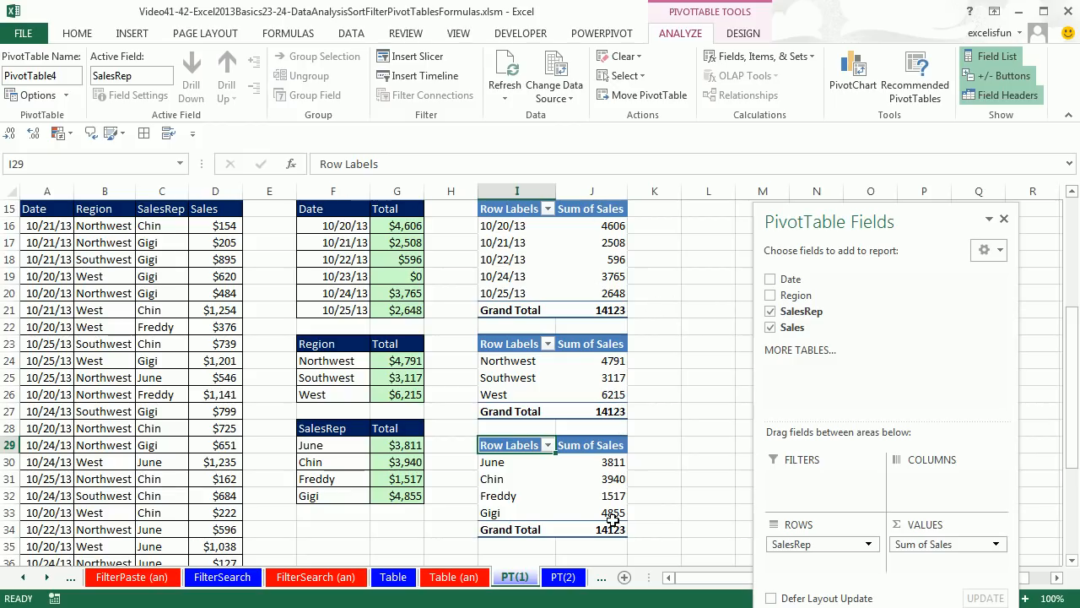
# Select the Date PivotTable's sales values in J16:J21 and examine their Format Cells options
pyautogui.click(599, 223)
pyautogui.moveTo(600, 222); pyautogui.dragTo(604, 312)
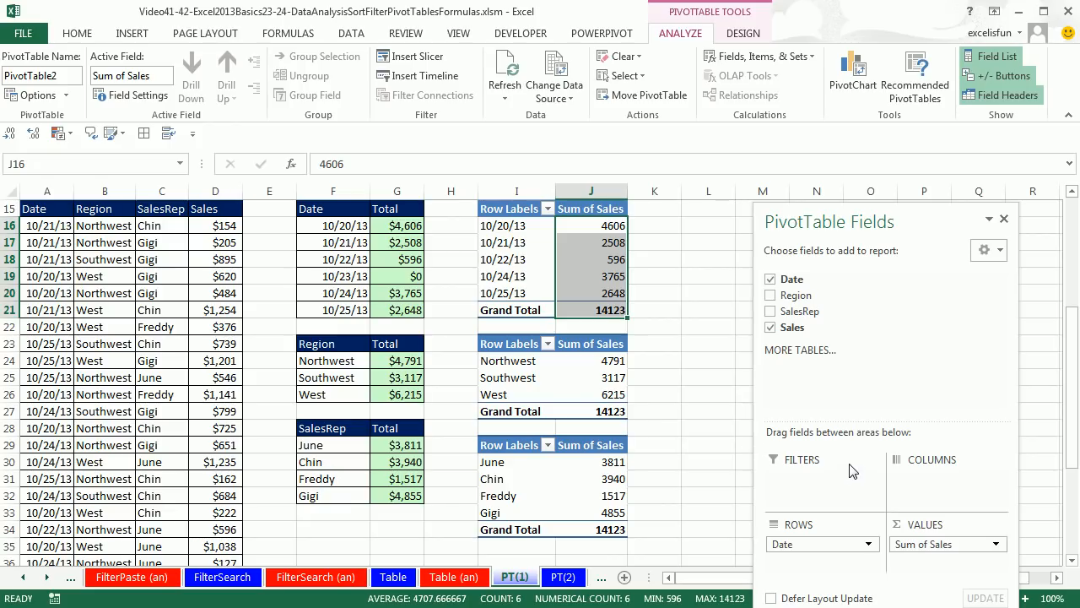
pyautogui.hotkey('ctrl', '1')
pyautogui.moveTo(227, 179); pyautogui.dragTo(393, 211)
pyautogui.press('Escape')
# Set the number format of the Date PivotTable's Sum of Sales value field to Currency with 0 decimal places
pyautogui.moveTo(584, 243)
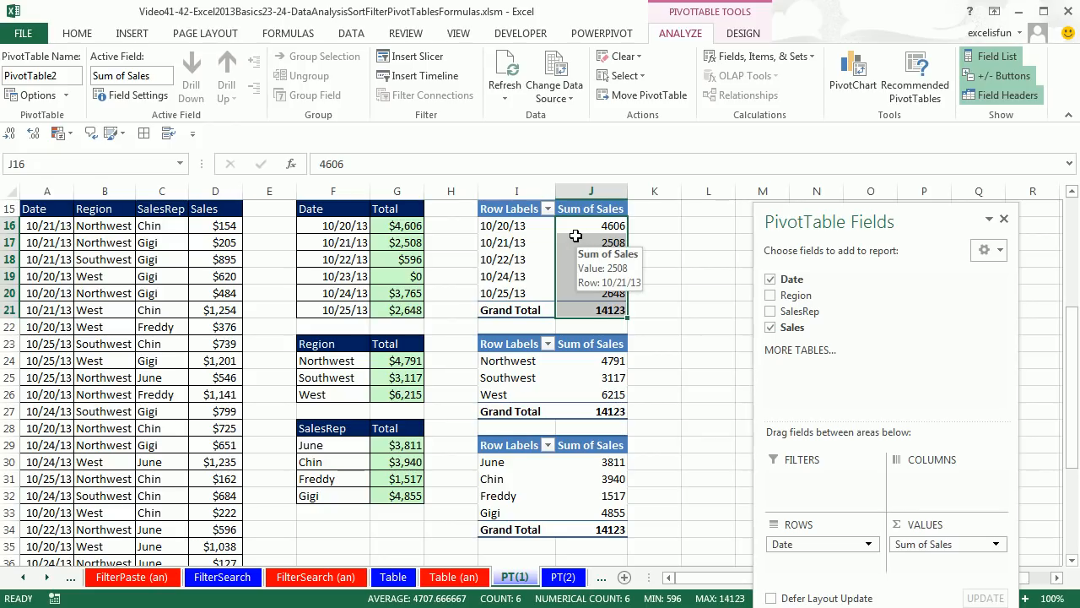
pyautogui.rightClick(577, 241)
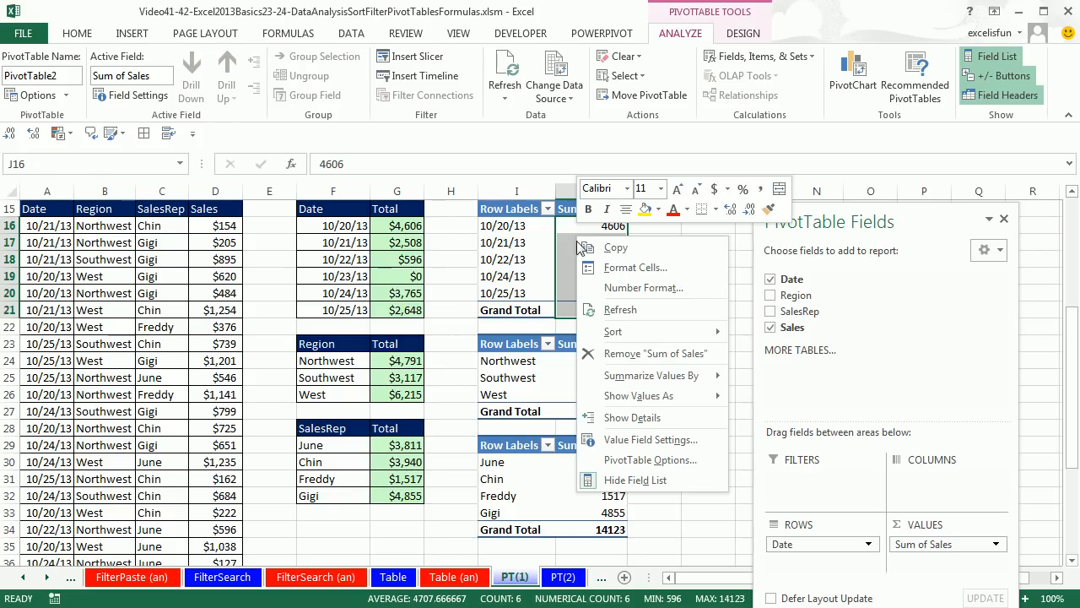
pyautogui.click(671, 439)
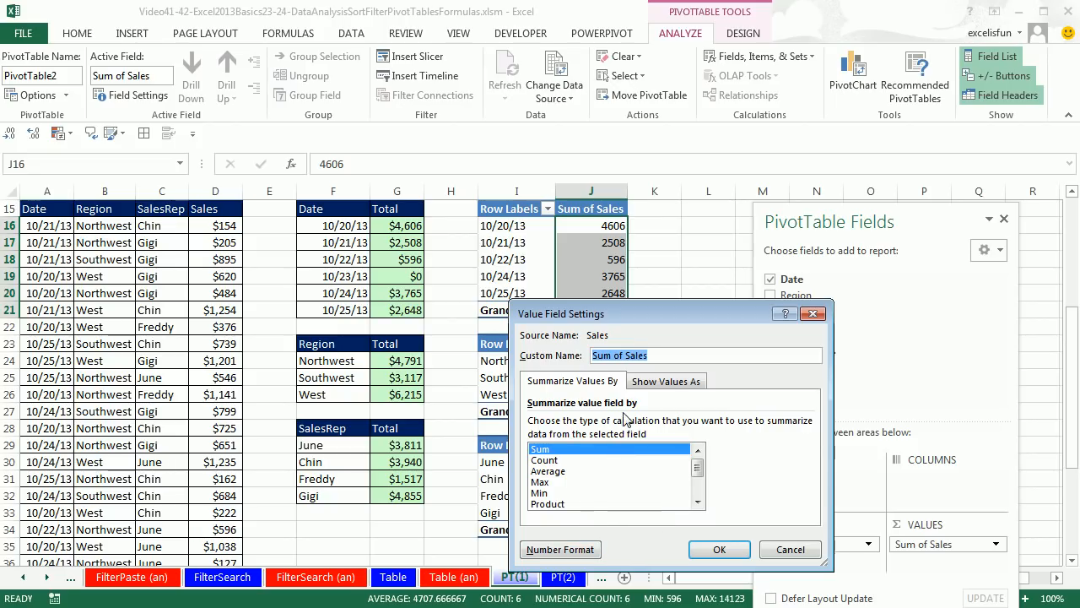
pyautogui.click(564, 549)
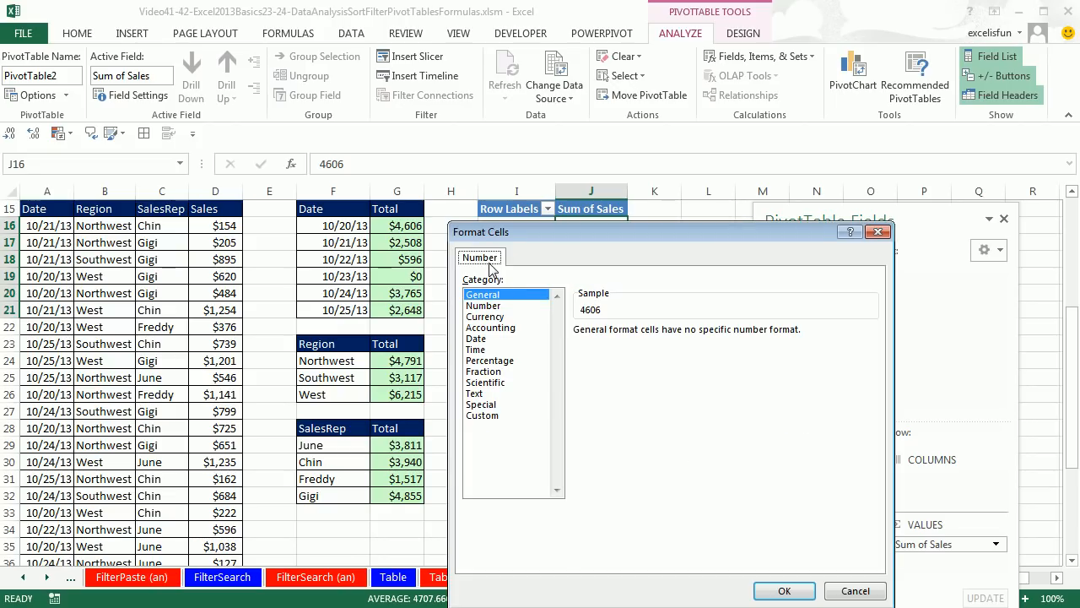
pyautogui.click(486, 317)
pyautogui.click(688, 335)
pyautogui.click(688, 335)
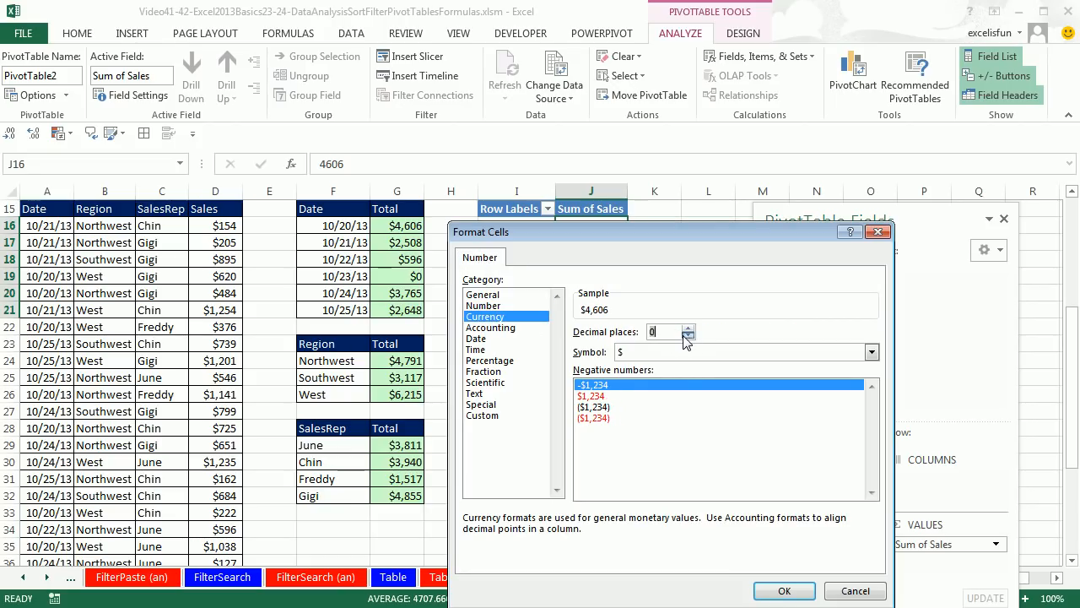
pyautogui.click(785, 590)
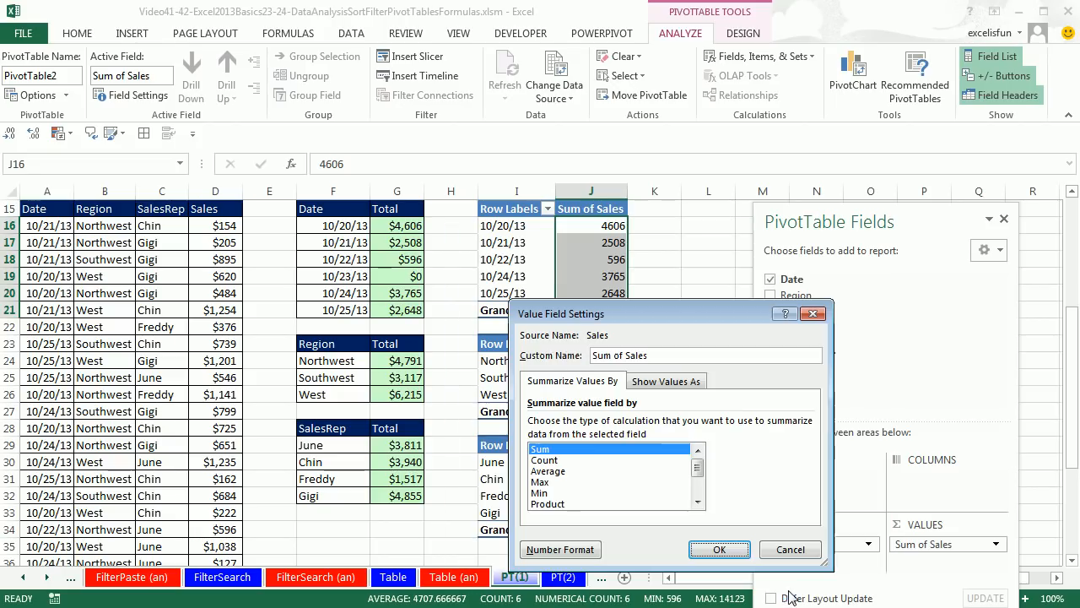
pyautogui.click(724, 550)
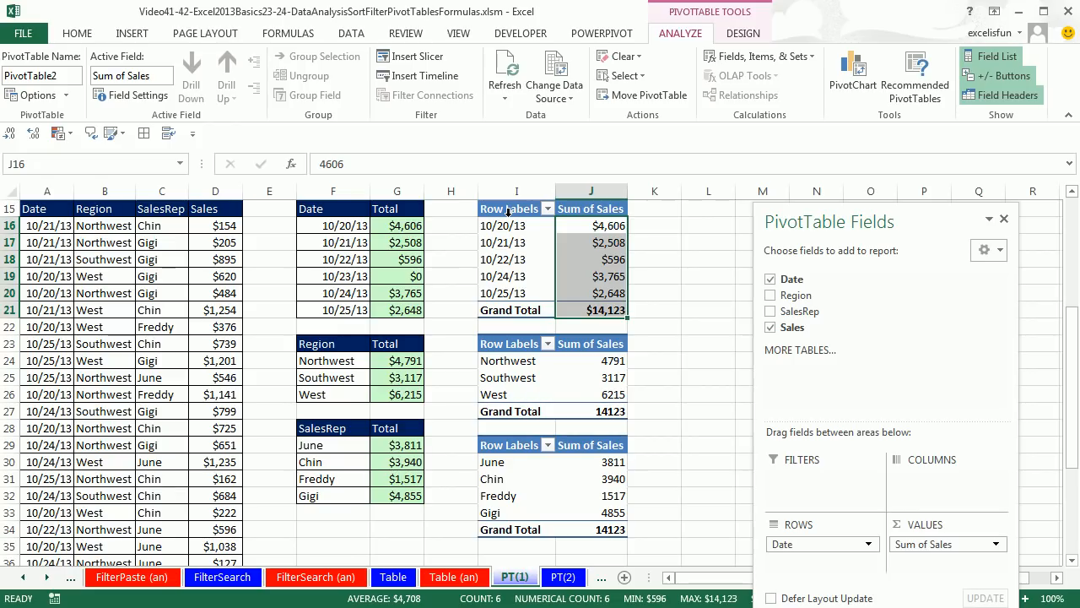
# Change the Date PivotTable's report layout to tabular form
pyautogui.click(580, 226)
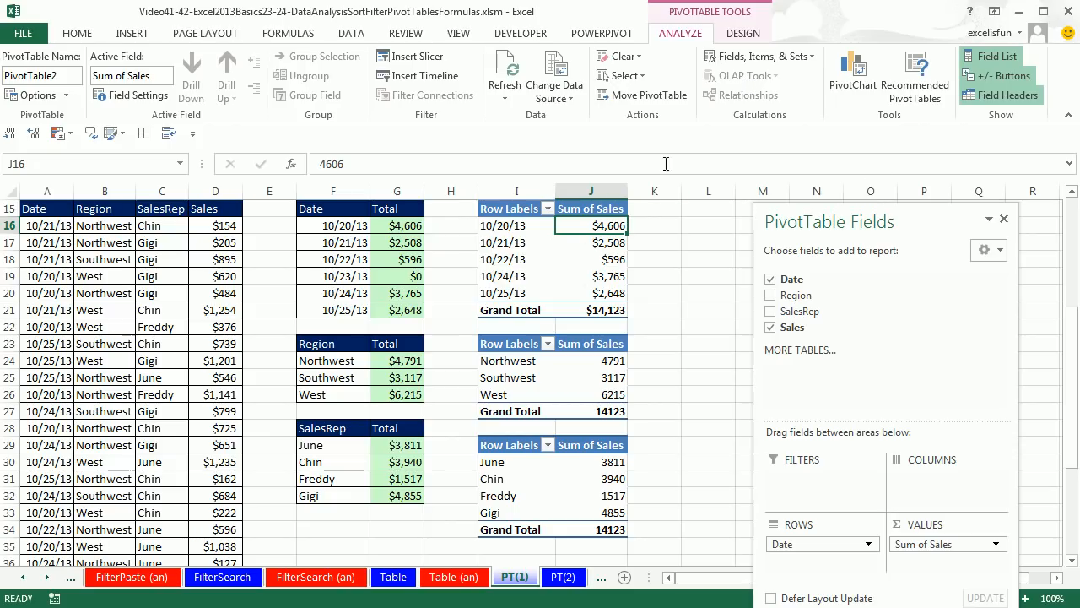
pyautogui.click(744, 36)
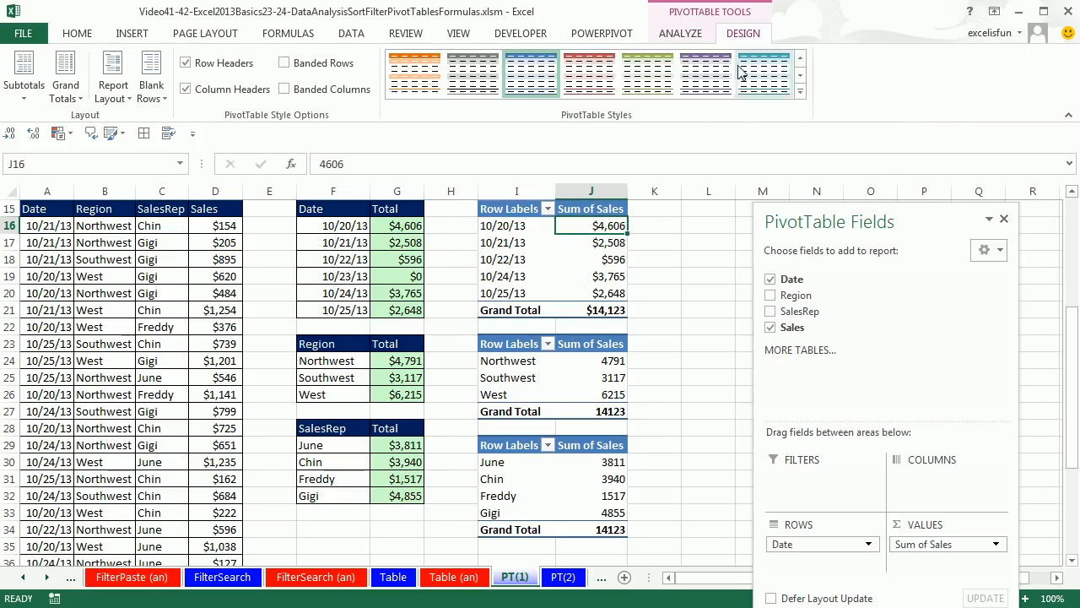
pyautogui.click(129, 105)
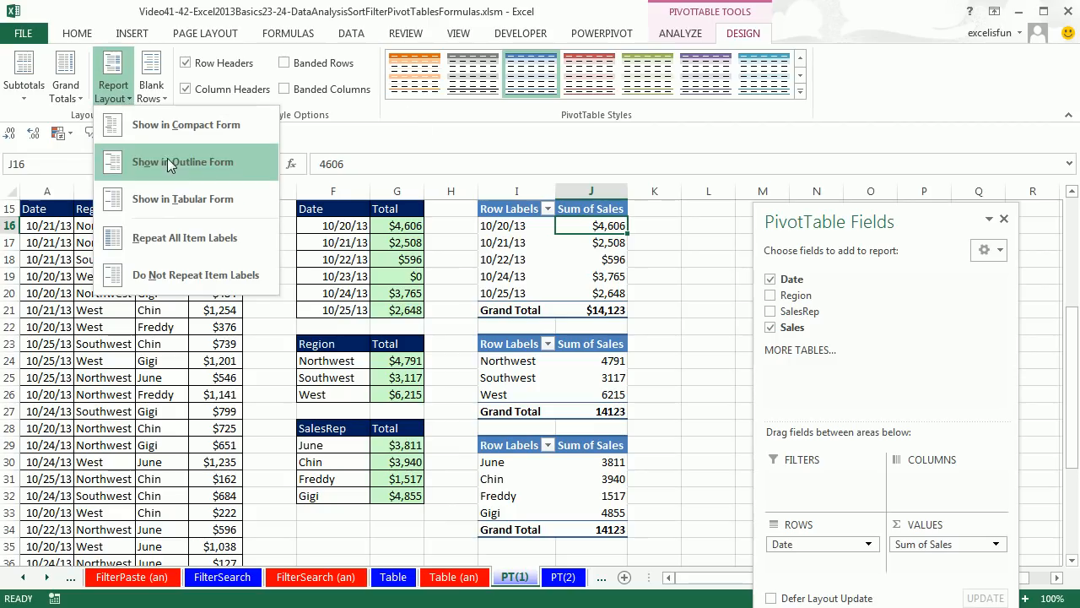
pyautogui.click(202, 206)
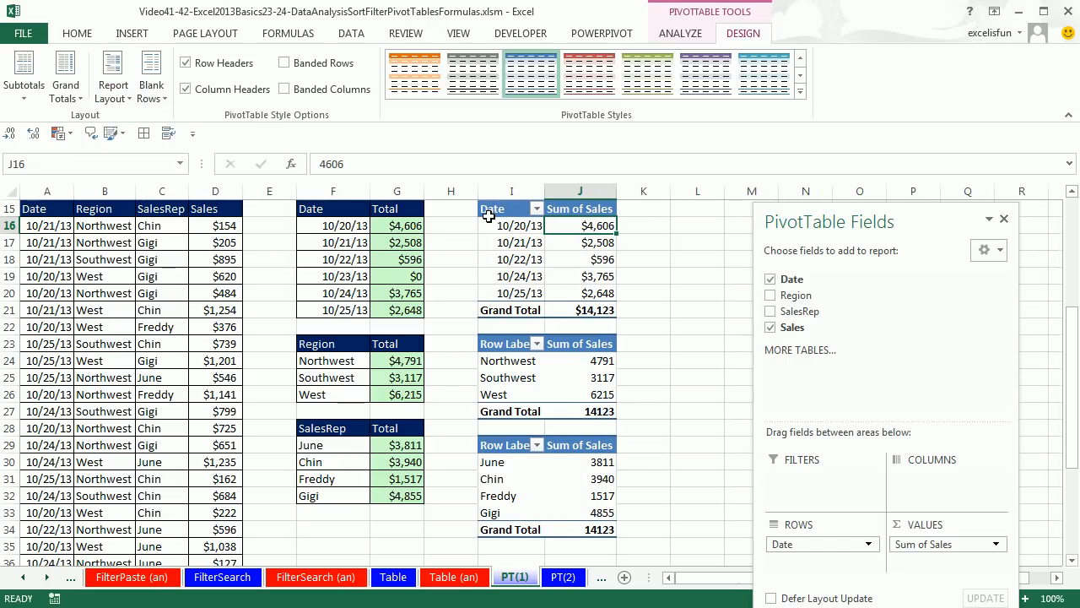
# Format the Region PivotTable's Sum of Sales value field as Currency with 0 decimal places and show the report in tabular form
pyautogui.click(595, 361)
pyautogui.rightClick(596, 362)
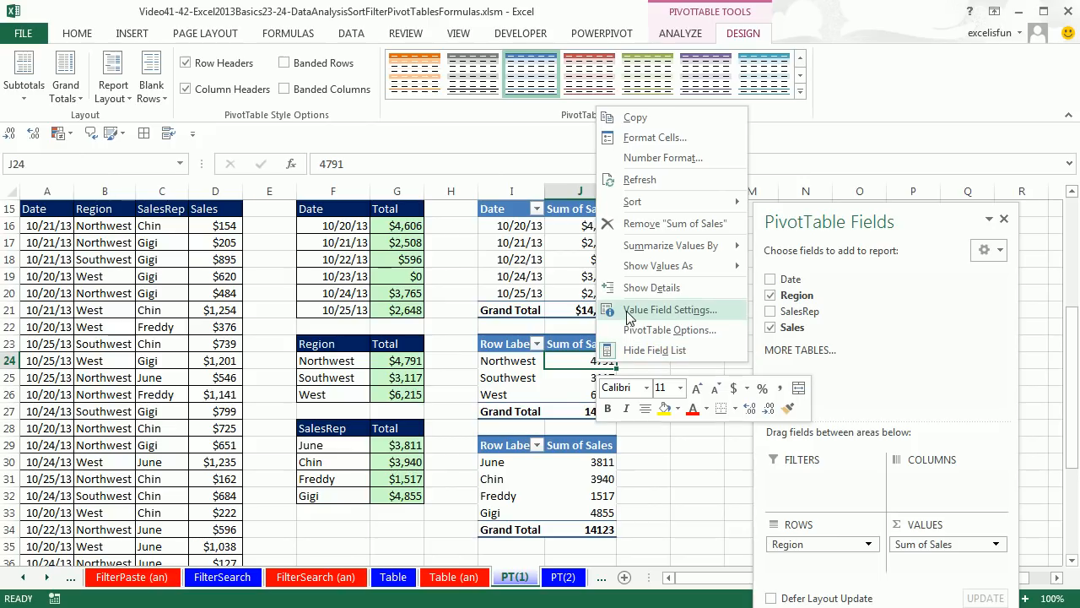
pyautogui.click(627, 311)
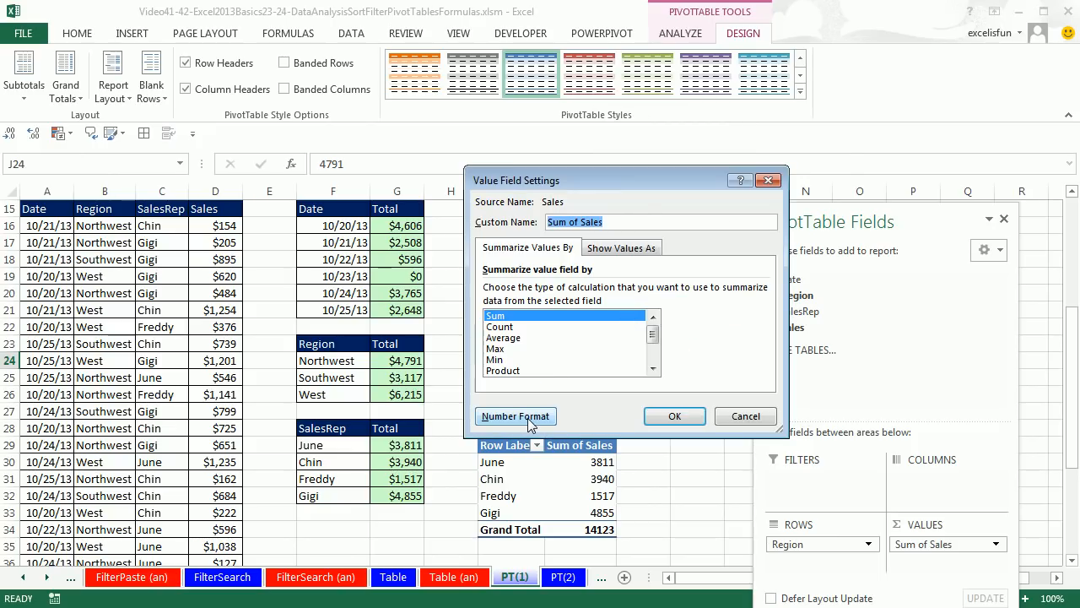
pyautogui.click(531, 422)
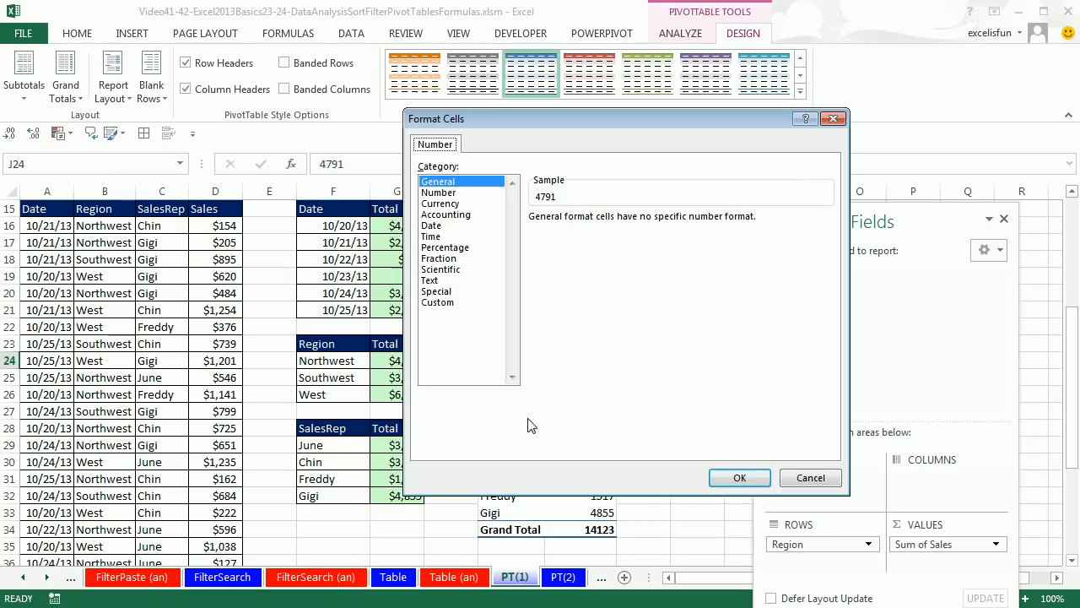
pyautogui.click(439, 205)
pyautogui.click(644, 224)
pyautogui.click(643, 223)
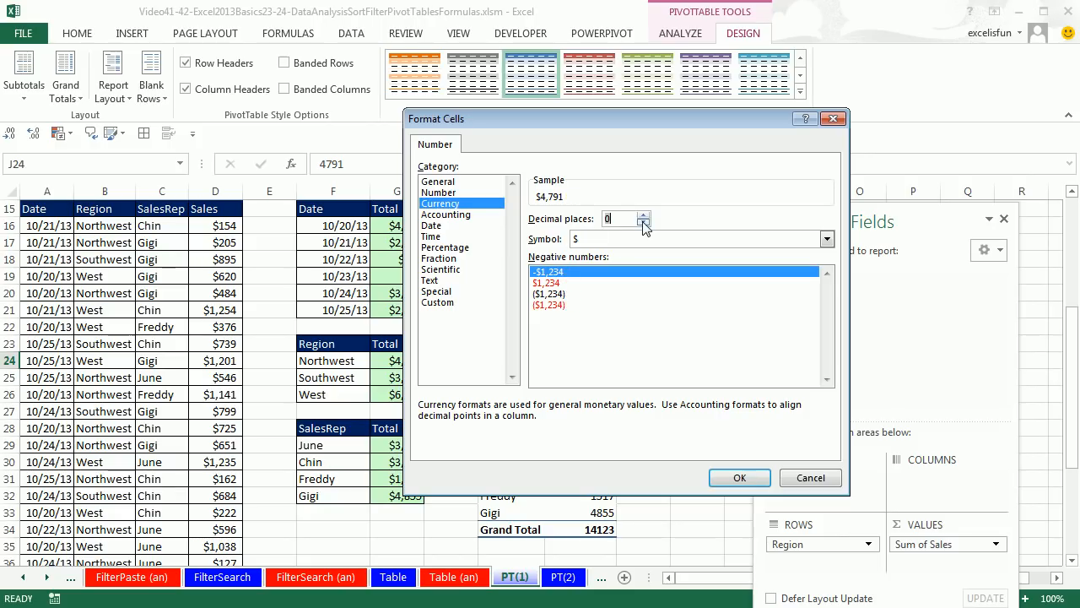
pyautogui.click(739, 478)
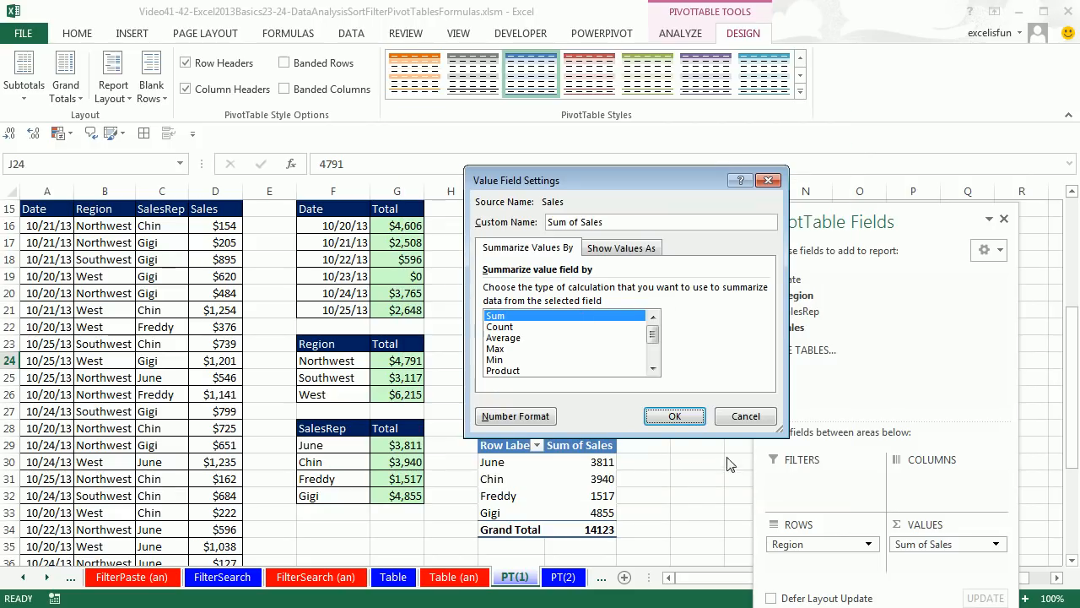
pyautogui.click(674, 416)
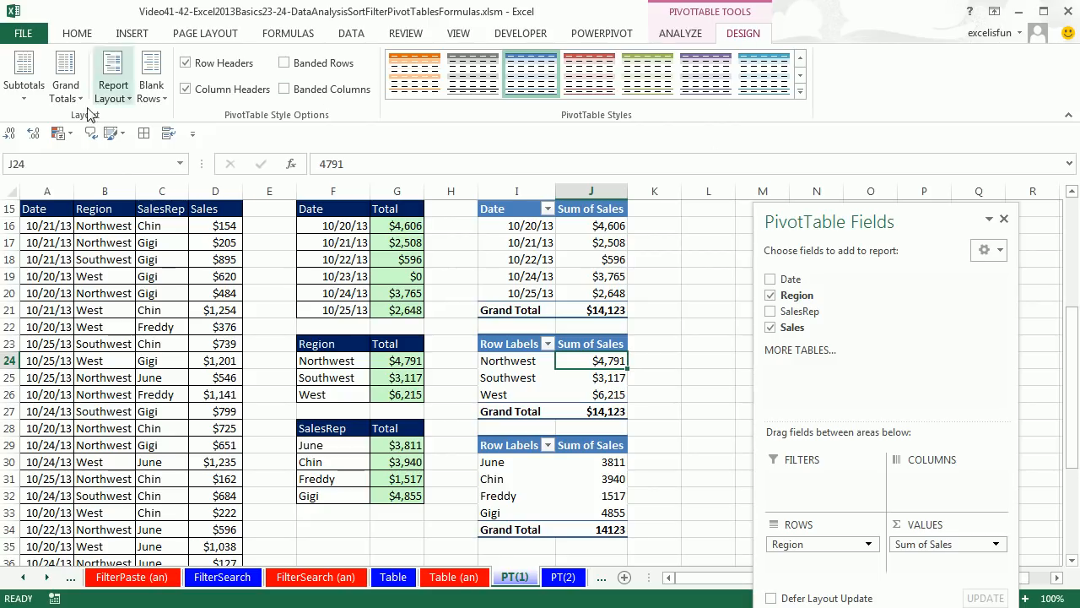
pyautogui.click(115, 96)
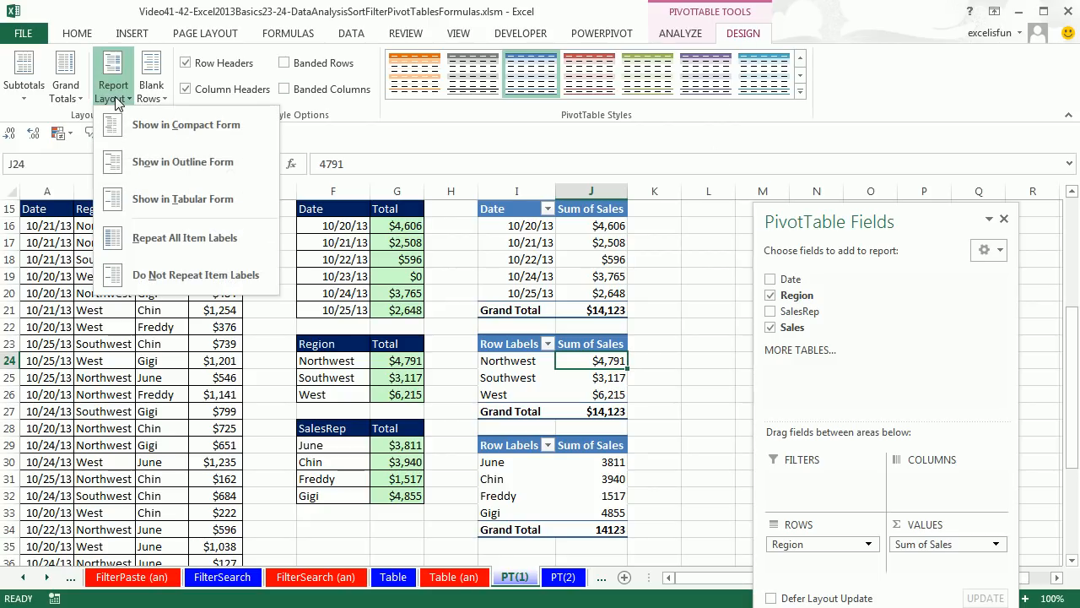
pyautogui.click(188, 207)
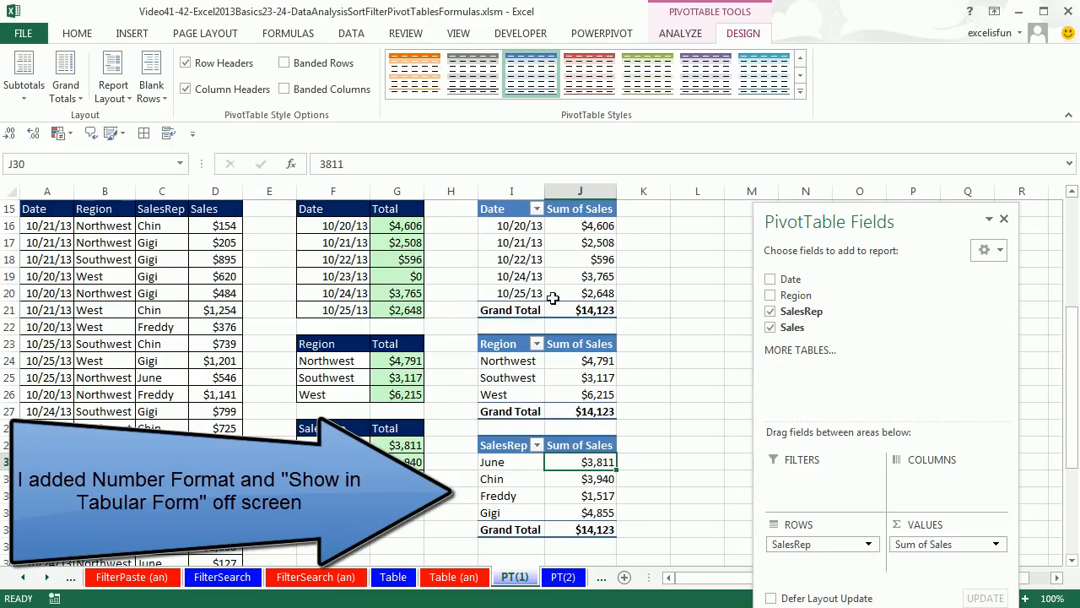
# Go to the PT(2) sheet and examine its Date/Region and SalesRep/Region SUMIFS reports
pyautogui.moveTo(570, 513)
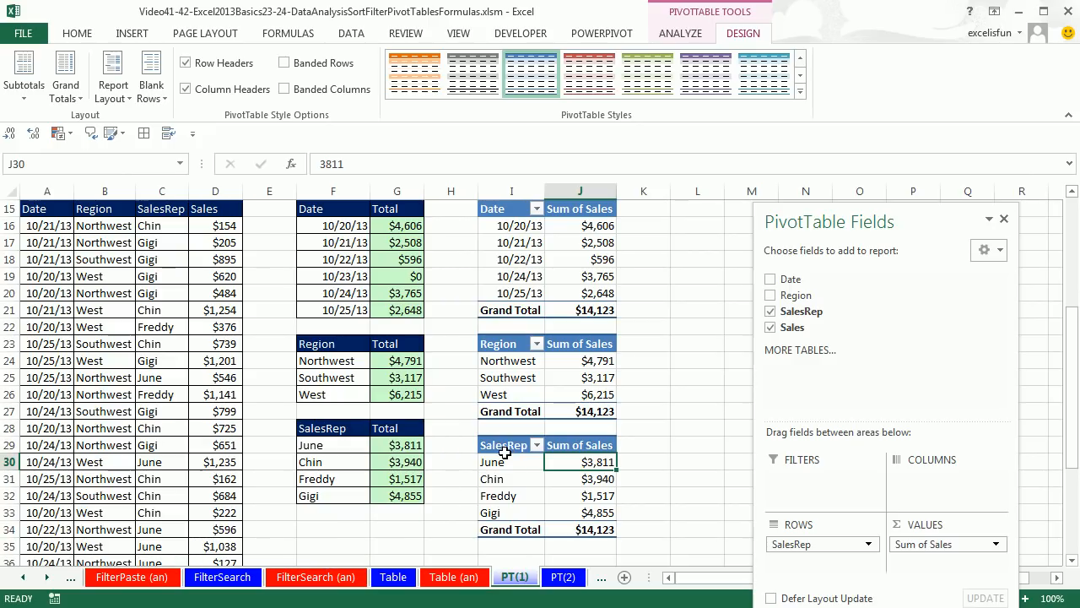
pyautogui.click(573, 582)
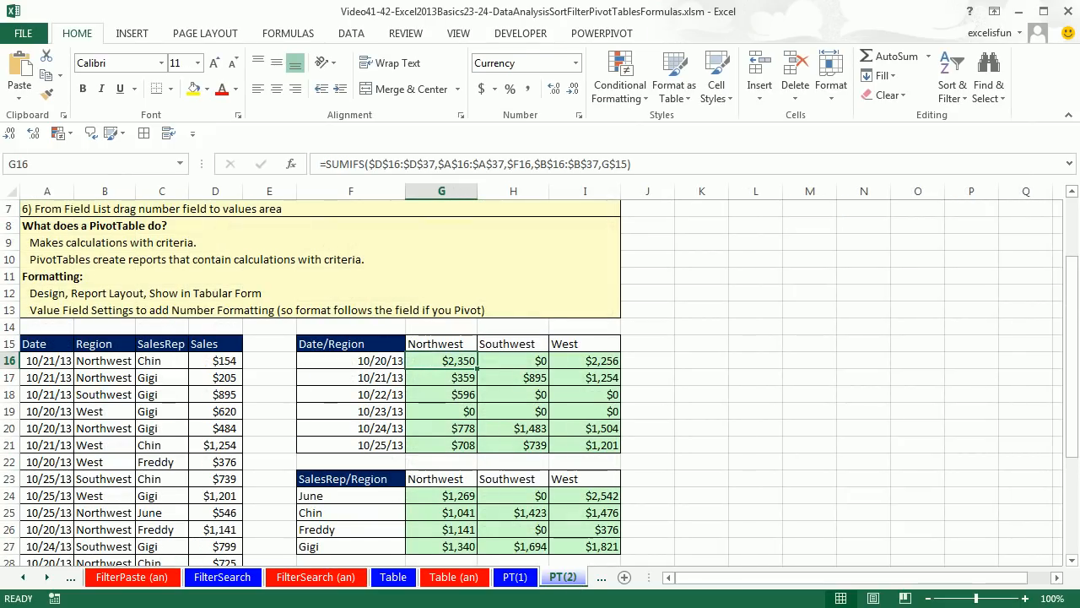
pyautogui.click(1073, 561)
pyautogui.click(1072, 560)
pyautogui.click(1073, 563)
pyautogui.click(1073, 562)
pyautogui.click(1073, 562)
pyautogui.click(1073, 562)
pyautogui.click(1073, 562)
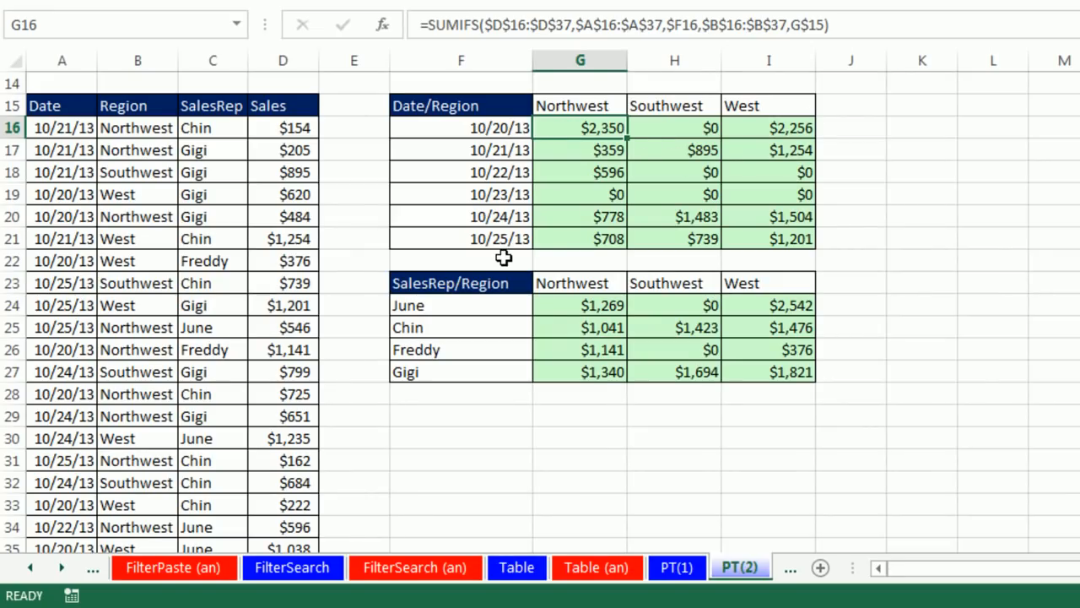
# Examine the SUMIFS formula in H20 for 10/24/13 and Southwest, comparing it with the matching date, region and sales record in row 27
pyautogui.click(678, 215)
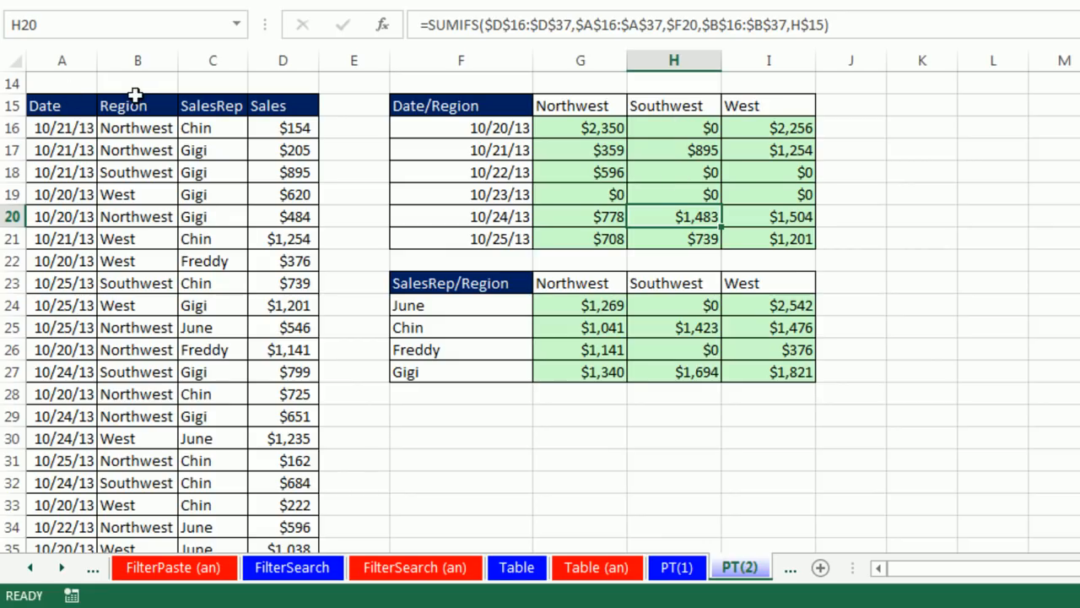
pyautogui.click(51, 371)
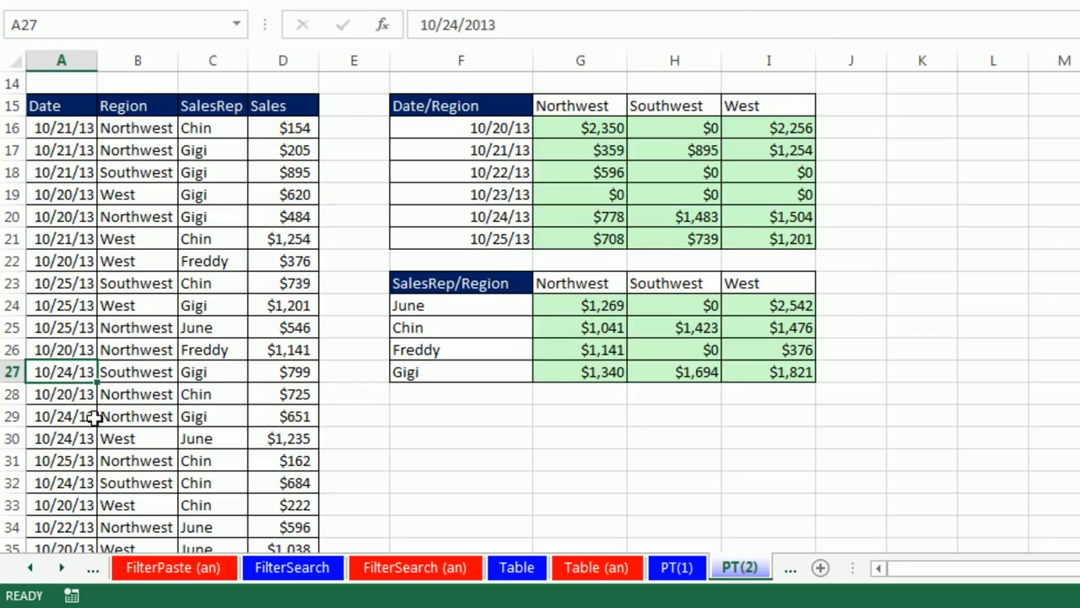
pyautogui.click(156, 375)
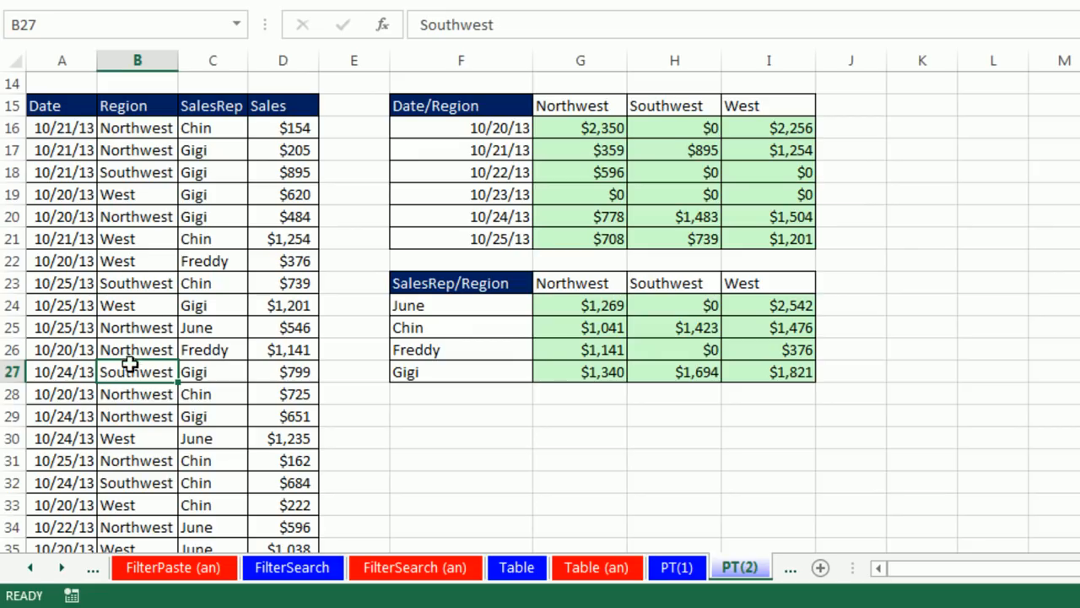
pyautogui.click(273, 371)
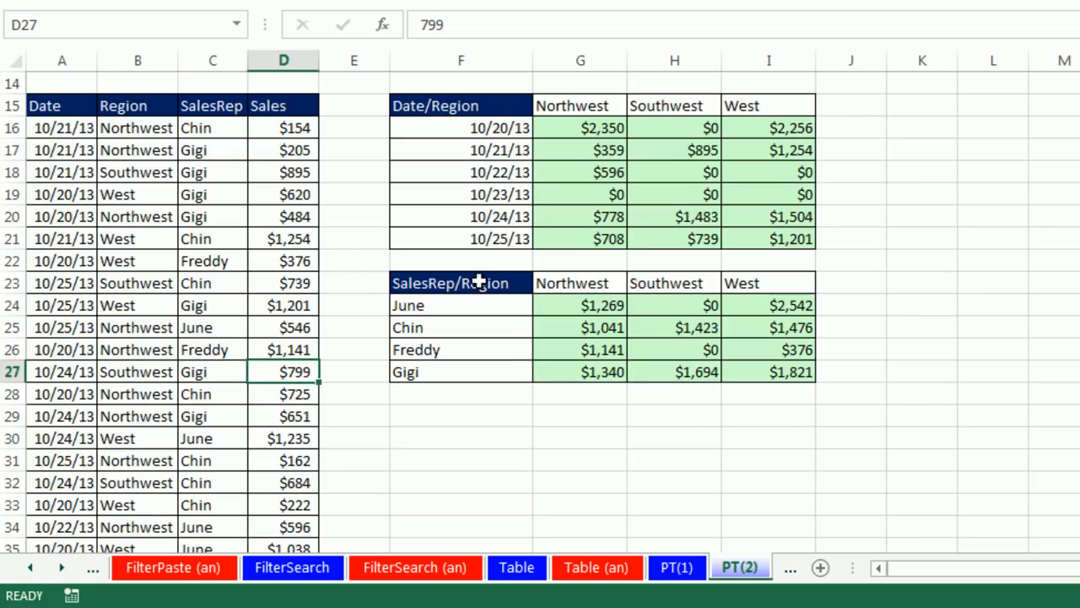
pyautogui.click(684, 217)
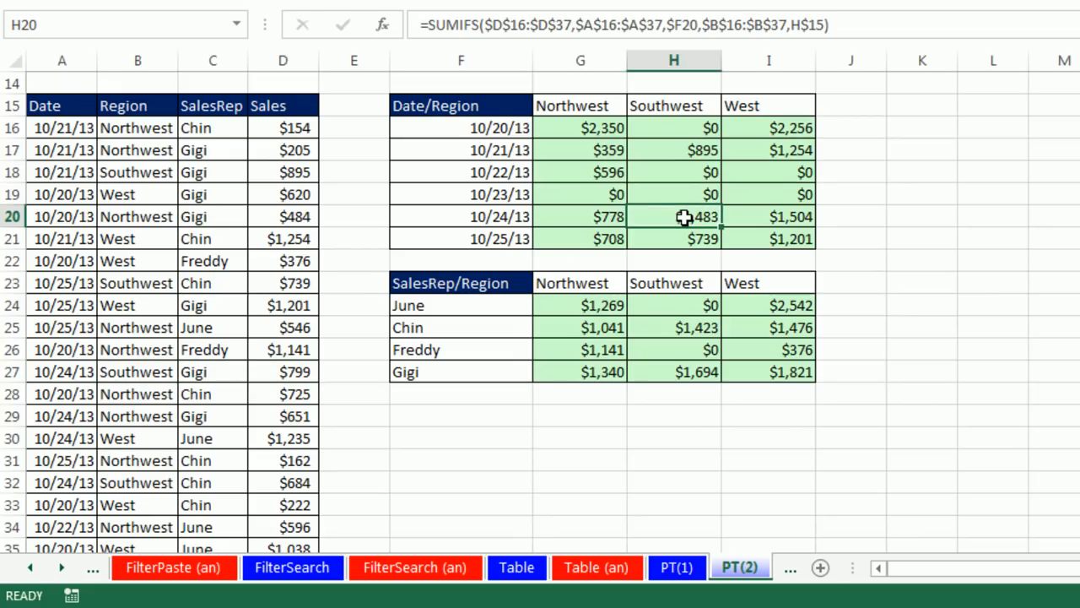
pyautogui.doubleClick(685, 217)
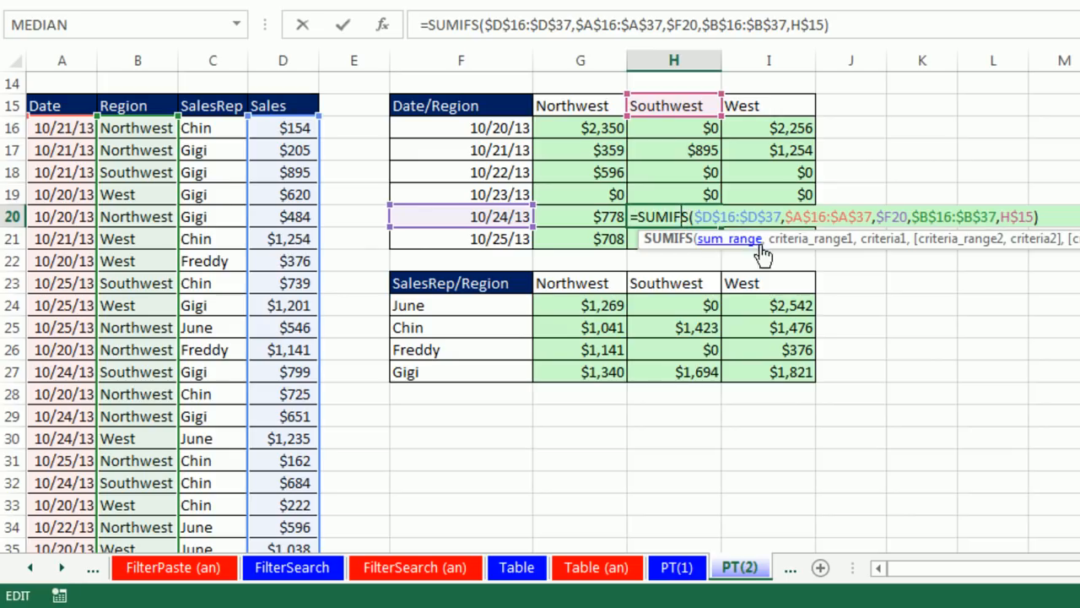
pyautogui.press('Escape')
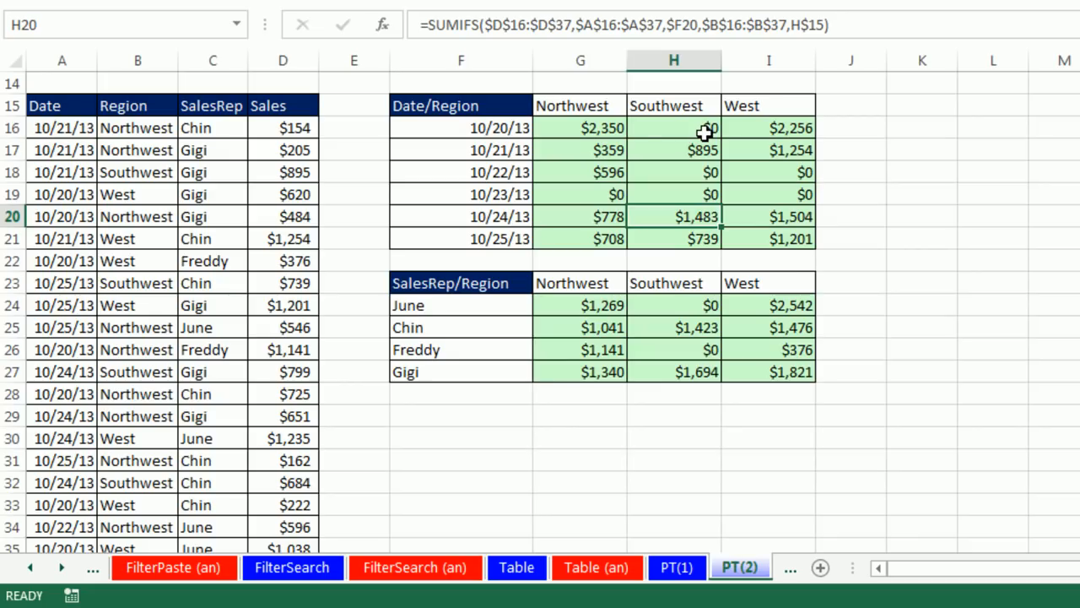
# Create a PivotTable from the sales data in A15:D37 at cell K15 of the existing PT(2) sheet and dock its field list
pyautogui.click(208, 172)
pyautogui.hotkey('alt', 'n')
pyautogui.press('v')
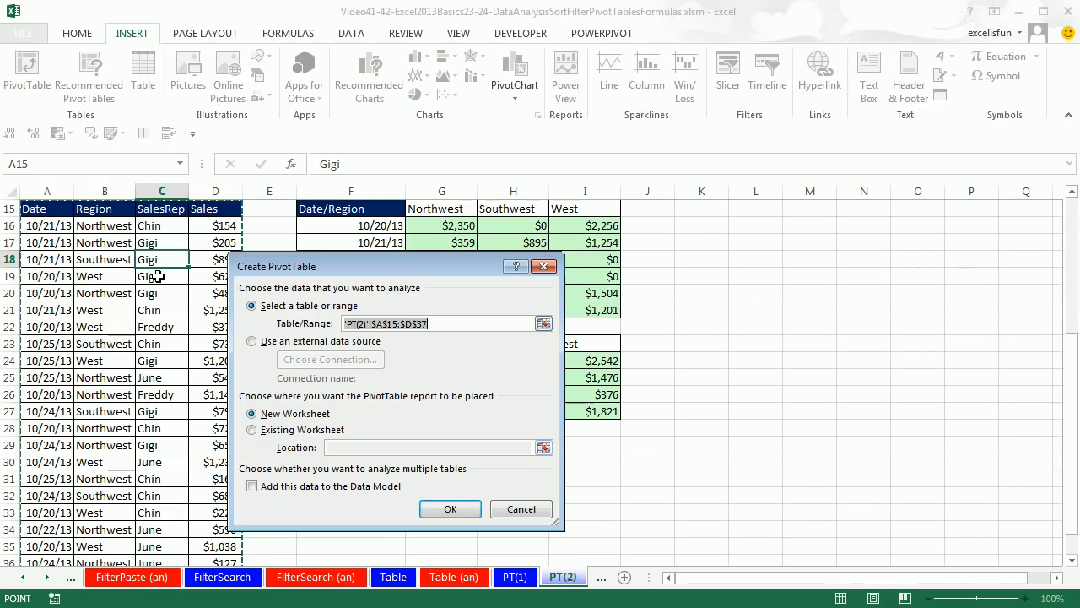
pyautogui.click(252, 429)
pyautogui.scroll(1, 709, 229)
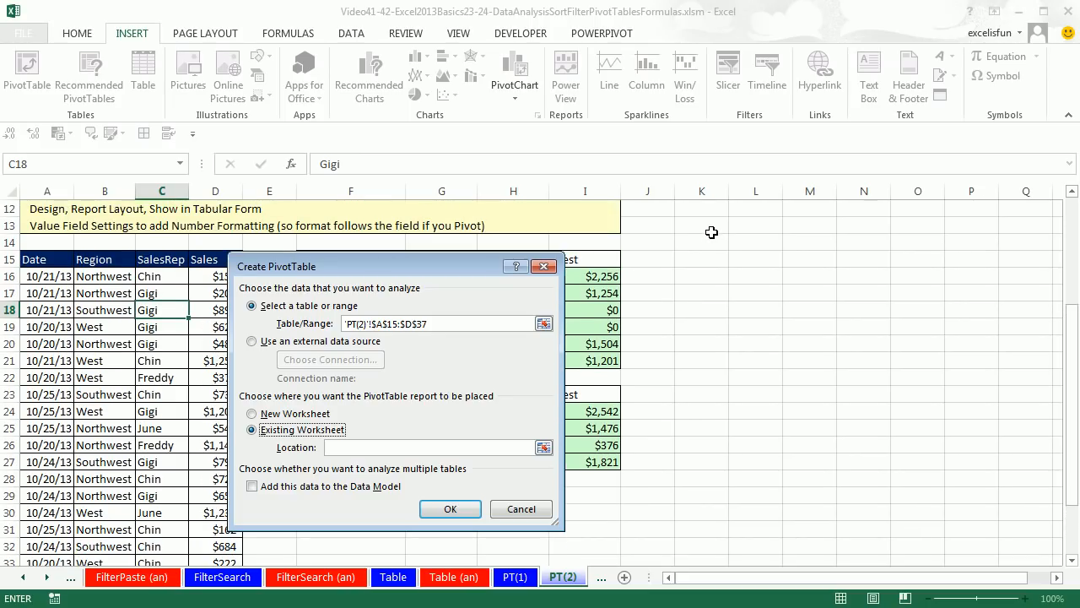
pyautogui.click(696, 260)
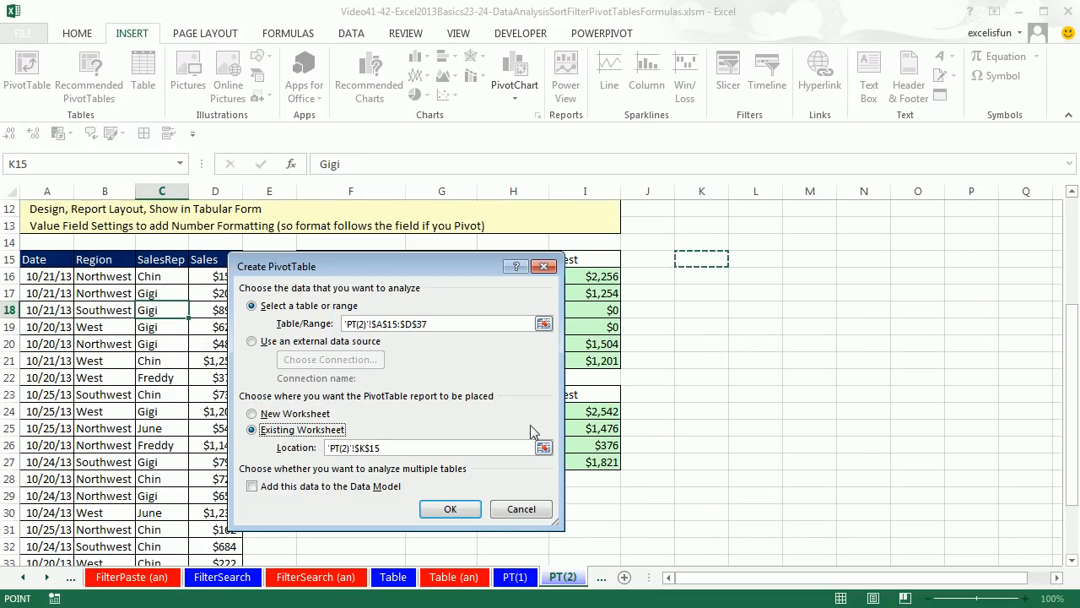
pyautogui.click(450, 509)
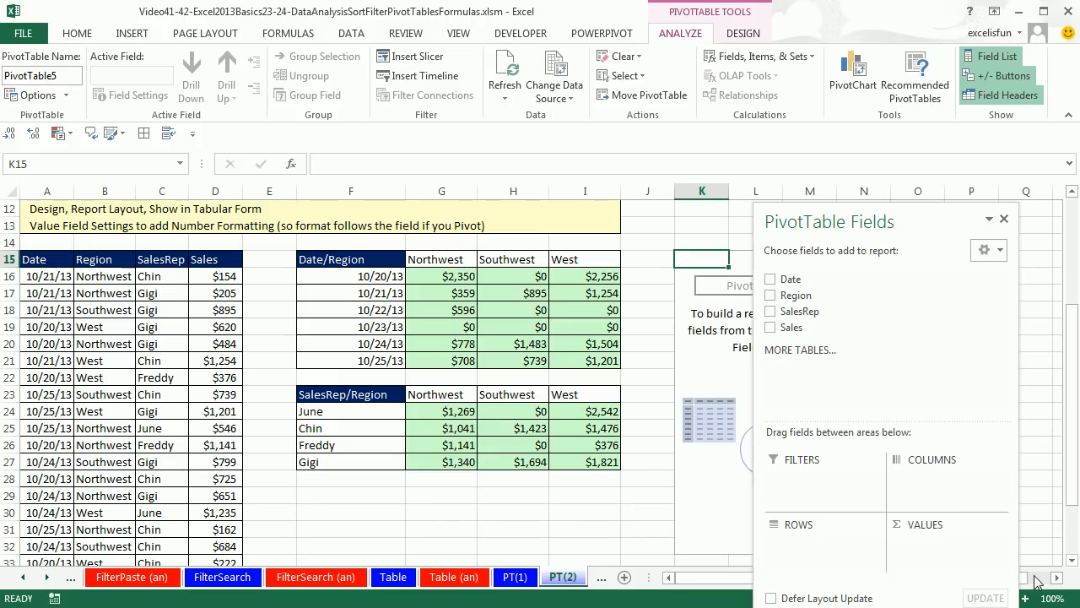
pyautogui.moveTo(947, 219); pyautogui.dragTo(1072, 197)
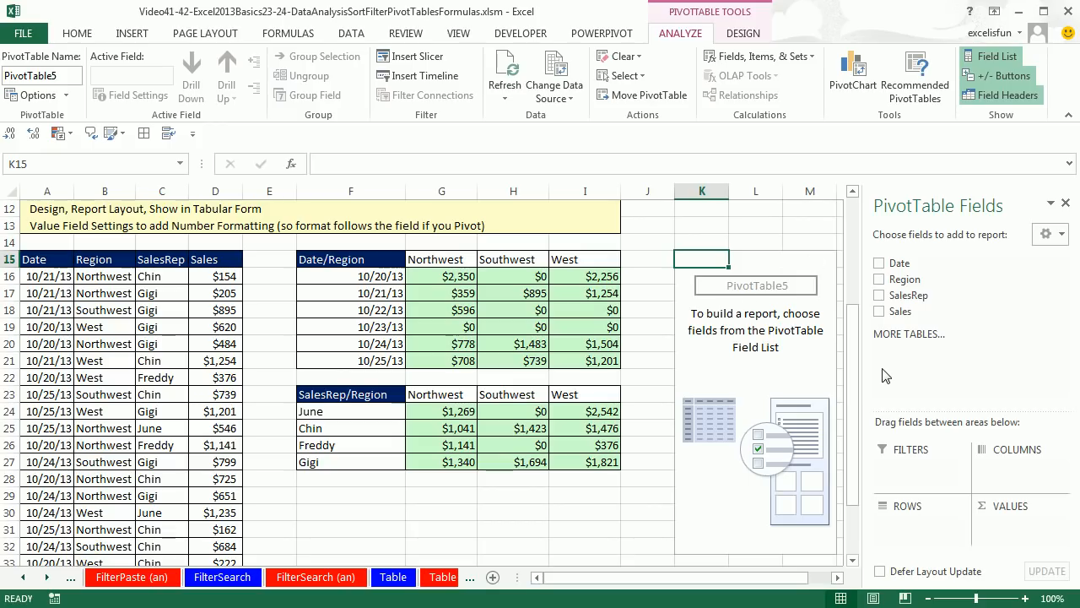
# Lay out the PivotTable at K15 with Region as columns, Date as rows and the sum of Sales as values
pyautogui.click(838, 577)
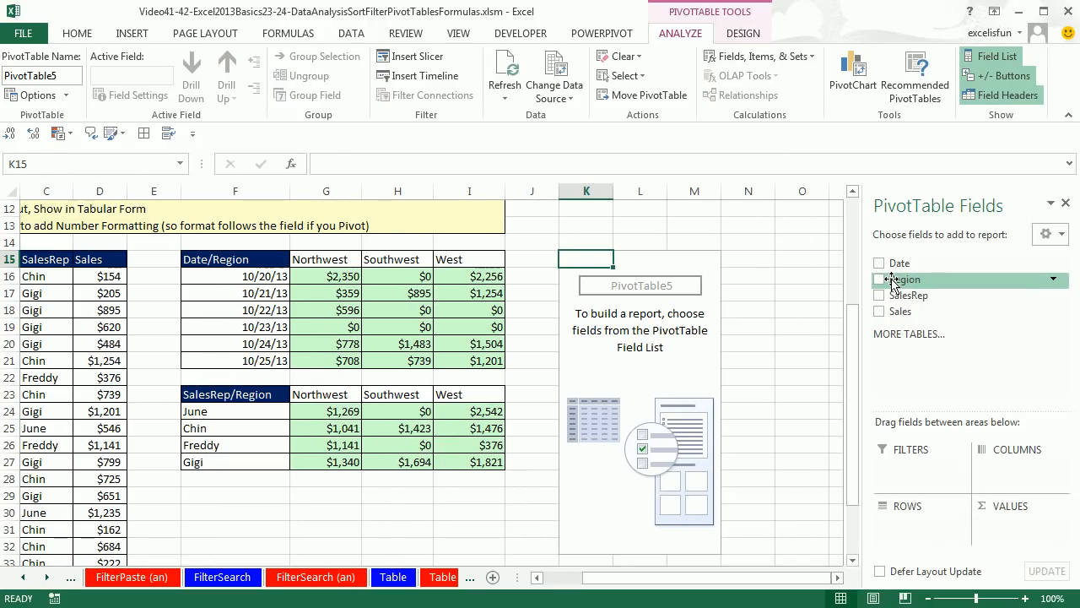
pyautogui.moveTo(892, 284); pyautogui.dragTo(1013, 471)
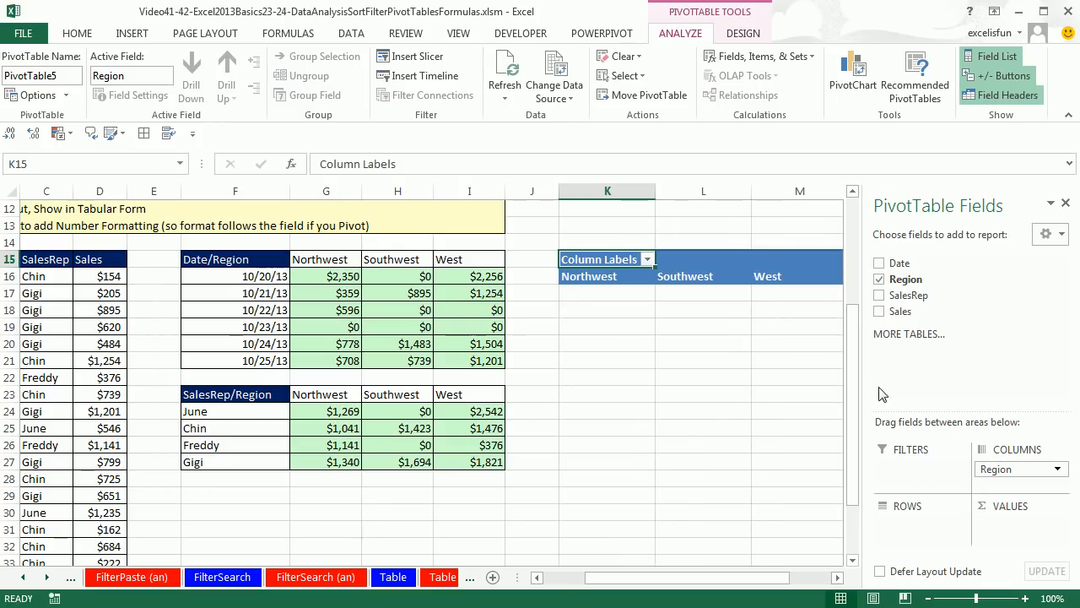
pyautogui.click(838, 577)
pyautogui.click(839, 577)
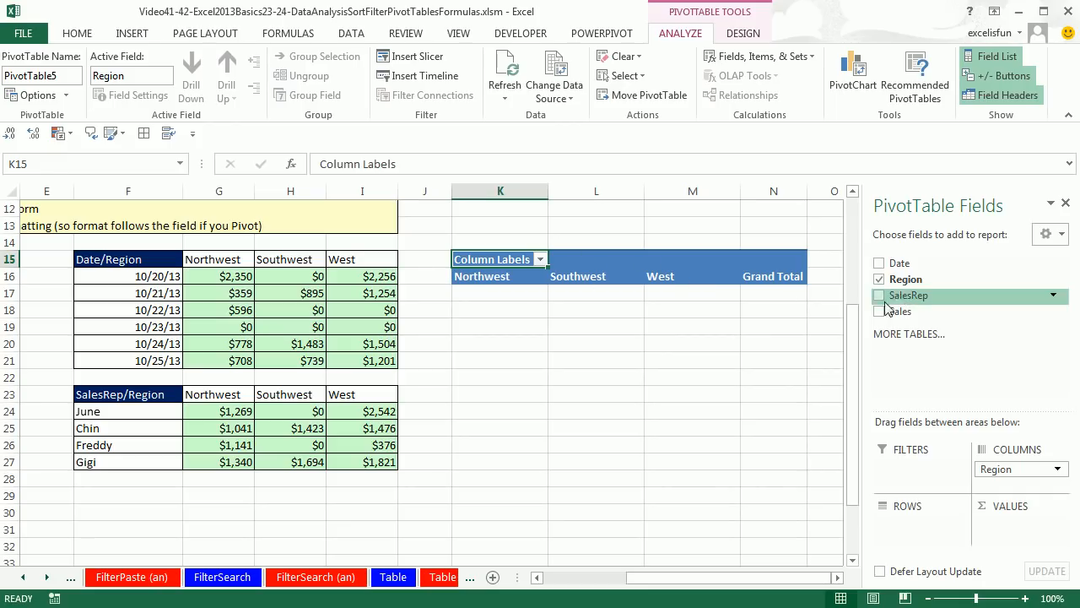
pyautogui.moveTo(893, 262); pyautogui.dragTo(903, 534)
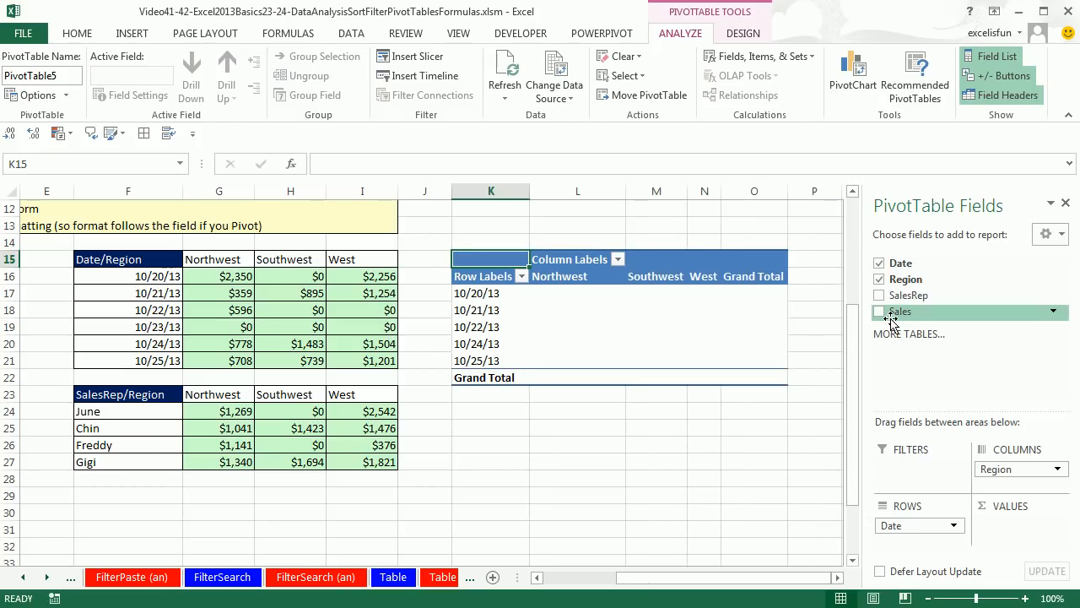
pyautogui.moveTo(893, 319); pyautogui.dragTo(1004, 524)
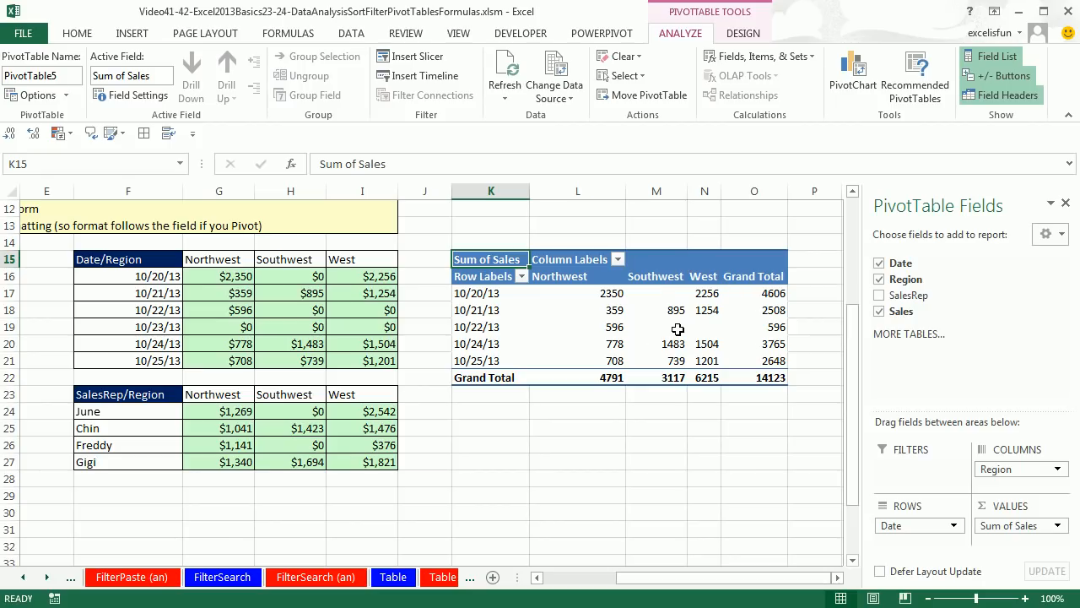
# Show the Date/Region PivotTable in tabular form
pyautogui.moveTo(678, 330)
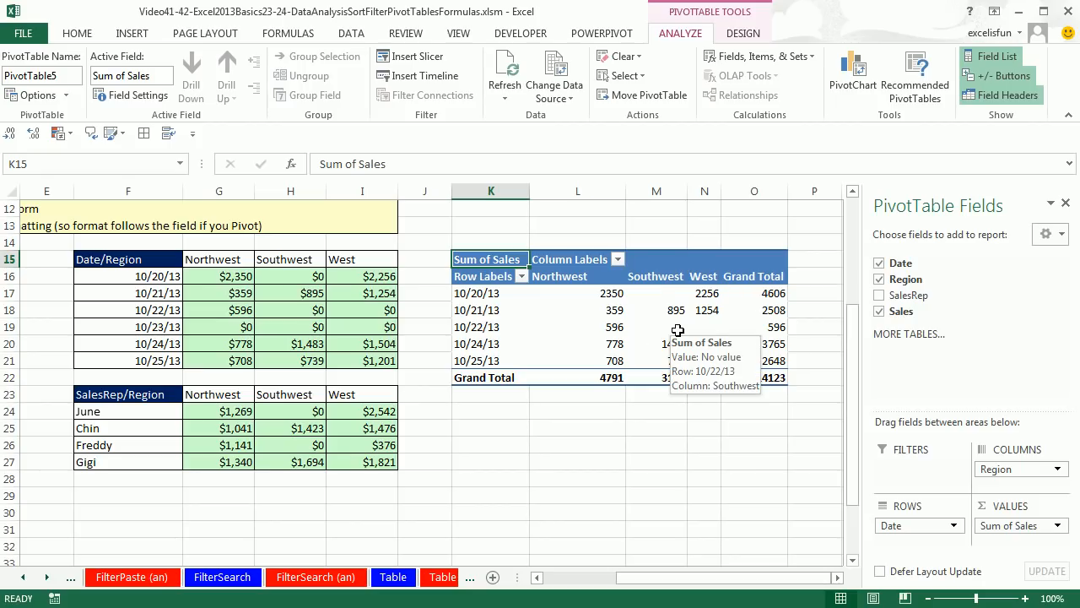
pyautogui.click(745, 36)
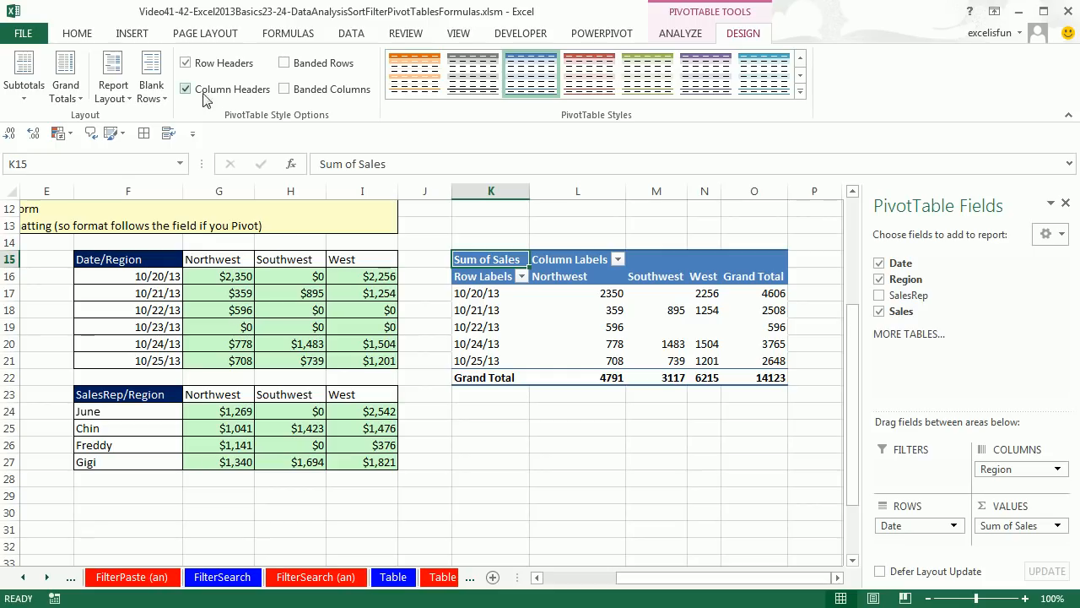
pyautogui.click(113, 89)
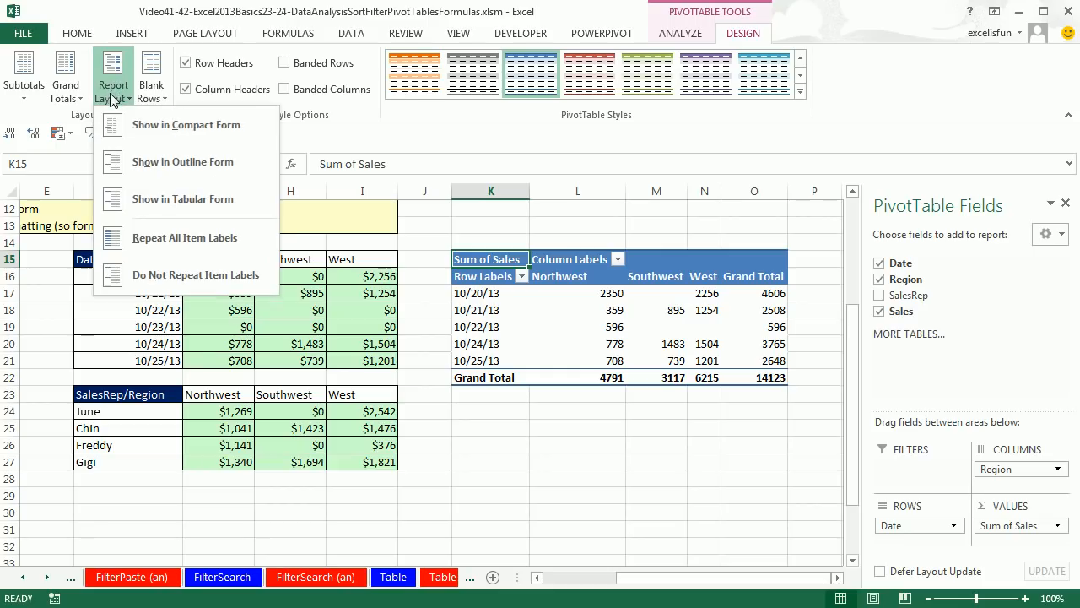
pyautogui.click(137, 203)
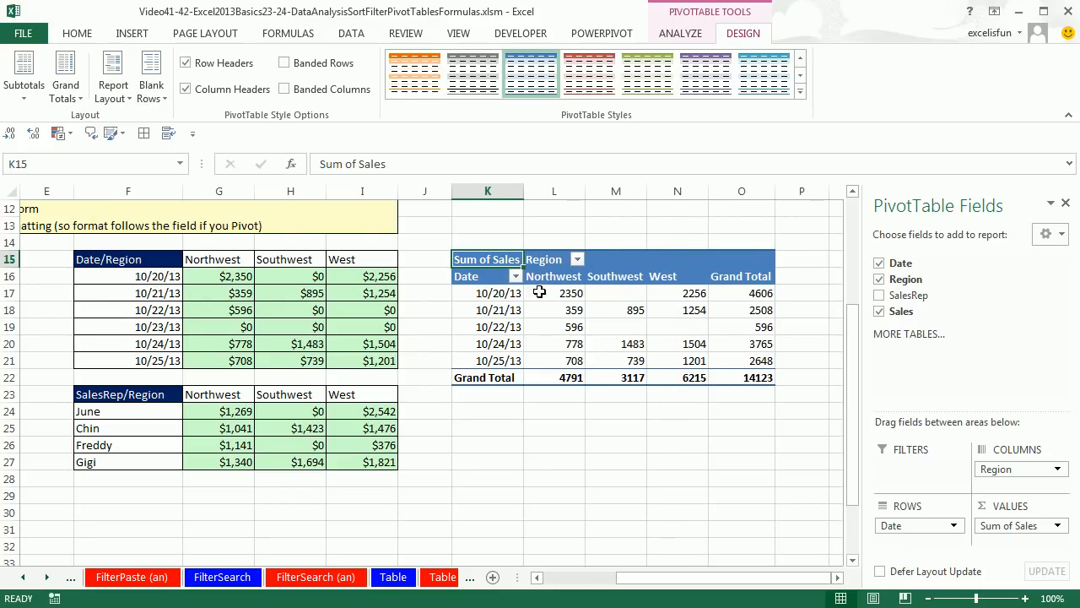
# Set the number format of the Date/Region PivotTable's Sum of Sales value field to Currency with 0 decimal places
pyautogui.rightClick(571, 297)
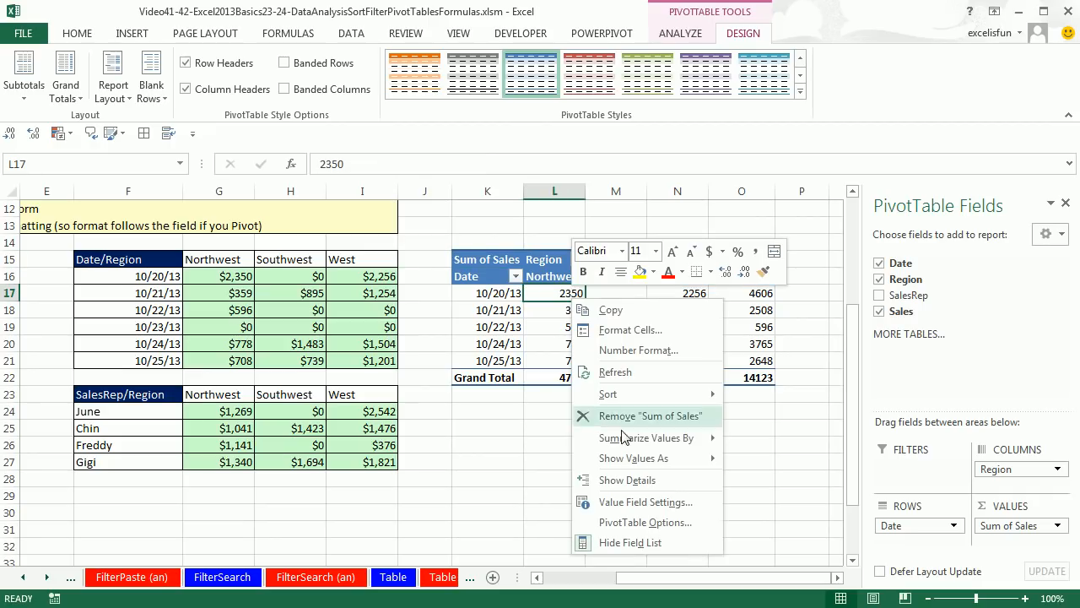
pyautogui.click(649, 503)
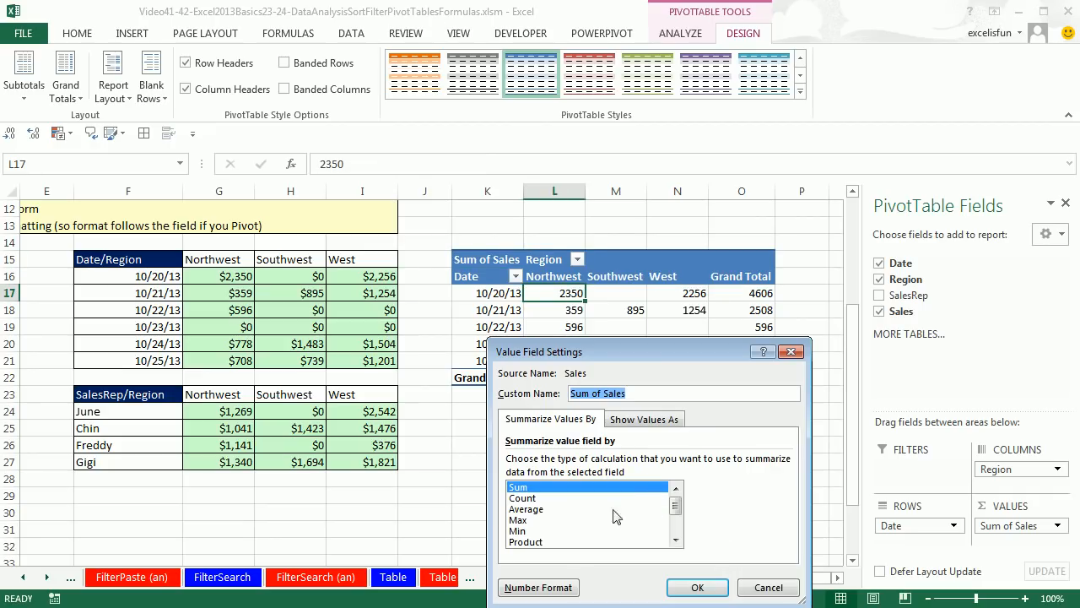
pyautogui.click(526, 589)
pyautogui.click(466, 318)
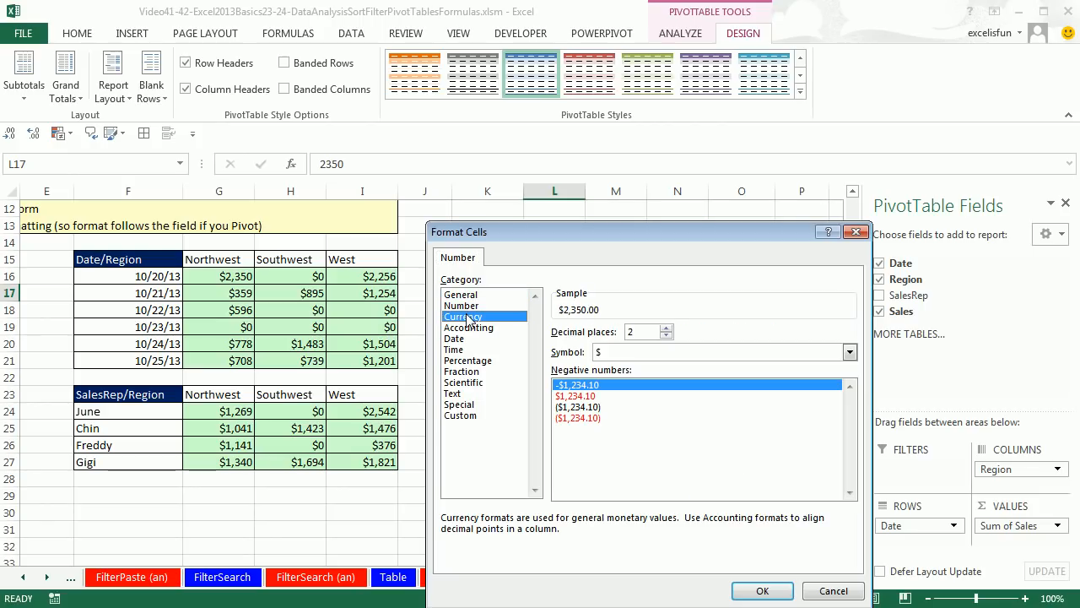
pyautogui.click(666, 336)
pyautogui.click(666, 336)
pyautogui.click(763, 591)
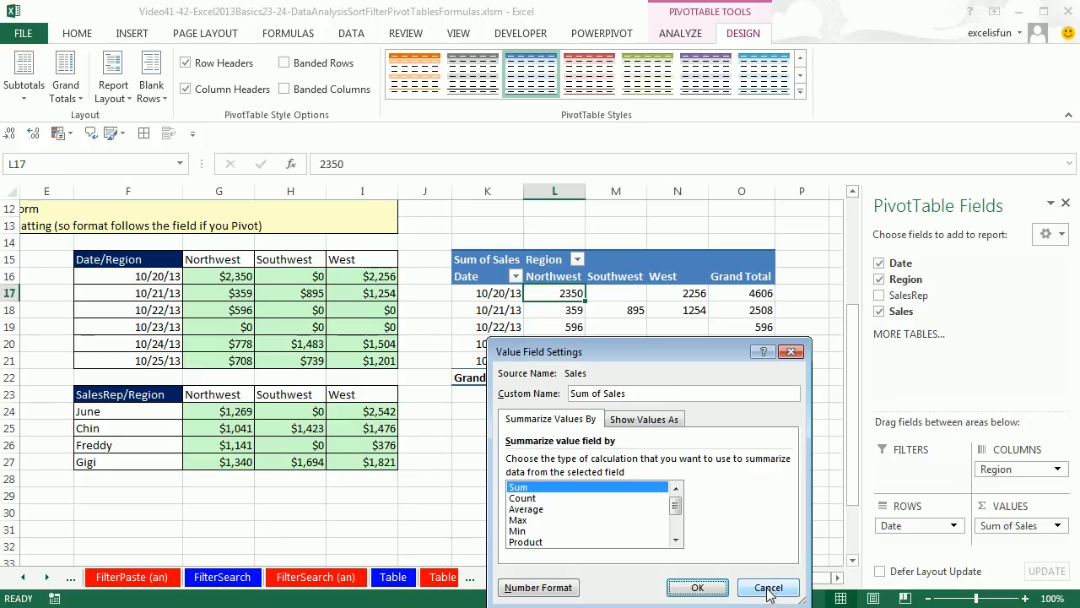
pyautogui.click(701, 588)
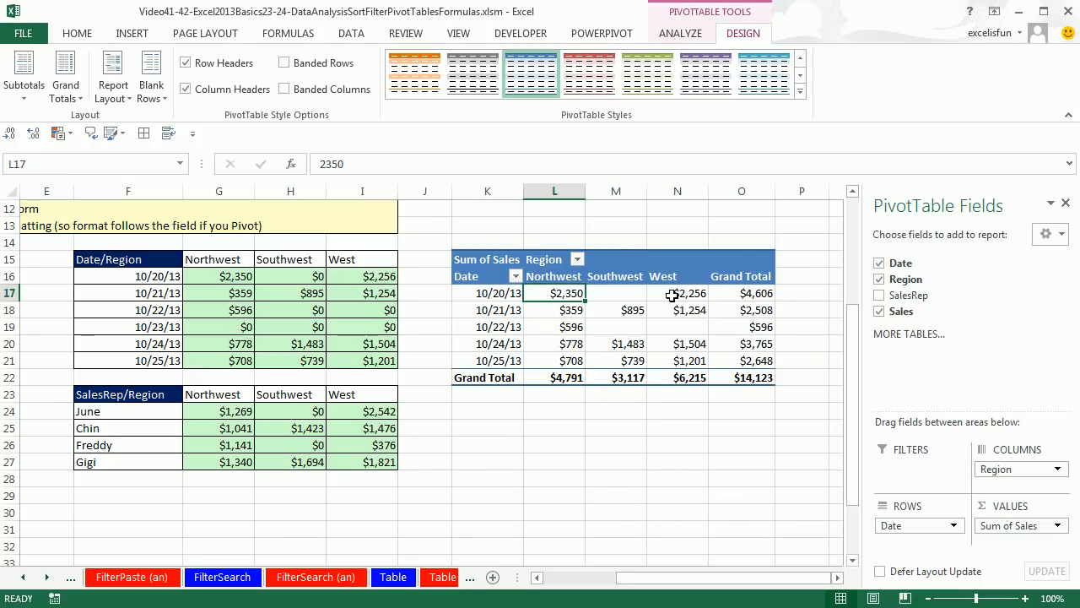
# Set the Date/Region PivotTable's options to show 0 for empty cells
pyautogui.moveTo(634, 325)
pyautogui.rightClick(611, 297)
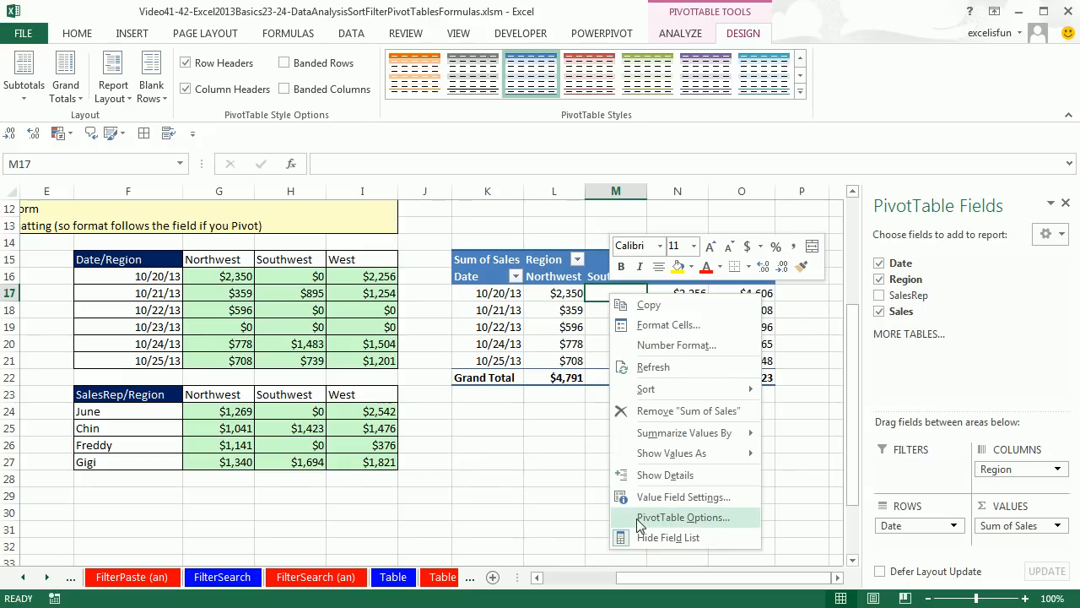
pyautogui.click(693, 524)
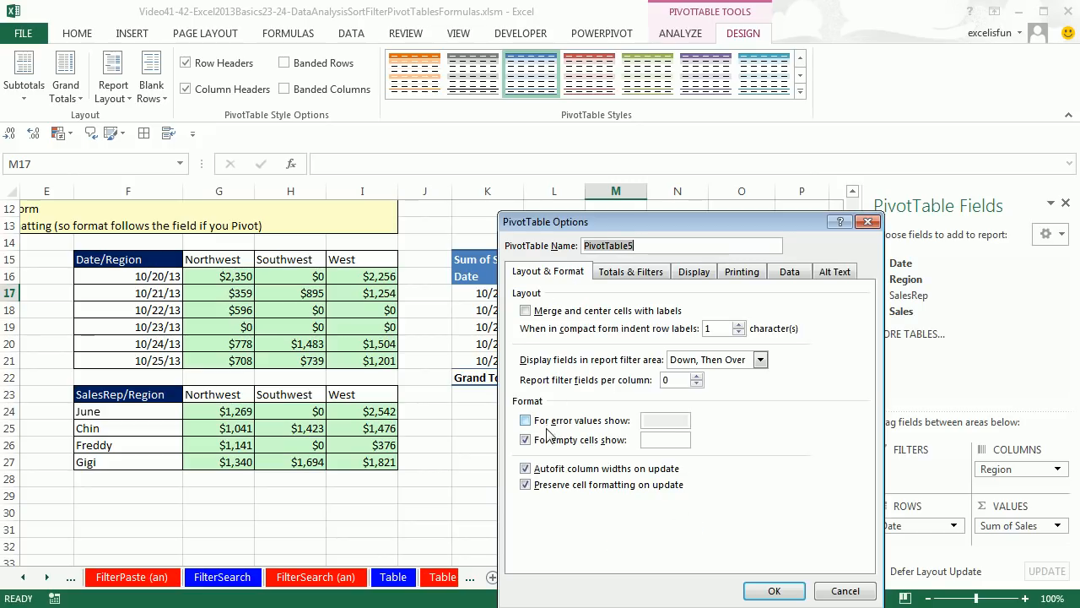
pyautogui.click(666, 440)
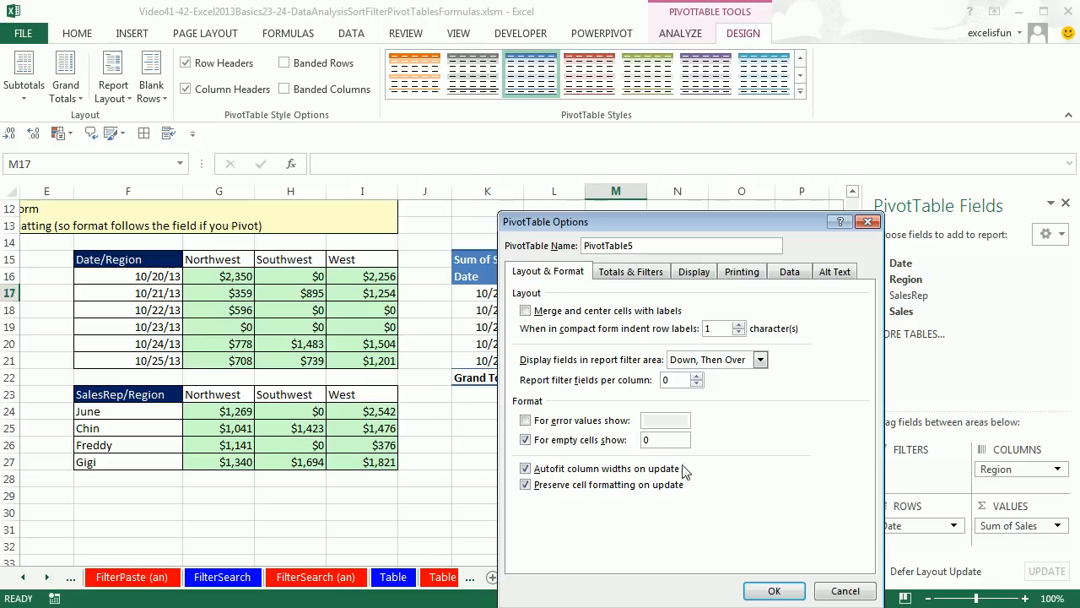
pyautogui.click(772, 590)
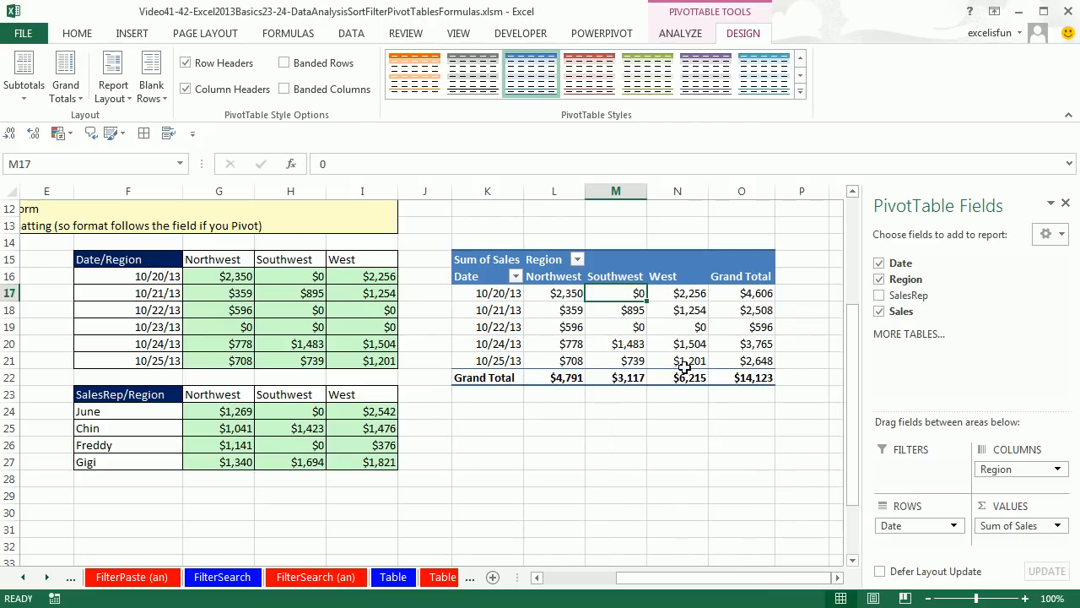
# Go to the PT(3) sheet
pyautogui.moveTo(622, 293)
pyautogui.click(48, 578)
pyautogui.click(48, 578)
pyautogui.click(48, 577)
pyautogui.click(48, 577)
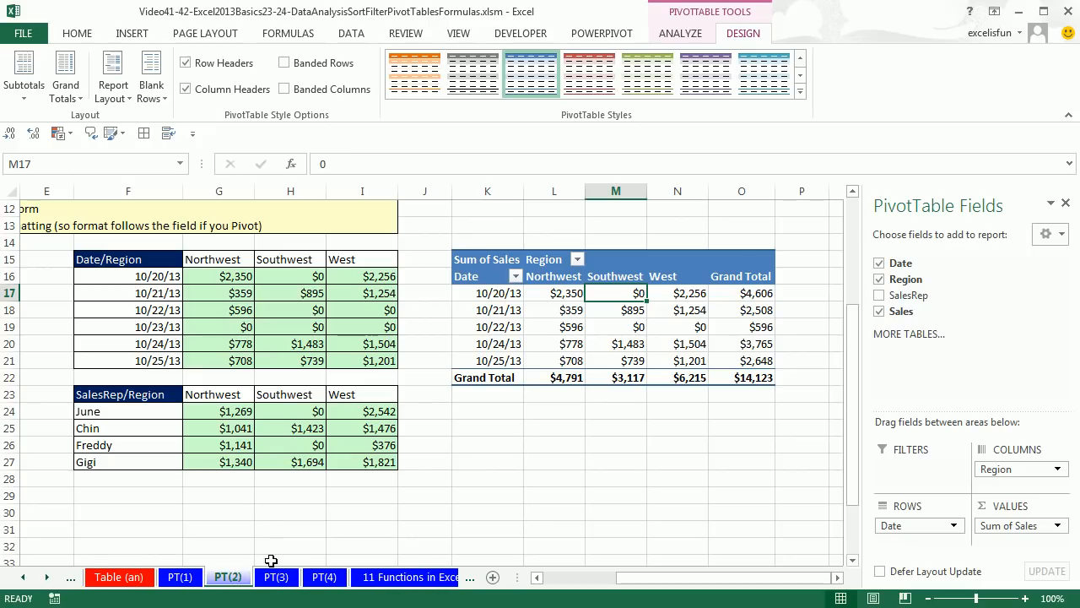
pyautogui.click(276, 577)
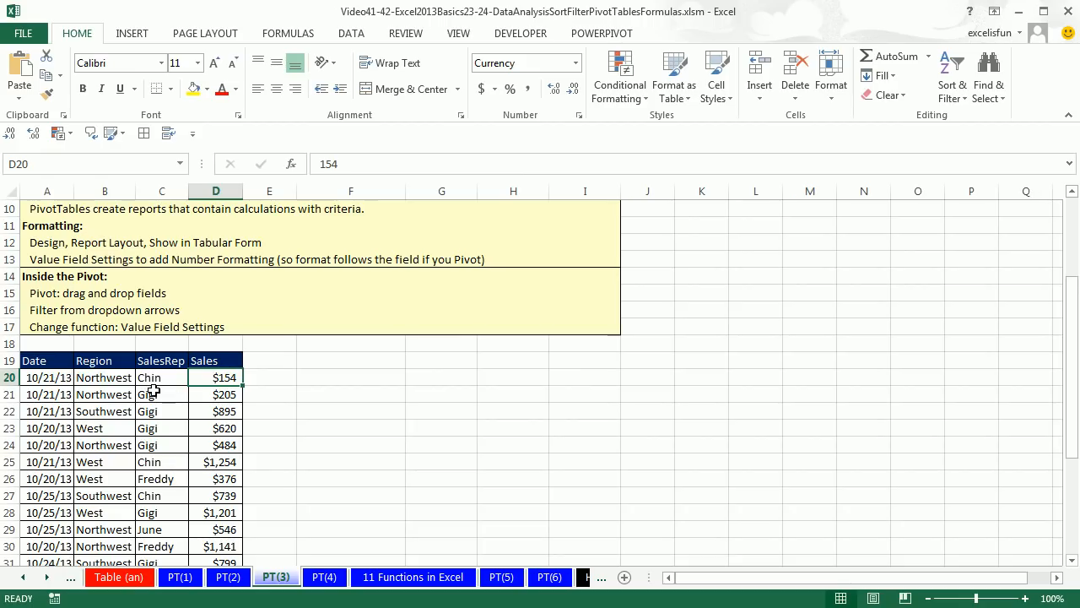
pyautogui.click(154, 391)
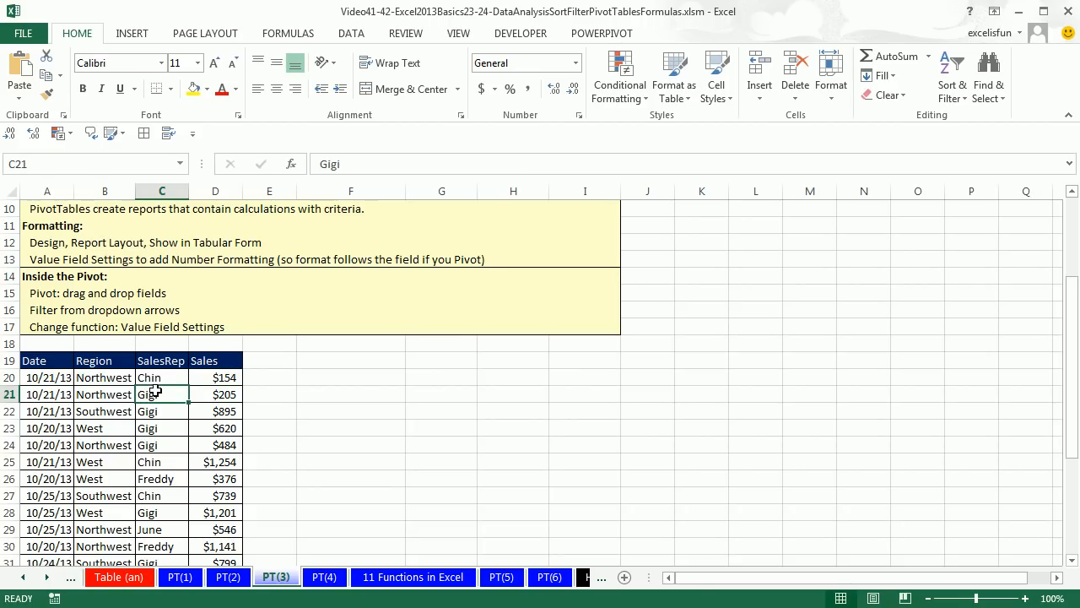
pyautogui.press('alt')
pyautogui.press('n')
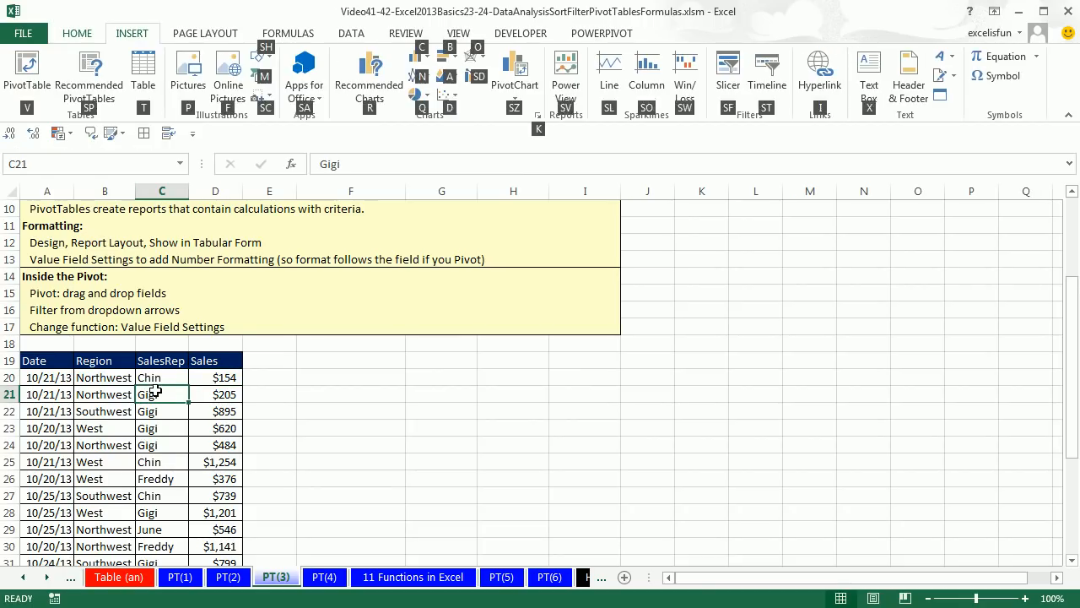
pyautogui.press('v')
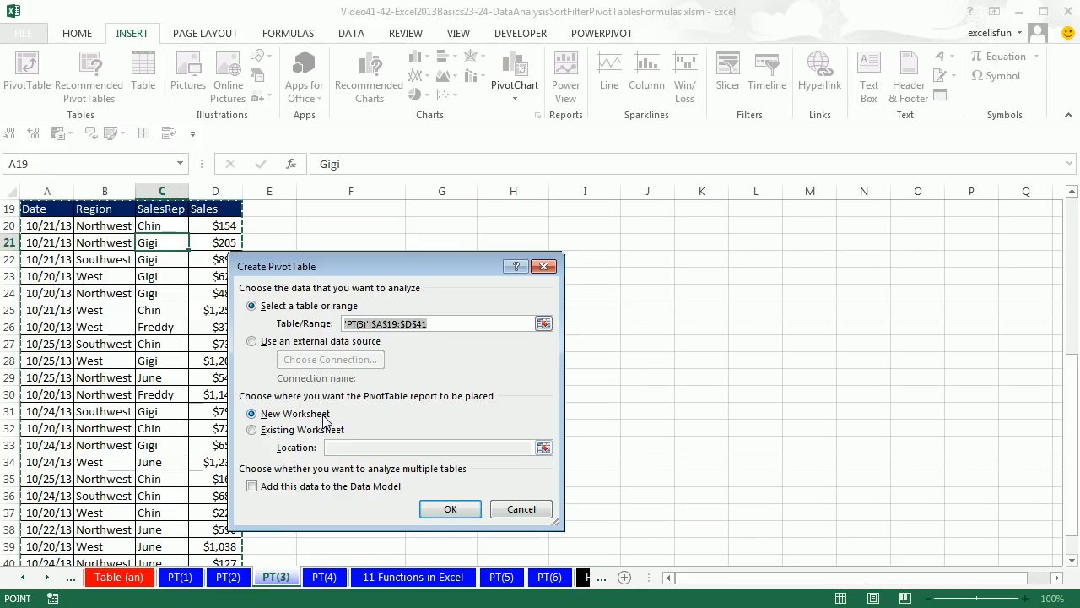
pyautogui.press('Escape')
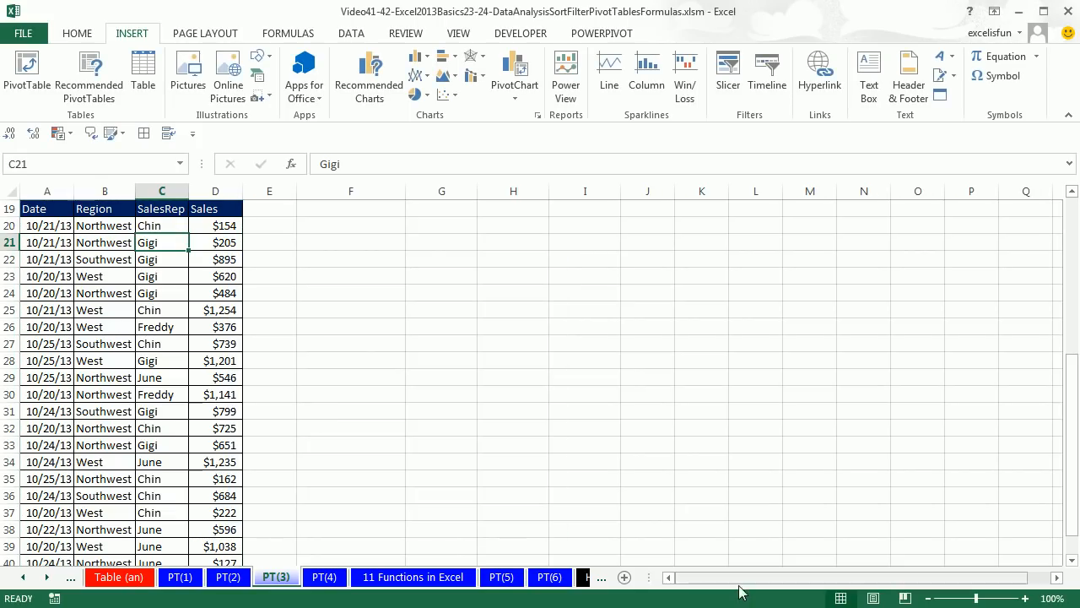
# Create a PivotTable on a new worksheet from the PT(3) sales data and float the field list over the sheet
pyautogui.scroll(3, 386, 479)
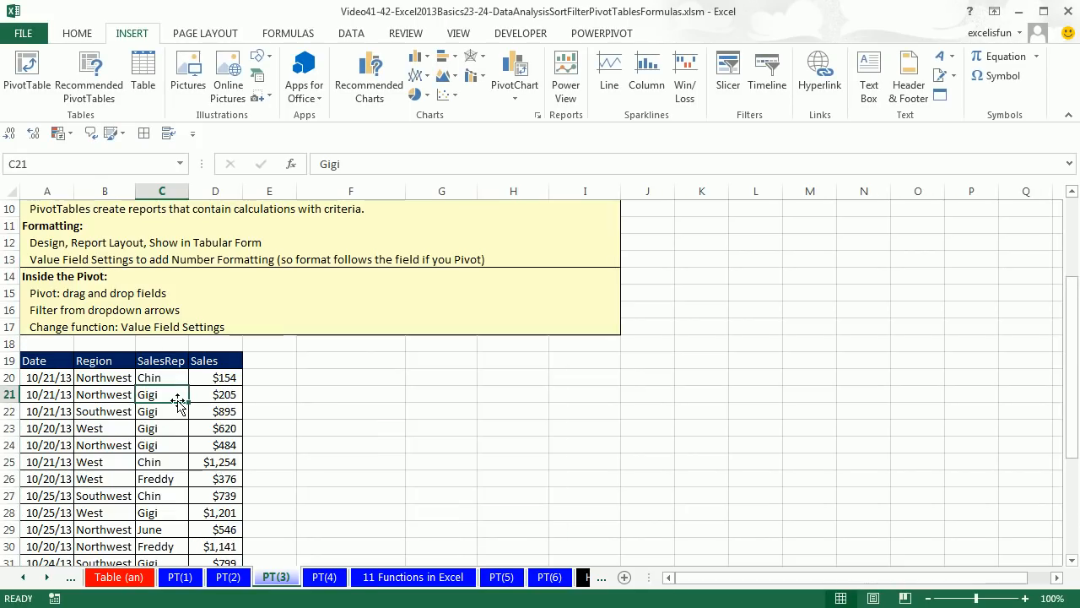
pyautogui.hotkey('alt', 'n')
pyautogui.press('v')
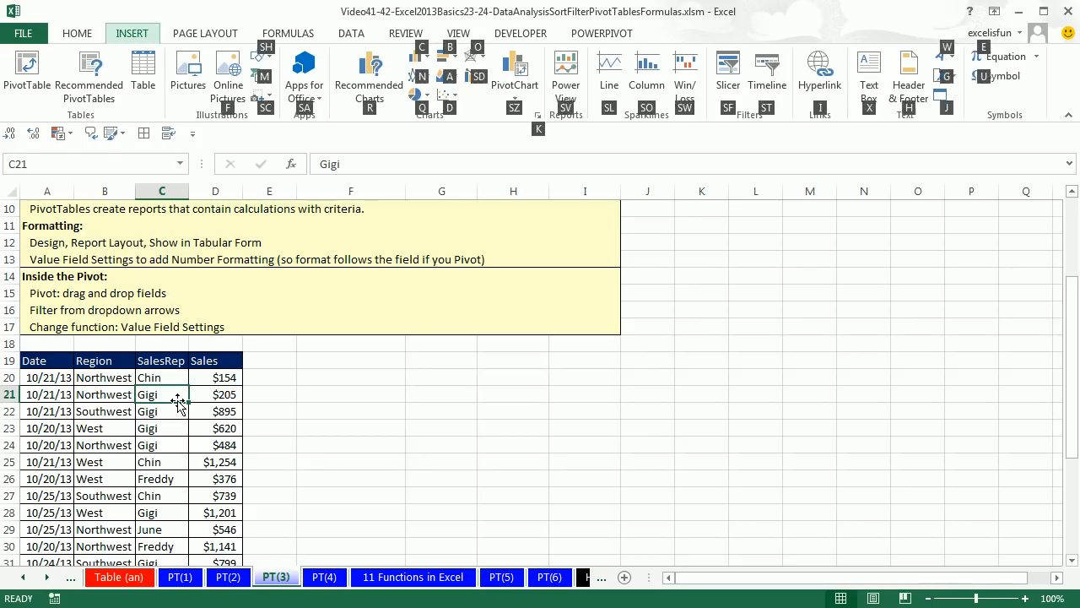
pyautogui.press('Return')
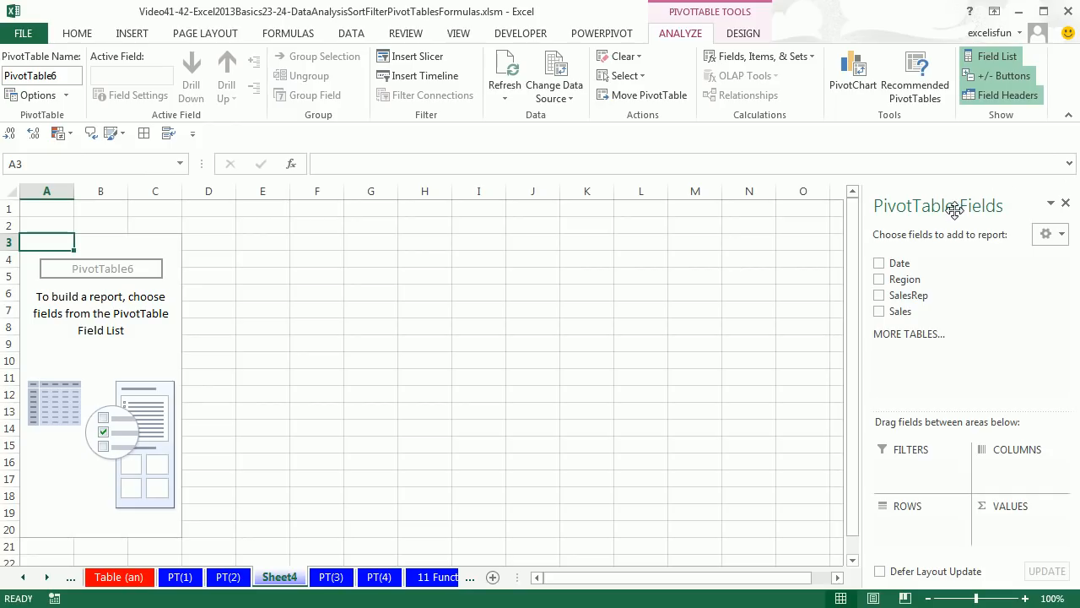
pyautogui.moveTo(900, 221); pyautogui.dragTo(555, 206)
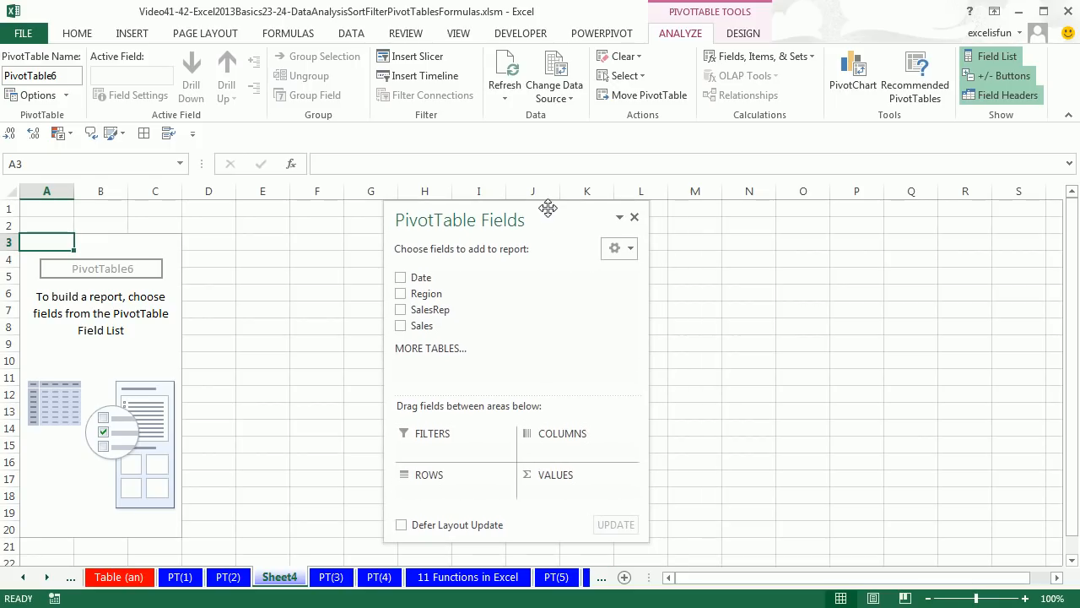
# Rename the new PivotTable sheet as Pivot1
pyautogui.doubleClick(284, 579)
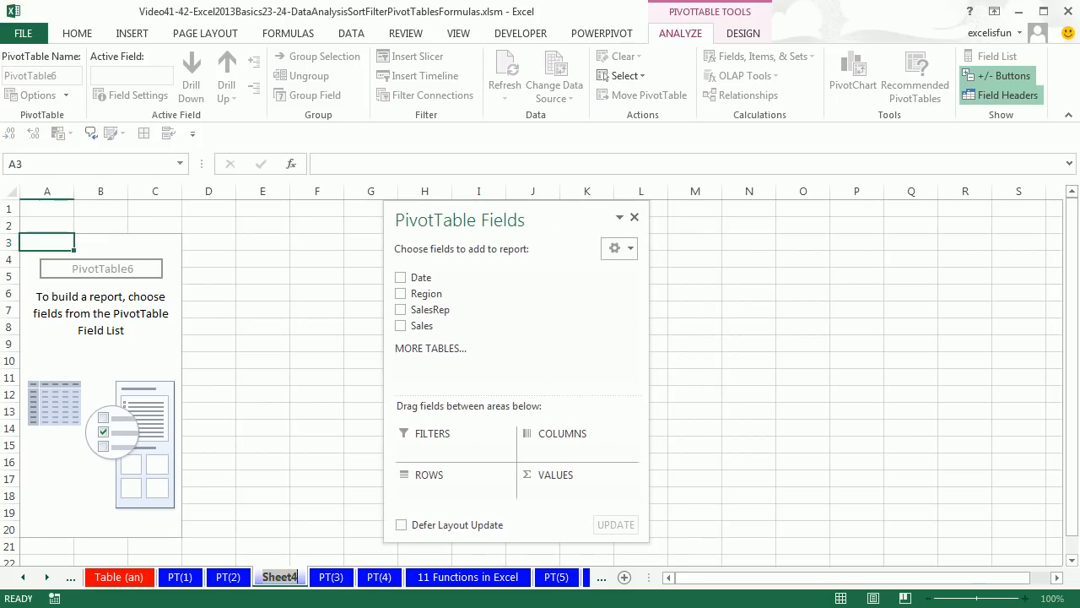
pyautogui.write('Pivot1')
pyautogui.press('Return')
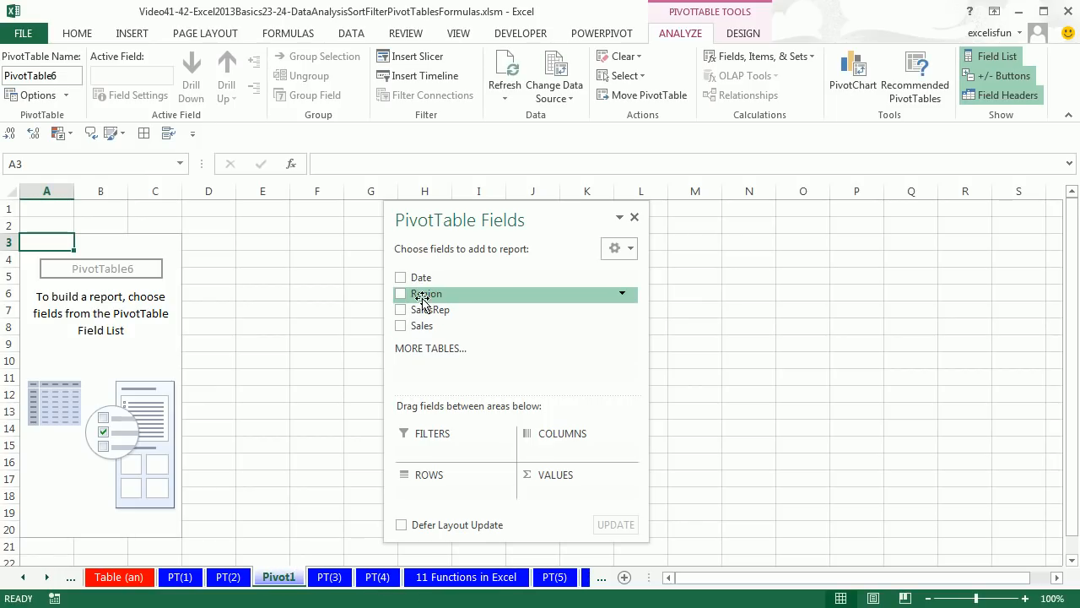
# Build the PivotTable with Region in columns, SalesRep in rows and Sales in values, keeping the field list clear of the report
pyautogui.moveTo(420, 300); pyautogui.dragTo(564, 456)
pyautogui.moveTo(430, 309); pyautogui.dragTo(443, 496)
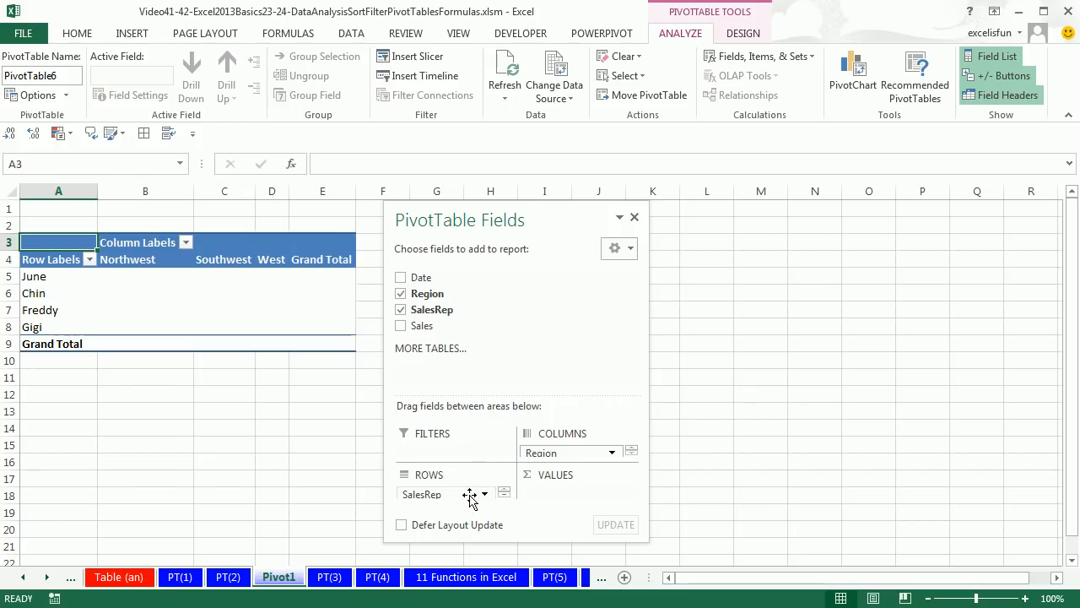
pyautogui.moveTo(411, 335); pyautogui.dragTo(557, 479)
pyautogui.moveTo(532, 222); pyautogui.dragTo(701, 231)
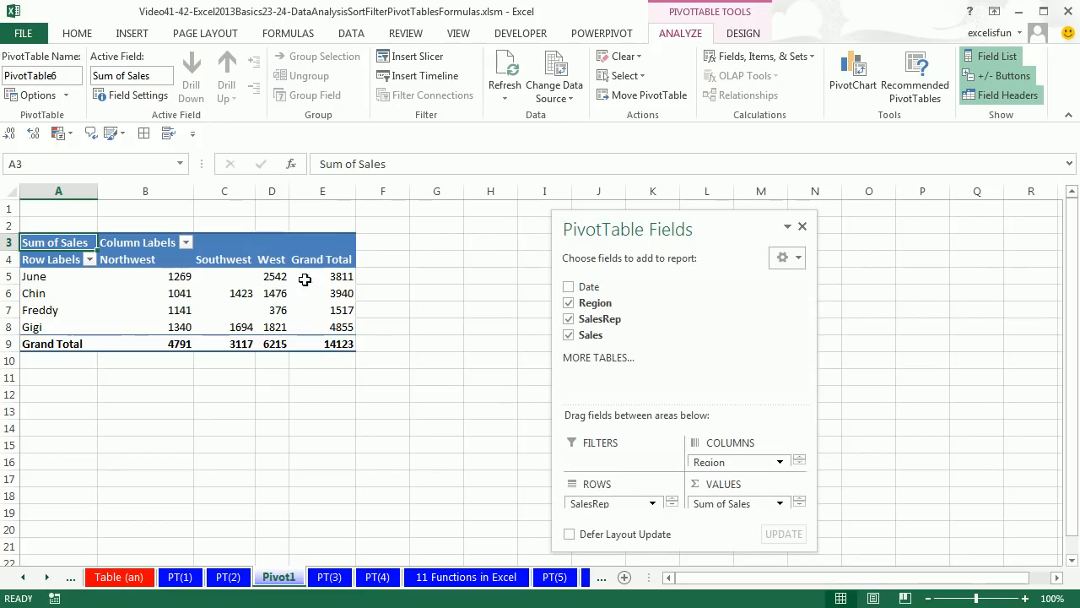
# Show the SalesRep/Region PivotTable in tabular form
pyautogui.click(743, 36)
pyautogui.click(113, 85)
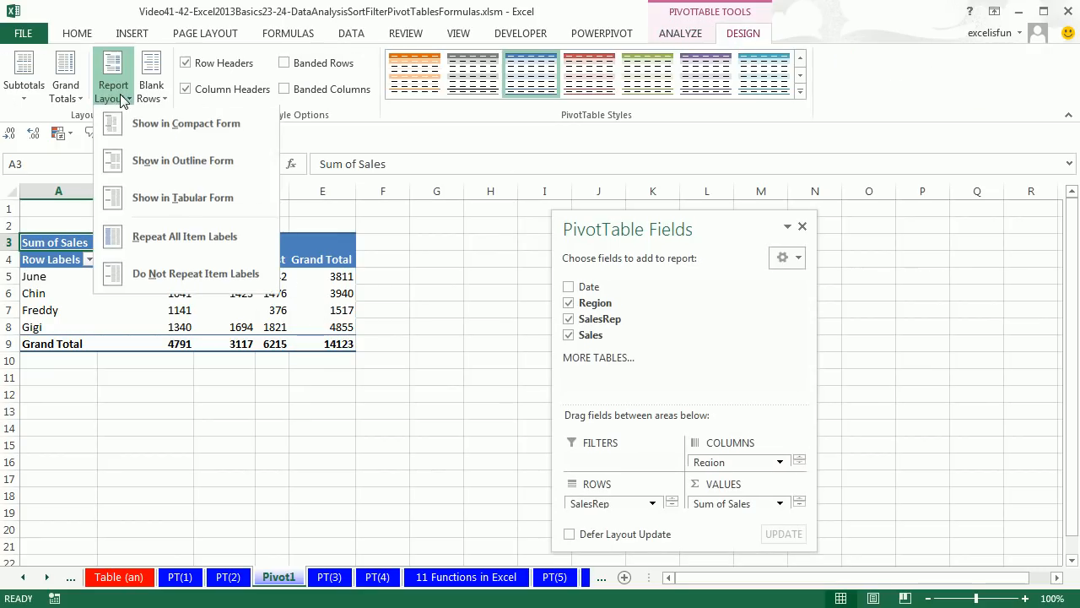
pyautogui.click(147, 199)
# Set the number format of the Sum of Sales value field on Pivot1 to Currency with 0 decimal places
pyautogui.rightClick(143, 292)
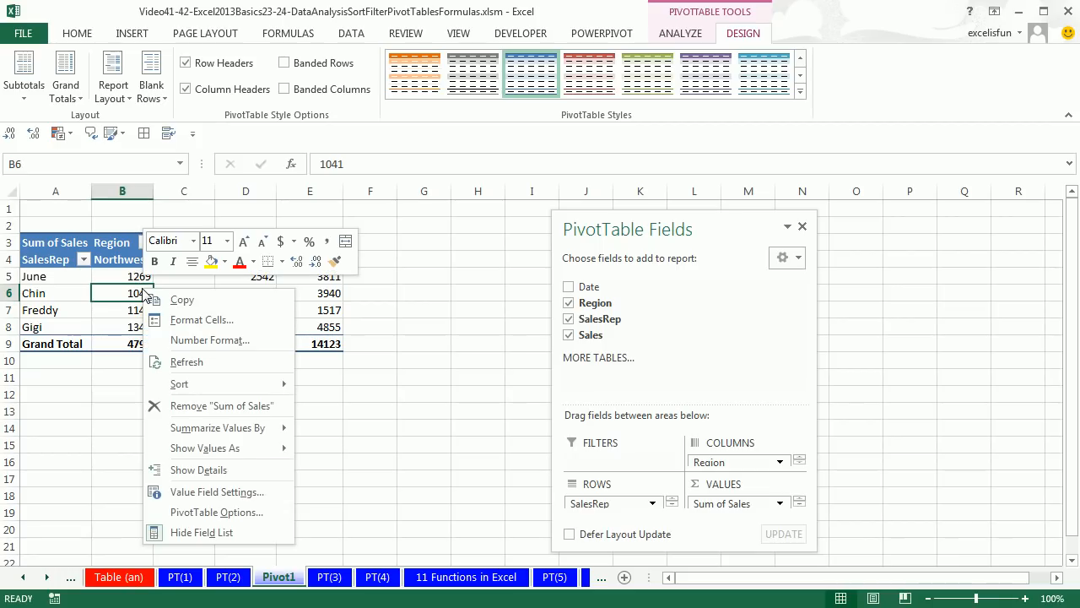
pyautogui.click(208, 492)
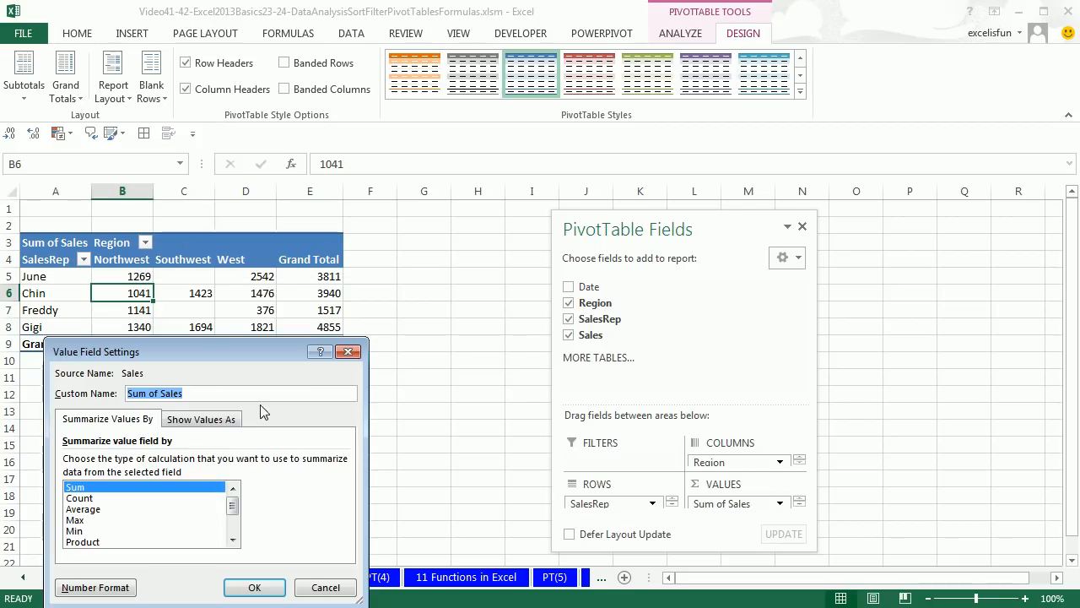
pyautogui.click(95, 588)
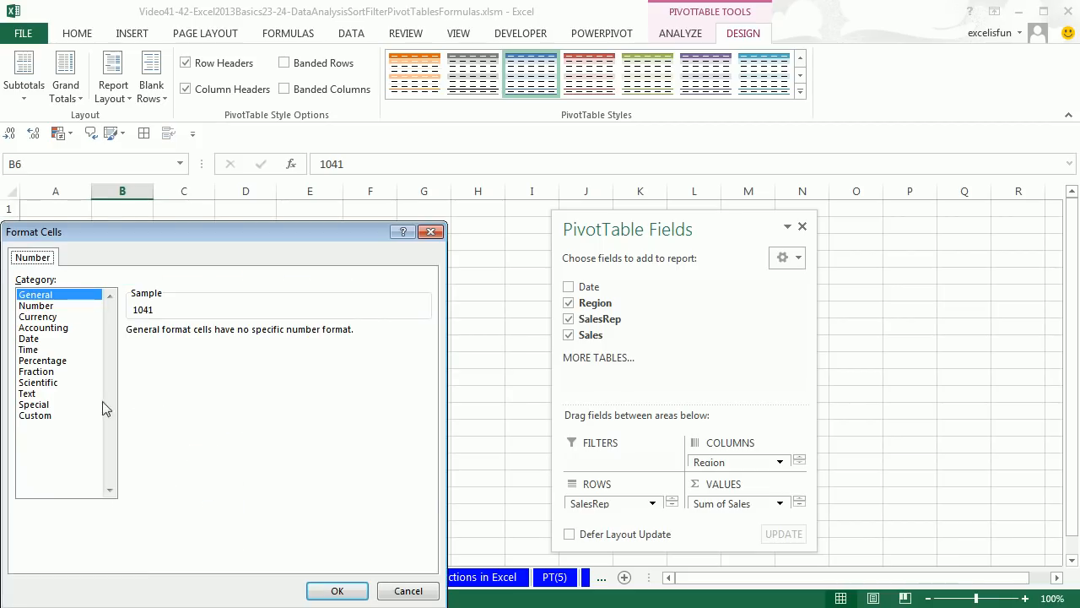
pyautogui.click(38, 317)
pyautogui.click(240, 335)
pyautogui.click(241, 335)
pyautogui.click(335, 591)
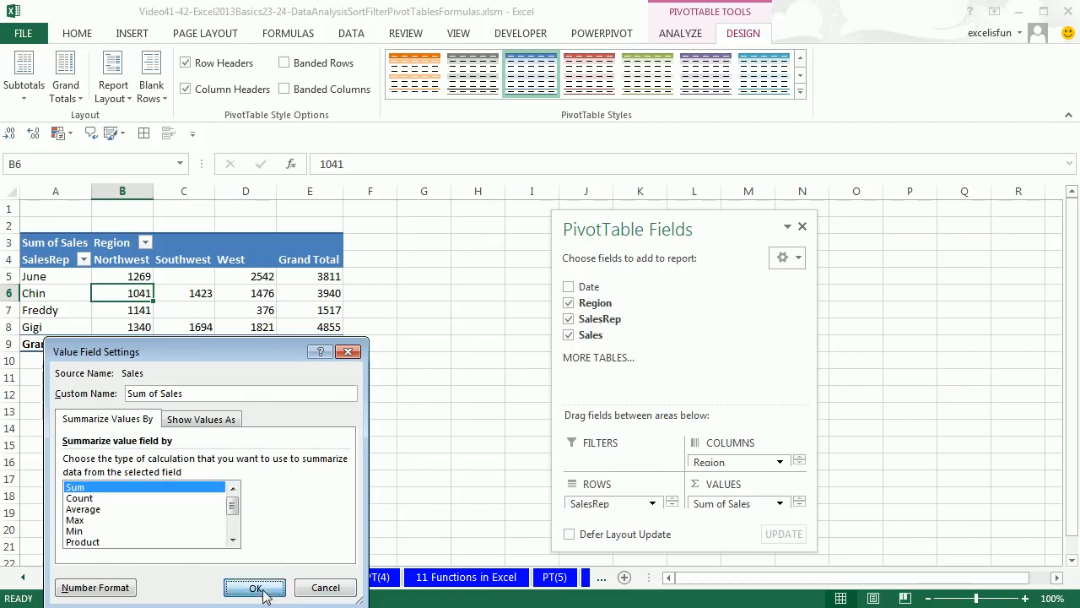
pyautogui.click(256, 589)
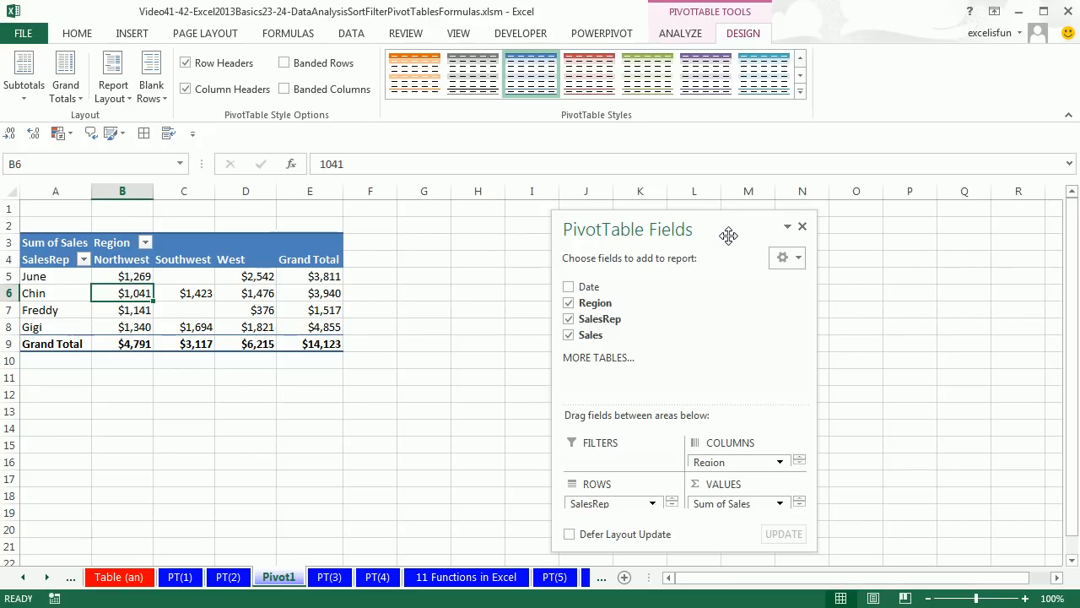
# Pivot the report by moving Region from columns to rows, above SalesRep
pyautogui.moveTo(729, 235); pyautogui.dragTo(658, 223)
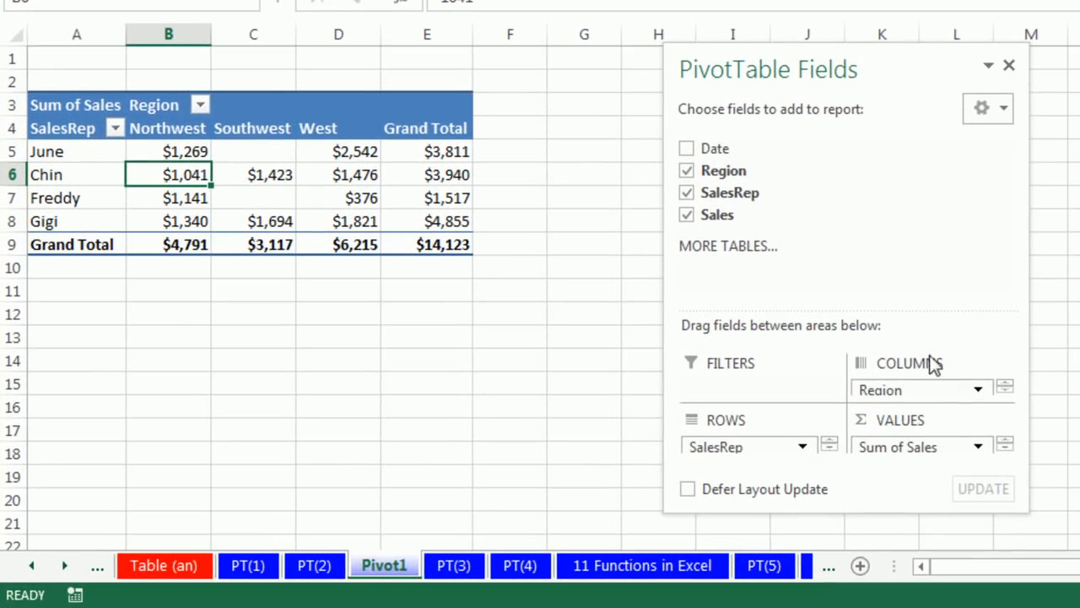
pyautogui.moveTo(894, 393)
pyautogui.mouseDown()
pyautogui.moveTo(805, 441)
pyautogui.moveTo(772, 440)
pyautogui.mouseUp()
pyautogui.moveTo(781, 440); pyautogui.dragTo(741, 435)
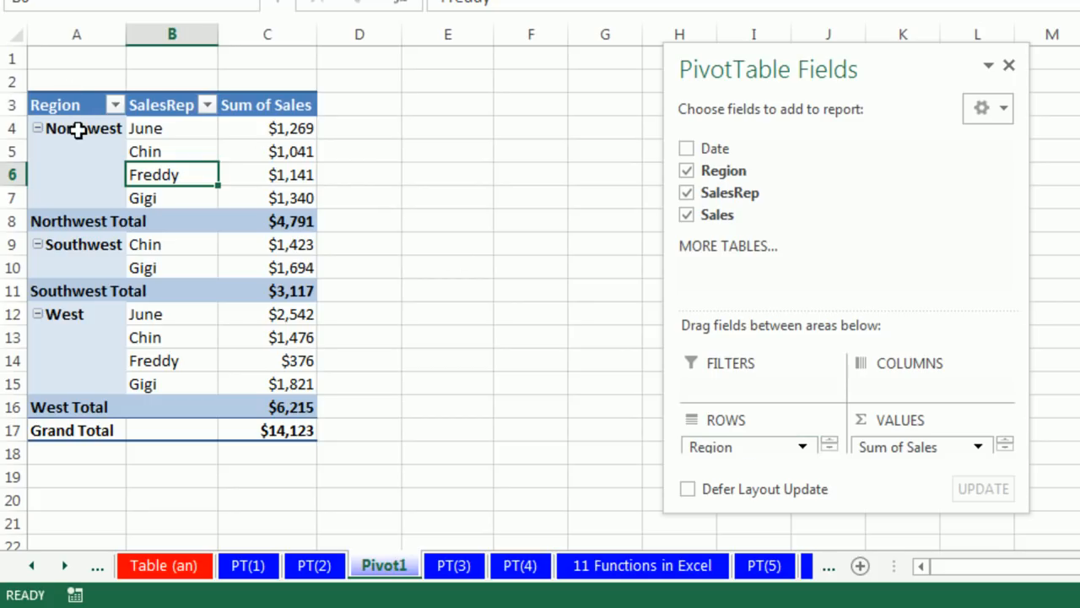
# Enlarge the field list and pivot SalesRep from rows to columns, leaving Region in rows
pyautogui.moveTo(923, 70); pyautogui.dragTo(839, 0)
pyautogui.moveTo(785, 388); pyautogui.dragTo(779, 490)
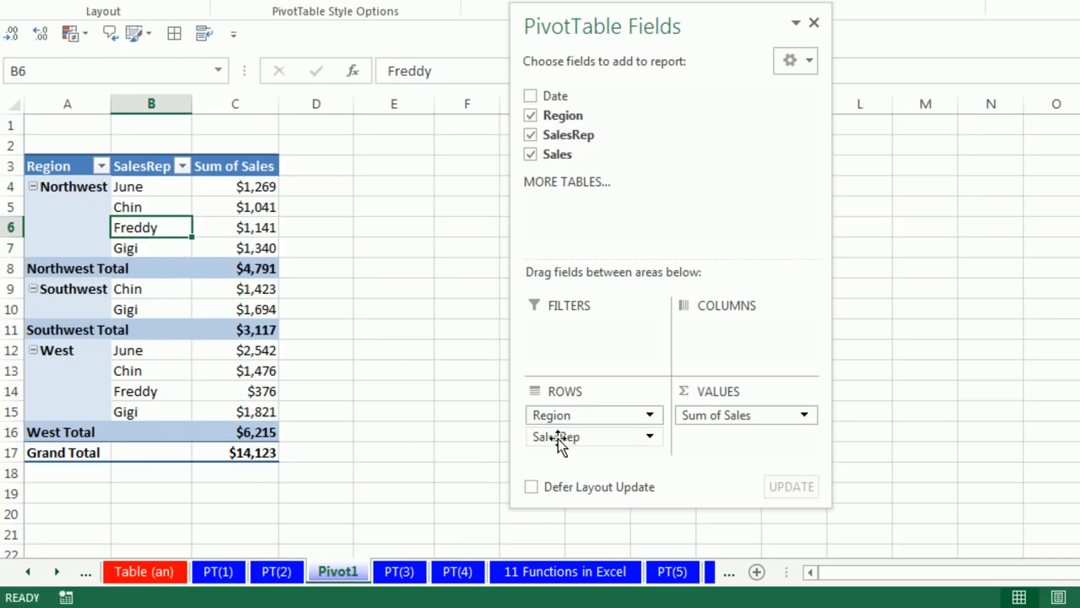
pyautogui.moveTo(558, 439); pyautogui.dragTo(723, 363)
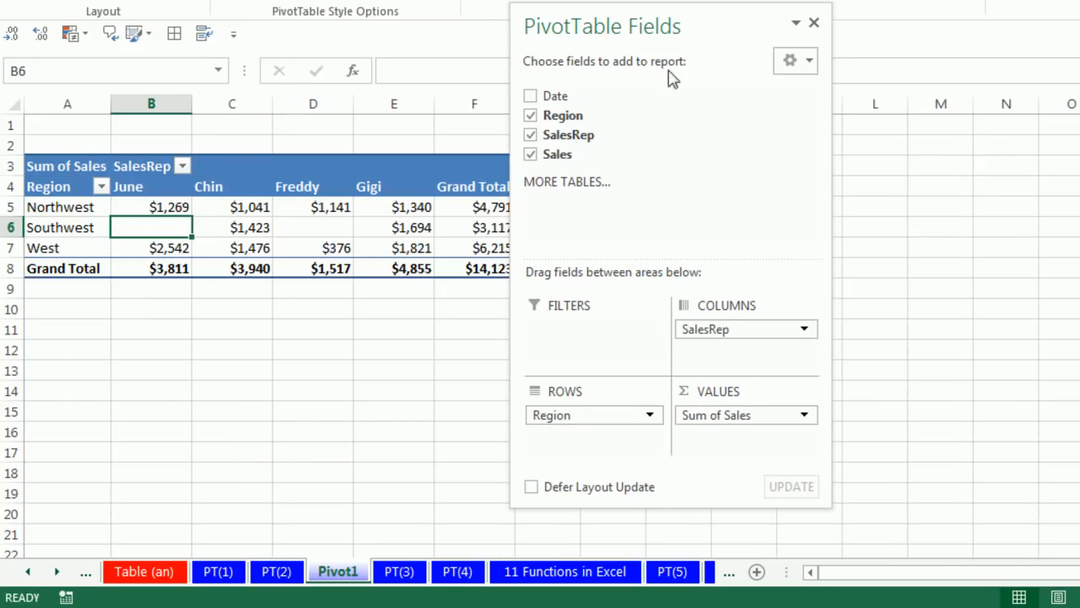
pyautogui.moveTo(694, 31); pyautogui.dragTo(777, 34)
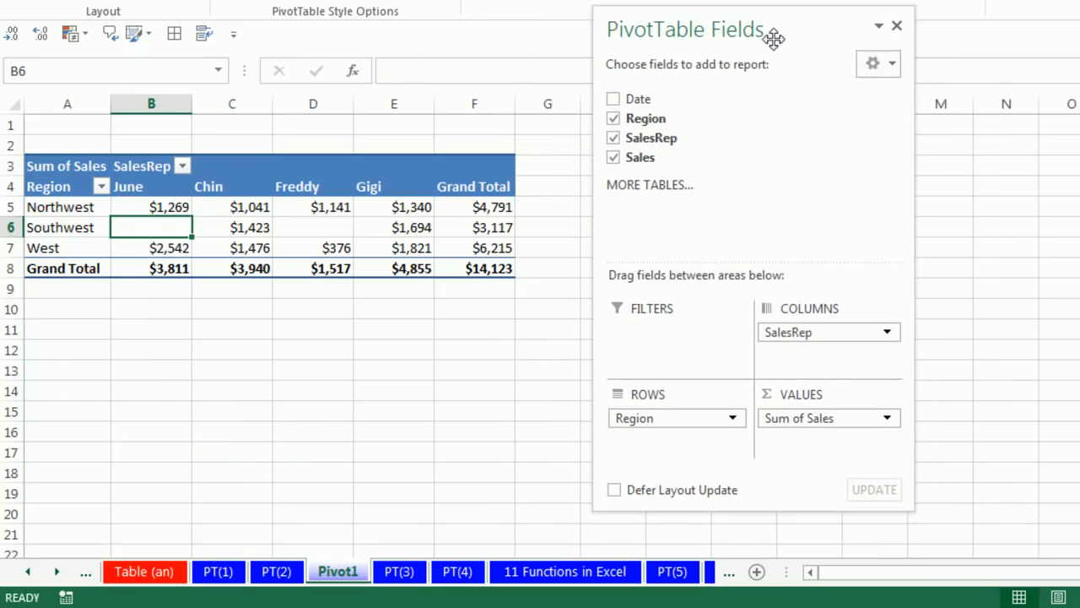
# Filter the PivotTable's Region field to show only Northwest and West
pyautogui.click(100, 187)
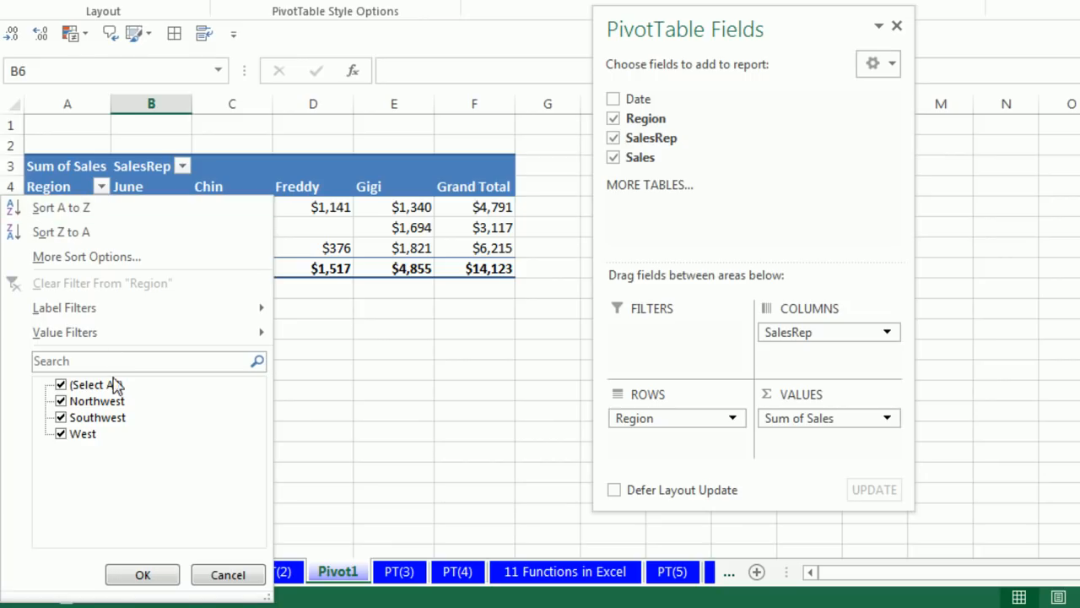
pyautogui.click(64, 387)
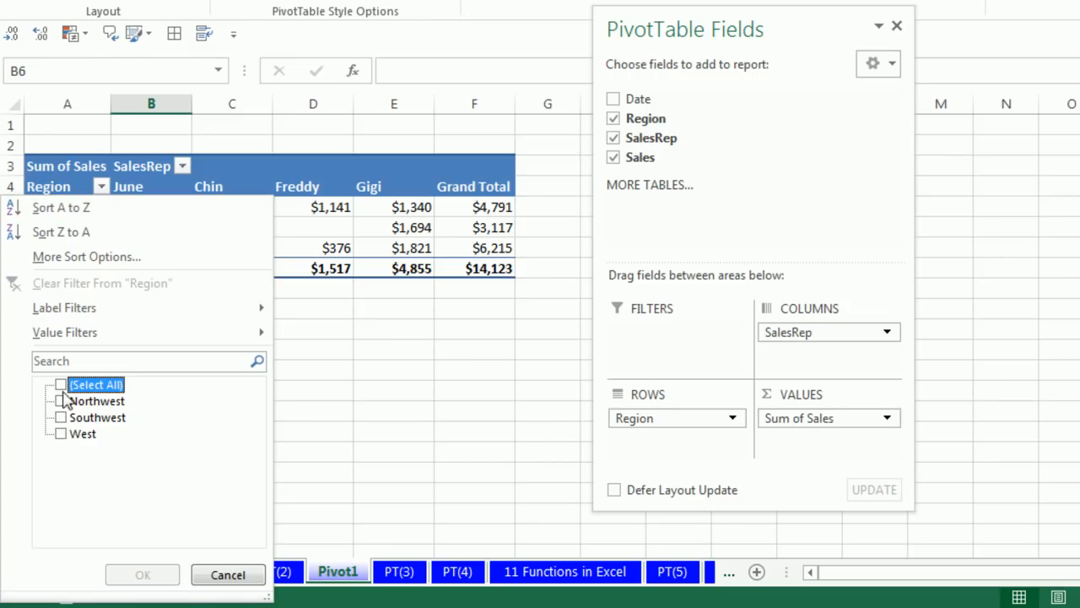
pyautogui.click(61, 433)
pyautogui.click(61, 401)
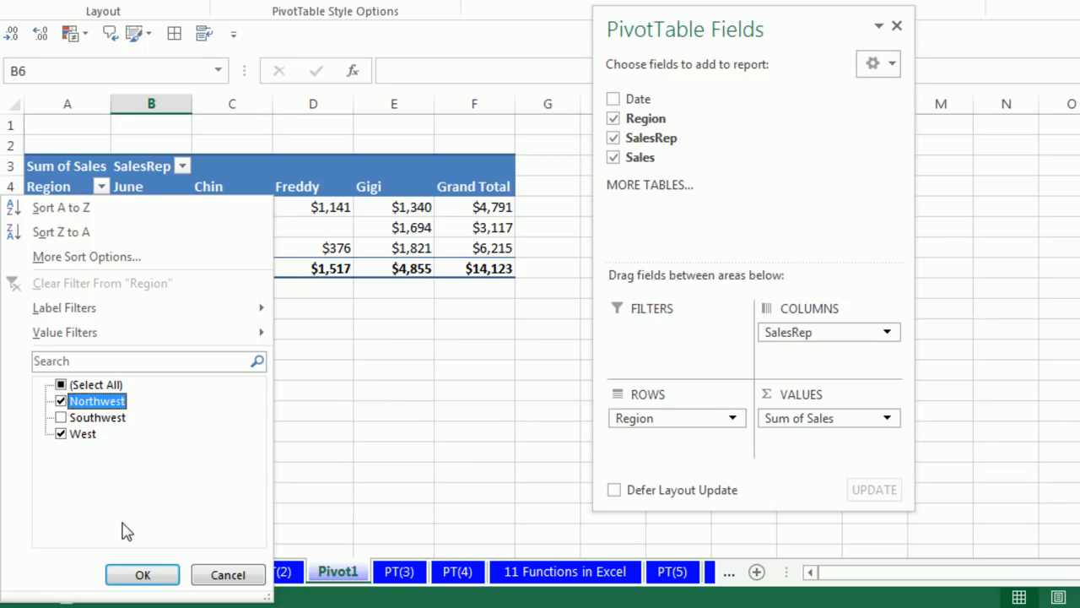
pyautogui.click(143, 576)
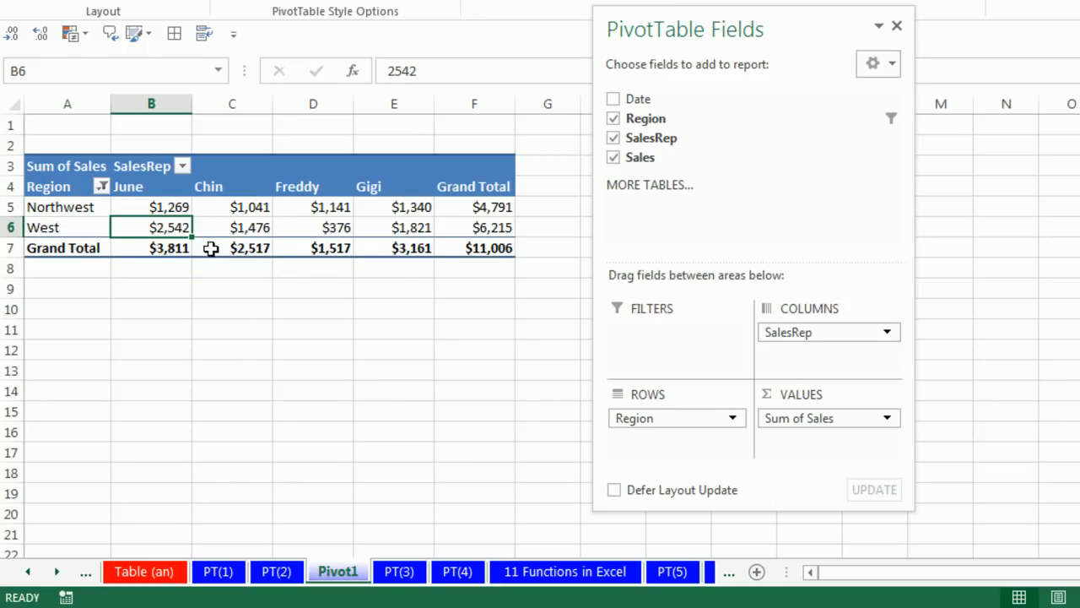
# Show all regions in the PivotTable again through the Region filter
pyautogui.click(102, 187)
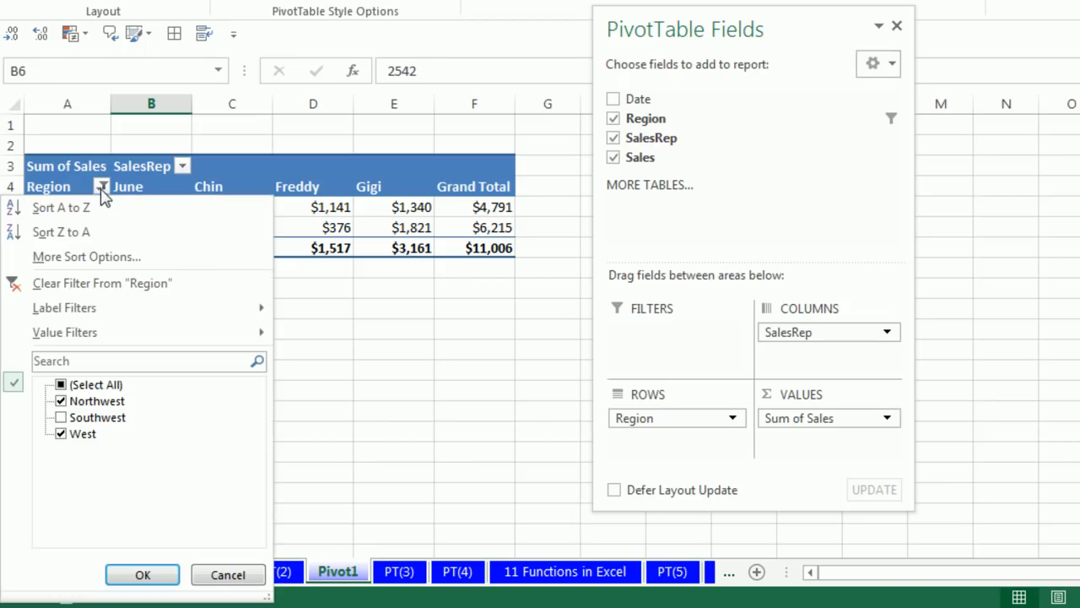
pyautogui.click(61, 385)
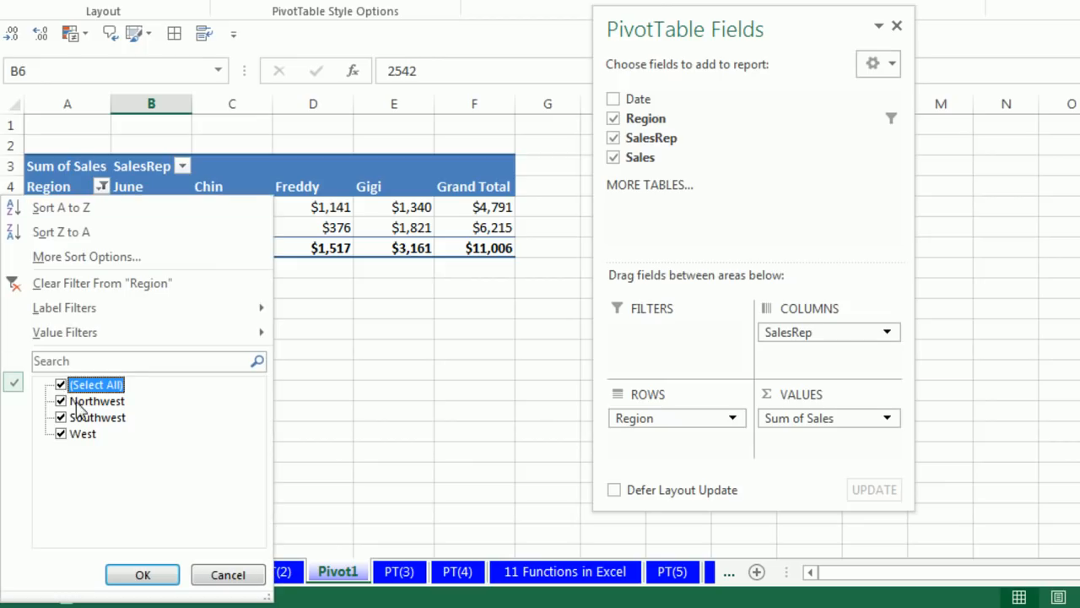
pyautogui.click(142, 575)
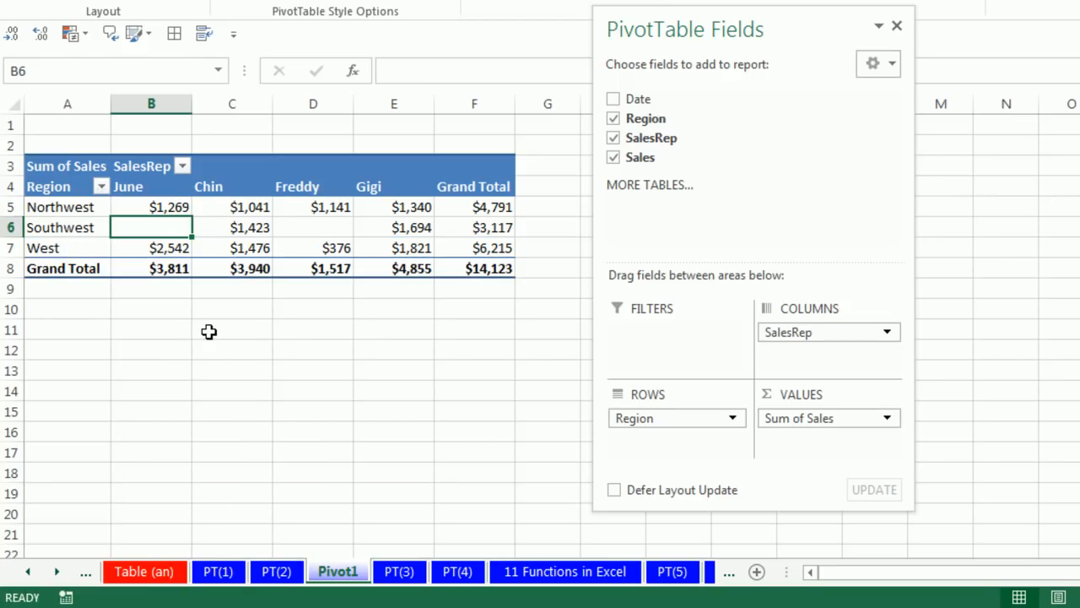
# Change the Sales value field's summary function to Average in its value field settings
pyautogui.rightClick(232, 227)
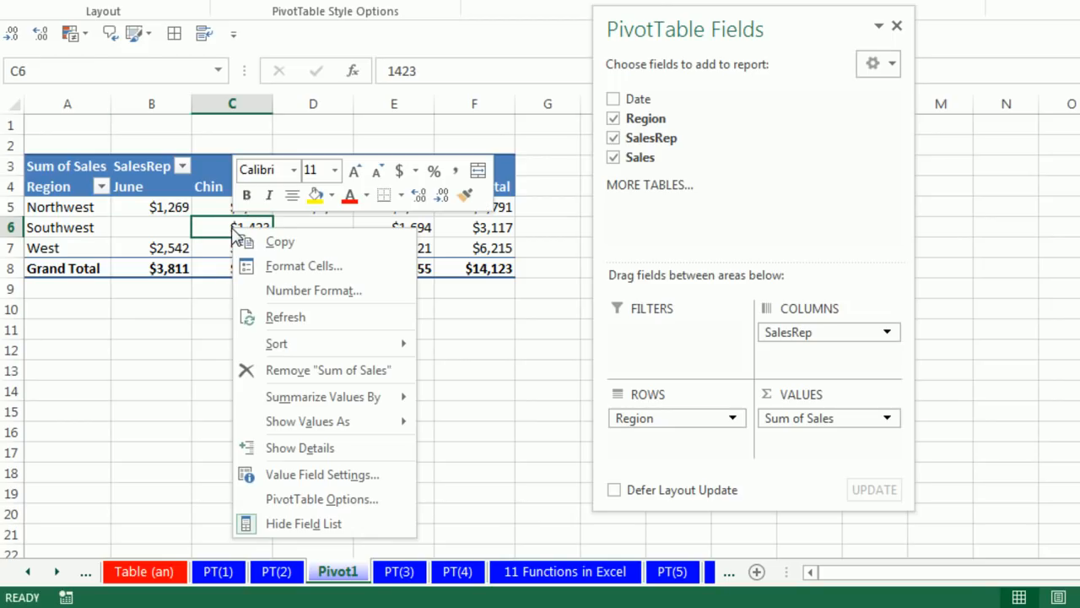
pyautogui.click(310, 478)
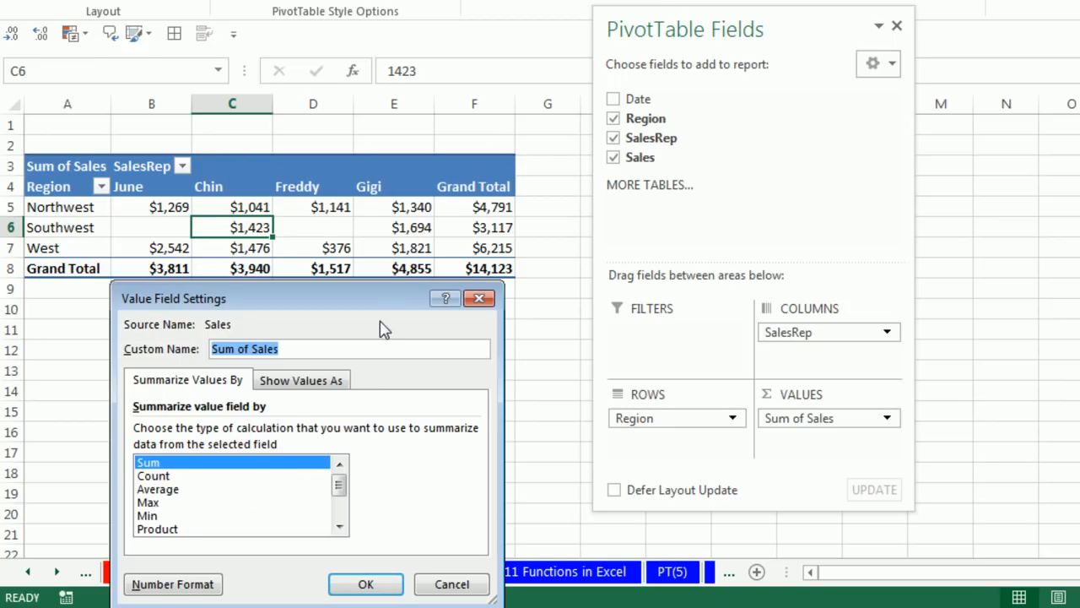
pyautogui.moveTo(368, 302); pyautogui.dragTo(471, 225)
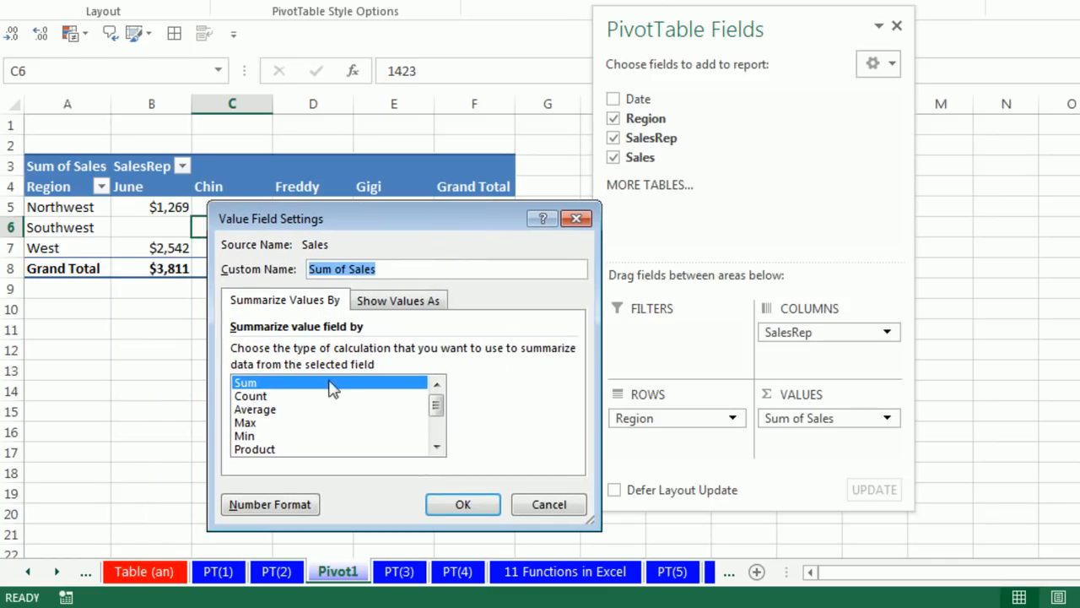
pyautogui.click(262, 409)
pyautogui.click(470, 507)
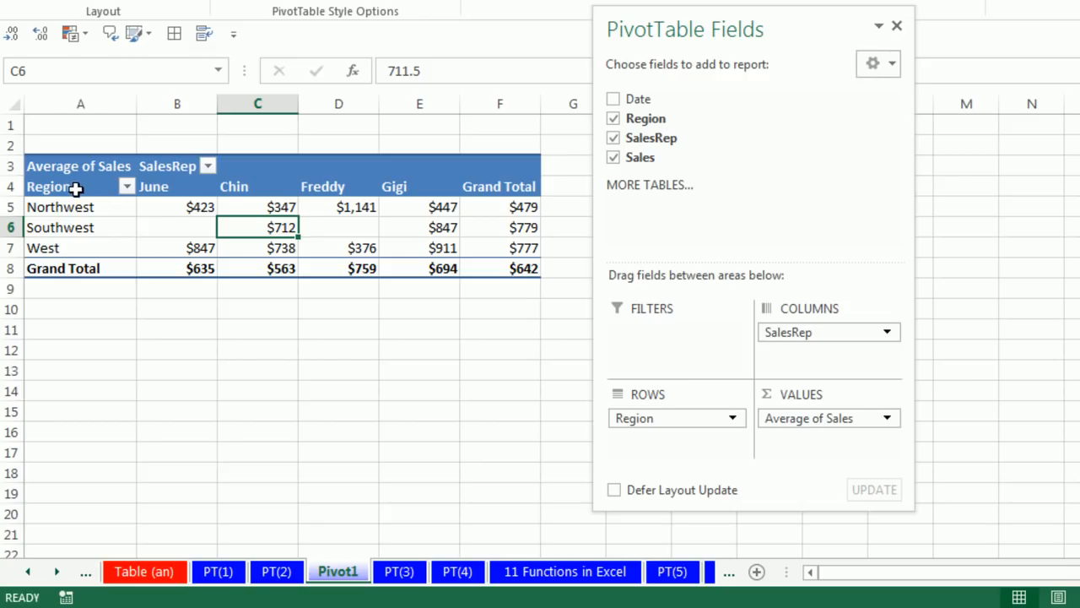
# Remove Region, SalesRep and Sales from the PivotTable and place SalesRep alone in rows
pyautogui.moveTo(160, 233)
pyautogui.moveTo(124, 235)
pyautogui.click(613, 119)
pyautogui.click(613, 138)
pyautogui.click(613, 158)
pyautogui.moveTo(646, 137); pyautogui.dragTo(648, 425)
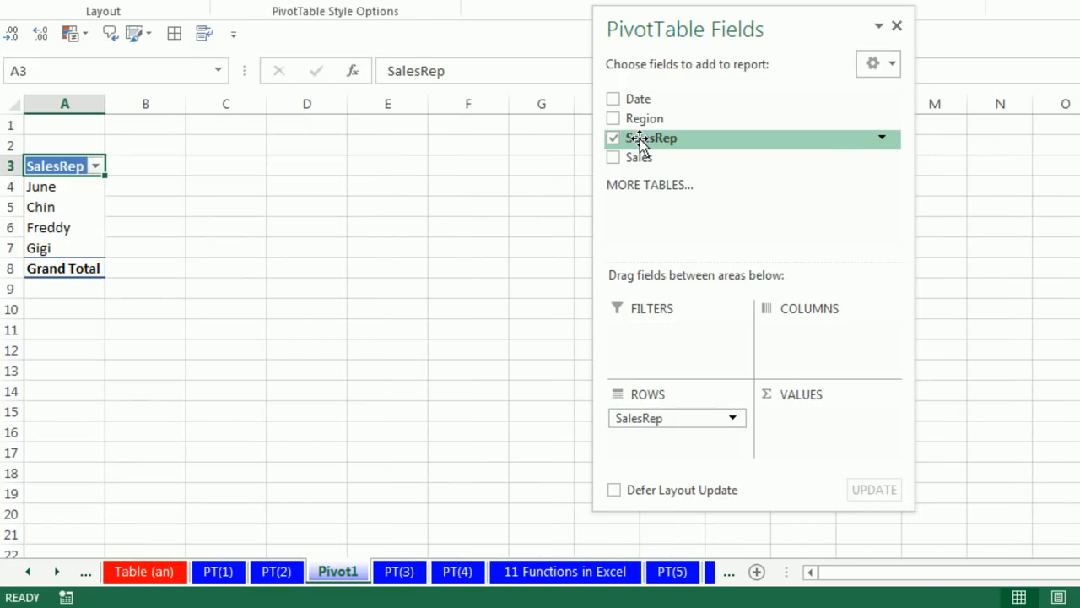
# Count records per SalesRep by adding SalesRep to the PivotTable's values, and check individual SalesRep records in the PT(3) source data
pyautogui.moveTo(640, 139); pyautogui.dragTo(836, 457)
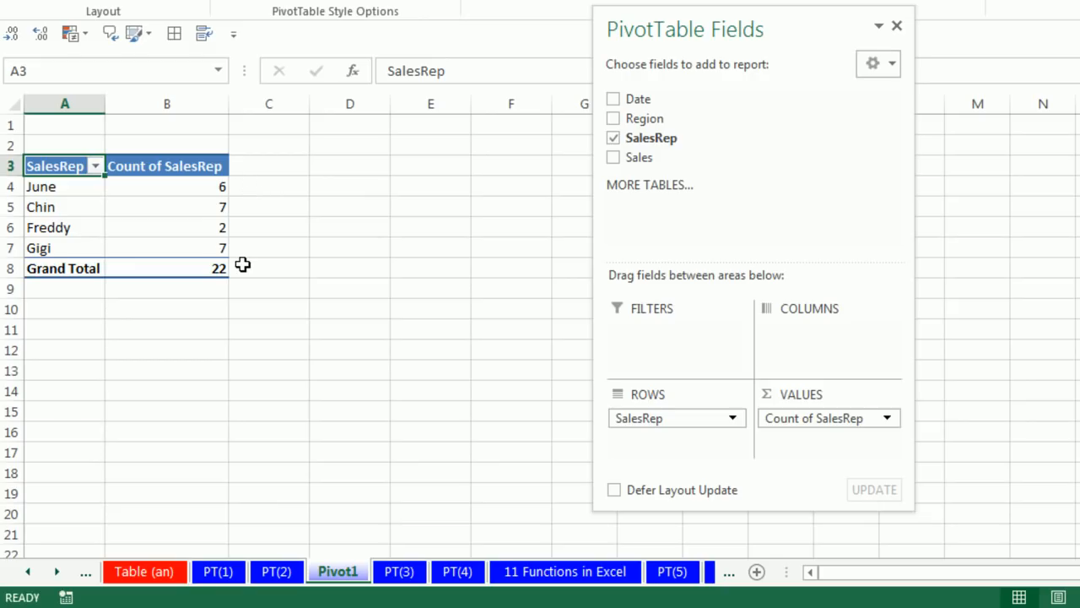
pyautogui.click(400, 572)
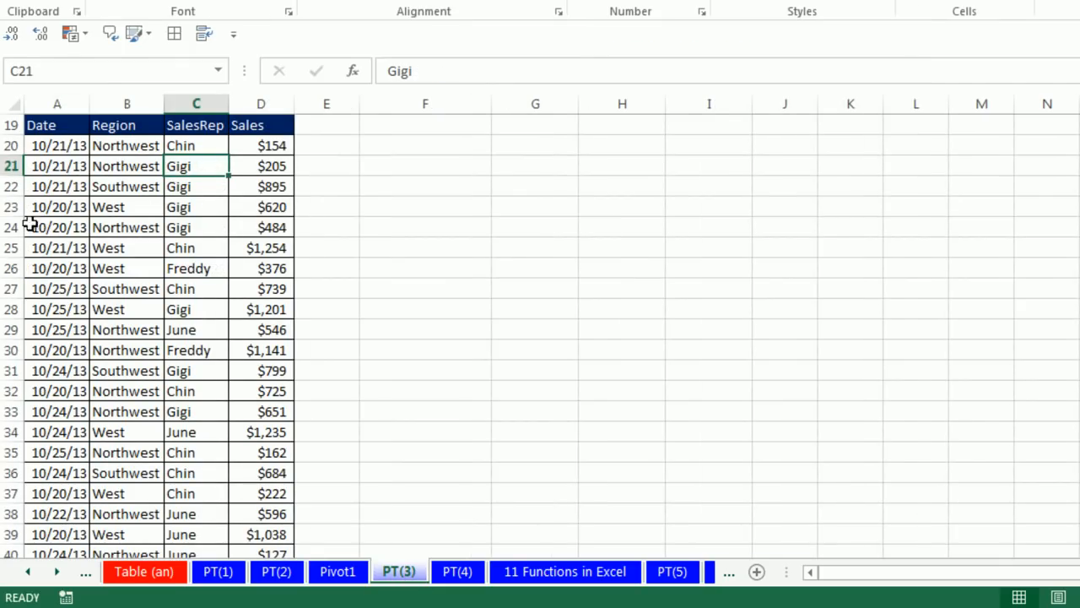
pyautogui.moveTo(40, 213); pyautogui.dragTo(265, 210)
pyautogui.click(188, 208)
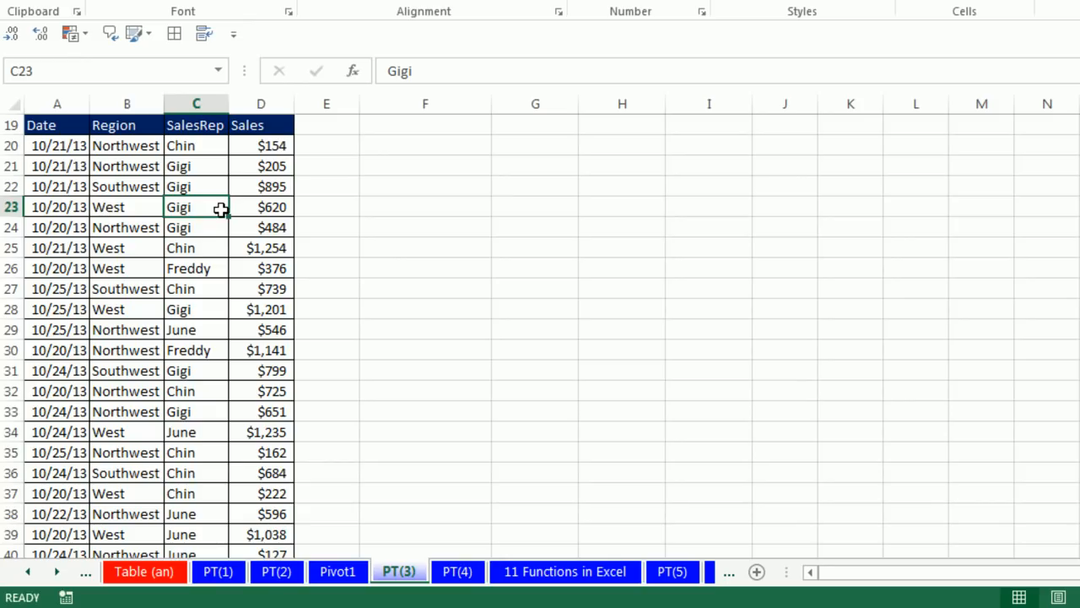
pyautogui.click(187, 229)
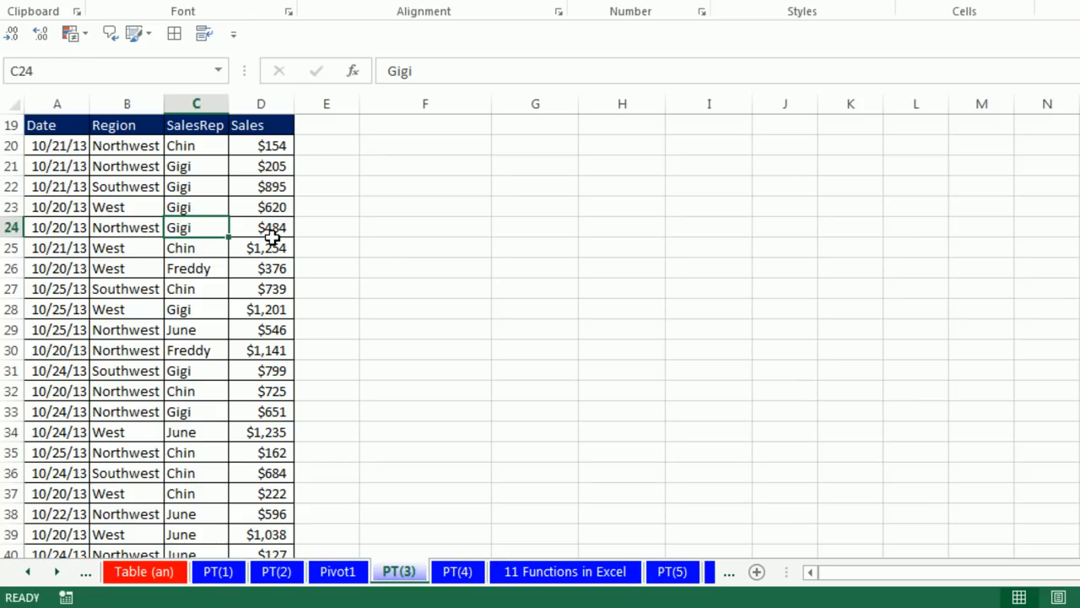
pyautogui.click(351, 574)
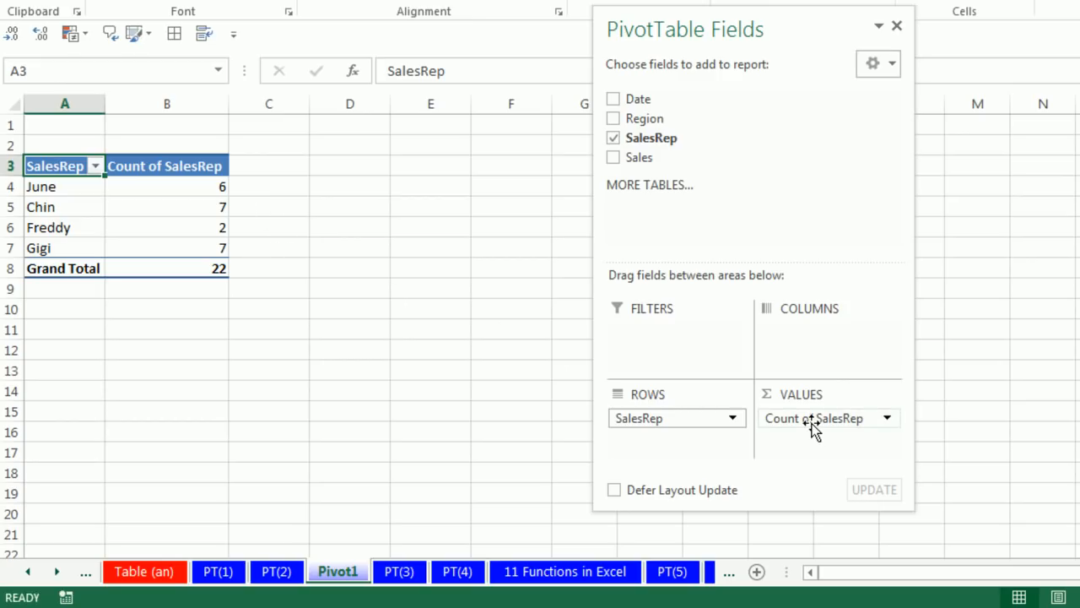
# Replace the PivotTable layout with Date and SalesRep in rows, in that order, and Sales summed in values
pyautogui.click(615, 140)
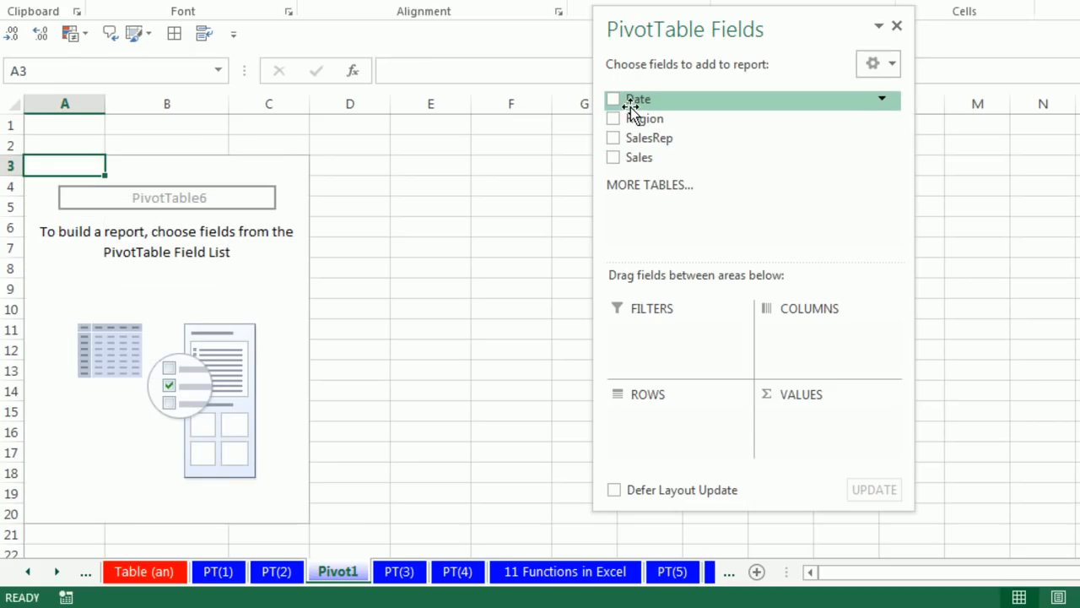
pyautogui.moveTo(631, 107); pyautogui.dragTo(672, 418)
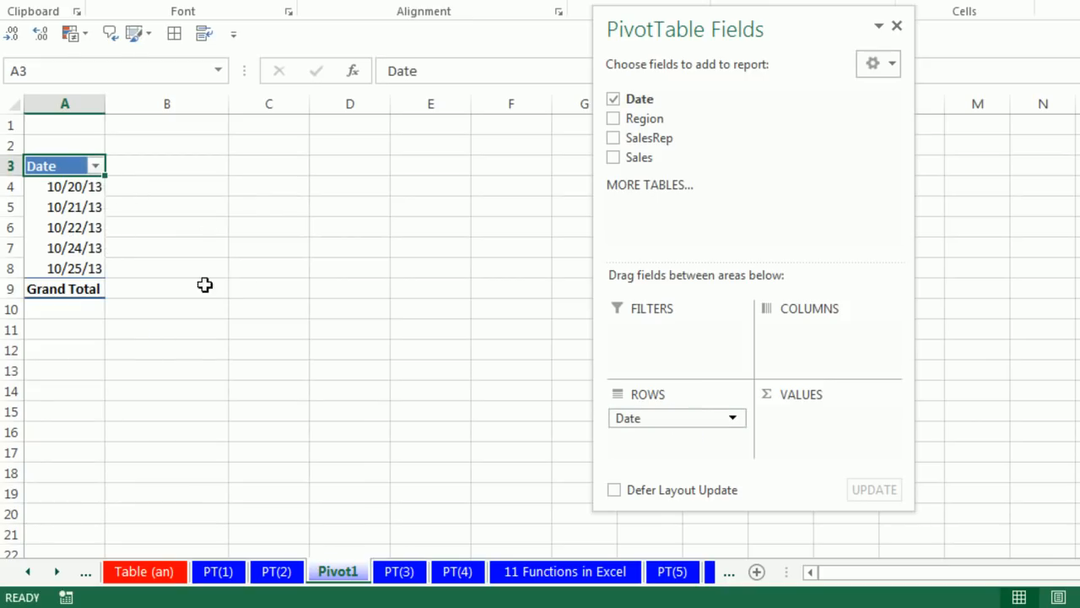
pyautogui.moveTo(639, 139); pyautogui.dragTo(668, 447)
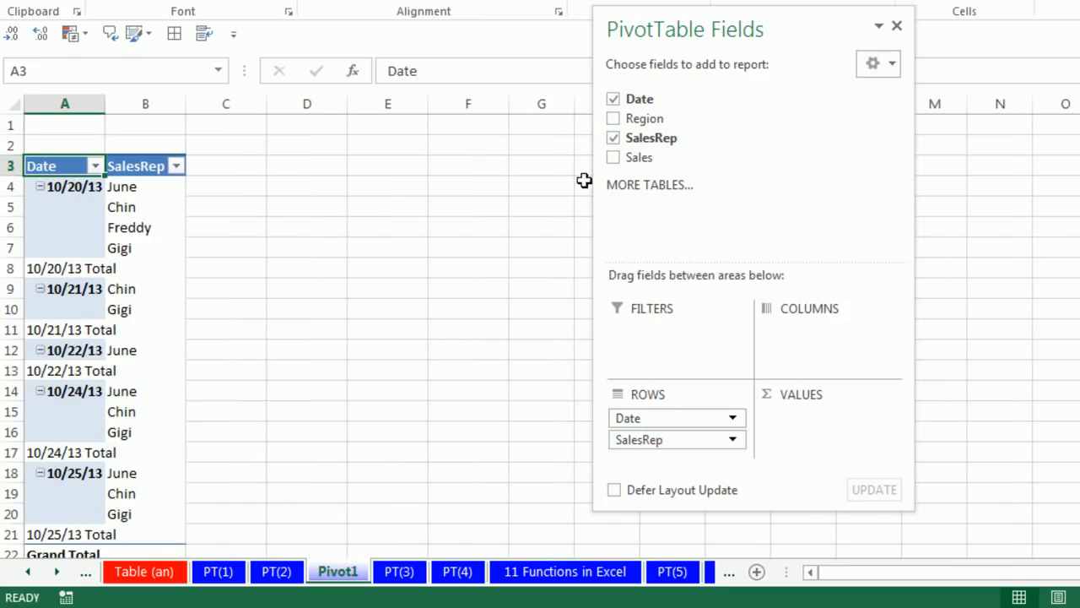
pyautogui.moveTo(628, 160); pyautogui.dragTo(802, 422)
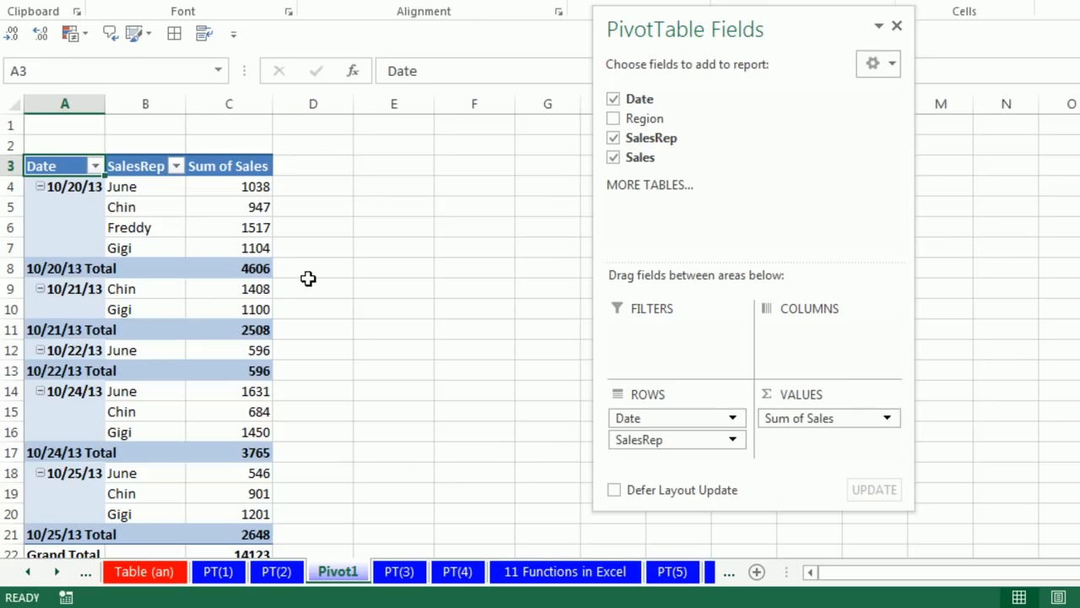
# Clear the PivotTable's fields and rebuild it with SalesRep in rows, Region in columns and Sales summed in values
pyautogui.click(613, 99)
pyautogui.click(614, 138)
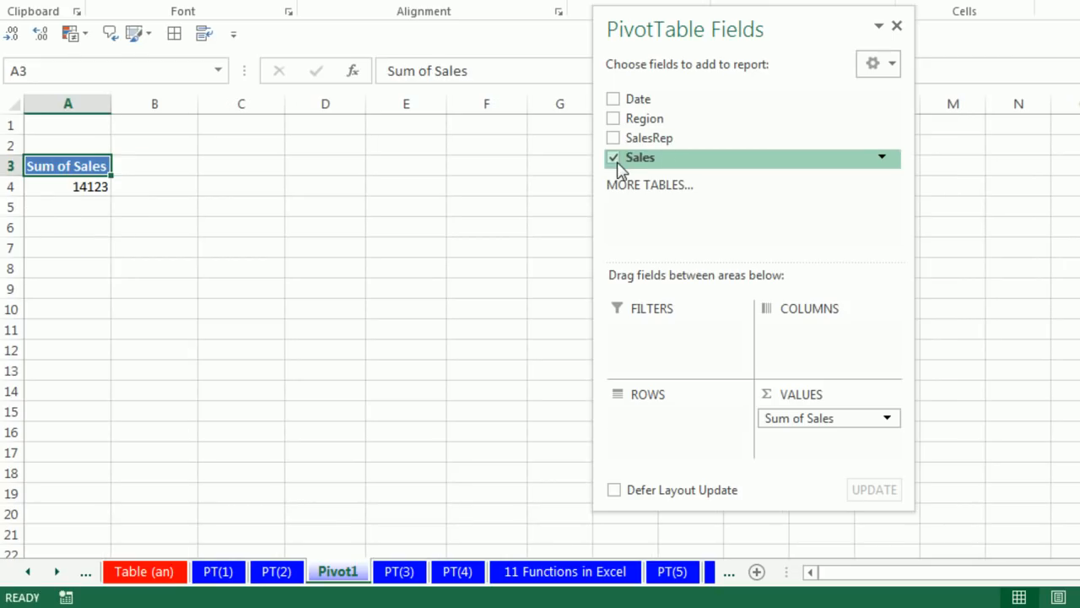
pyautogui.click(613, 158)
pyautogui.moveTo(647, 142); pyautogui.dragTo(655, 425)
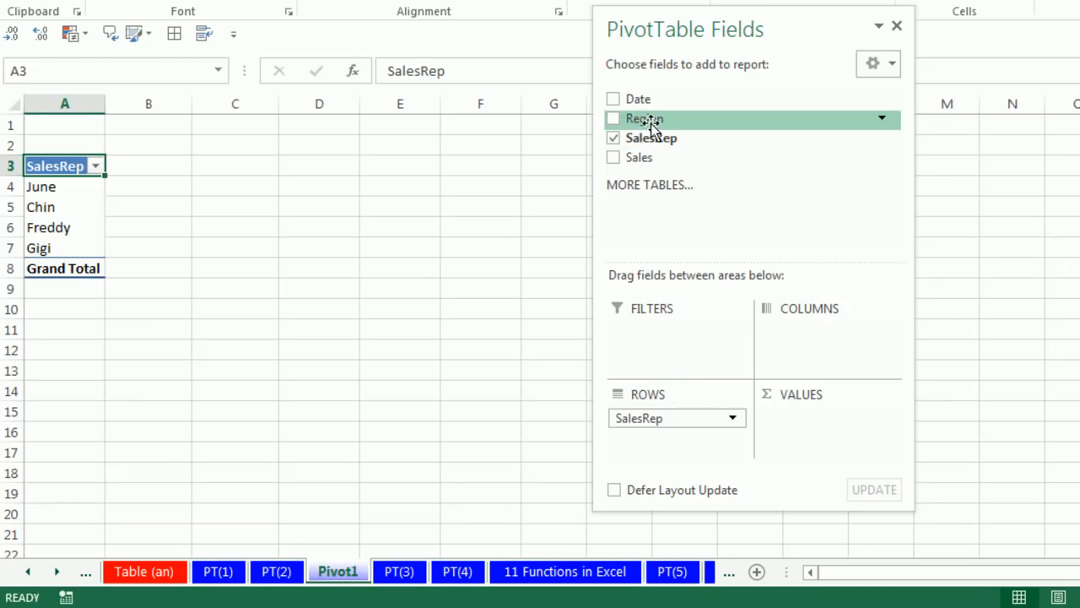
pyautogui.moveTo(644, 120); pyautogui.dragTo(802, 337)
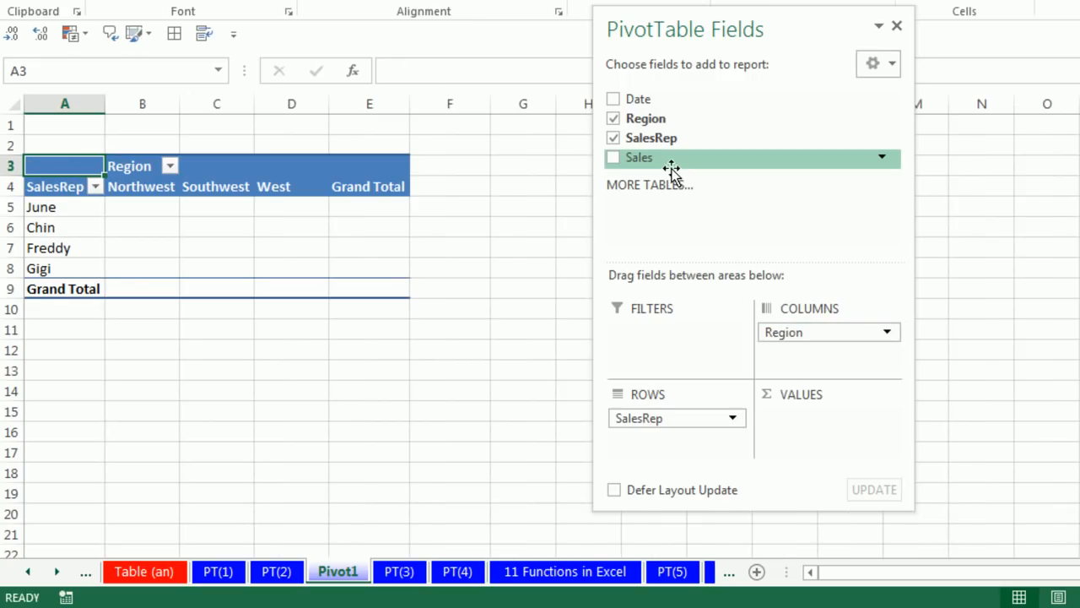
pyautogui.moveTo(623, 160); pyautogui.dragTo(799, 414)
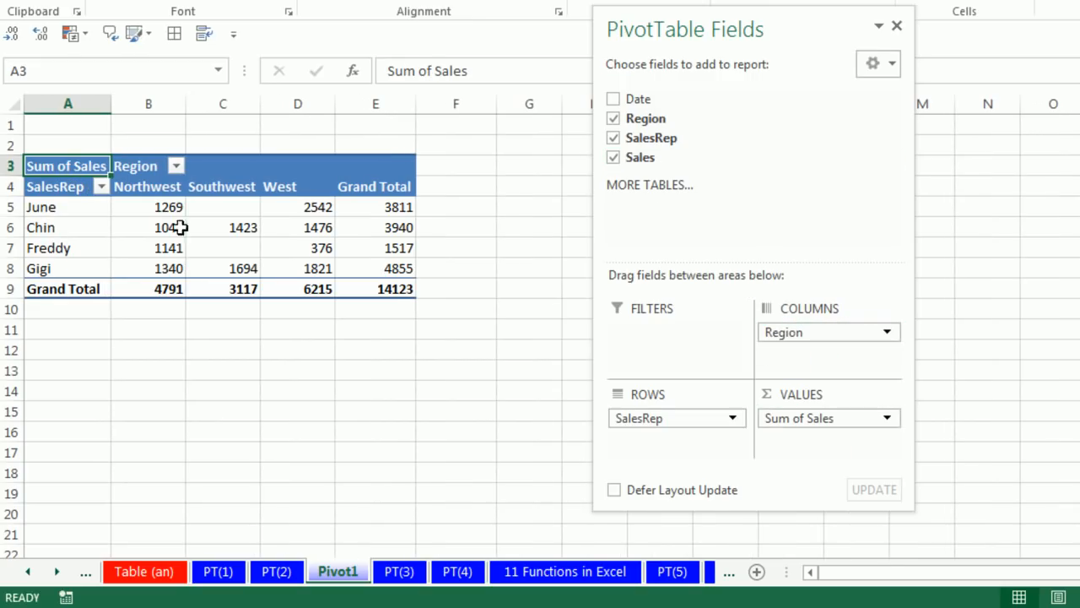
# Examine the Summarize Values By and Show Values As options in the Sales value field settings, leaving them unchanged
pyautogui.click(156, 207)
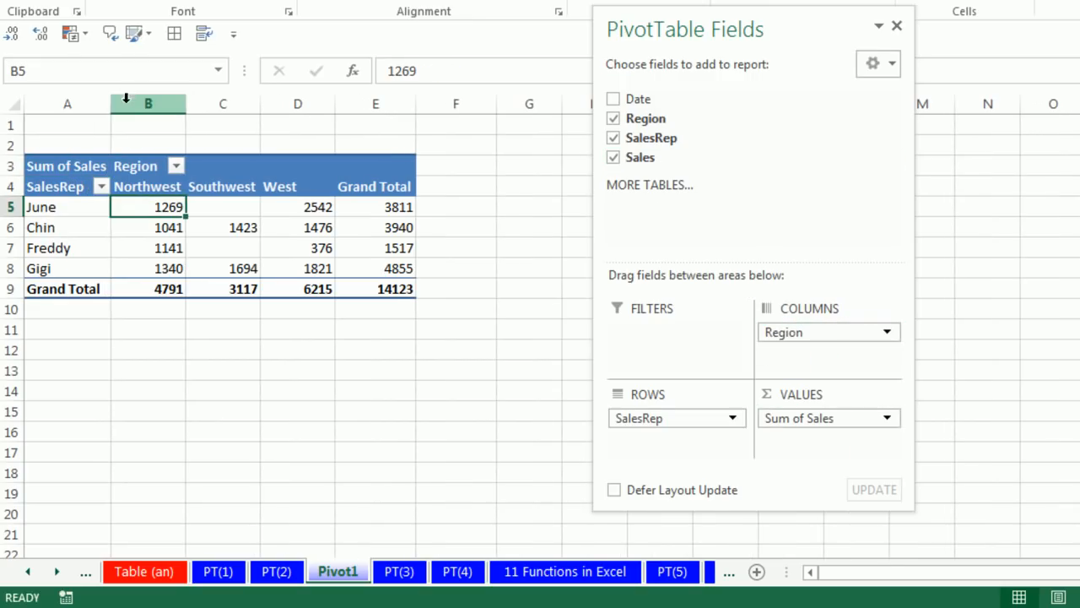
pyautogui.rightClick(154, 212)
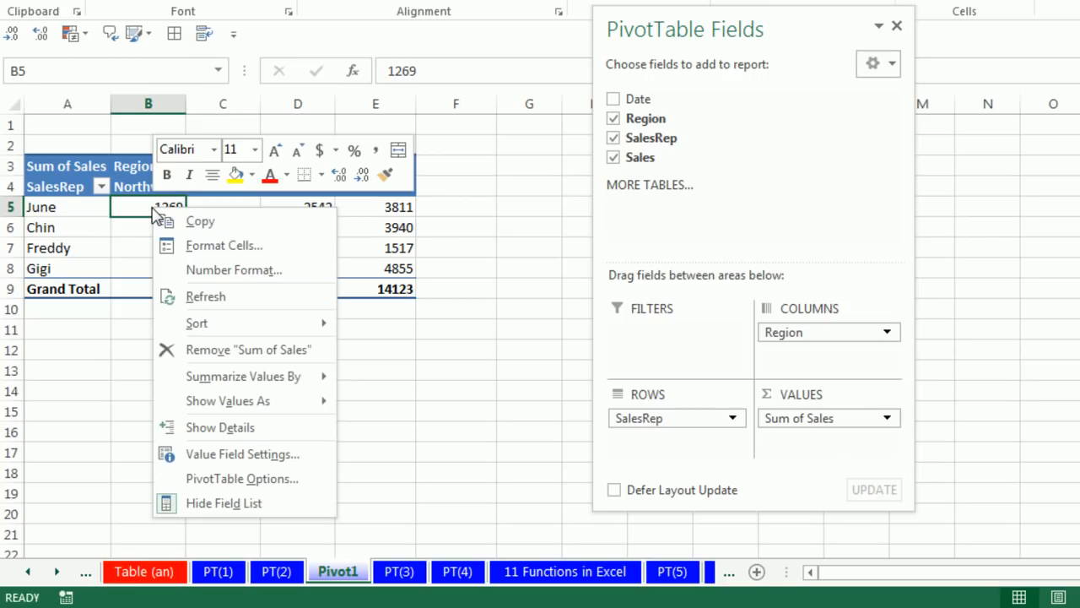
pyautogui.click(230, 460)
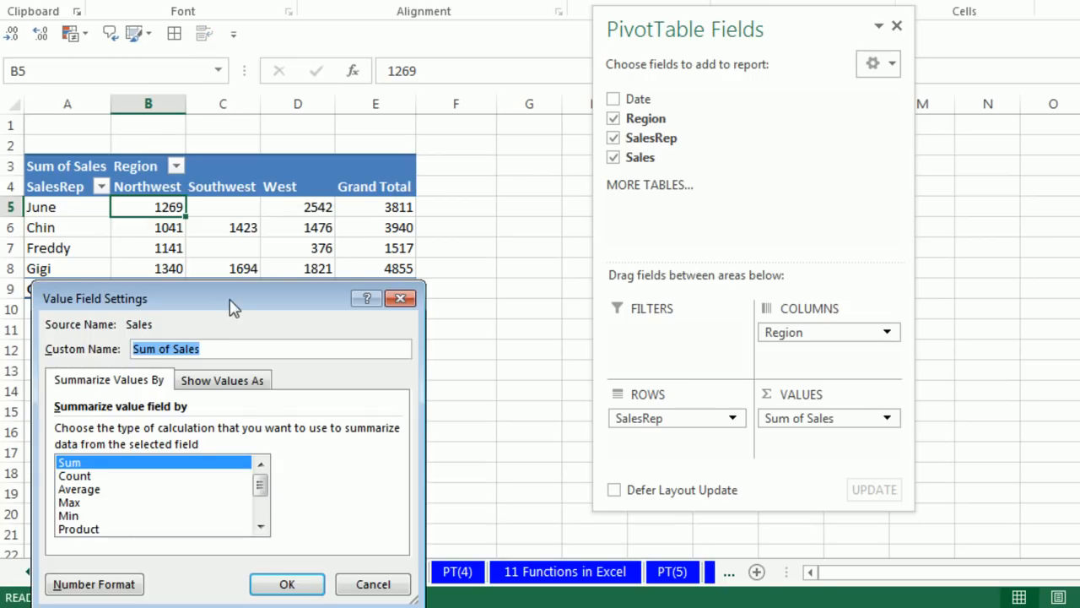
pyautogui.moveTo(231, 306); pyautogui.dragTo(357, 205)
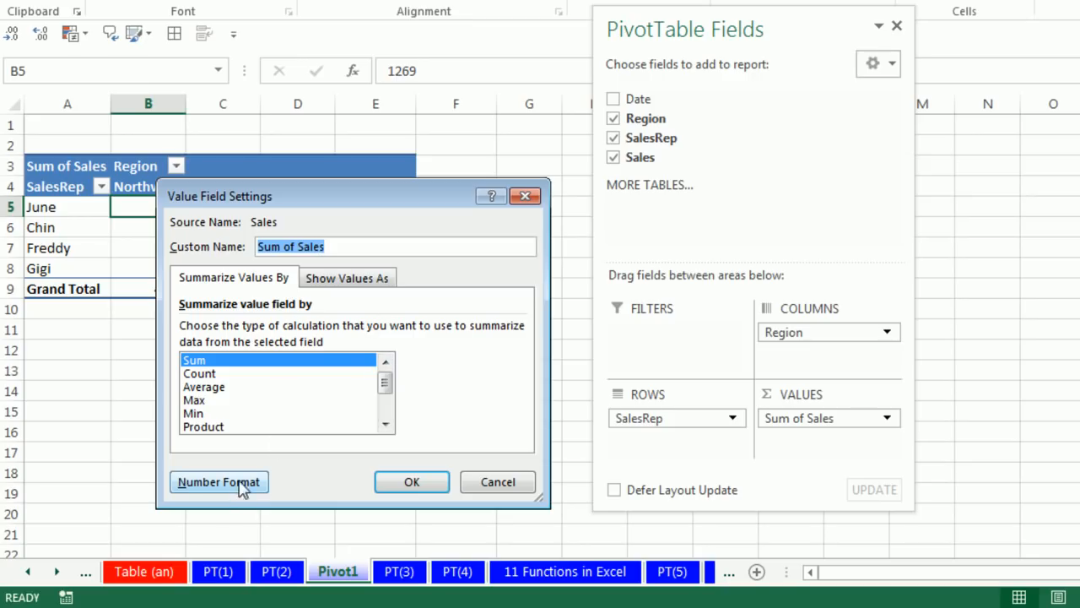
pyautogui.click(329, 283)
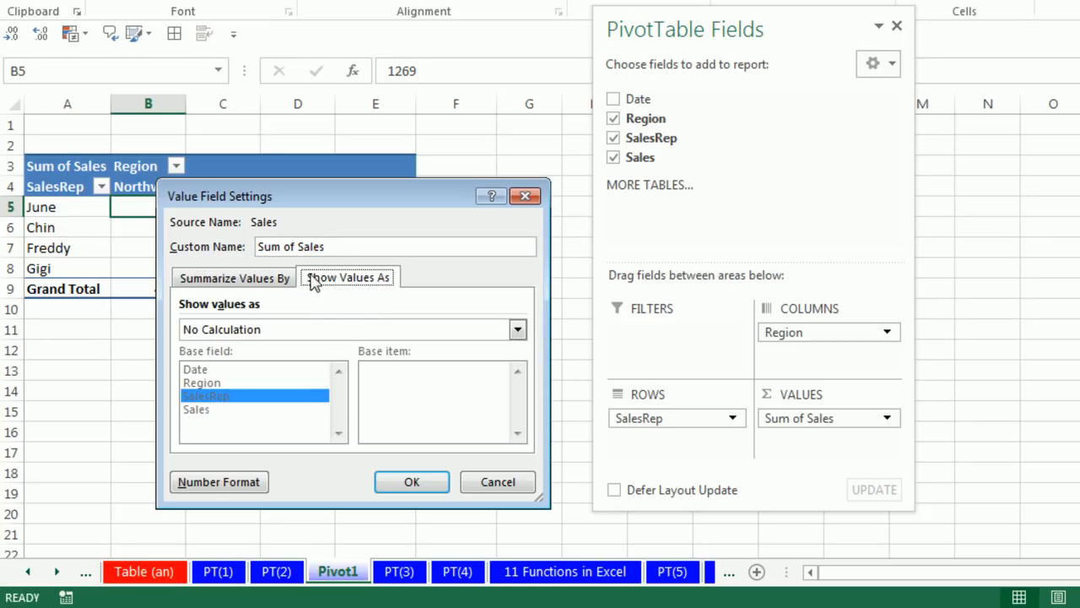
pyautogui.click(219, 282)
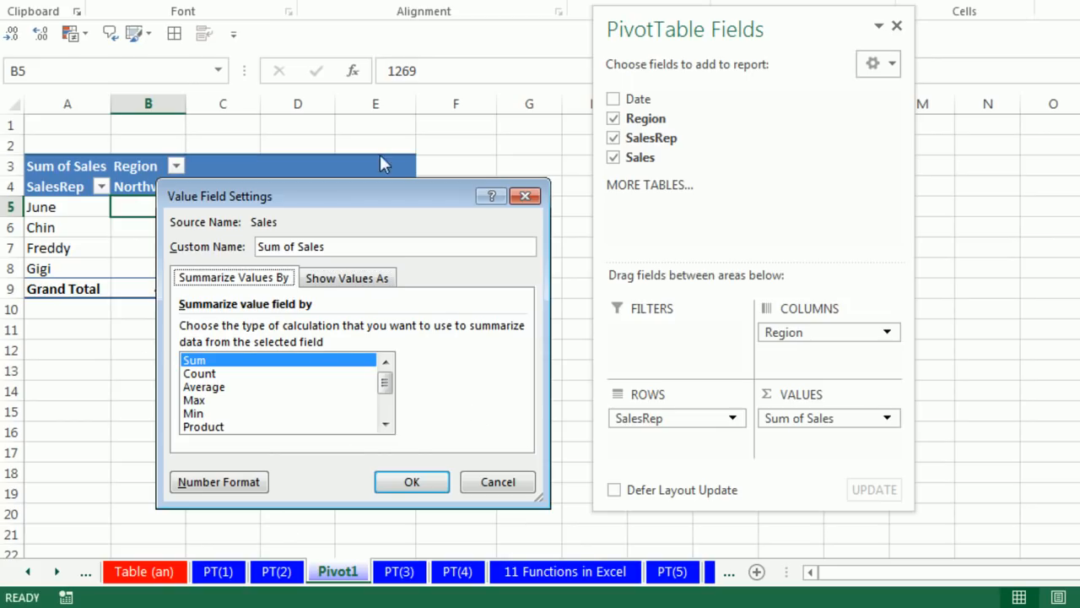
pyautogui.click(498, 483)
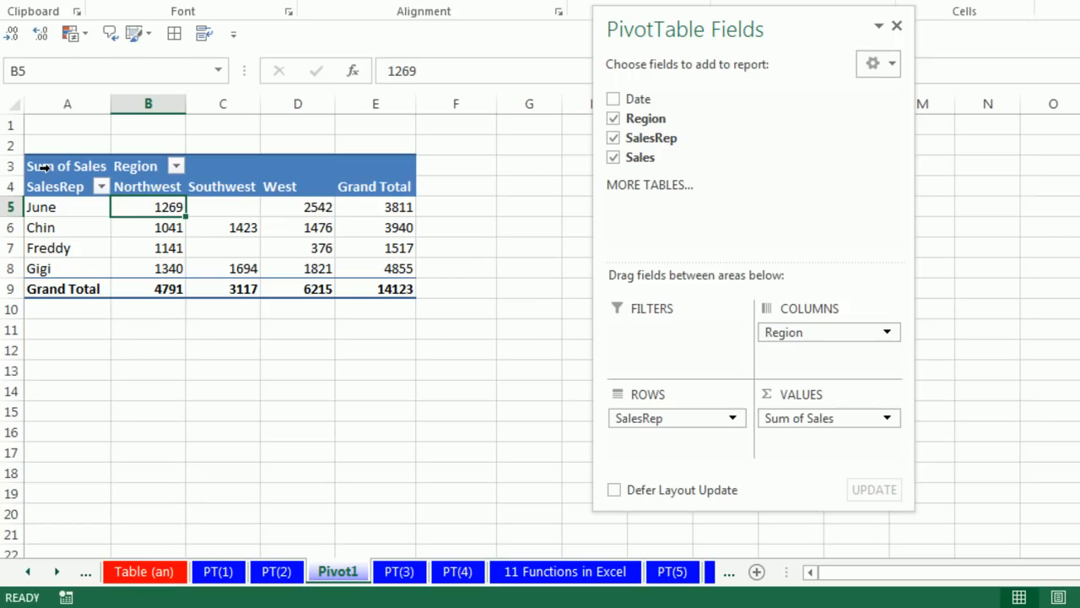
# Summarize the Sales values by Average and format the value field as Currency with 2 decimal places and the $ symbol
pyautogui.rightClick(164, 208)
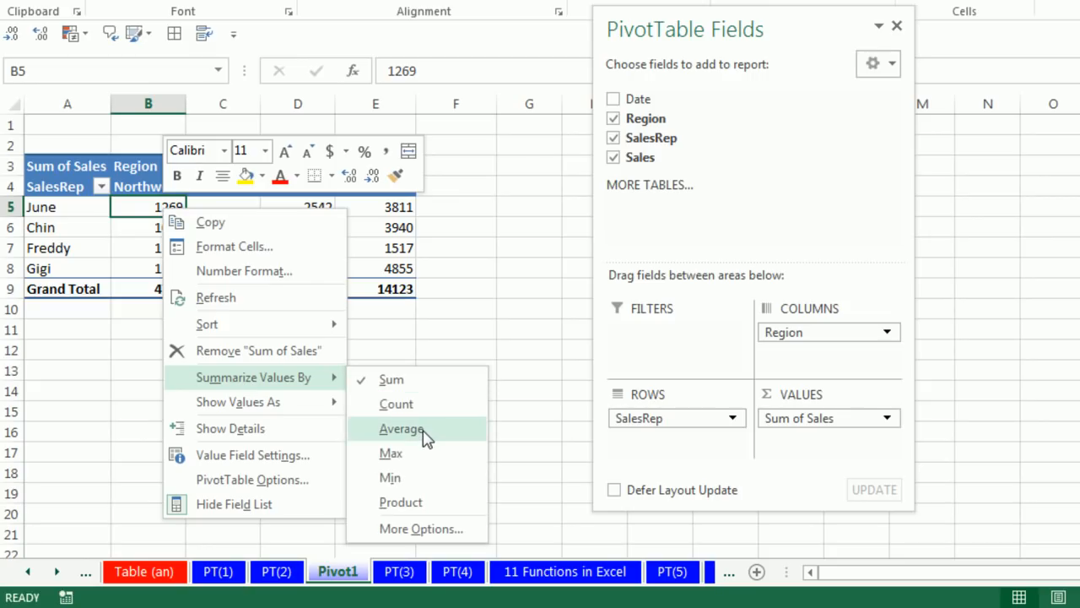
pyautogui.click(402, 430)
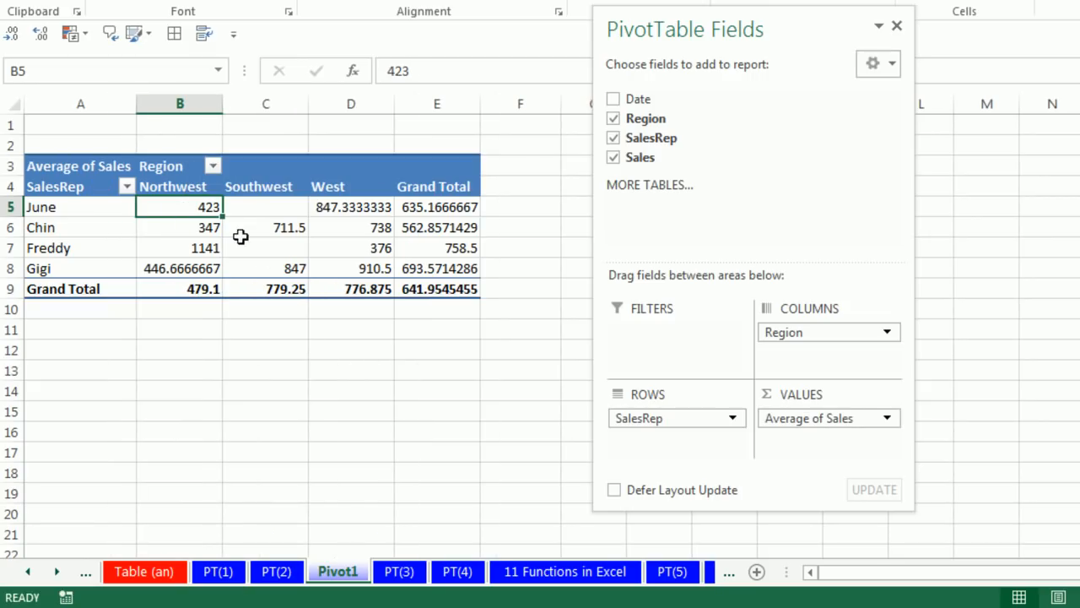
pyautogui.rightClick(194, 208)
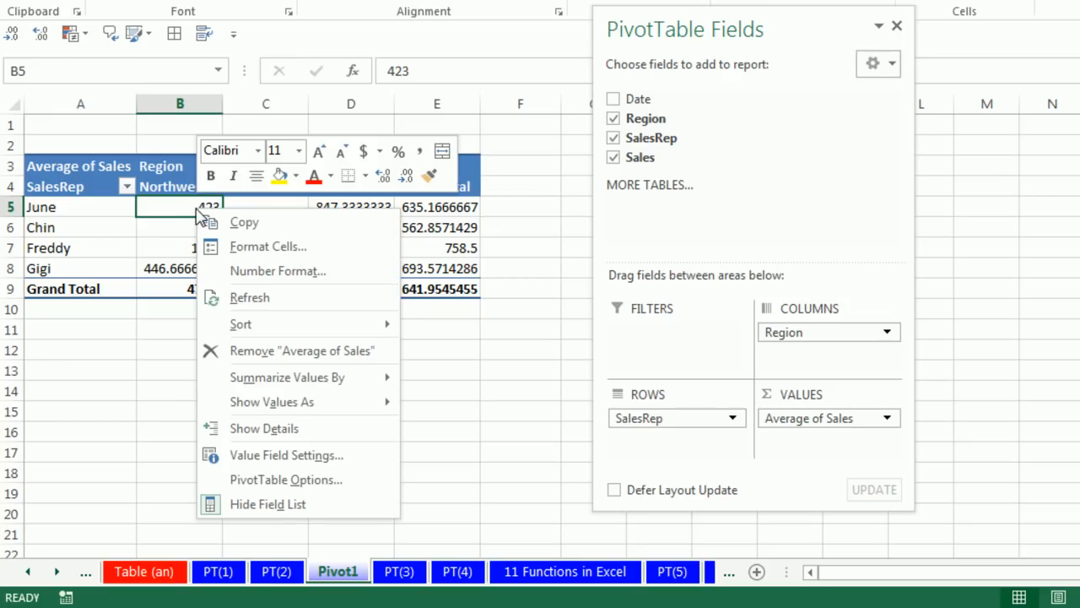
pyautogui.click(274, 272)
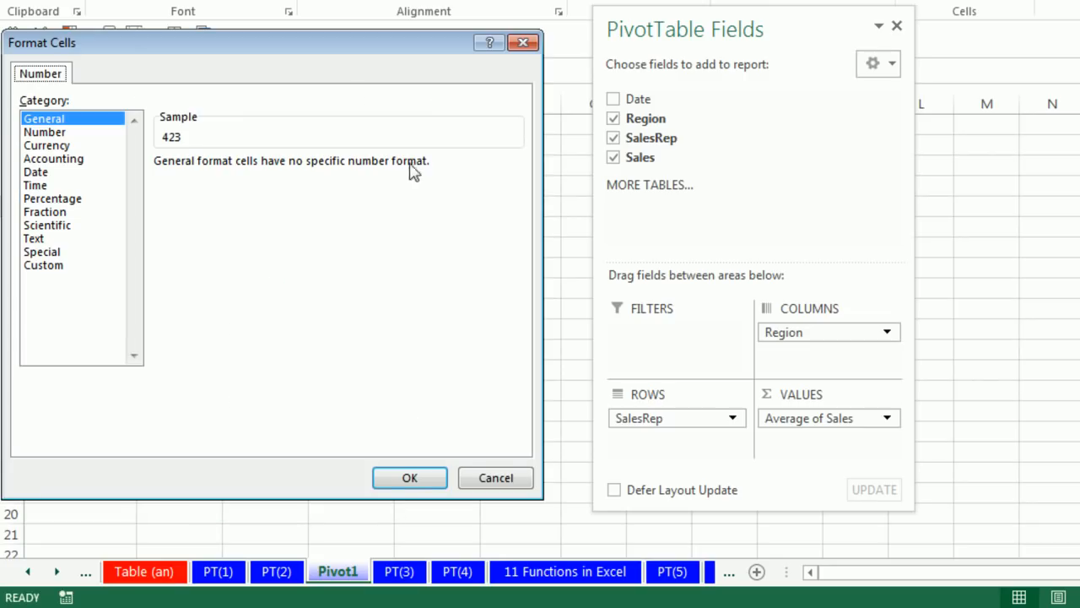
pyautogui.moveTo(327, 48); pyautogui.dragTo(511, 49)
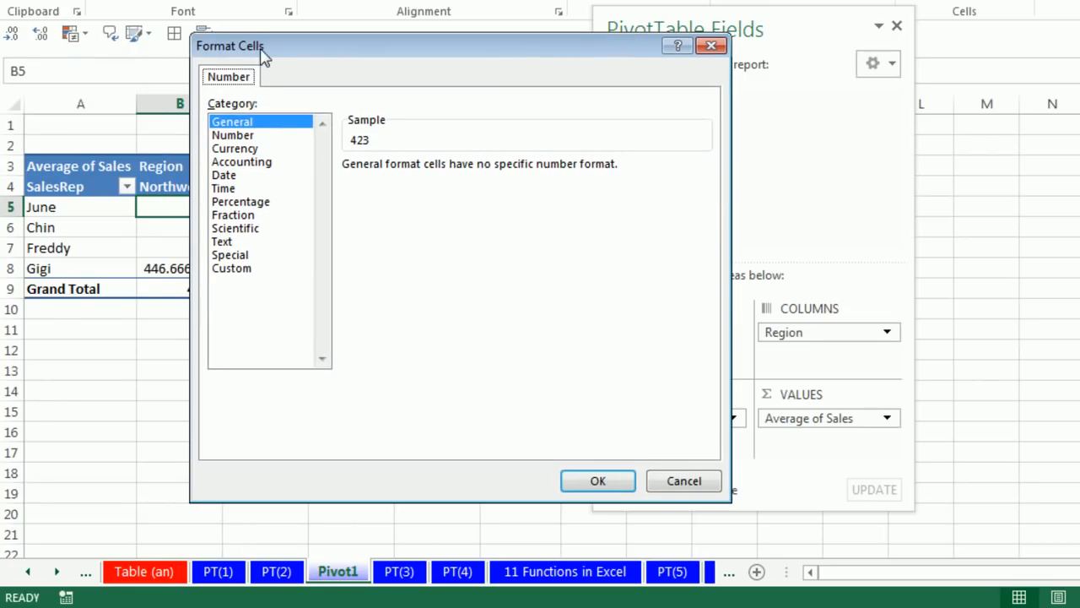
pyautogui.click(236, 149)
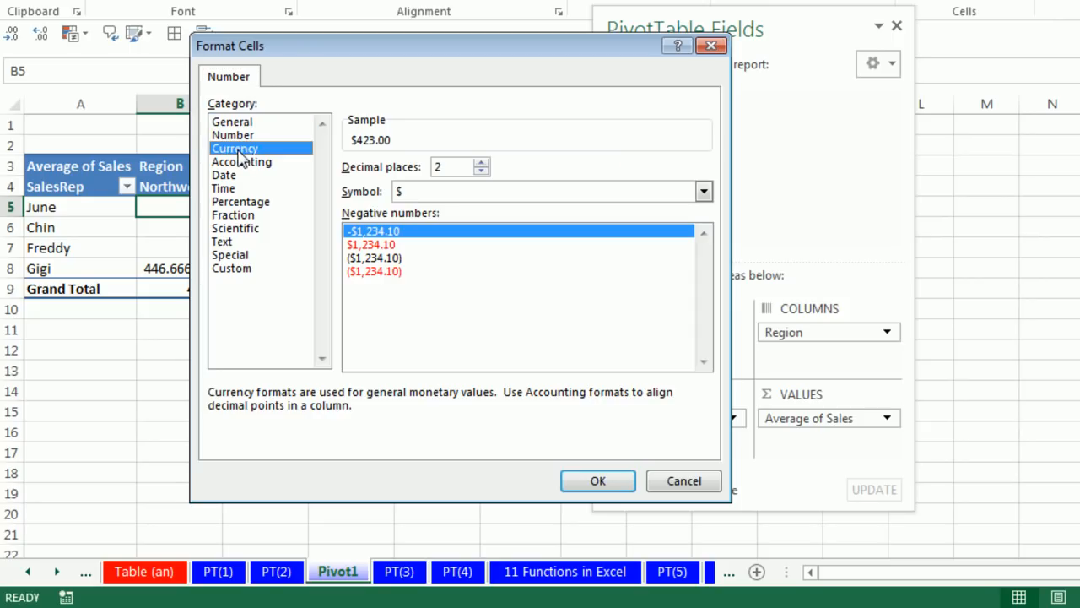
pyautogui.click(598, 478)
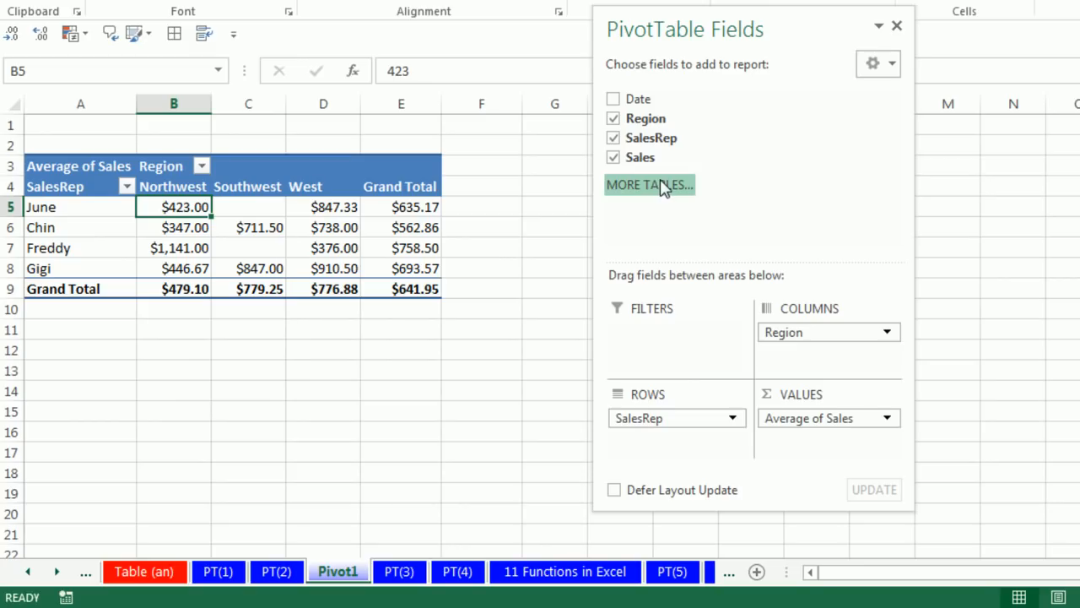
# Pivot the report by moving Region to rows and SalesRep to columns
pyautogui.moveTo(779, 332); pyautogui.dragTo(663, 453)
pyautogui.moveTo(646, 415); pyautogui.dragTo(789, 346)
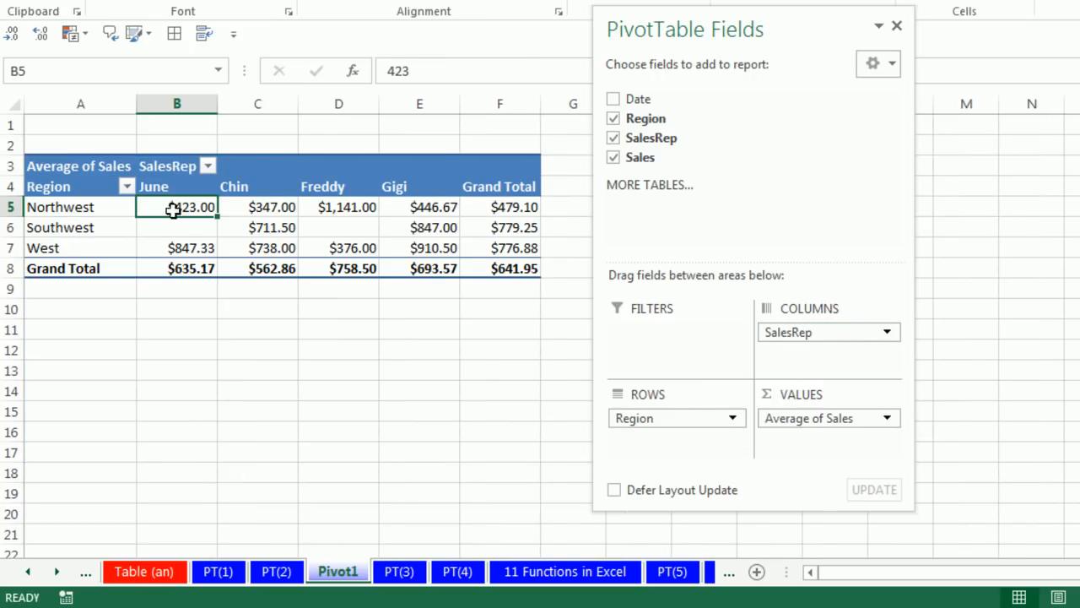
pyautogui.moveTo(258, 246)
# Create a PivotTable from the sales data A23:D45 on sheet PT(4), placed on the same worksheet at cell F29
pyautogui.click(460, 574)
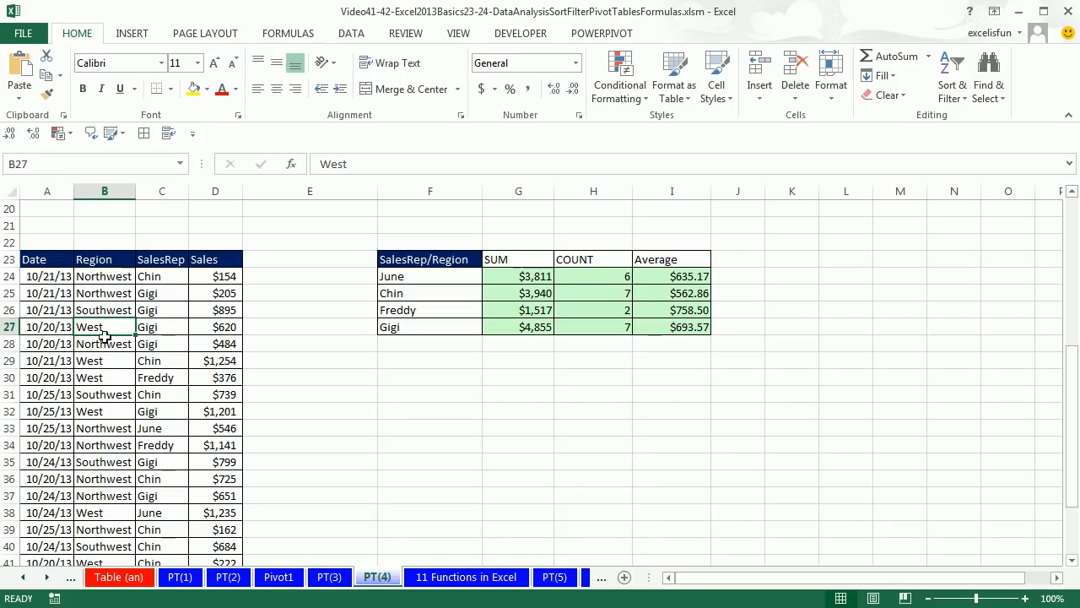
pyautogui.press('alt')
pyautogui.press('n')
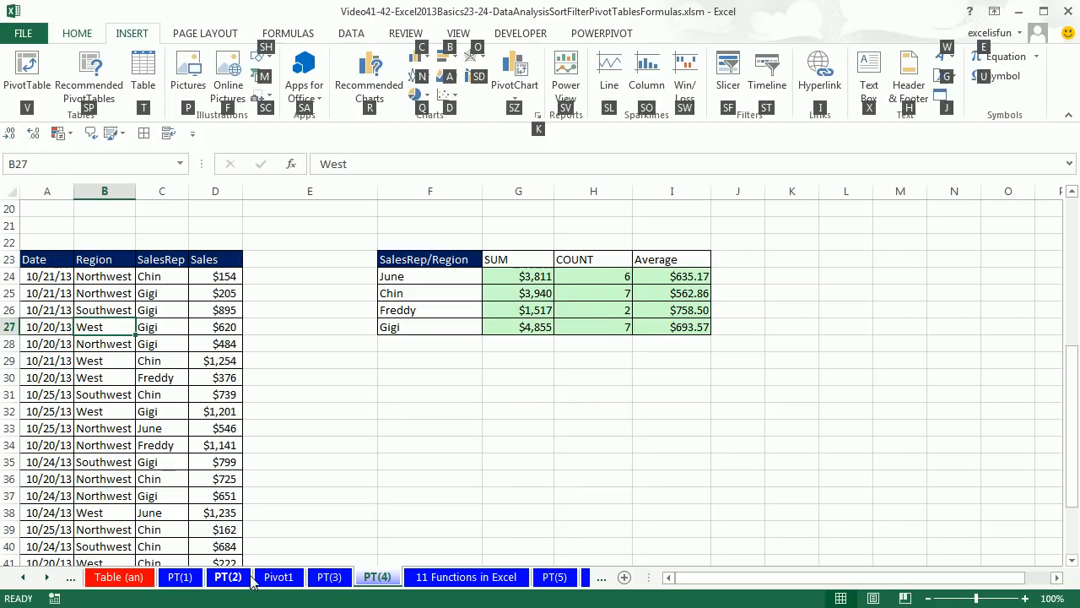
pyautogui.press('v')
pyautogui.click(578, 432)
pyautogui.click(409, 313)
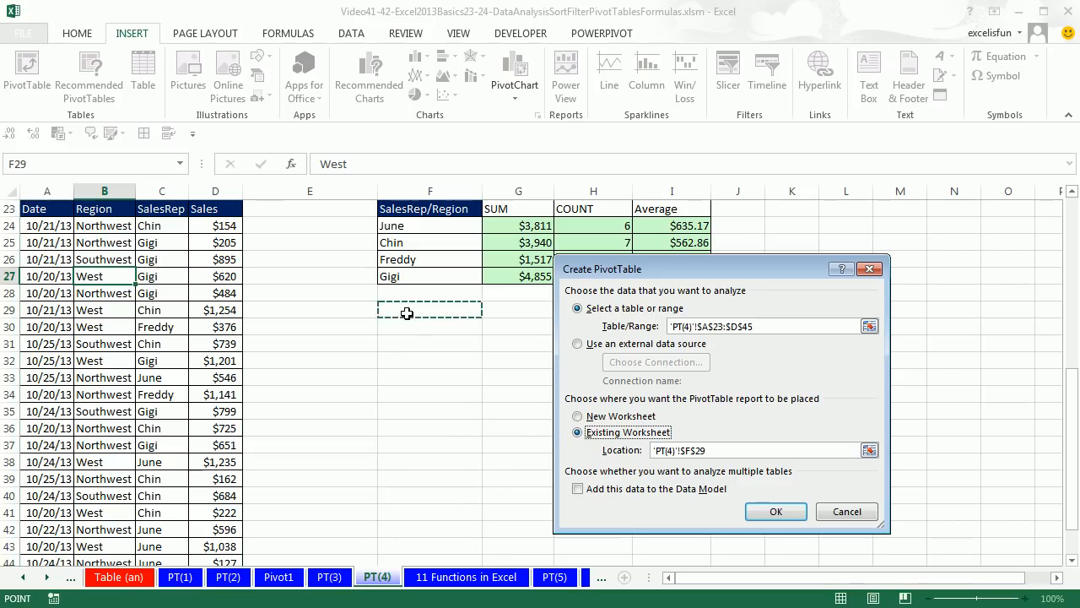
pyautogui.click(781, 512)
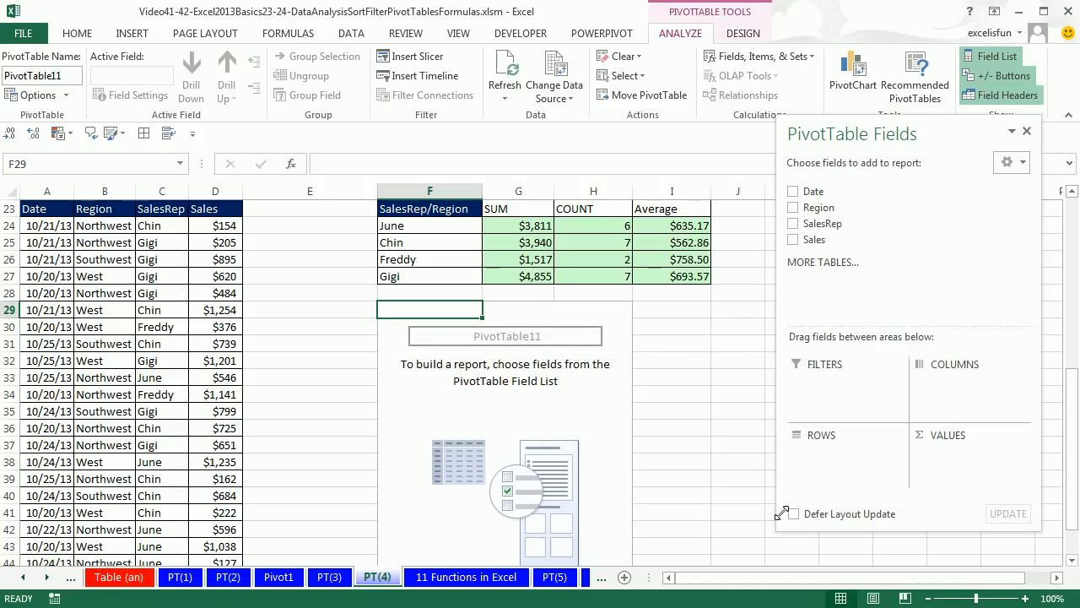
# Put SalesRep in the new PivotTable's rows and add the Sales field to its values three times
pyautogui.moveTo(810, 223); pyautogui.dragTo(817, 452)
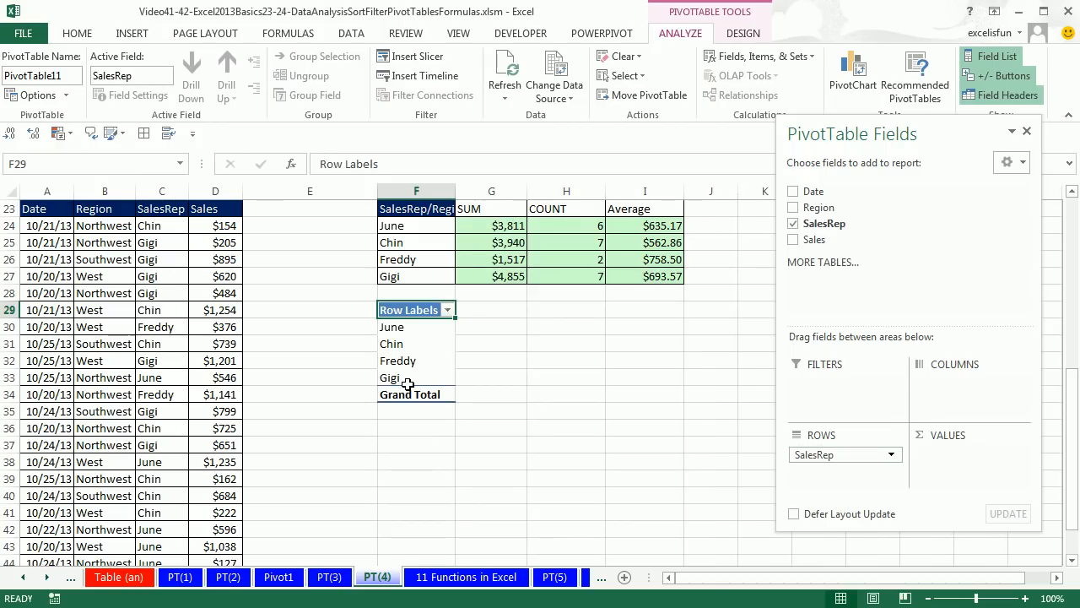
pyautogui.moveTo(813, 243); pyautogui.dragTo(933, 454)
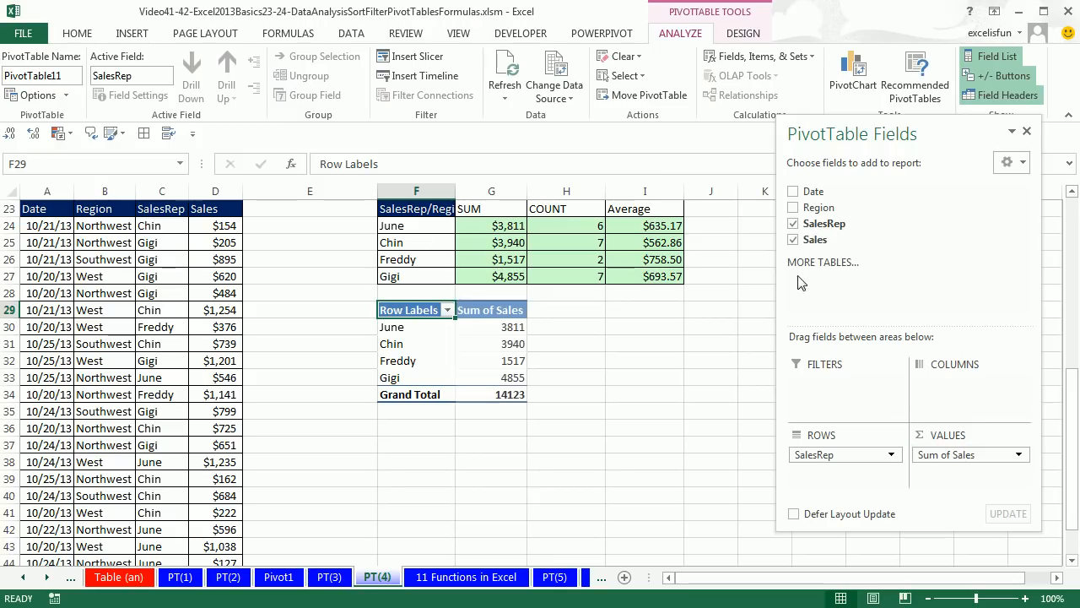
pyautogui.moveTo(806, 243); pyautogui.dragTo(958, 475)
pyautogui.moveTo(810, 244); pyautogui.dragTo(970, 488)
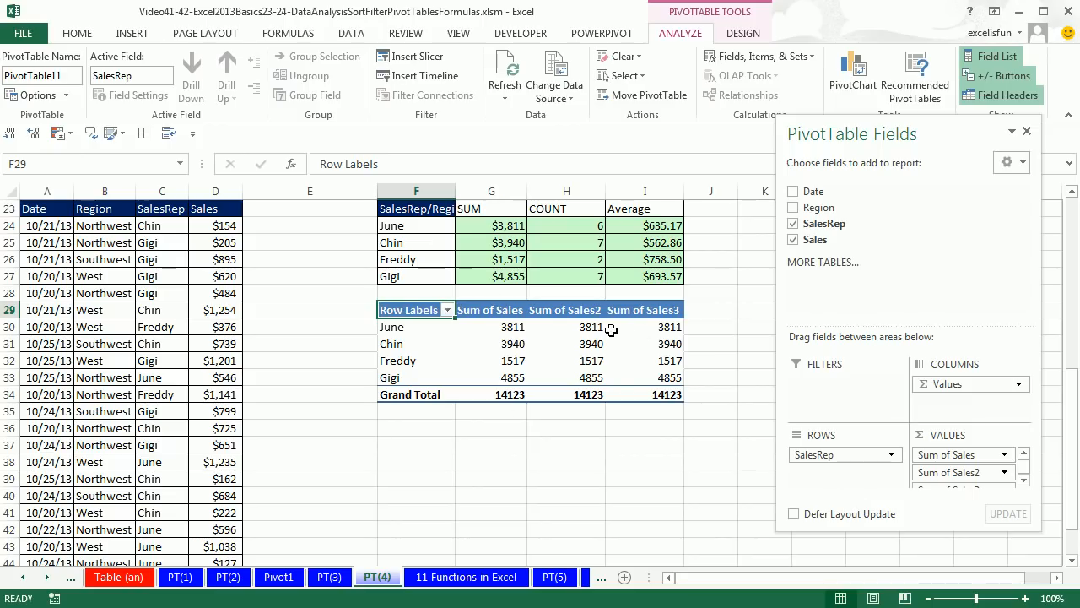
# Show the PivotTable at F29 in Tabular Form
pyautogui.click(735, 38)
pyautogui.click(114, 88)
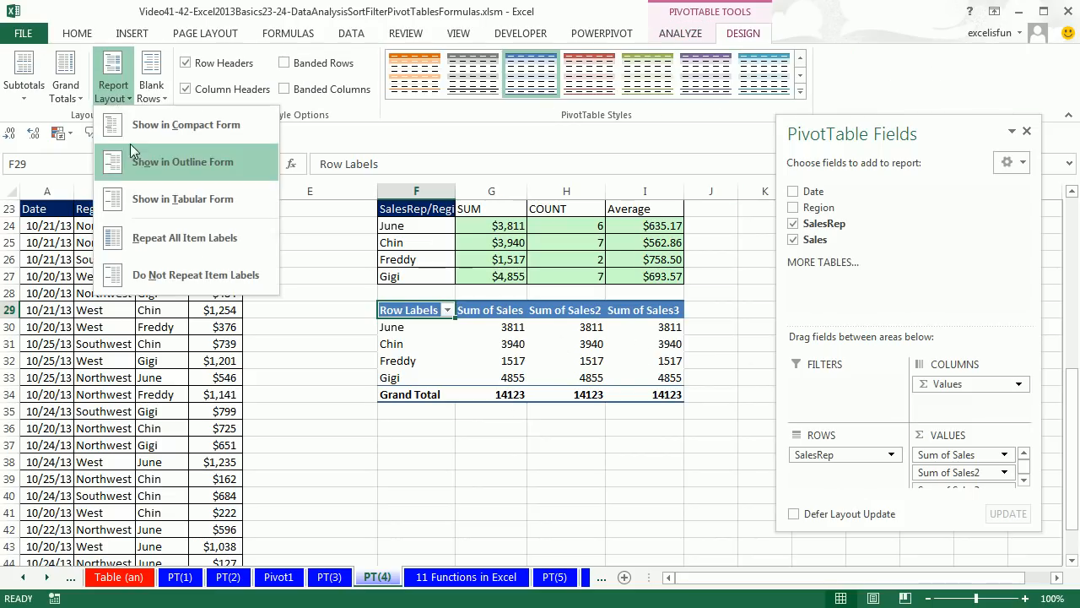
pyautogui.click(161, 201)
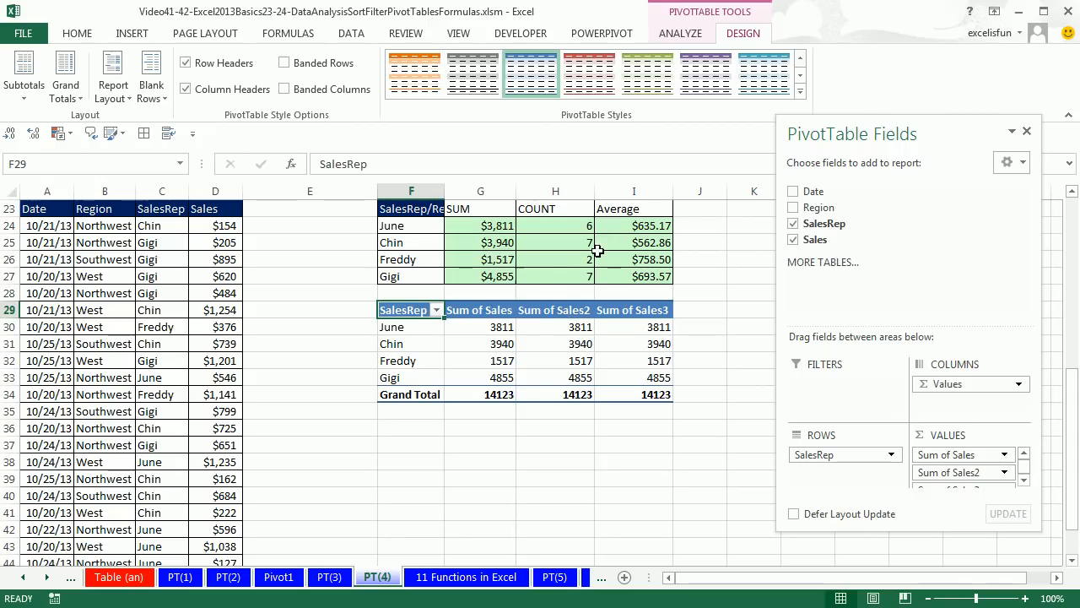
# Format the Sum of Sales field as Currency with 0 decimal places and the $ symbol, and rename its header Sum
pyautogui.moveTo(647, 337)
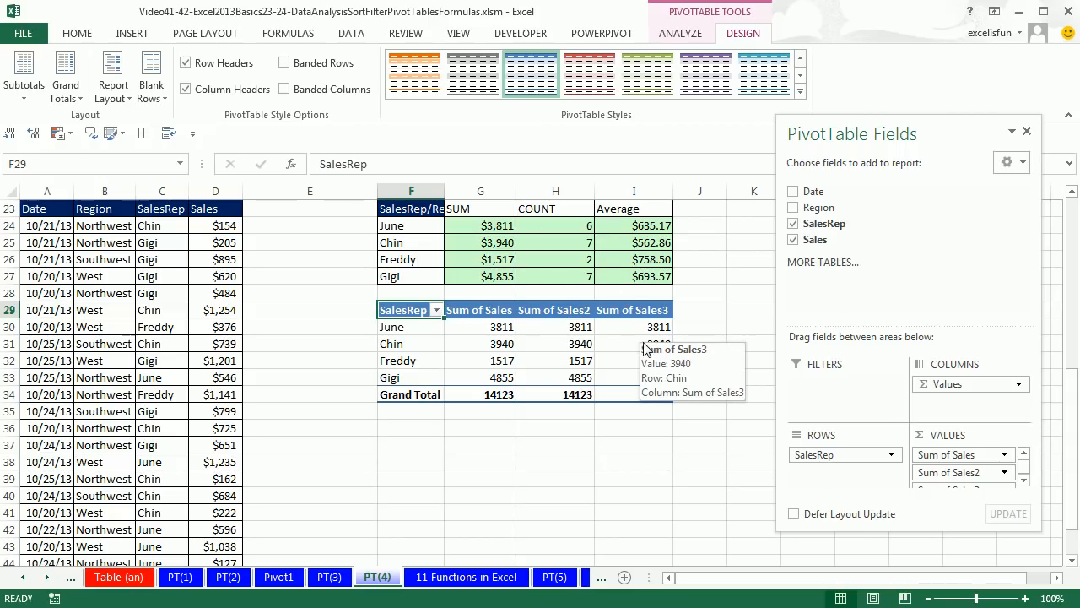
pyautogui.rightClick(469, 345)
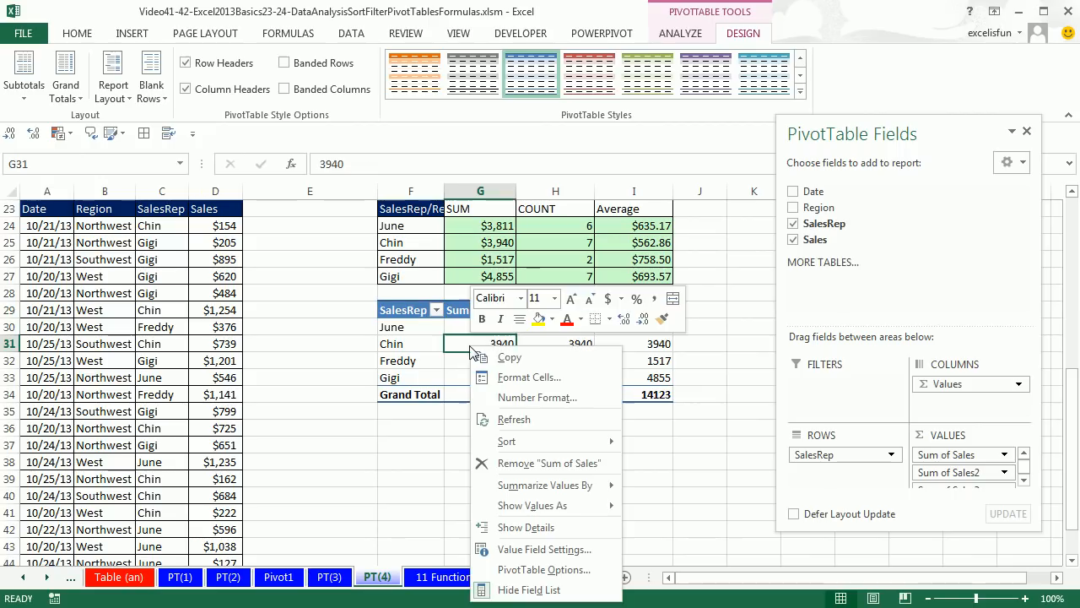
pyautogui.click(504, 397)
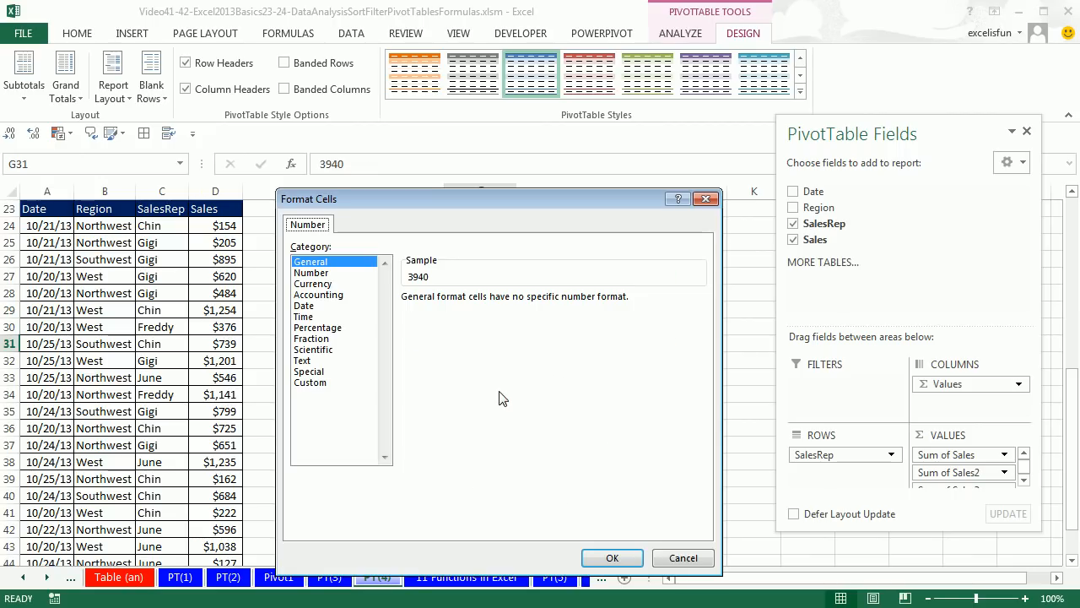
pyautogui.click(323, 285)
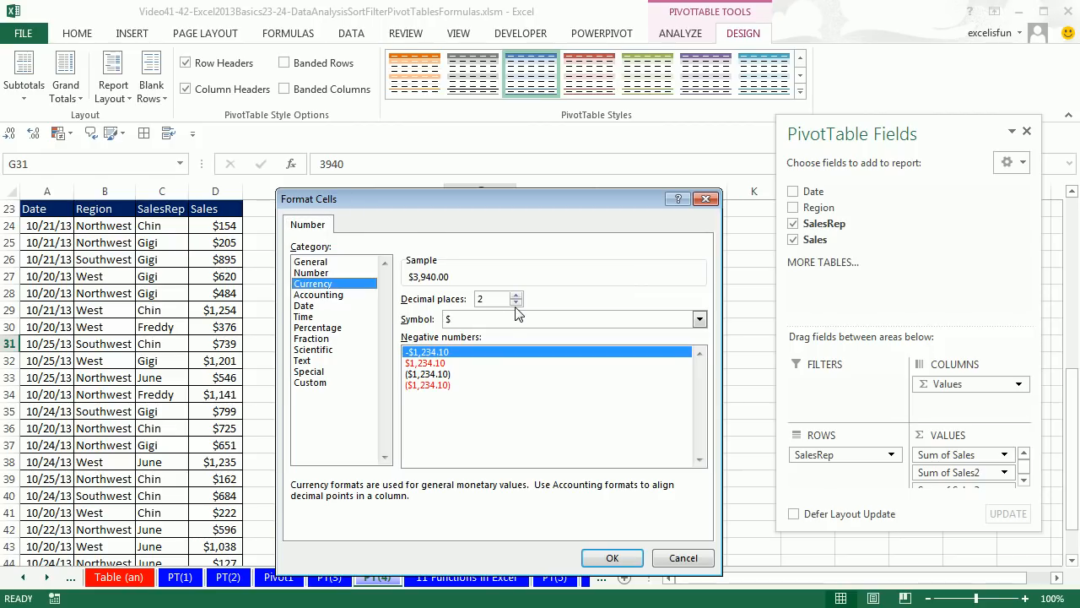
pyautogui.click(516, 303)
pyautogui.click(516, 303)
pyautogui.click(615, 558)
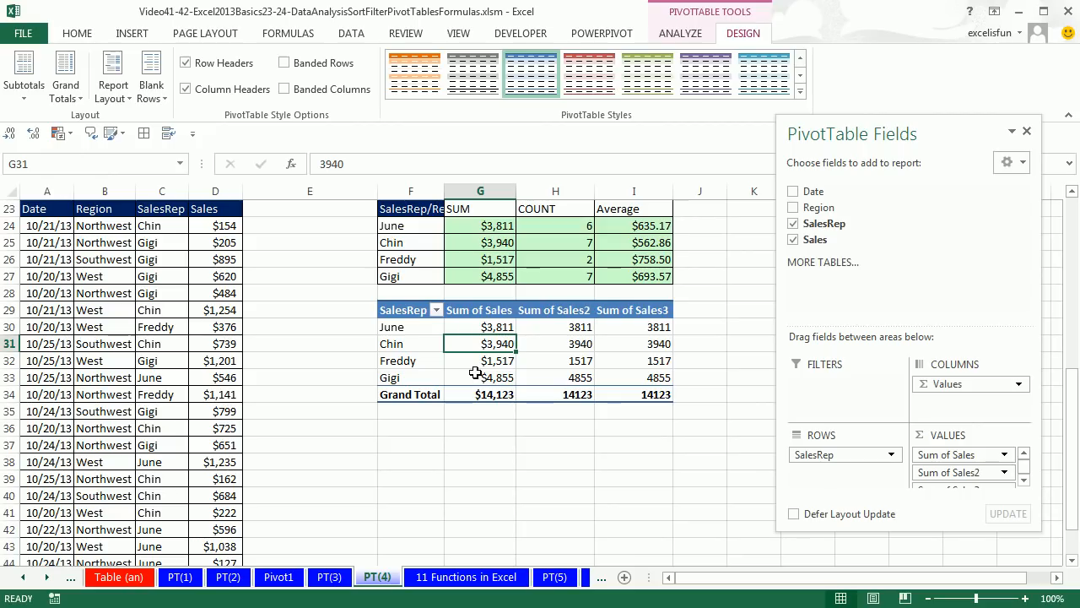
pyautogui.click(490, 311)
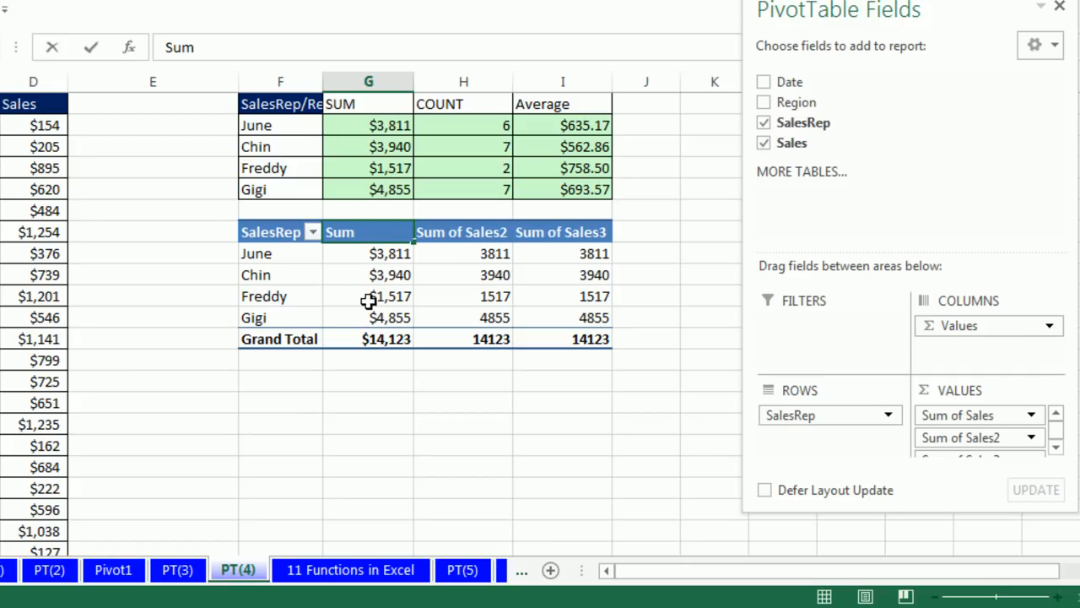
pyautogui.press('Return')
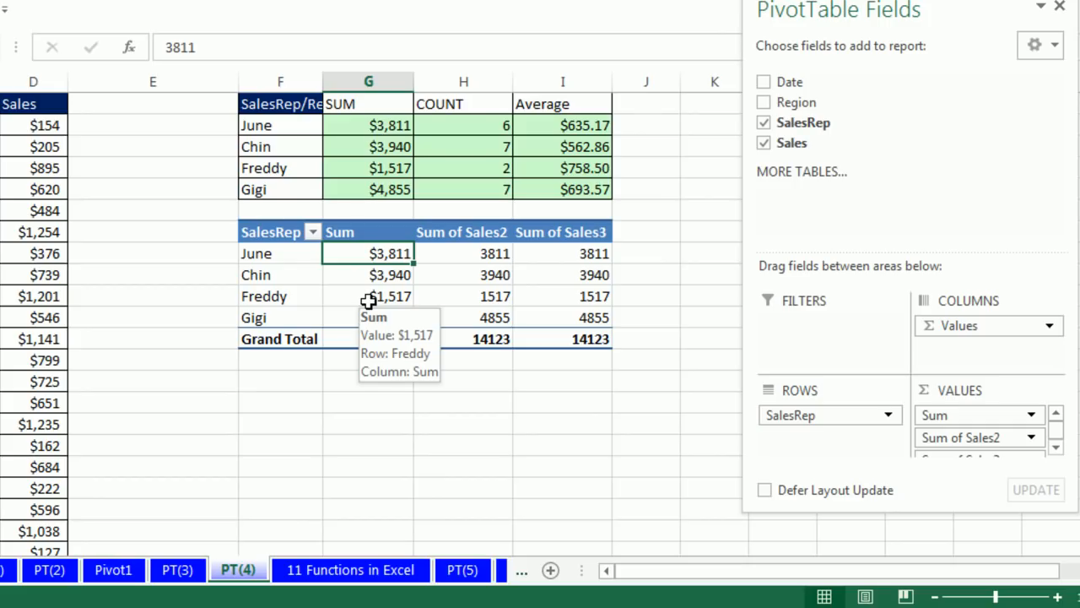
# Summarize the second Sales value field by Count Numbers and name it Count
pyautogui.rightClick(454, 253)
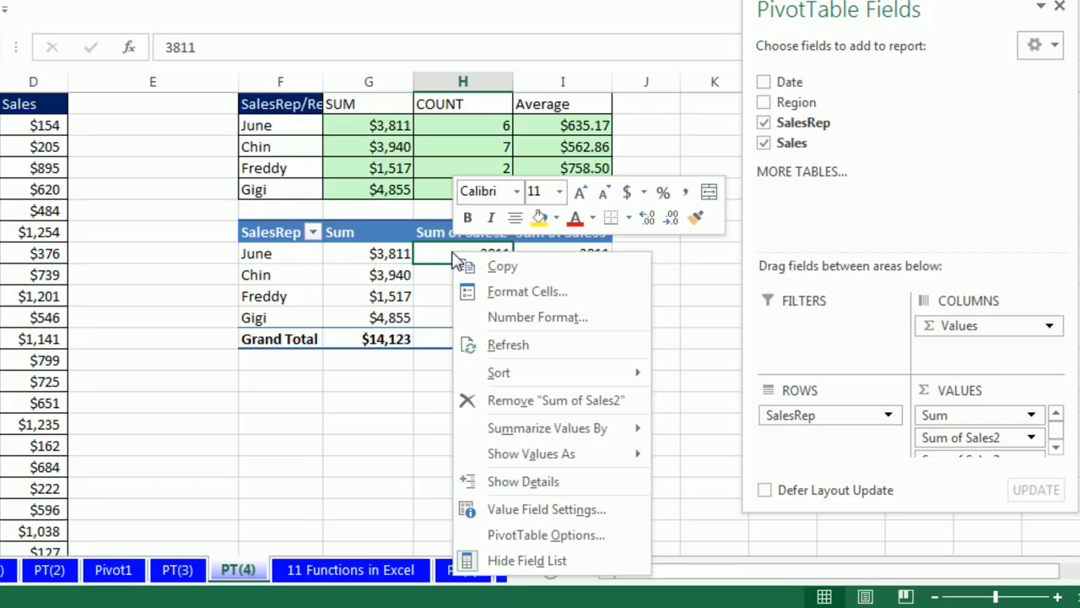
pyautogui.click(519, 516)
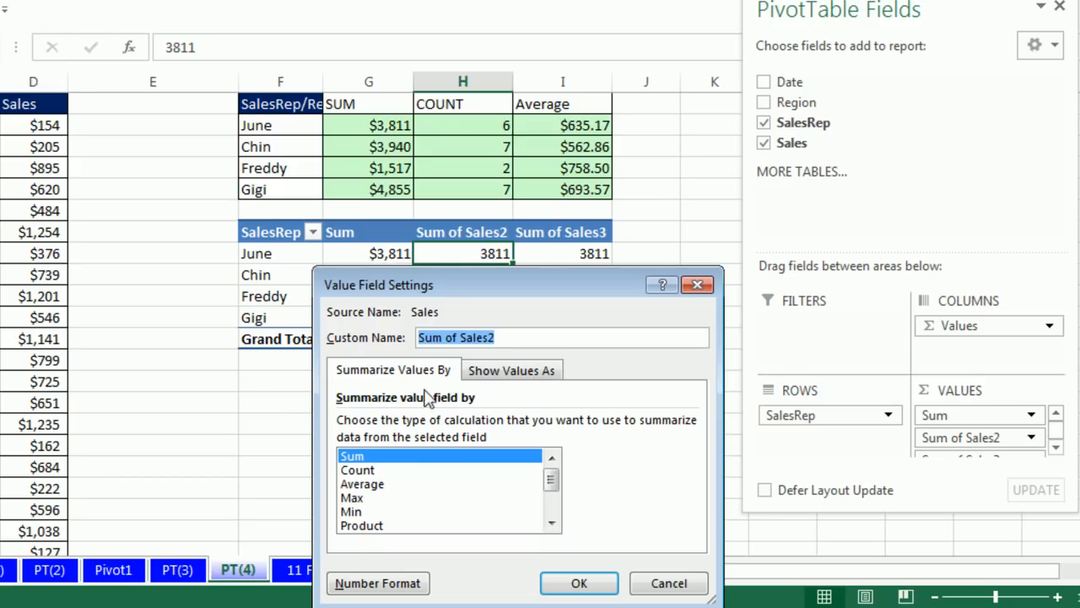
pyautogui.moveTo(455, 286); pyautogui.dragTo(757, 157)
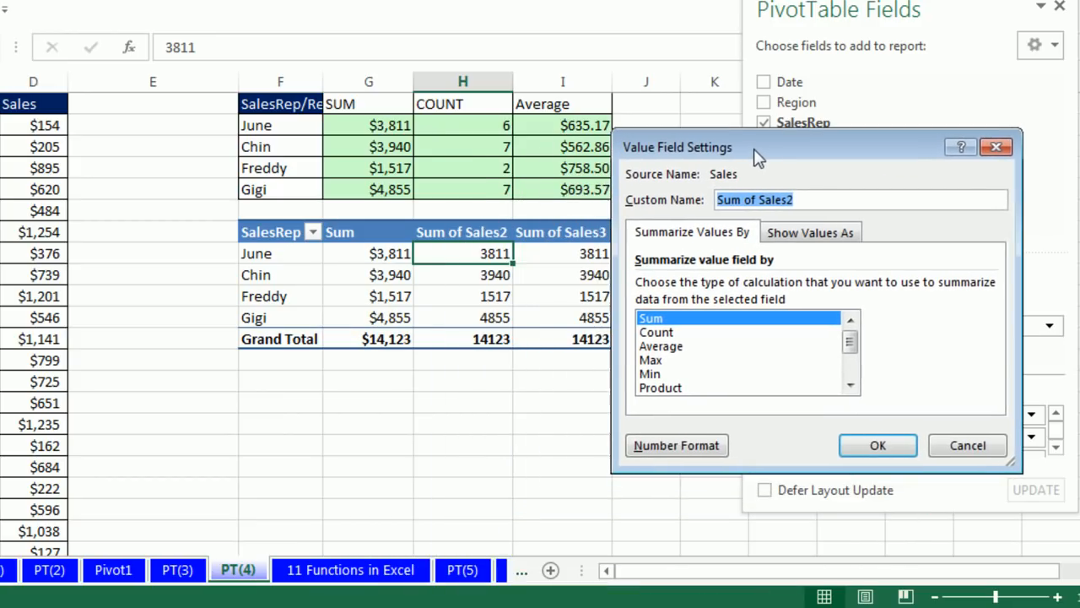
pyautogui.click(667, 333)
pyautogui.click(850, 386)
pyautogui.click(850, 385)
pyautogui.click(850, 385)
pyautogui.click(850, 386)
pyautogui.click(850, 386)
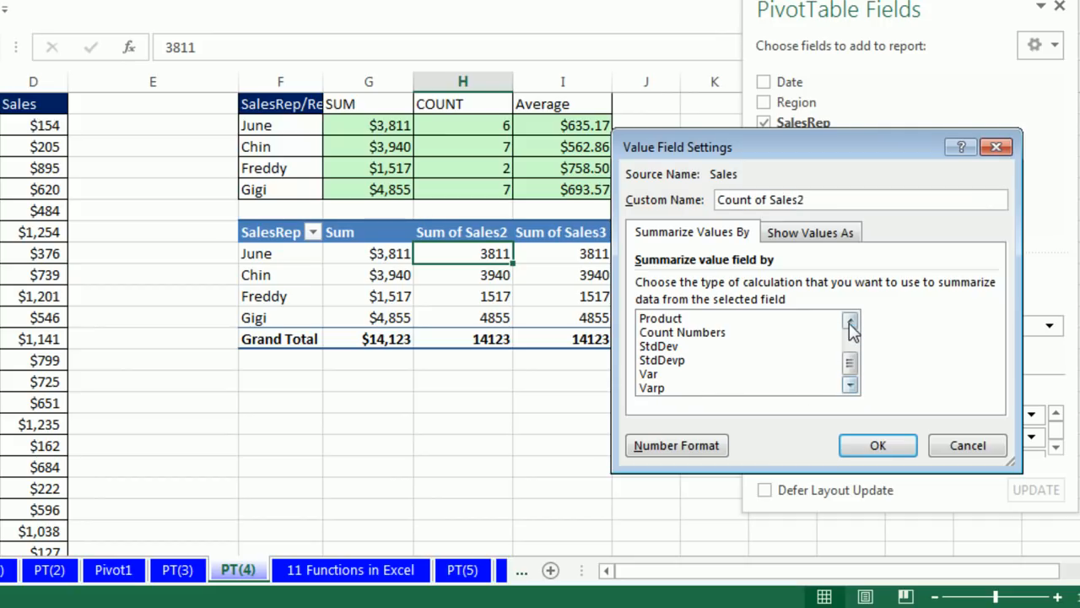
pyautogui.click(707, 334)
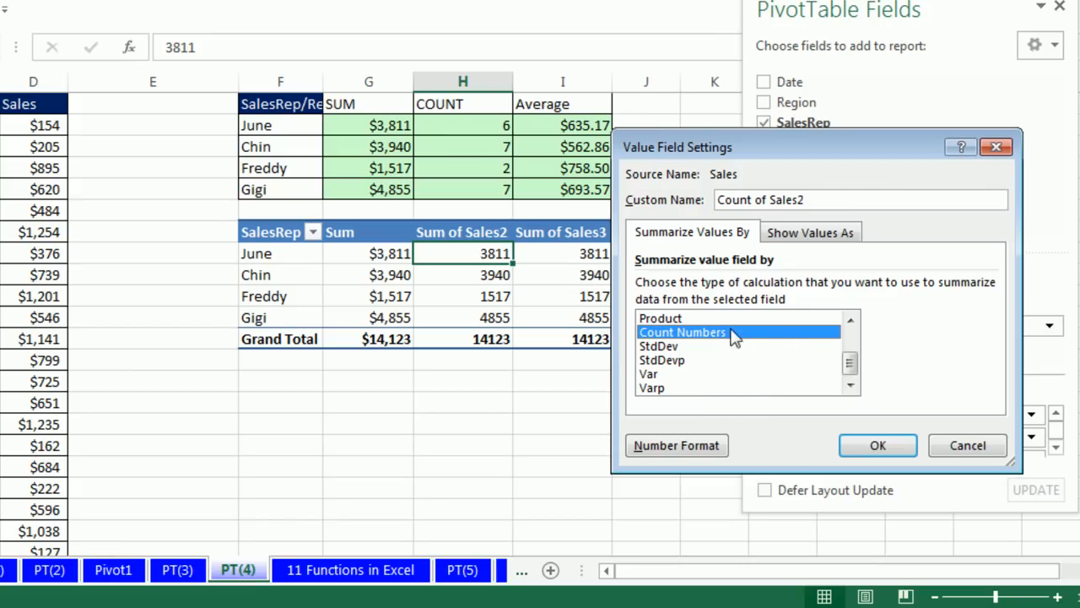
pyautogui.moveTo(851, 364); pyautogui.dragTo(849, 340)
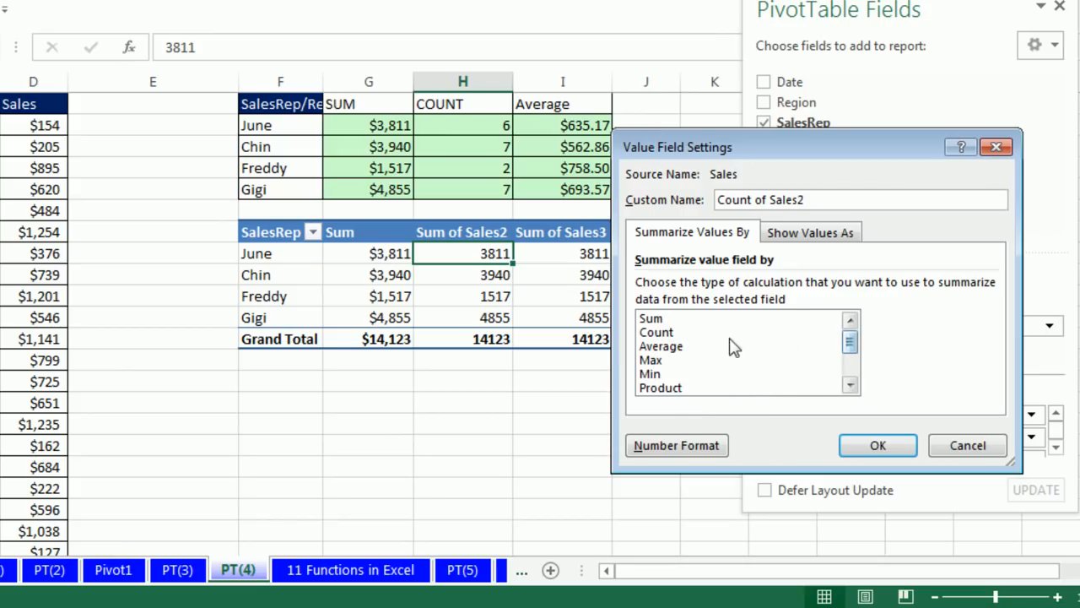
pyautogui.click(663, 335)
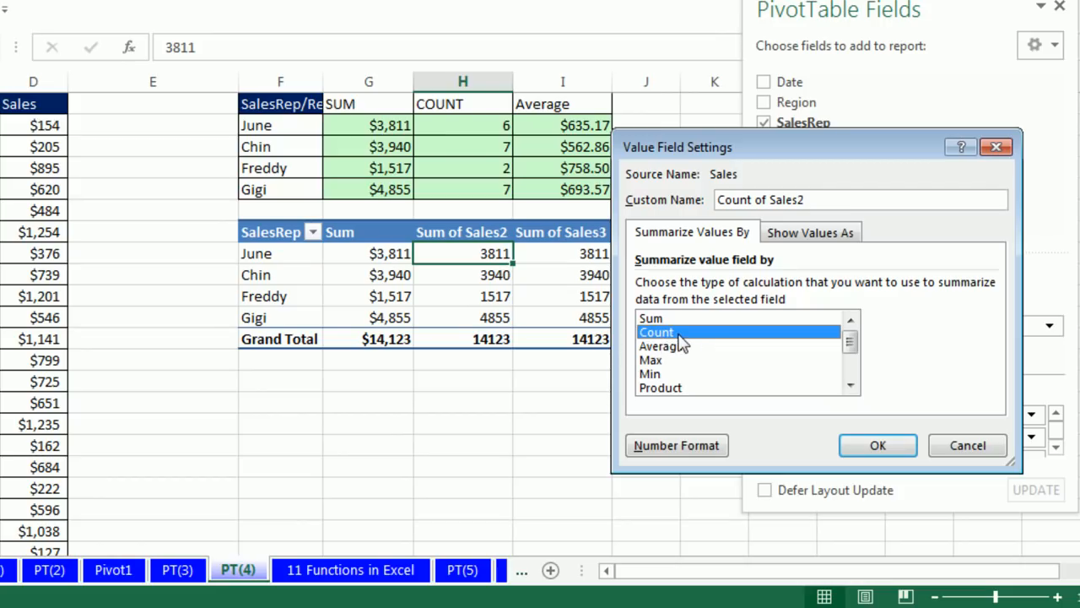
pyautogui.moveTo(857, 341); pyautogui.dragTo(850, 359)
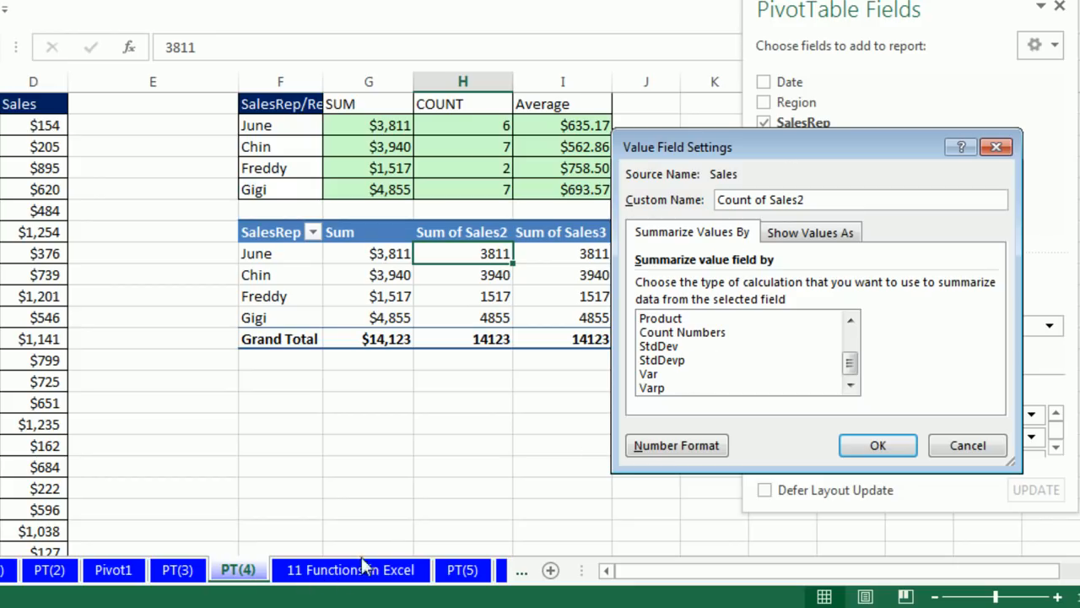
pyautogui.click(670, 333)
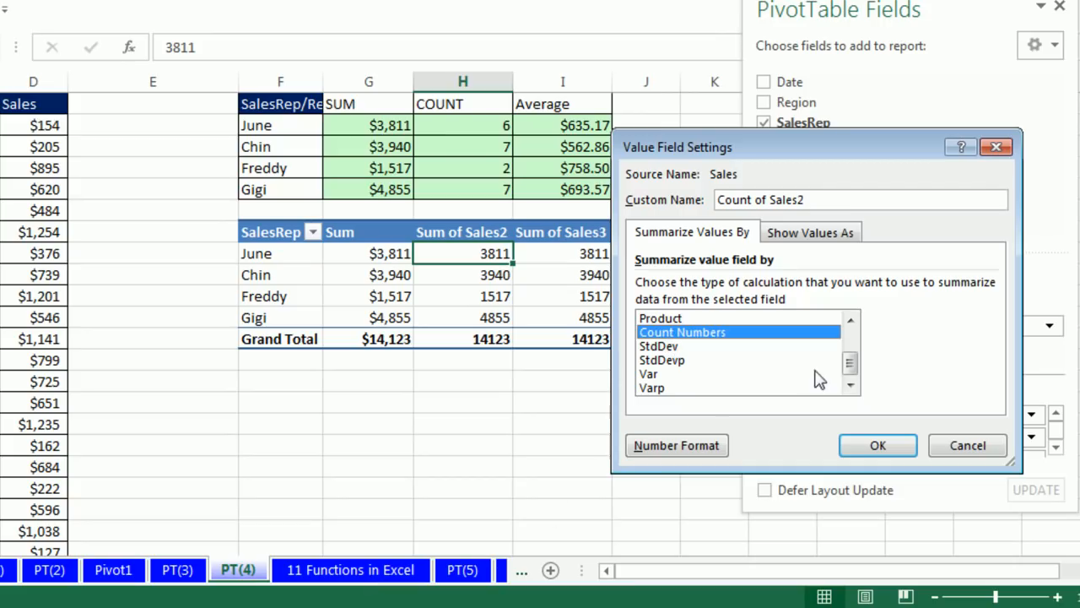
pyautogui.moveTo(849, 369)
pyautogui.mouseDown()
pyautogui.moveTo(850, 344)
pyautogui.moveTo(851, 363)
pyautogui.mouseUp()
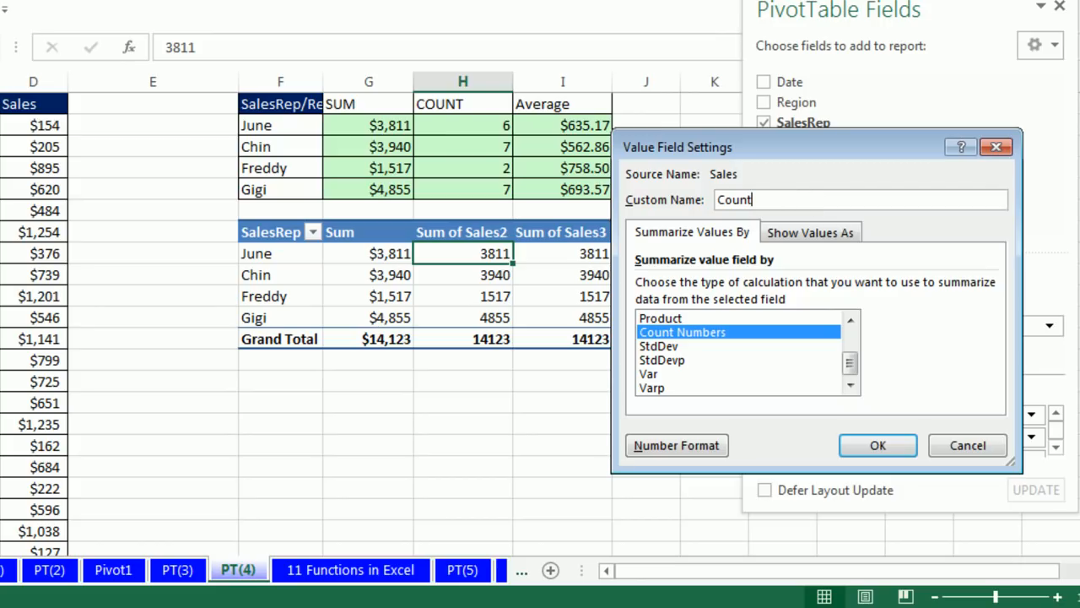
pyautogui.click(879, 448)
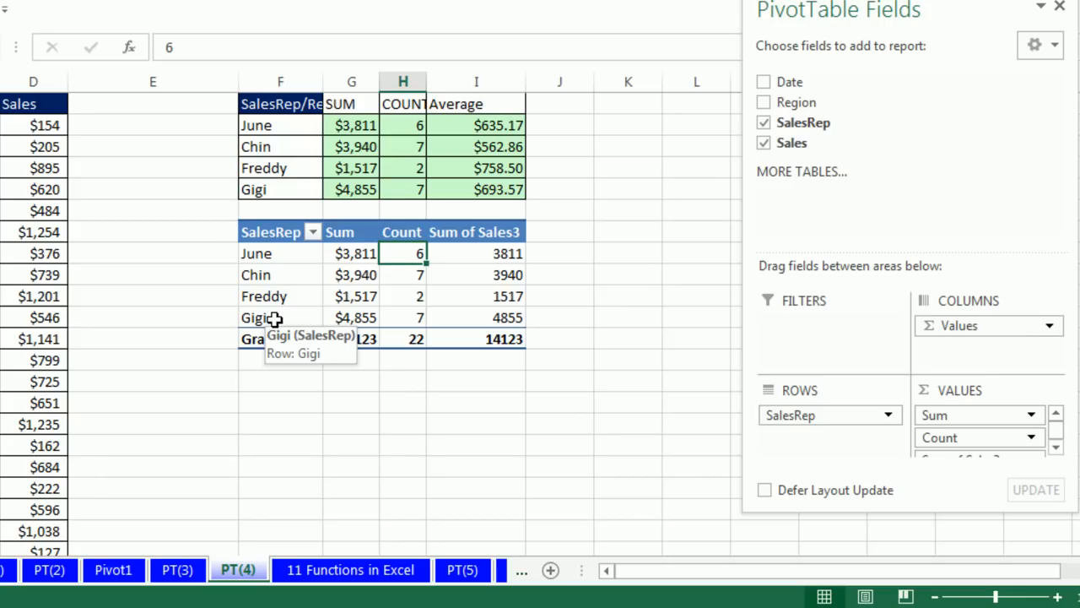
# Summarize the third Sales value field by Average, name it Average, and format it as Currency with 0 decimal places and the $ symbol
pyautogui.rightClick(491, 259)
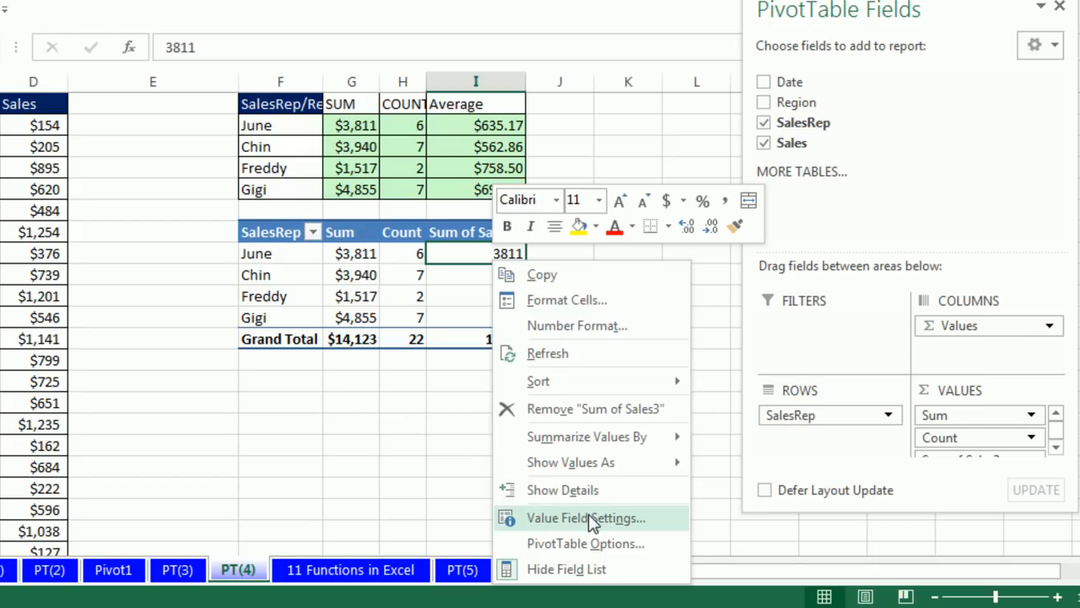
pyautogui.click(596, 518)
pyautogui.click(432, 483)
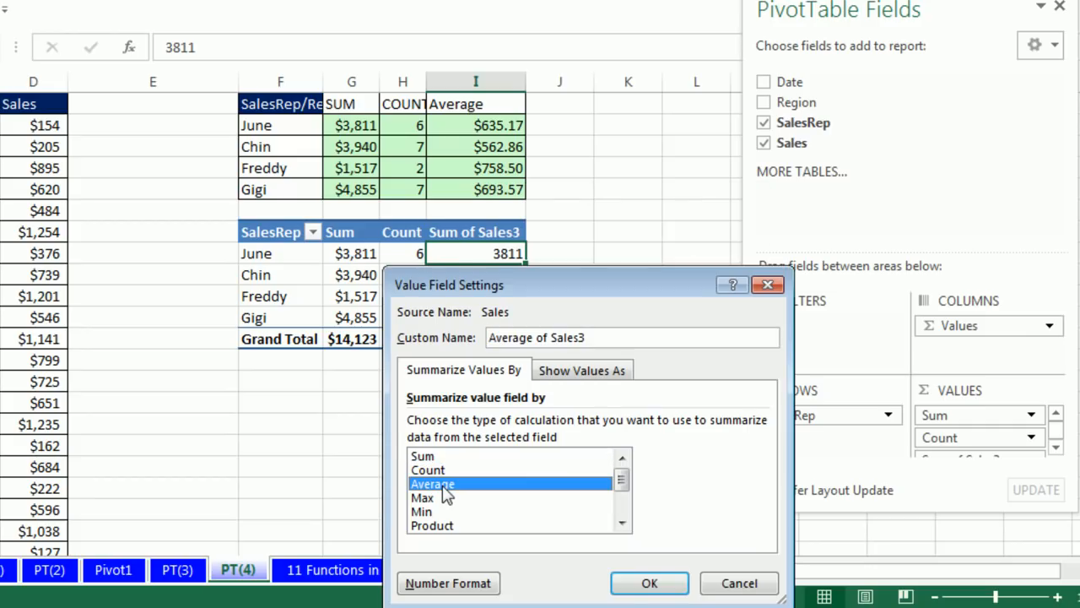
pyautogui.click(450, 584)
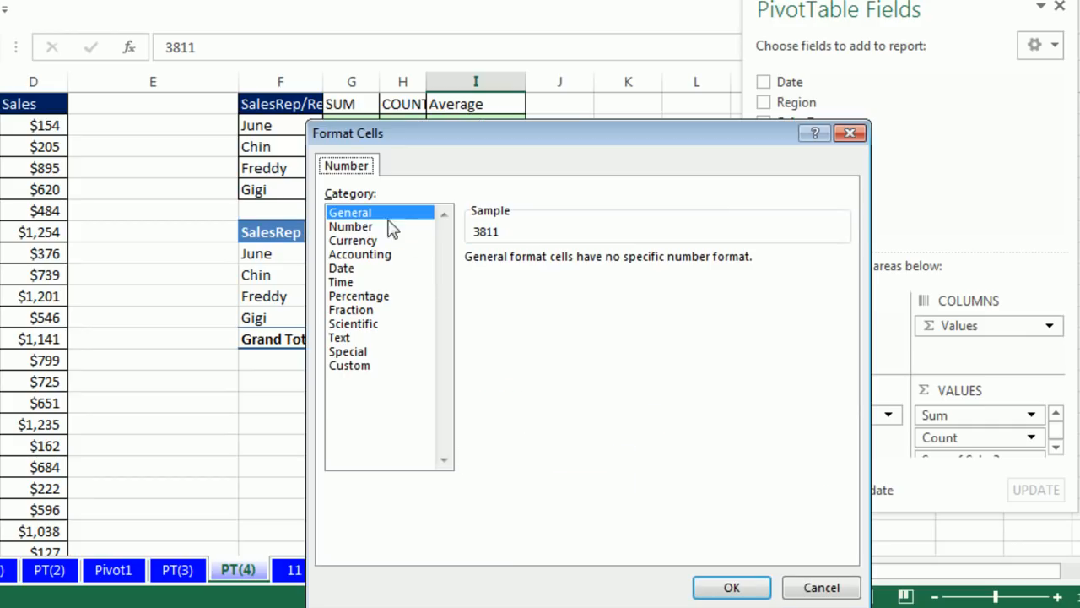
pyautogui.click(352, 240)
pyautogui.doubleClick(610, 265)
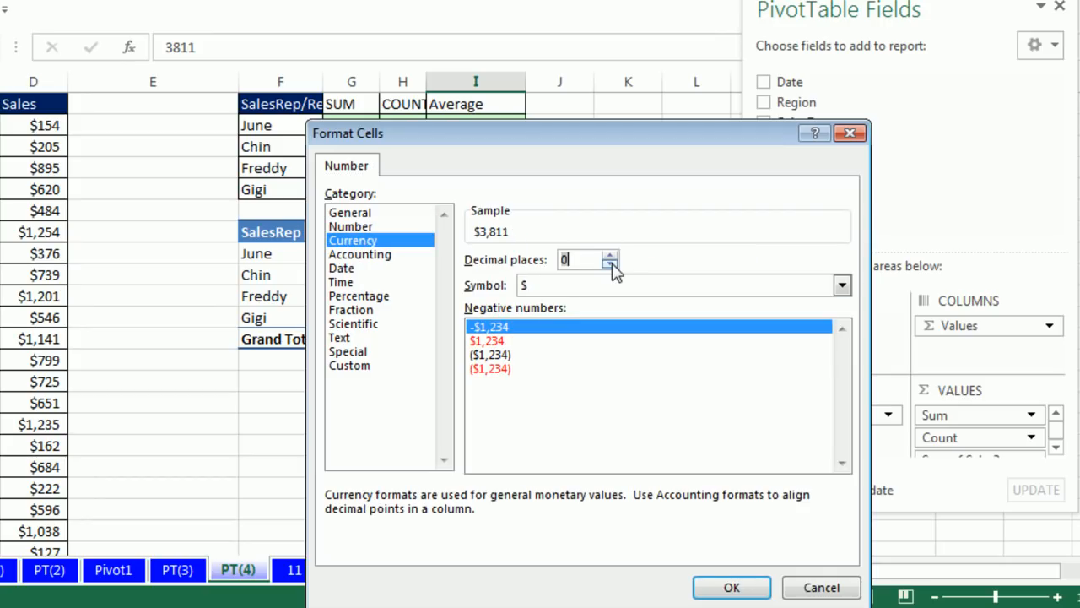
pyautogui.click(729, 586)
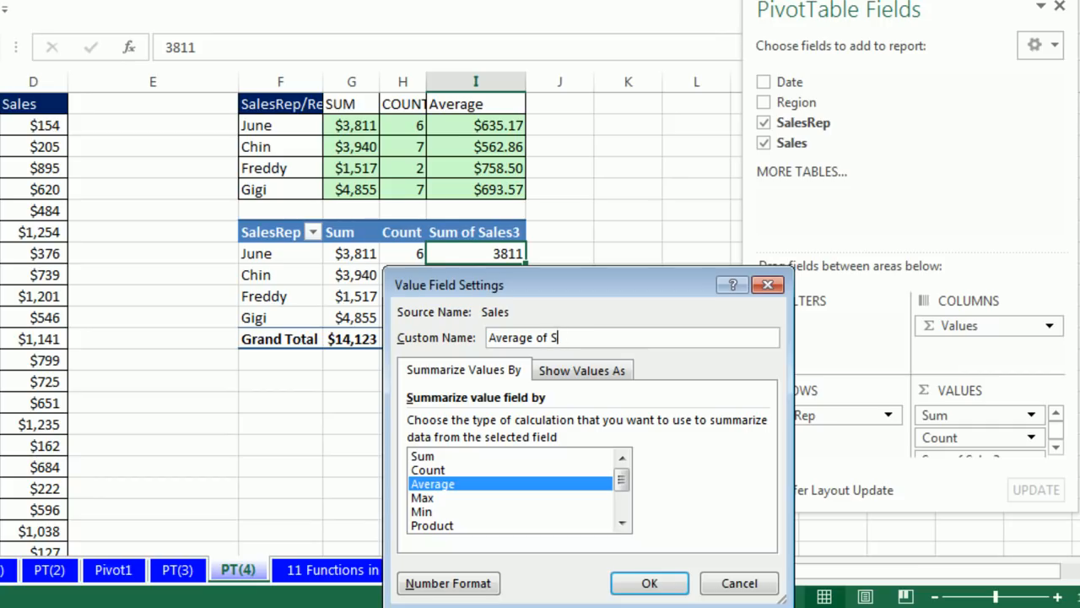
pyautogui.click(649, 583)
# Give columns G through I the same width
pyautogui.moveTo(349, 79); pyautogui.dragTo(561, 101)
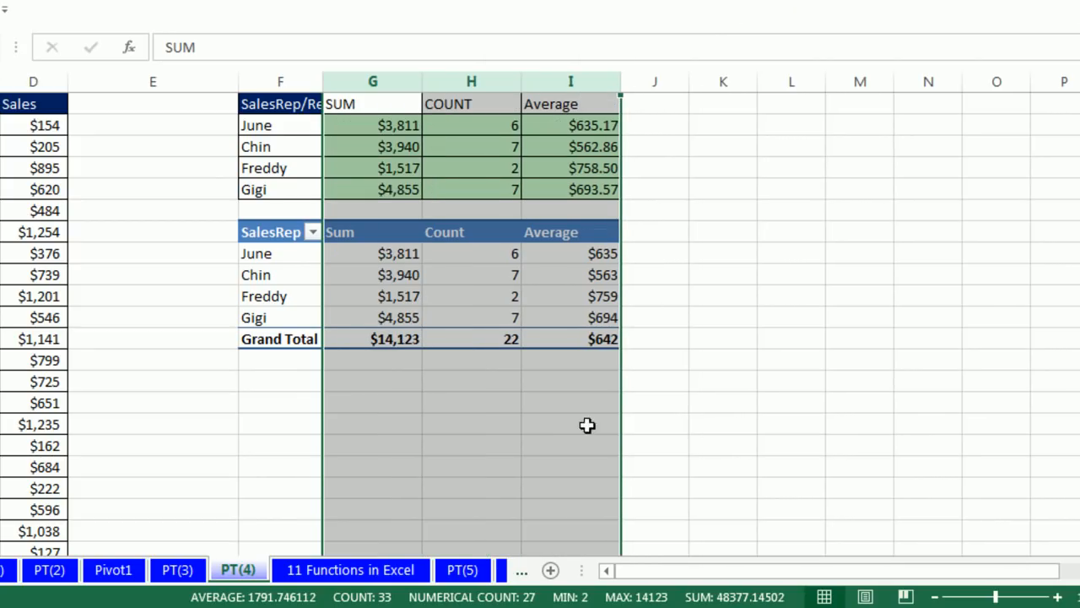
pyautogui.click(556, 418)
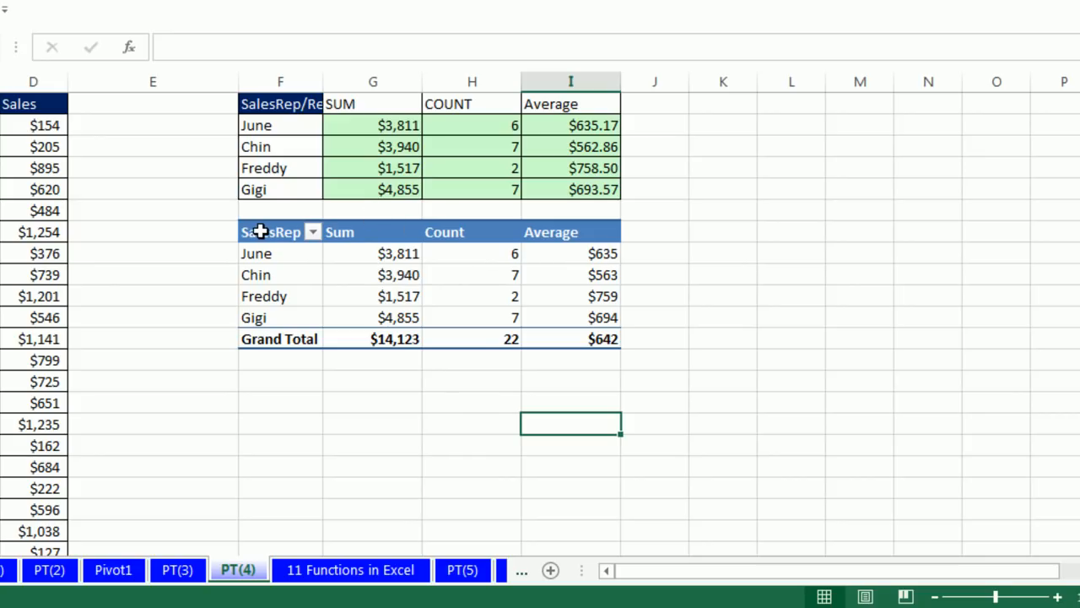
# Copy the whole PivotTable at F29 and paste the copy below it at cell F36
pyautogui.moveTo(260, 232); pyautogui.dragTo(570, 339)
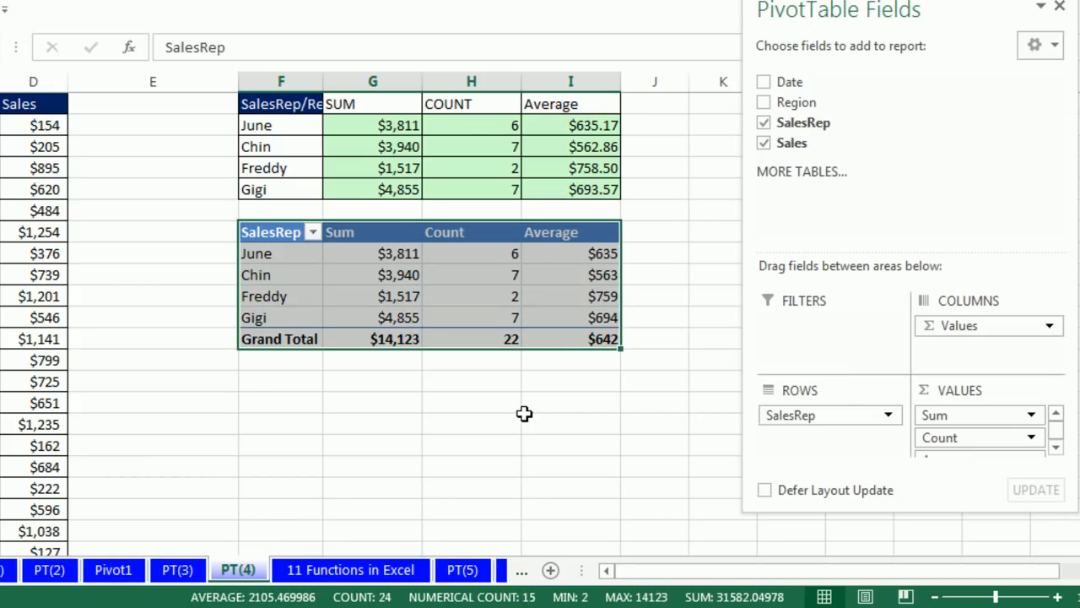
pyautogui.hotkey('ctrl', 'c')
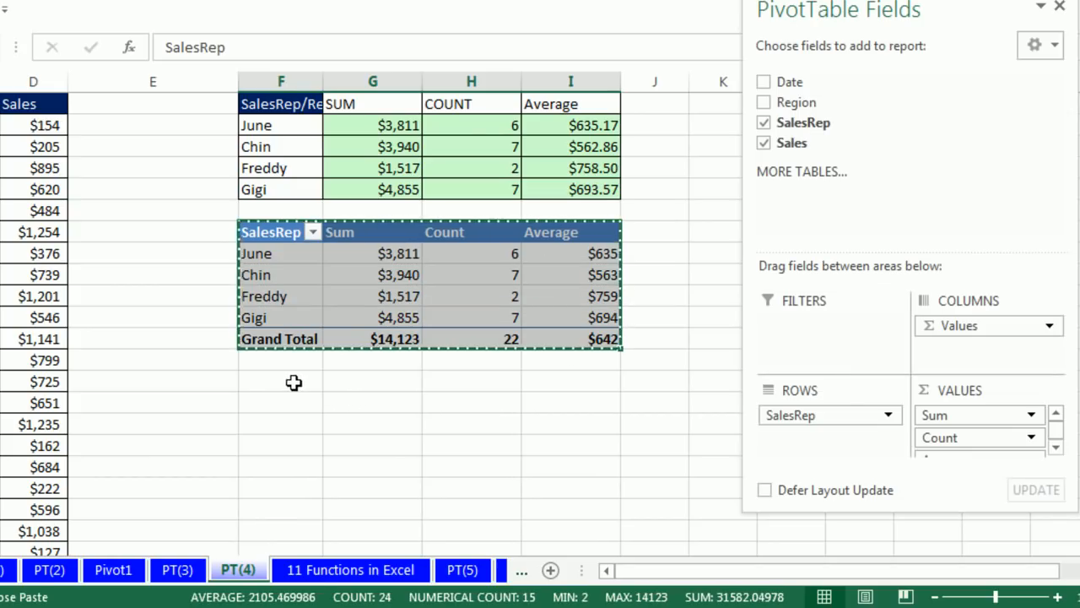
pyautogui.click(292, 382)
pyautogui.hotkey('ctrl', 'v')
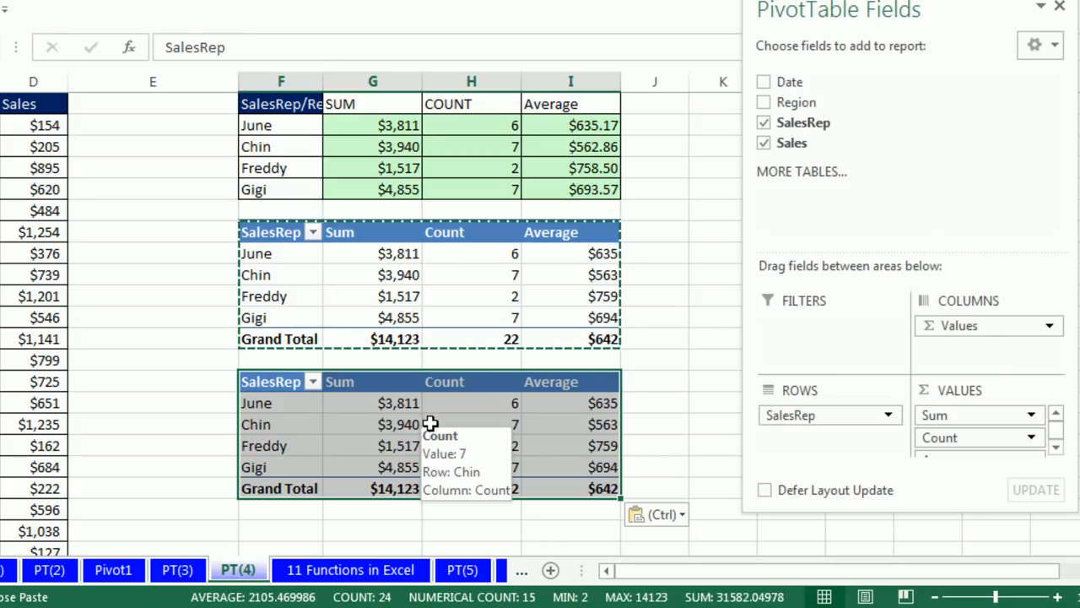
# In the copied PivotTable, remove the Count field and add SalesRep to the values as a count
pyautogui.click(479, 429)
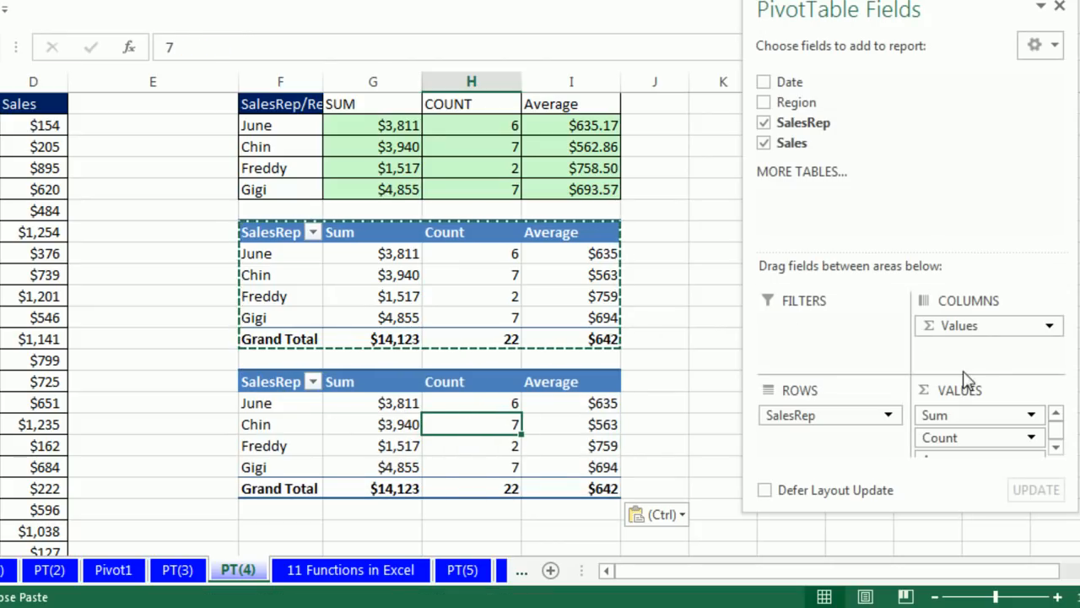
pyautogui.click(1033, 439)
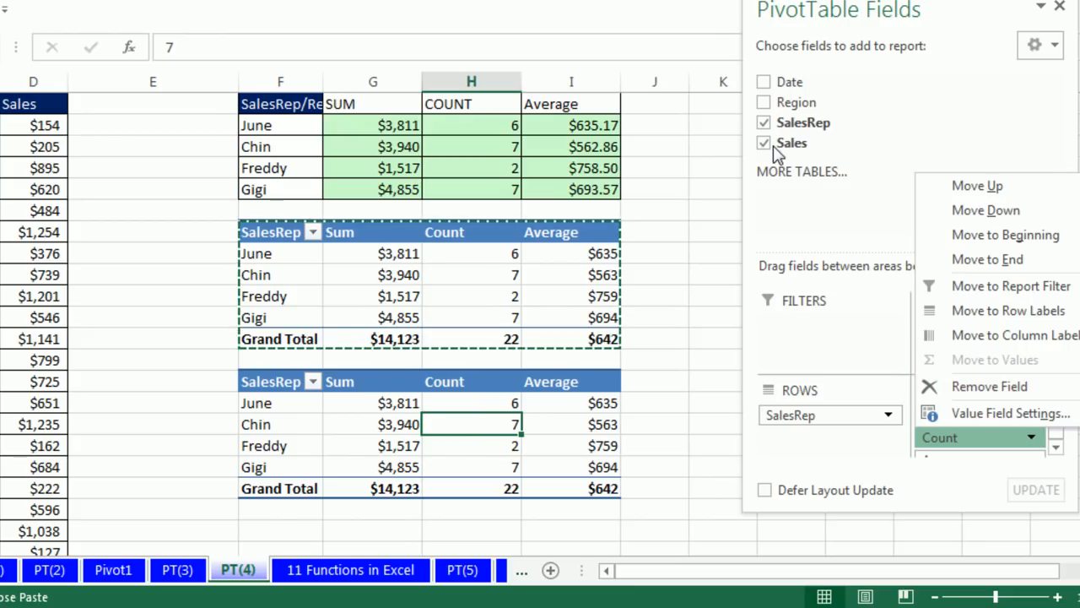
pyautogui.click(989, 388)
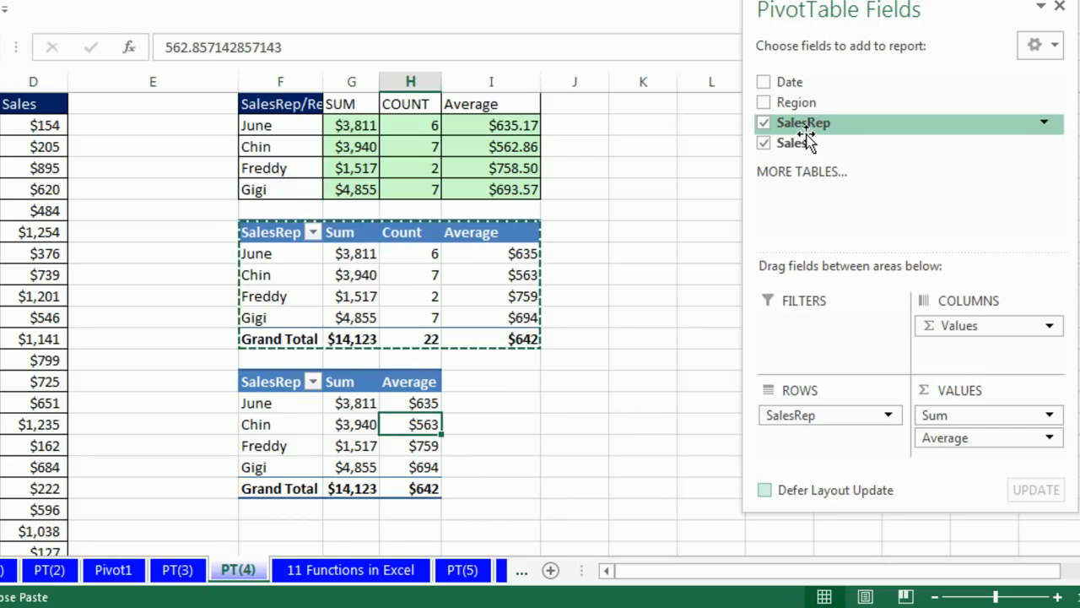
pyautogui.moveTo(798, 125); pyautogui.dragTo(967, 458)
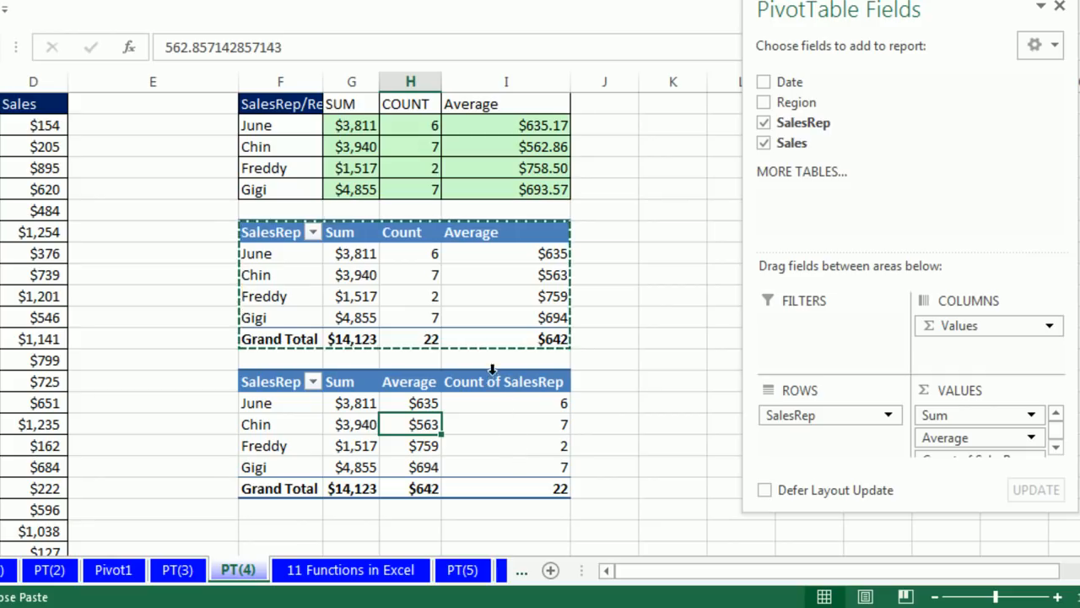
# Check how Count of SalesRep is summarized in its value field settings, and enlarge the field list to show all value fields
pyautogui.moveTo(555, 405)
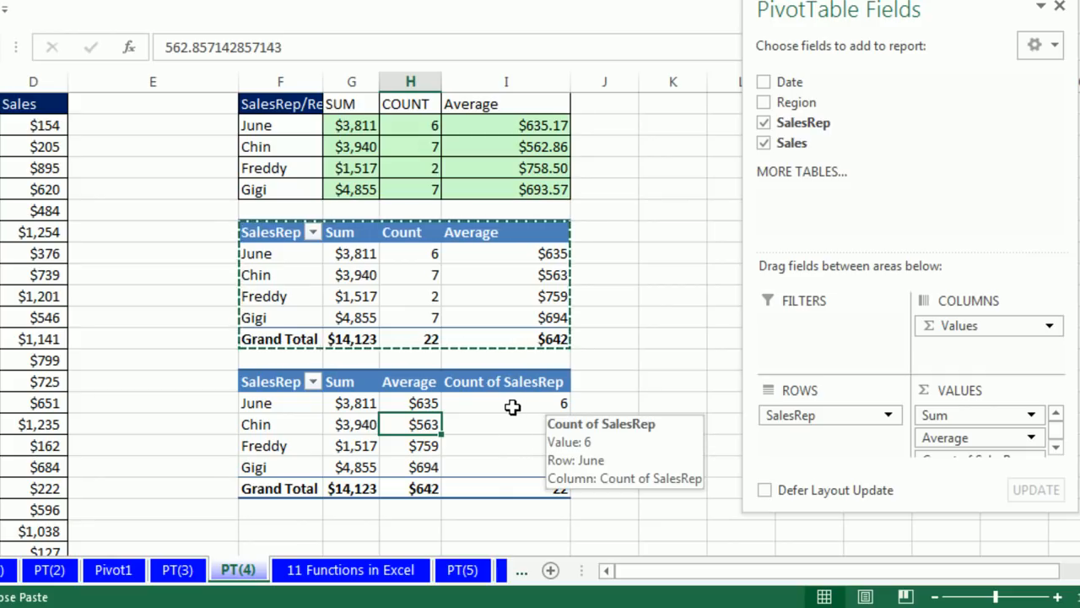
pyautogui.click(512, 407)
pyautogui.rightClick(513, 408)
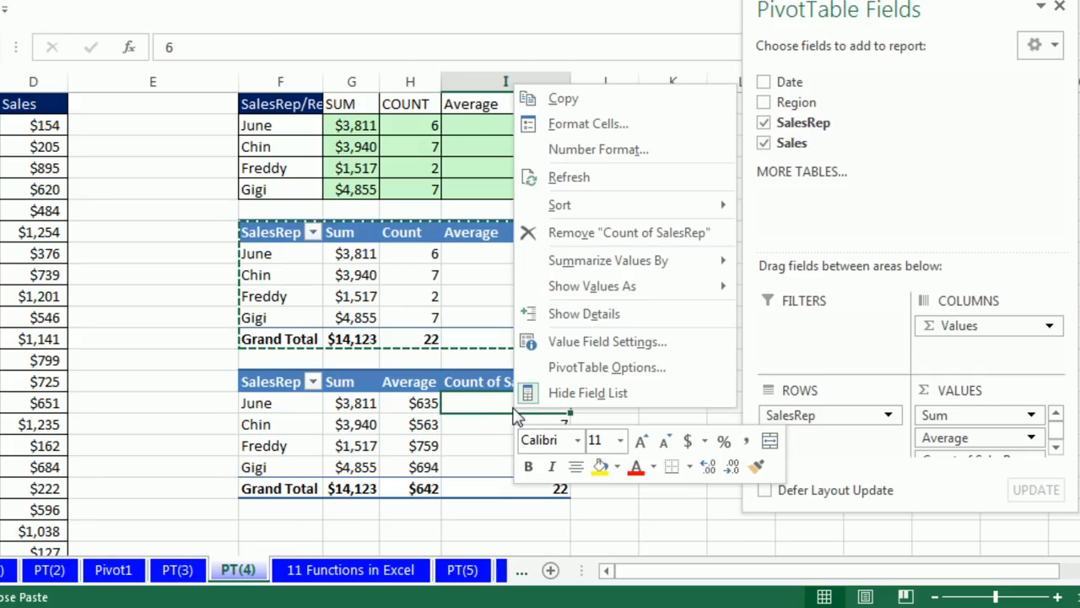
pyautogui.click(566, 344)
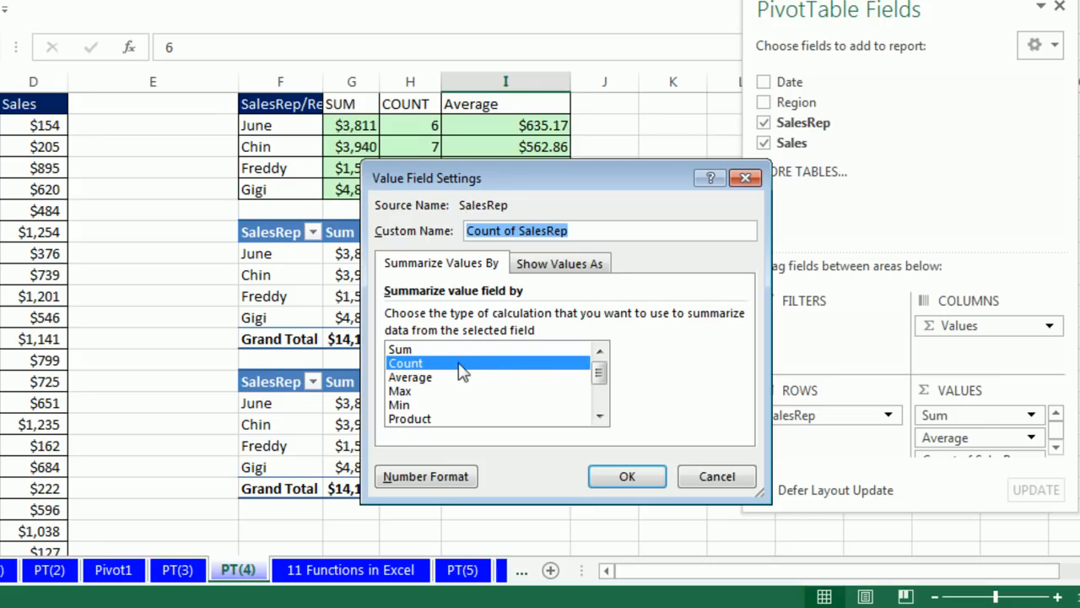
pyautogui.click(625, 477)
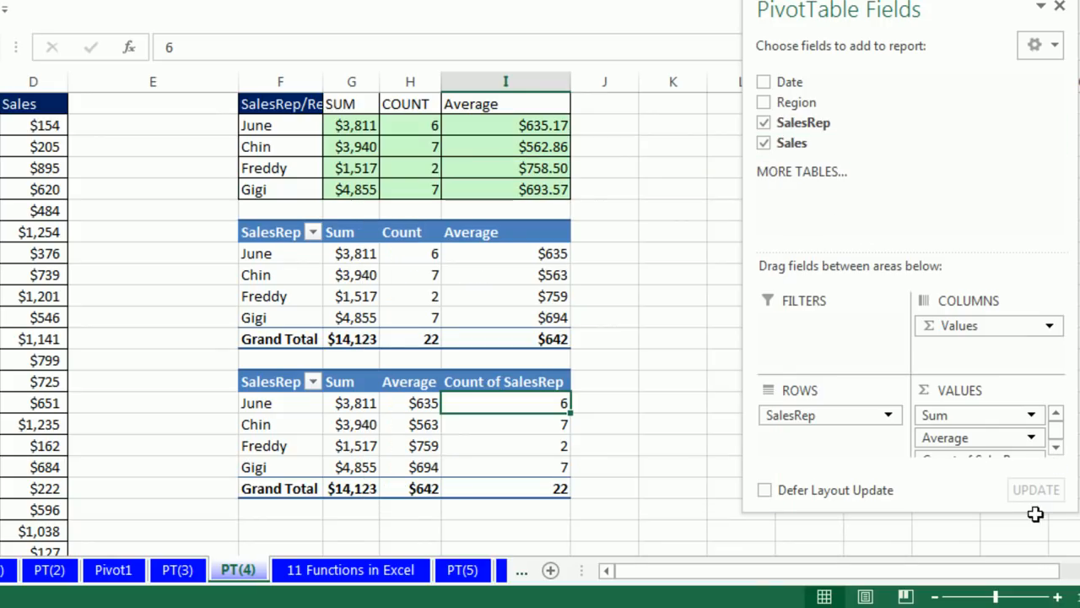
pyautogui.moveTo(1022, 509); pyautogui.dragTo(1023, 566)
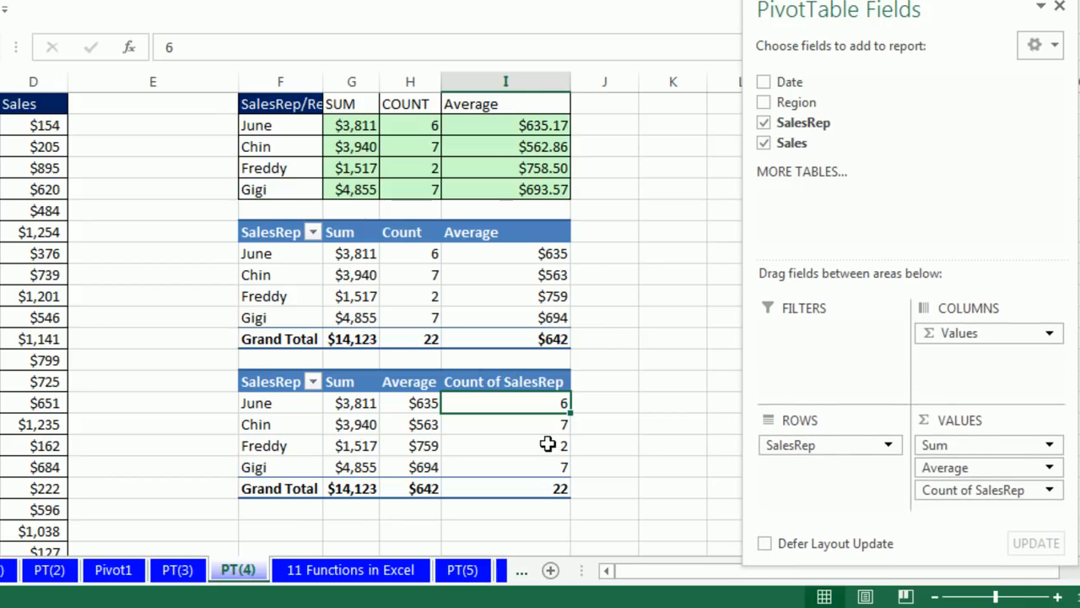
# Rename the Count of SalesRep header in the copied PivotTable as Count, and select the four Average values beside it
pyautogui.moveTo(549, 444)
pyautogui.click(551, 381)
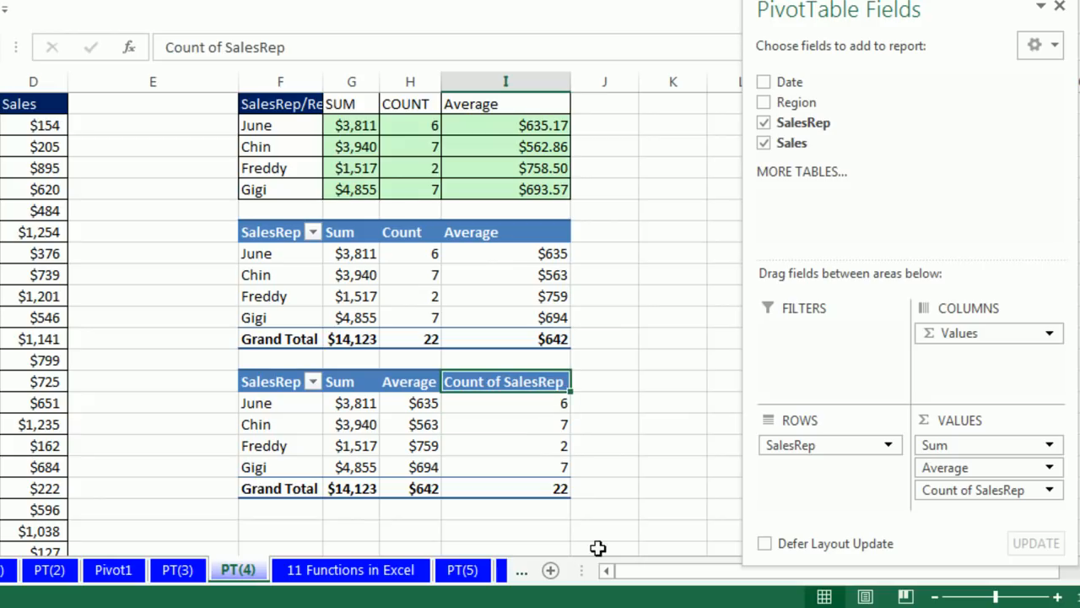
pyautogui.press('F2')
pyautogui.press('BackSpace')
pyautogui.press('BackSpace')
pyautogui.press('BackSpace')
pyautogui.press('BackSpace')
pyautogui.press('BackSpace')
pyautogui.press('BackSpace')
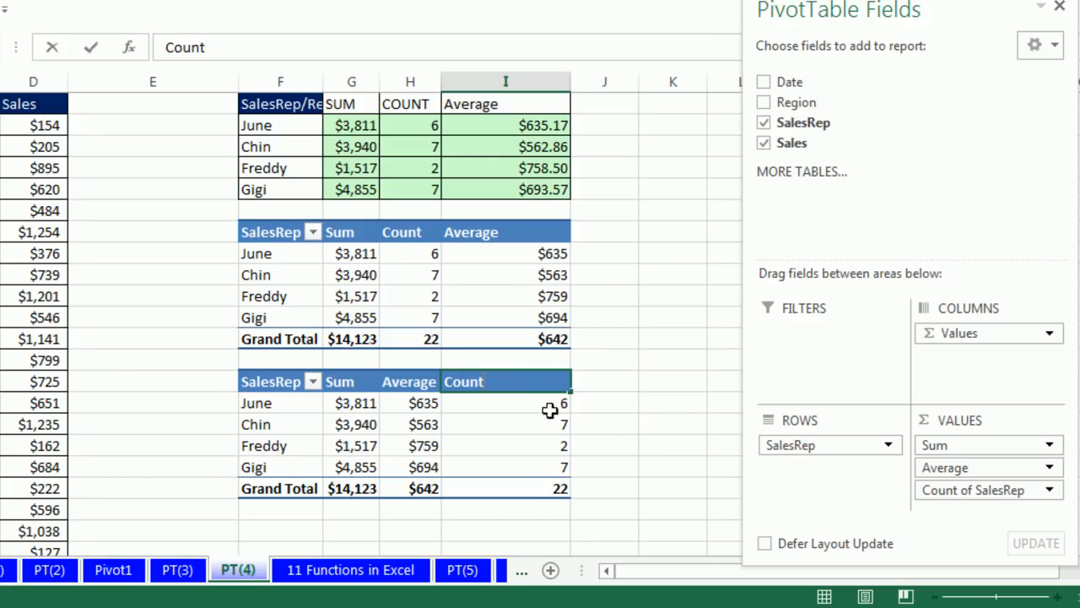
pyautogui.moveTo(412, 404); pyautogui.dragTo(411, 467)
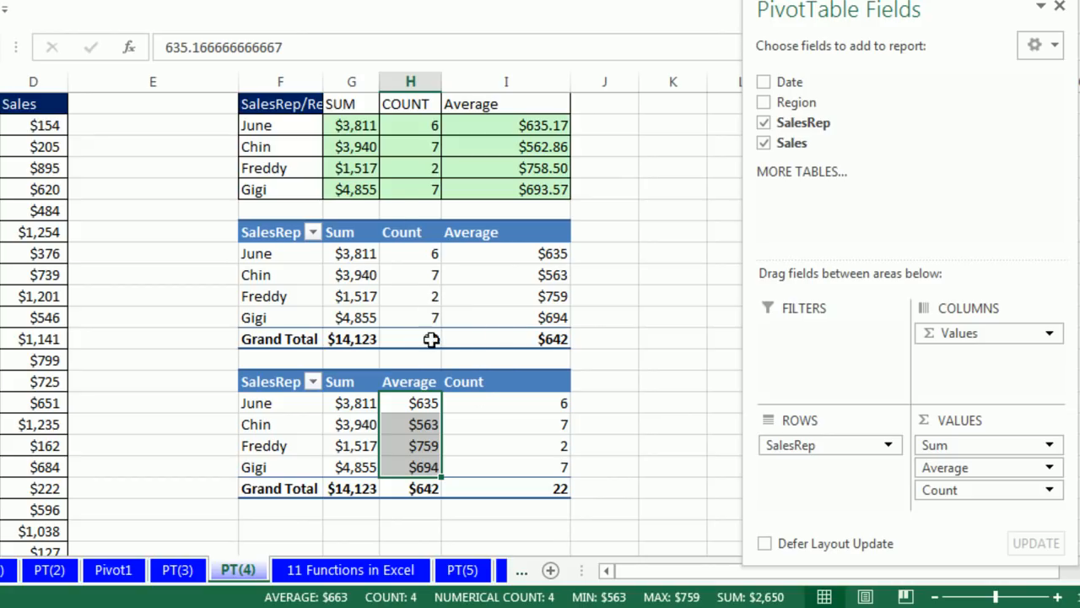
# Switch to the PT(5) sheet and examine its sales records and the individual dates in the Date column
pyautogui.click(464, 570)
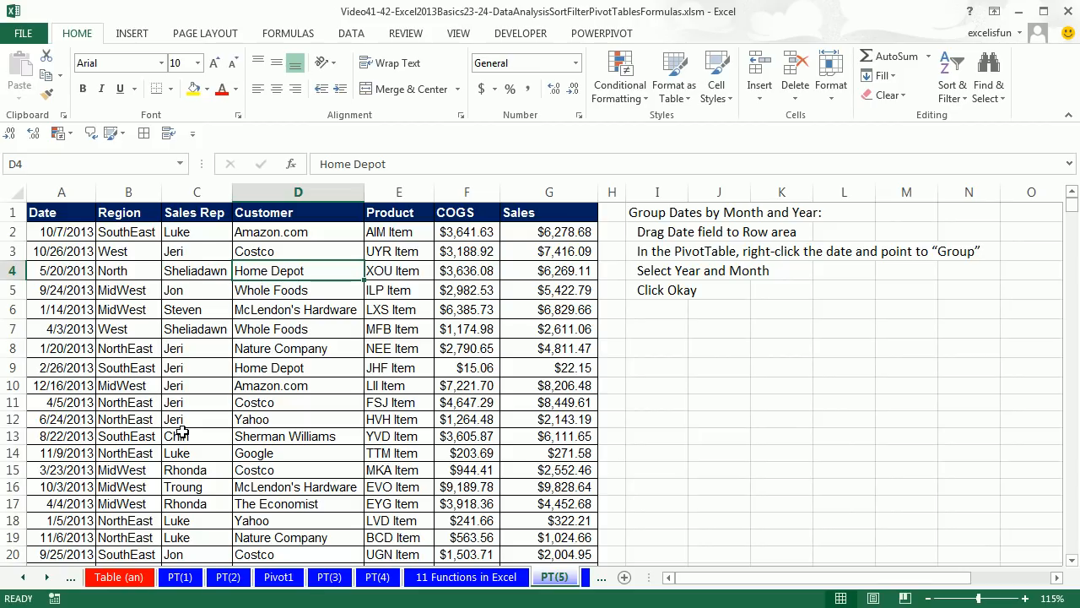
pyautogui.moveTo(47, 290); pyautogui.dragTo(538, 290)
pyautogui.moveTo(32, 329)
pyautogui.mouseDown()
pyautogui.moveTo(393, 329)
pyautogui.moveTo(51, 329)
pyautogui.mouseUp()
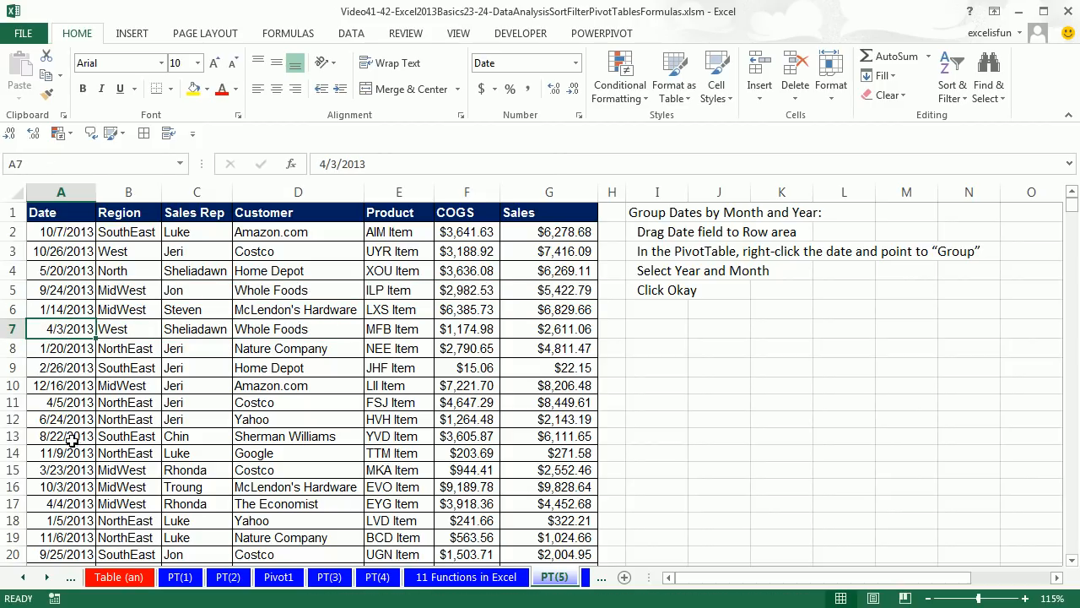
pyautogui.click(66, 402)
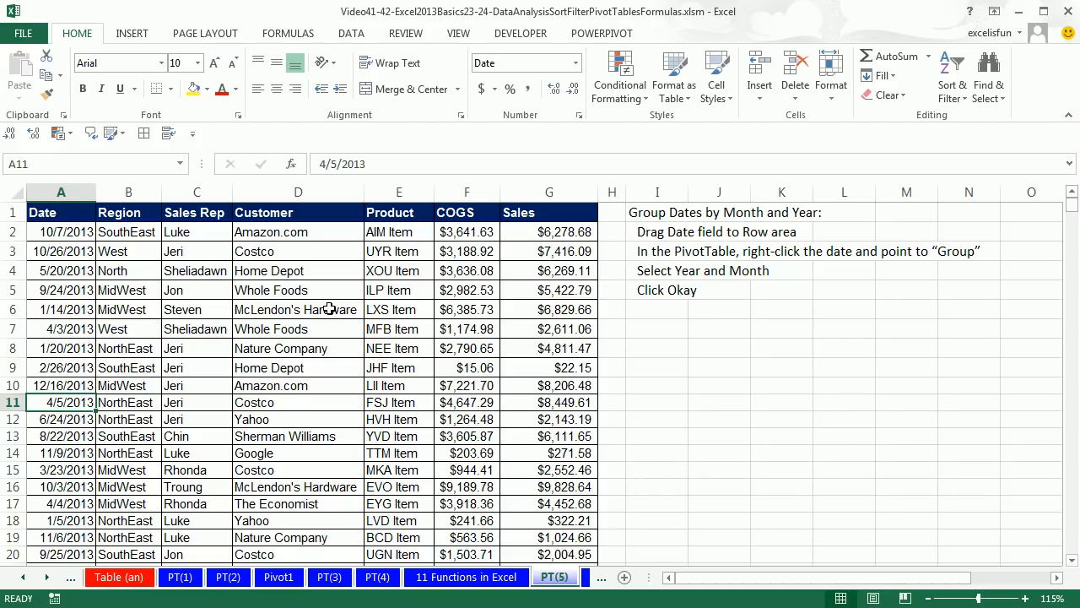
# Create a PivotTable on a new worksheet from the PT(5) data range A1:G2000
pyautogui.click(300, 312)
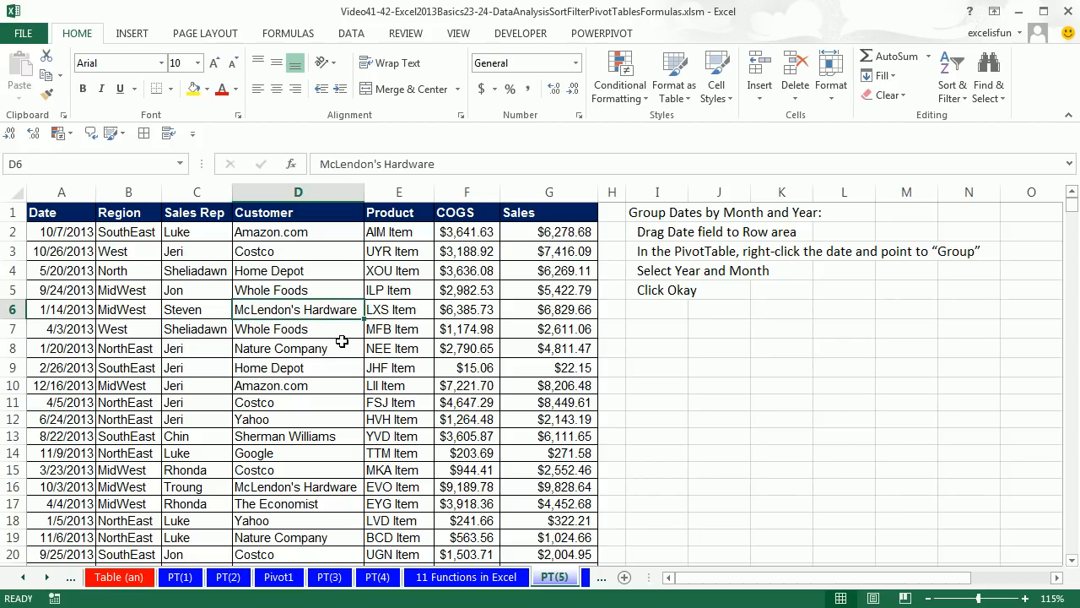
pyautogui.press('alt')
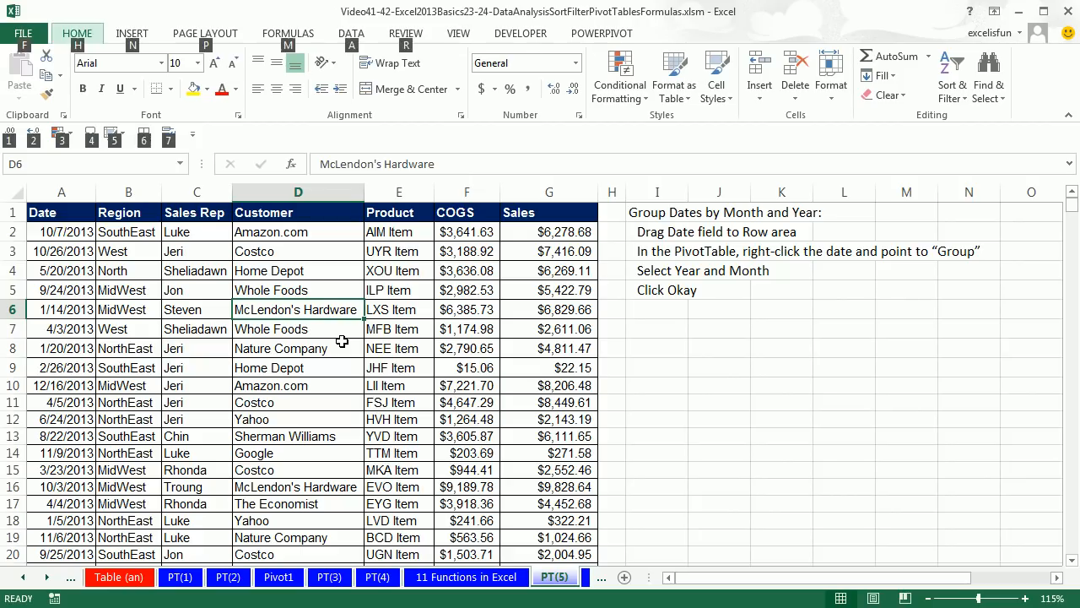
pyautogui.press('n')
pyautogui.press('v')
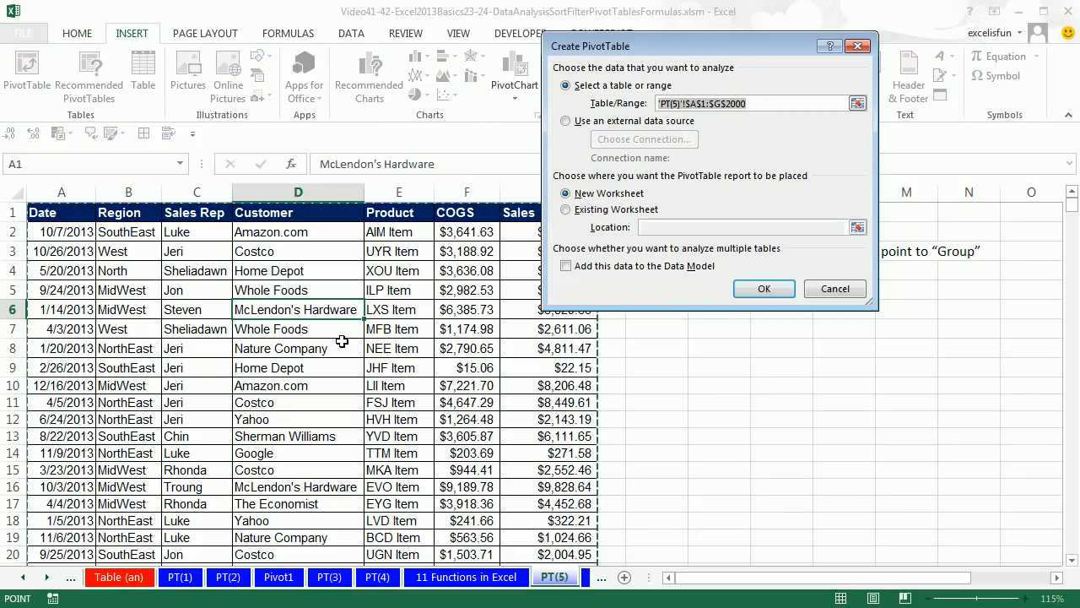
pyautogui.press('Return')
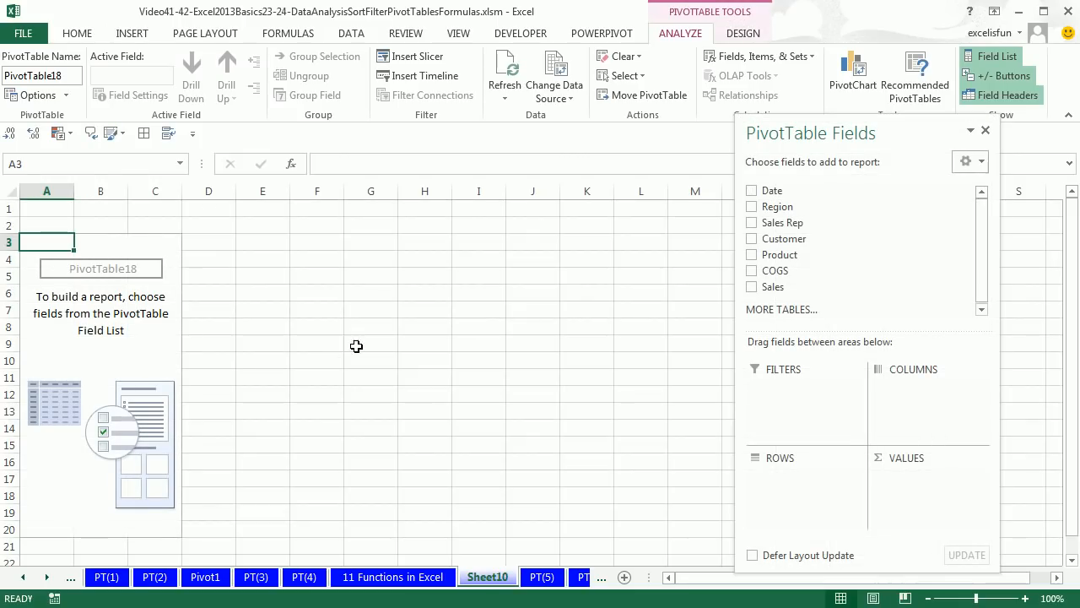
# Add Date to the rows and Sales to the values of the new PivotTable
pyautogui.moveTo(809, 135); pyautogui.dragTo(437, 141)
pyautogui.moveTo(386, 197); pyautogui.dragTo(403, 488)
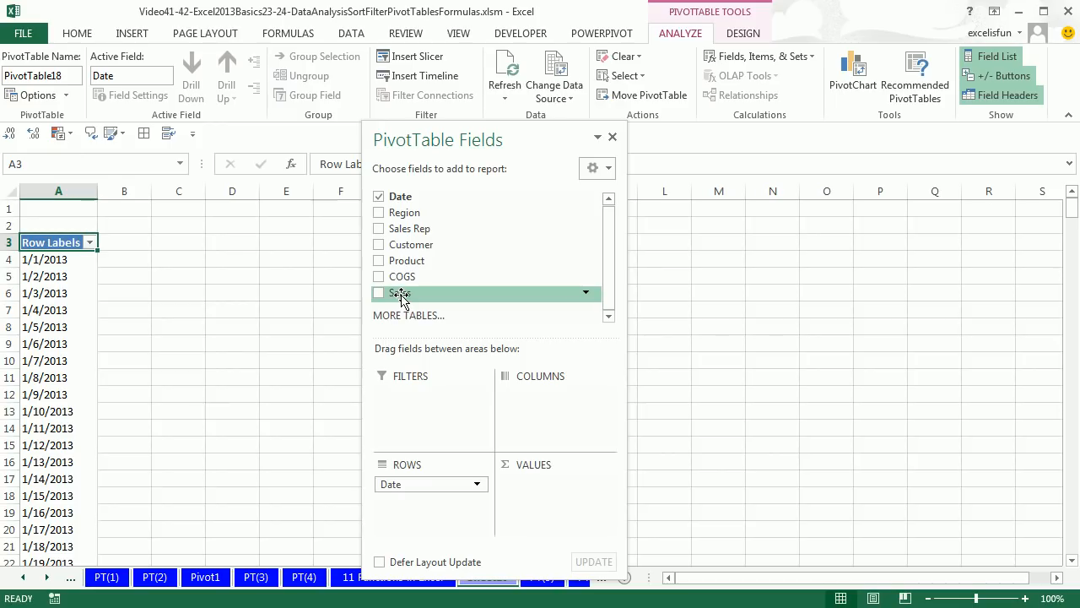
pyautogui.moveTo(400, 300); pyautogui.dragTo(570, 502)
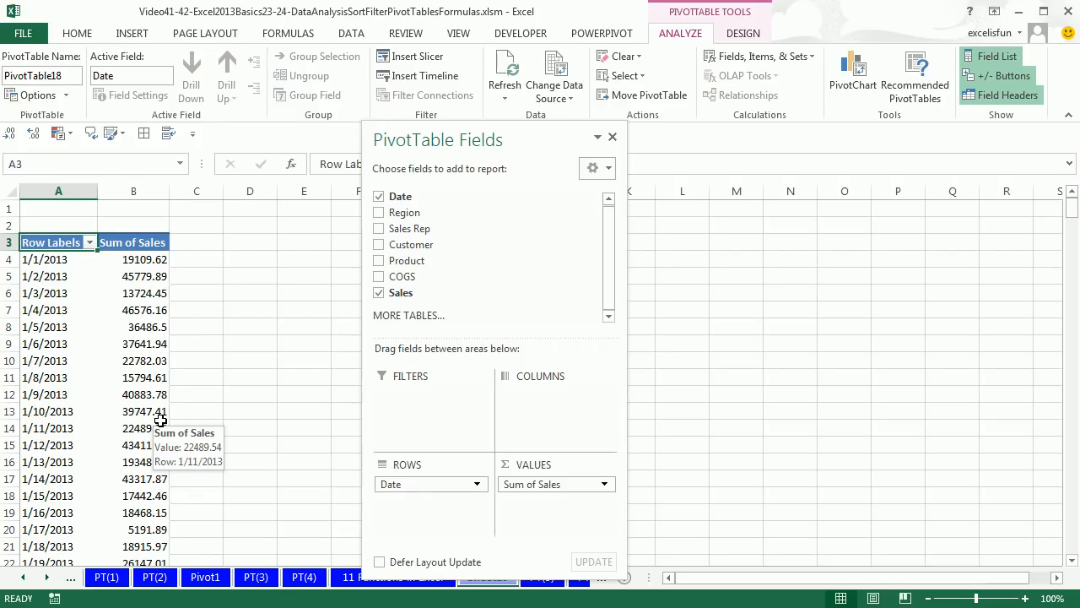
# Group the PivotTable's Date row field by both Months and Years
pyautogui.rightClick(45, 348)
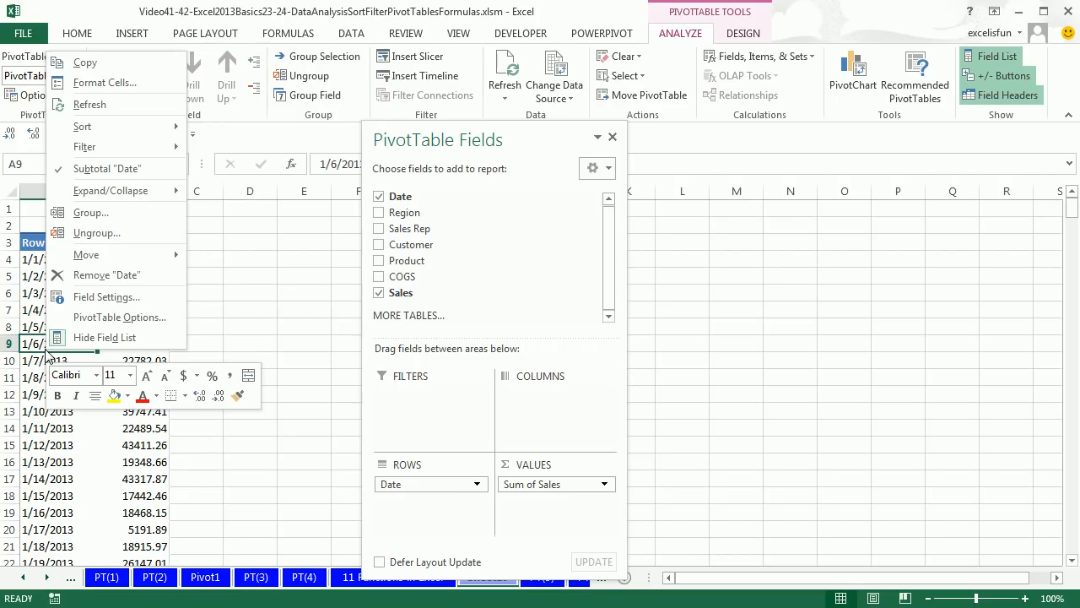
pyautogui.click(95, 218)
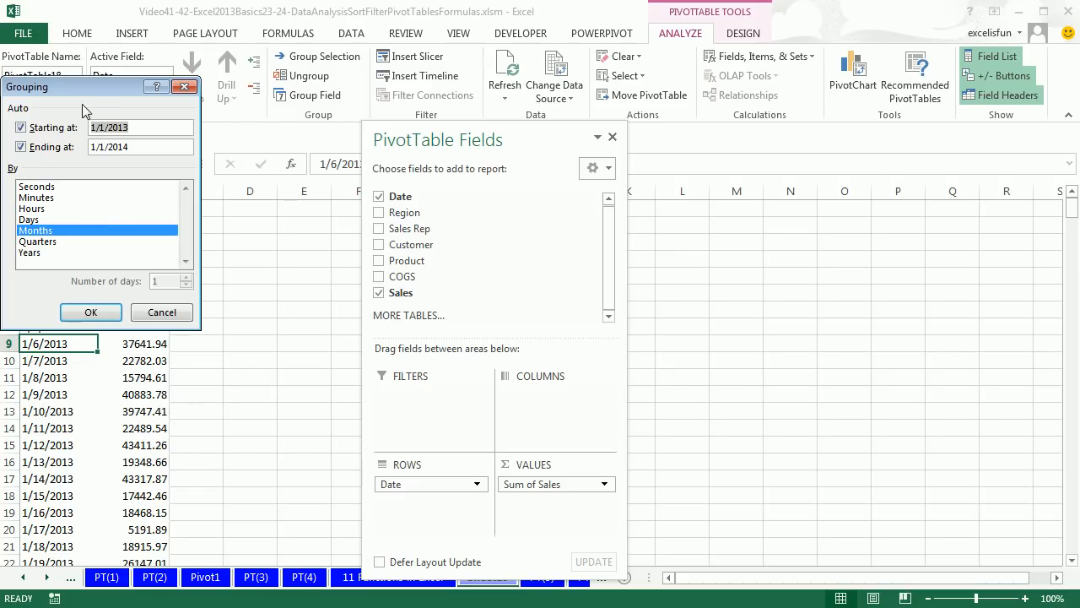
pyautogui.moveTo(70, 91); pyautogui.dragTo(242, 194)
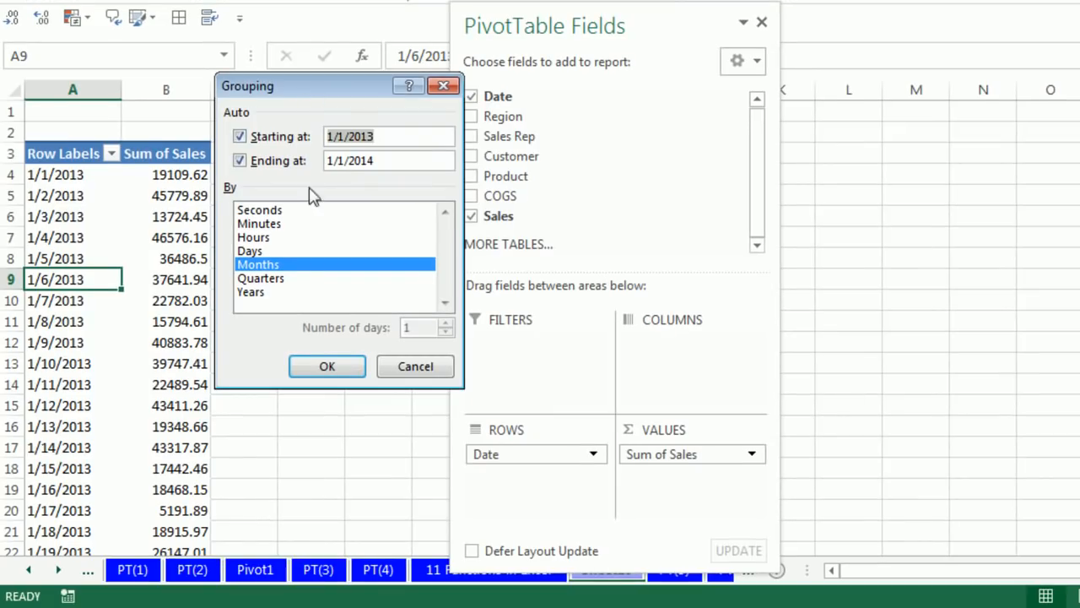
pyautogui.click(256, 293)
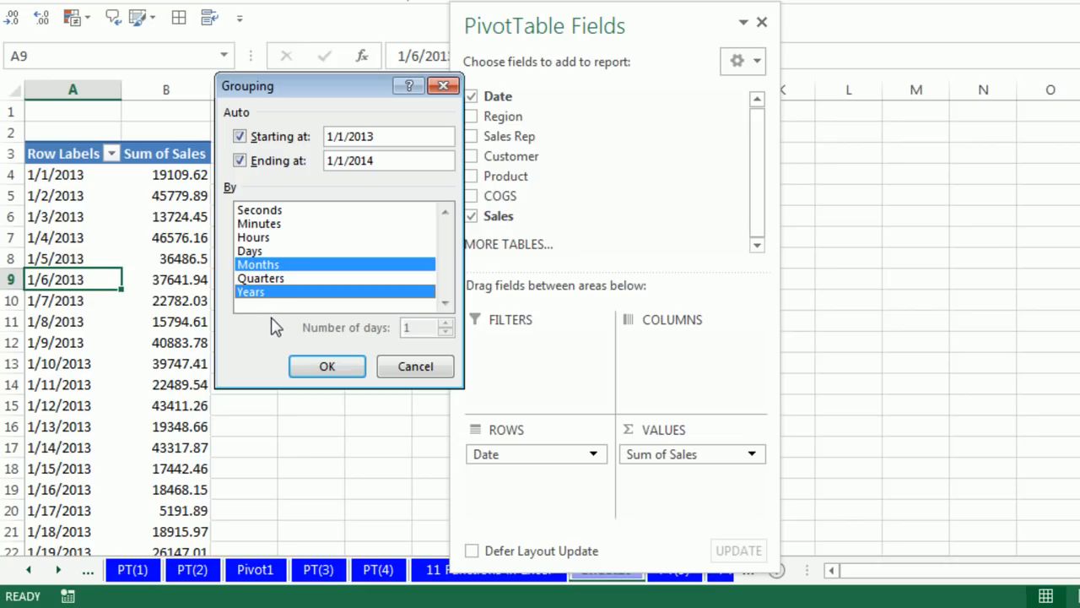
pyautogui.click(332, 371)
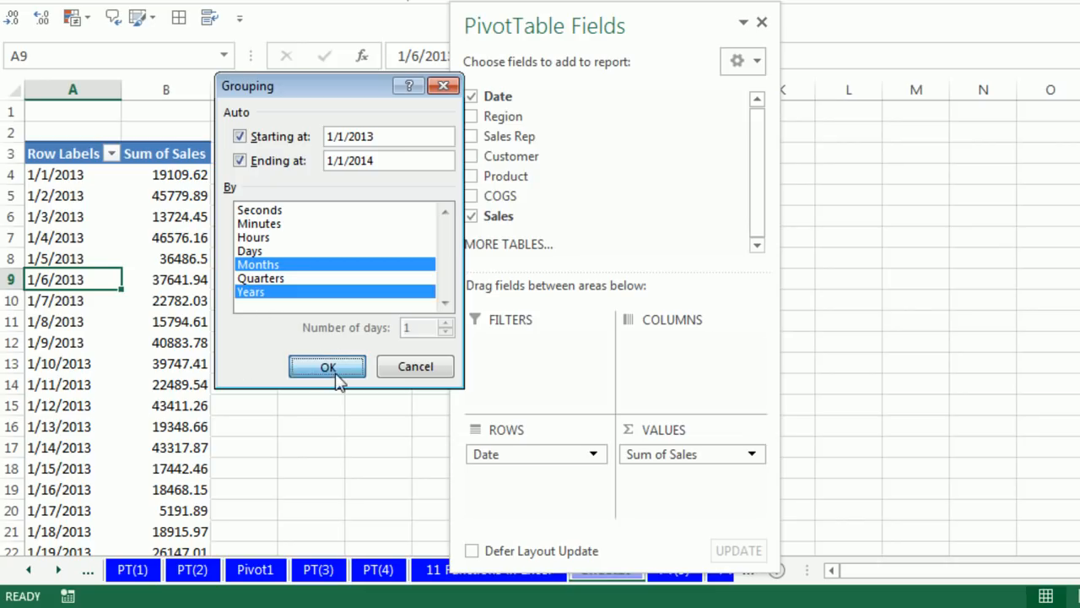
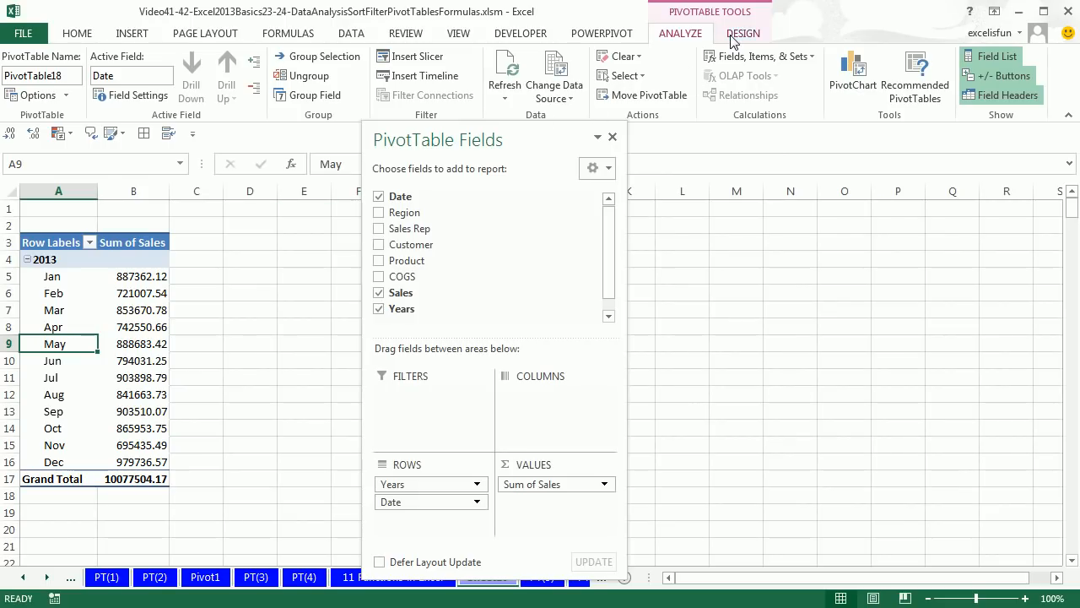
# Show the monthly sales PivotTable in tabular form and apply the Accounting number format to Sum of Sales
pyautogui.click(741, 34)
pyautogui.click(113, 81)
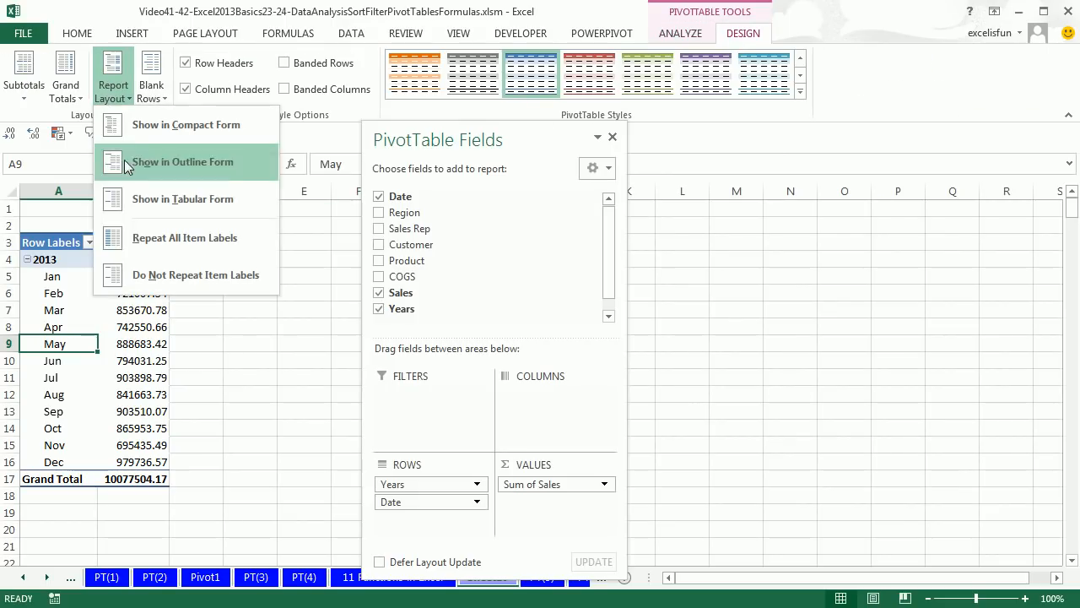
pyautogui.click(140, 203)
pyautogui.rightClick(177, 276)
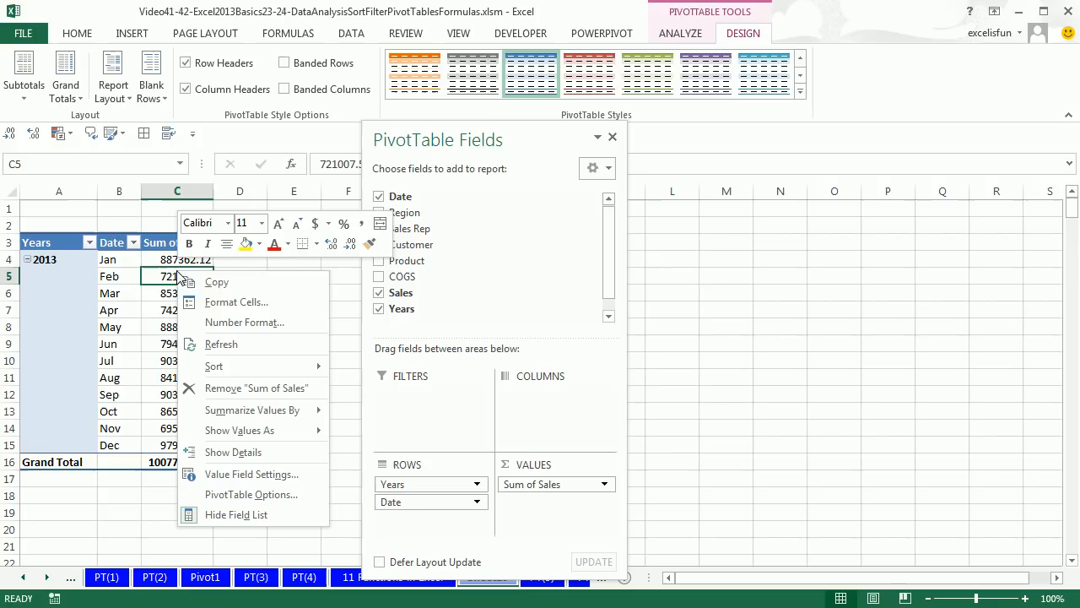
pyautogui.click(221, 322)
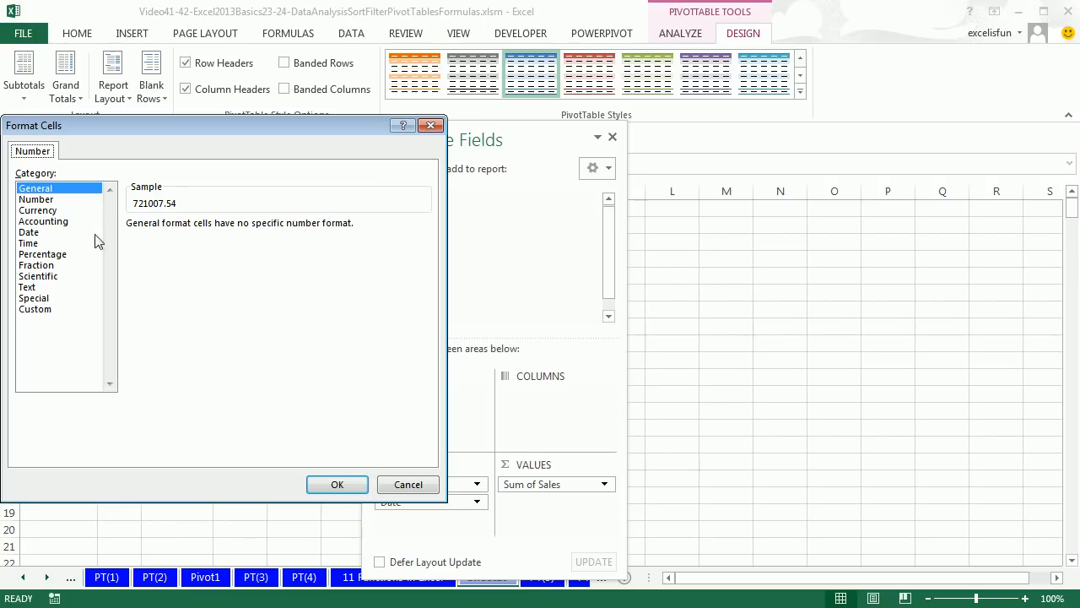
pyautogui.click(54, 222)
pyautogui.click(337, 484)
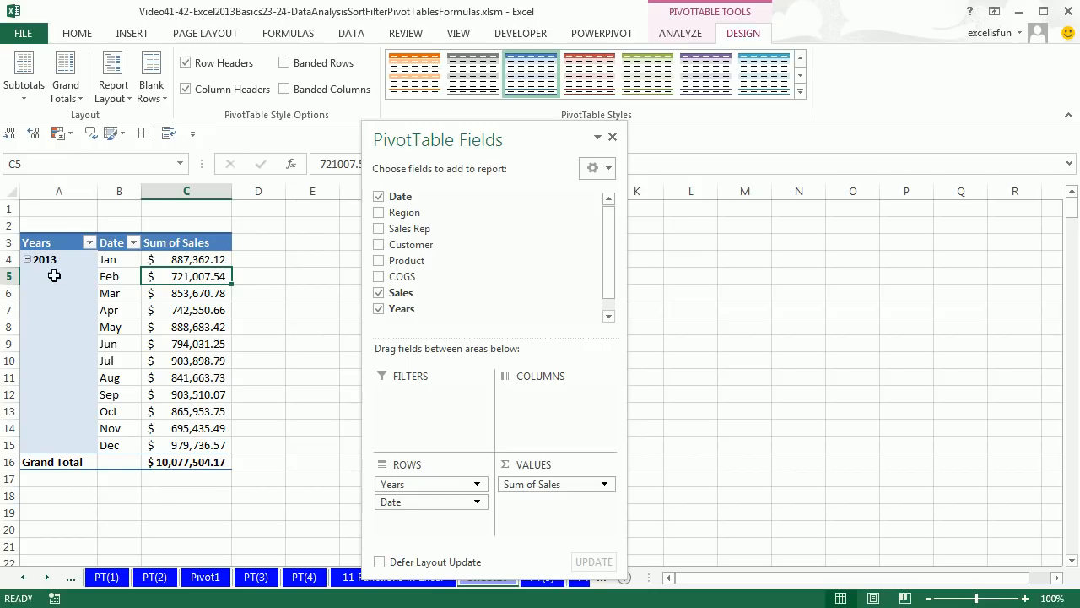
# Take the Years field out of the PivotTable and return it to the rows above Date
pyautogui.click(379, 310)
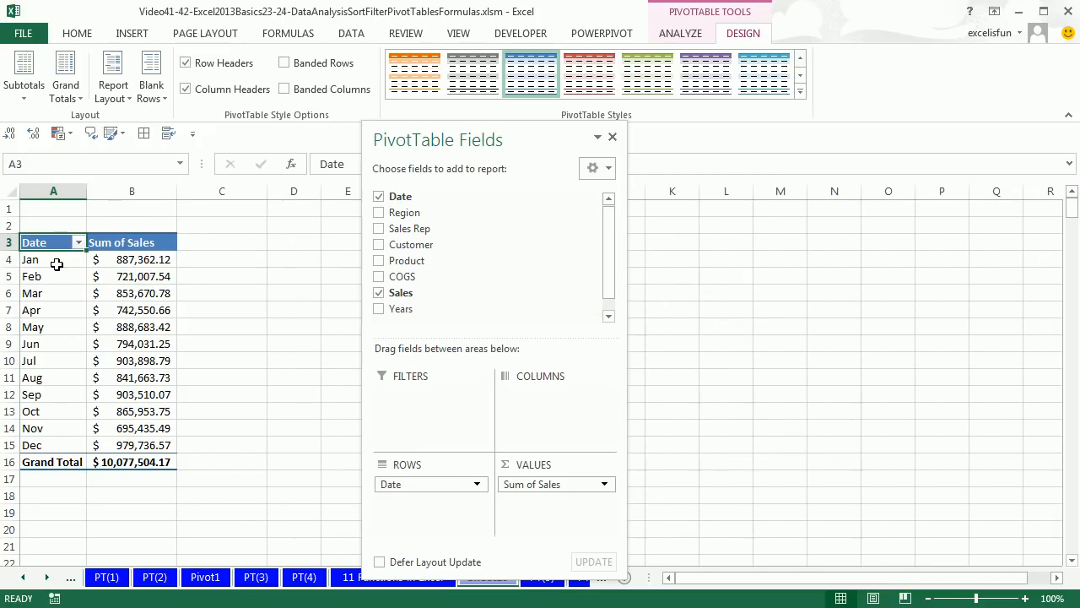
pyautogui.click(379, 310)
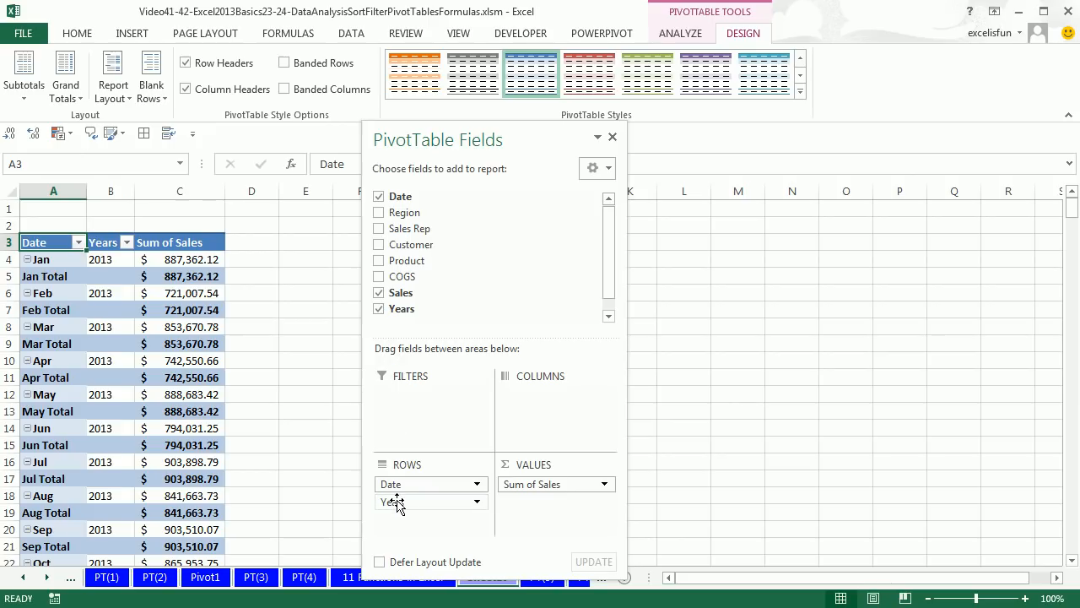
pyautogui.click(379, 310)
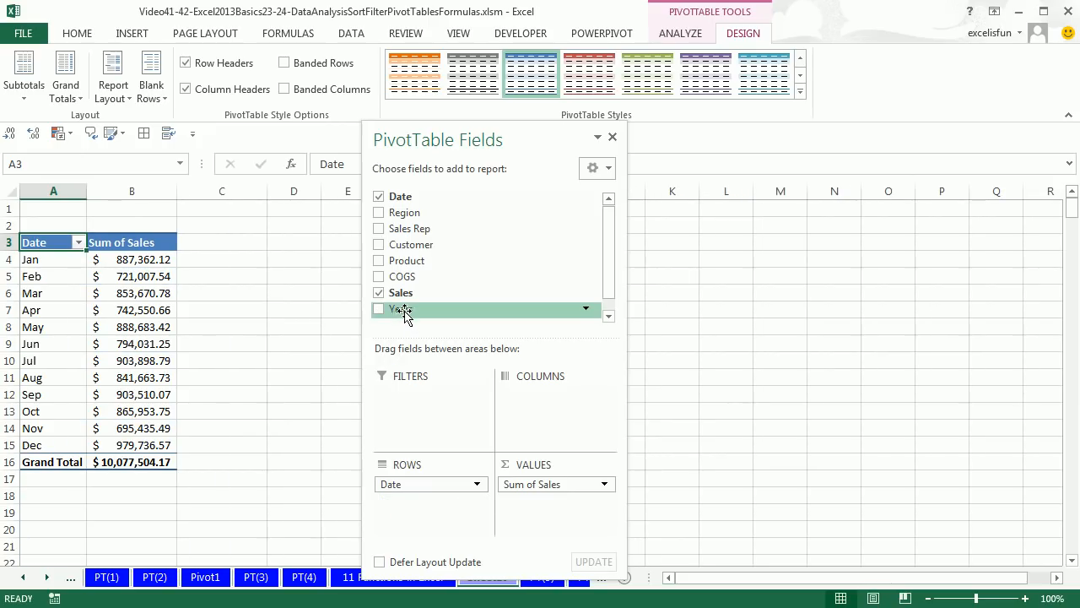
pyautogui.moveTo(402, 309); pyautogui.dragTo(403, 483)
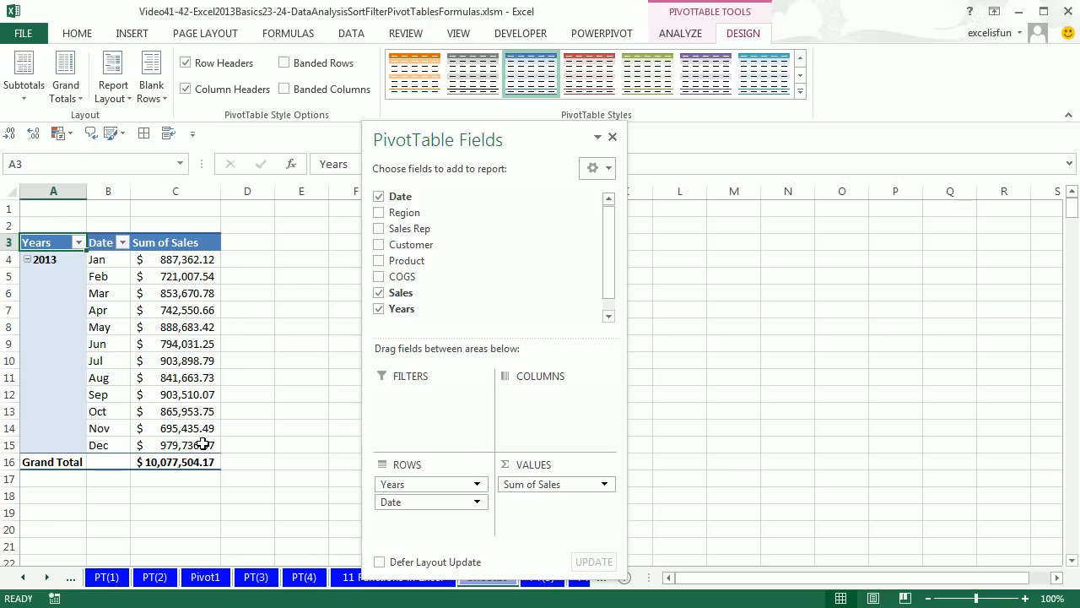
# Rename the worksheet holding the monthly sales PivotTable as Pivot2
pyautogui.moveTo(559, 139); pyautogui.dragTo(437, 79)
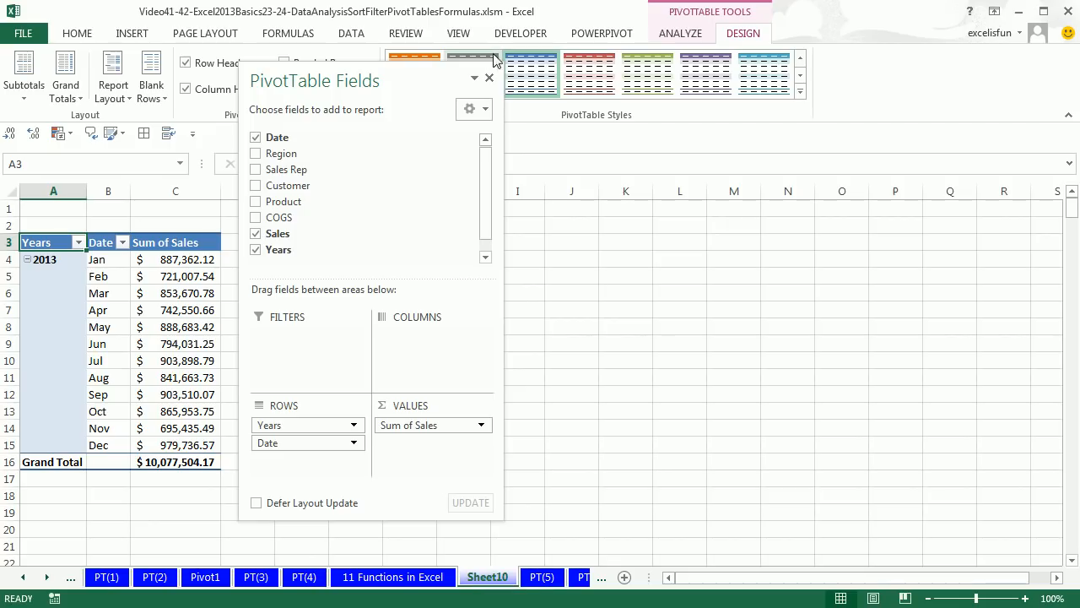
pyautogui.click(585, 309)
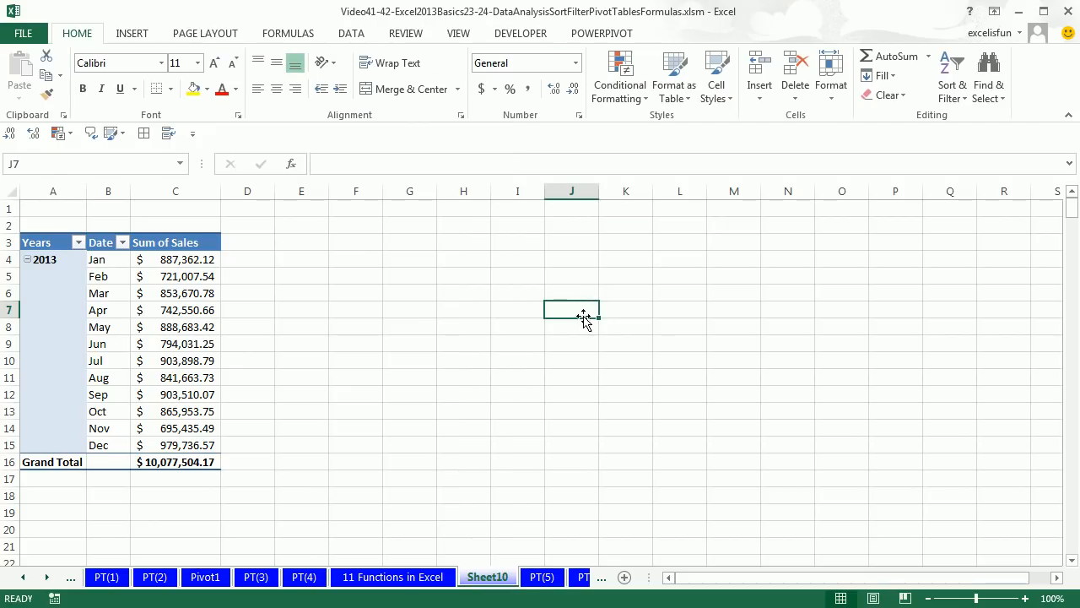
pyautogui.doubleClick(504, 582)
pyautogui.write('Pivot2')
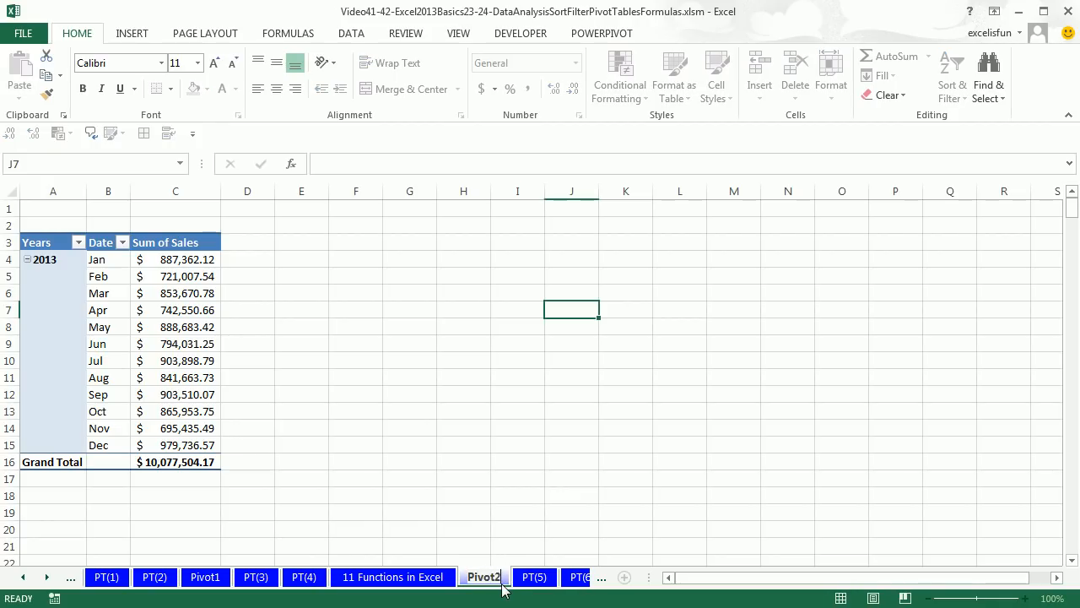
pyautogui.press('Return')
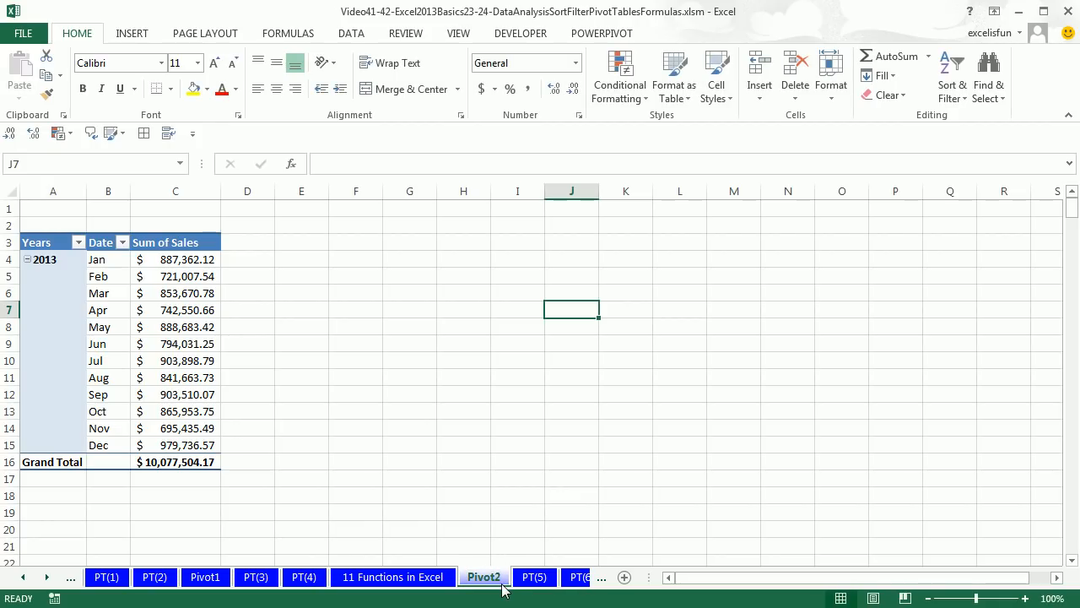
# Reorder the worksheets so that Pivot2 comes directly after PT(5)
pyautogui.click(47, 577)
pyautogui.click(46, 578)
pyautogui.click(46, 578)
pyautogui.click(47, 578)
pyautogui.moveTo(290, 577); pyautogui.dragTo(370, 547)
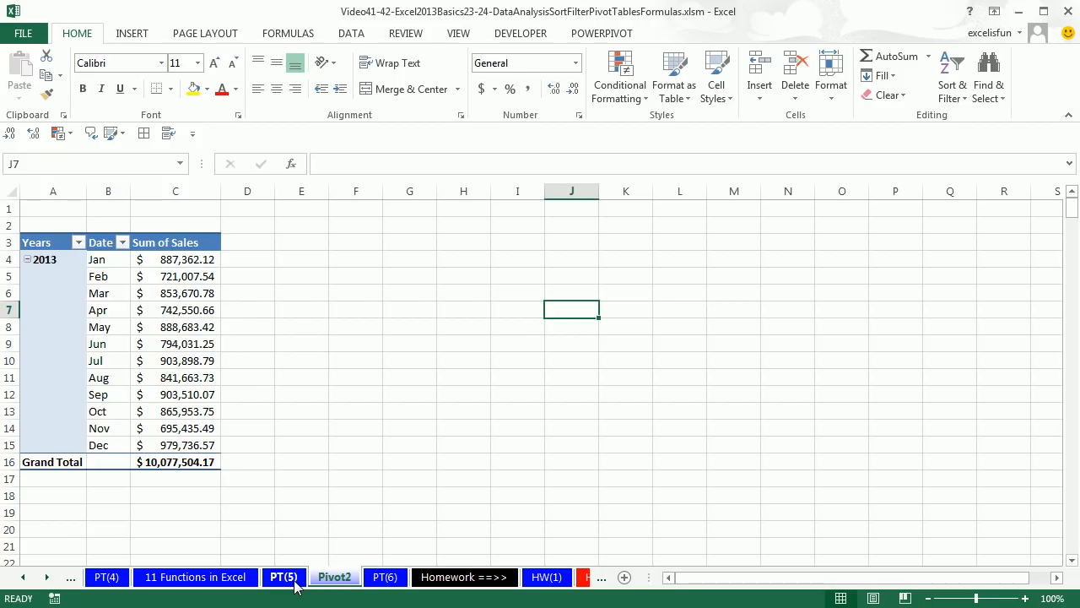
# Switch to the PT(6) sheet and examine its Region and SalesRep columns and the extent of its records
pyautogui.click(386, 578)
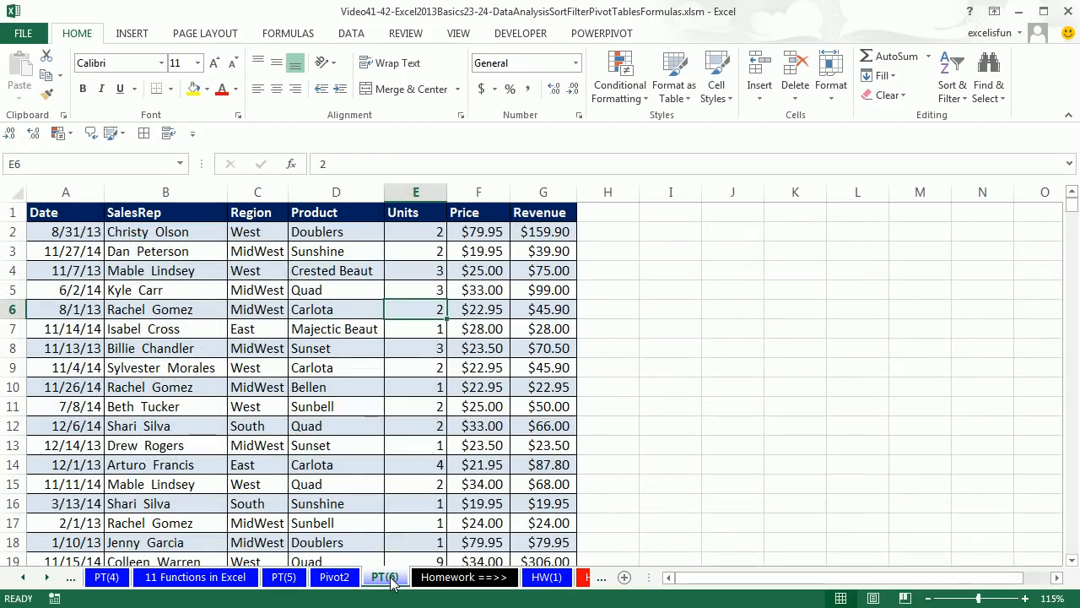
pyautogui.click(258, 388)
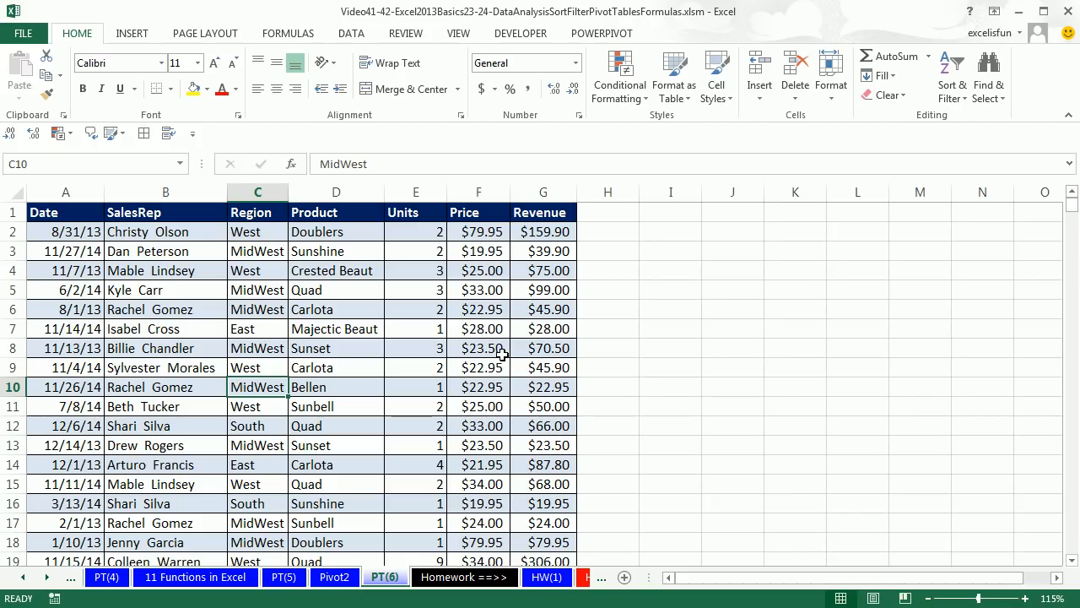
pyautogui.click(267, 291)
pyautogui.moveTo(243, 213); pyautogui.dragTo(250, 325)
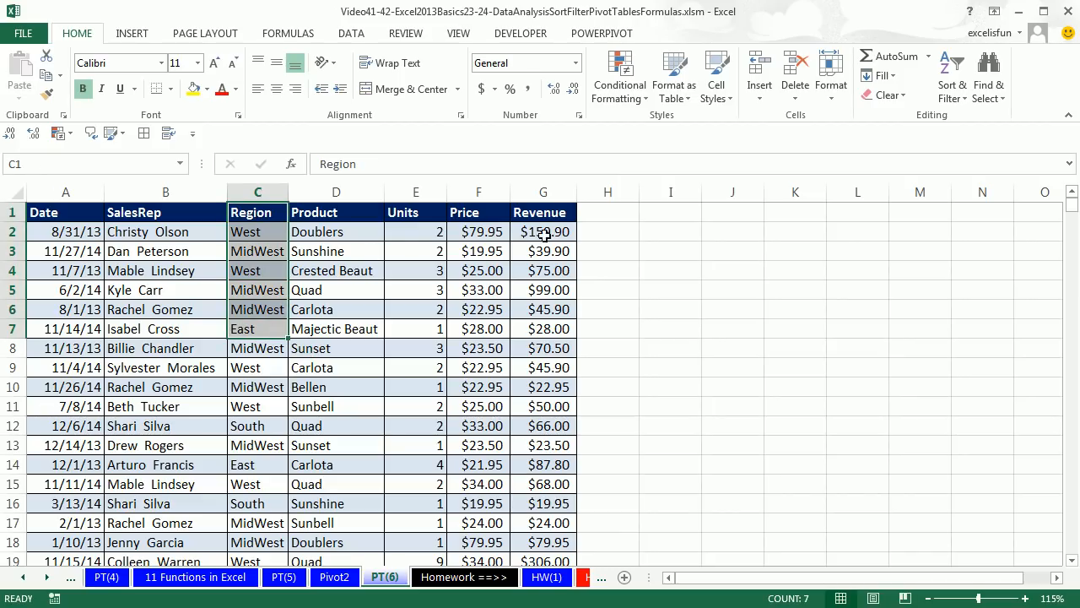
pyautogui.click(175, 252)
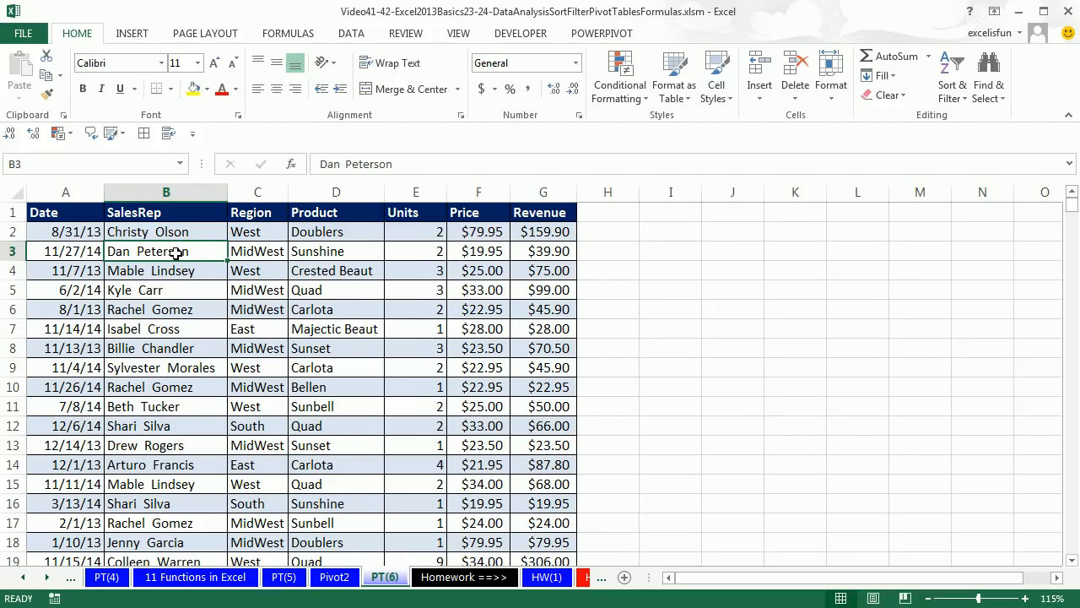
pyautogui.hotkey('ctrl', 'Down')
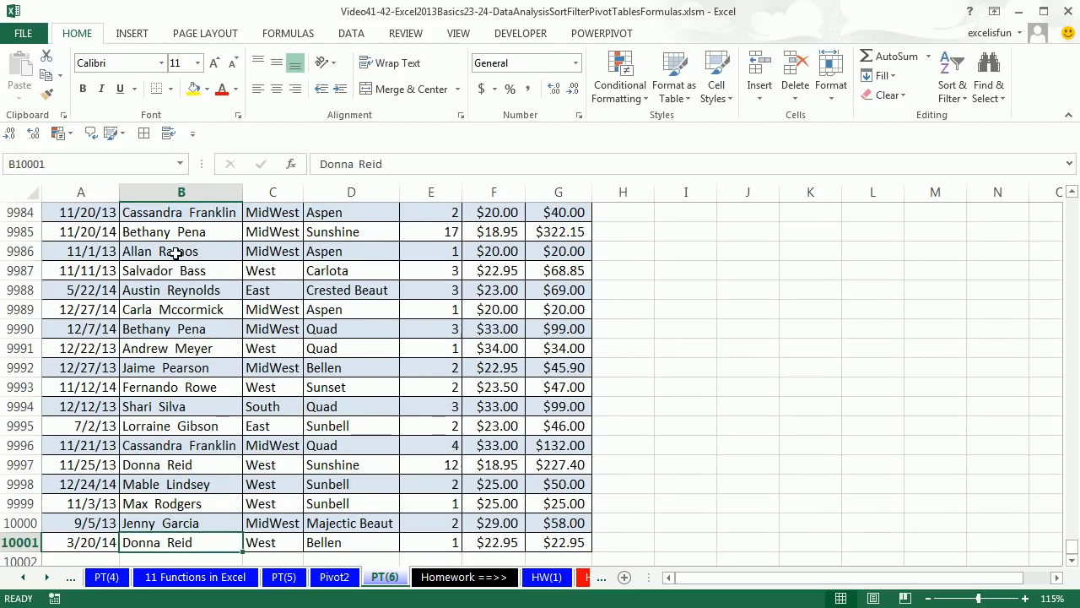
pyautogui.hotkey('ctrl', 'Home')
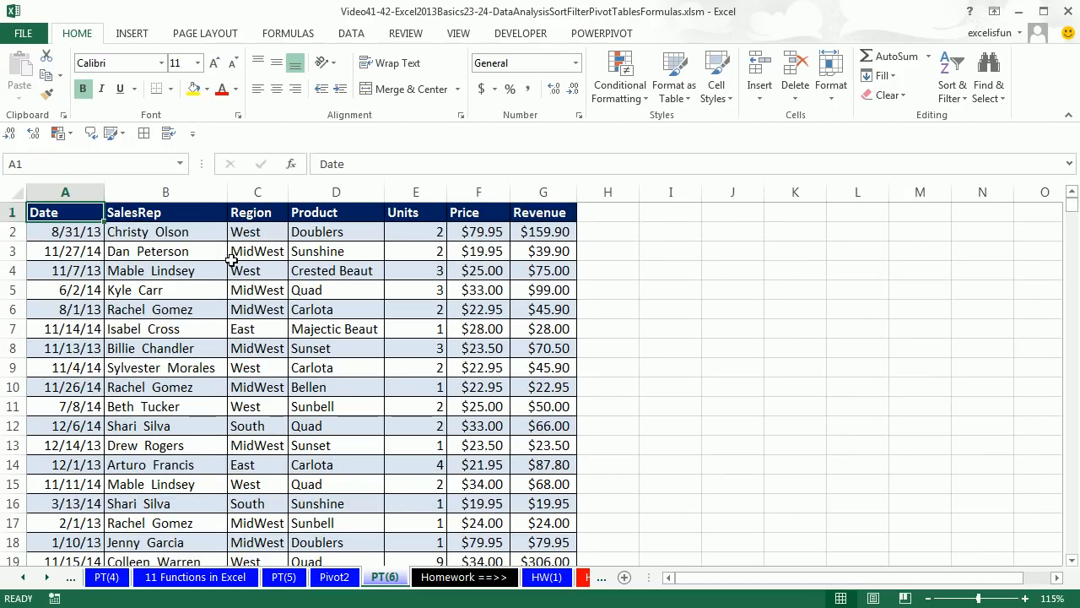
# Create a PivotTable on a new worksheet from the PT(6) data range A1:G10001
pyautogui.click(262, 289)
pyautogui.press('alt')
pyautogui.press('n')
pyautogui.press('v')
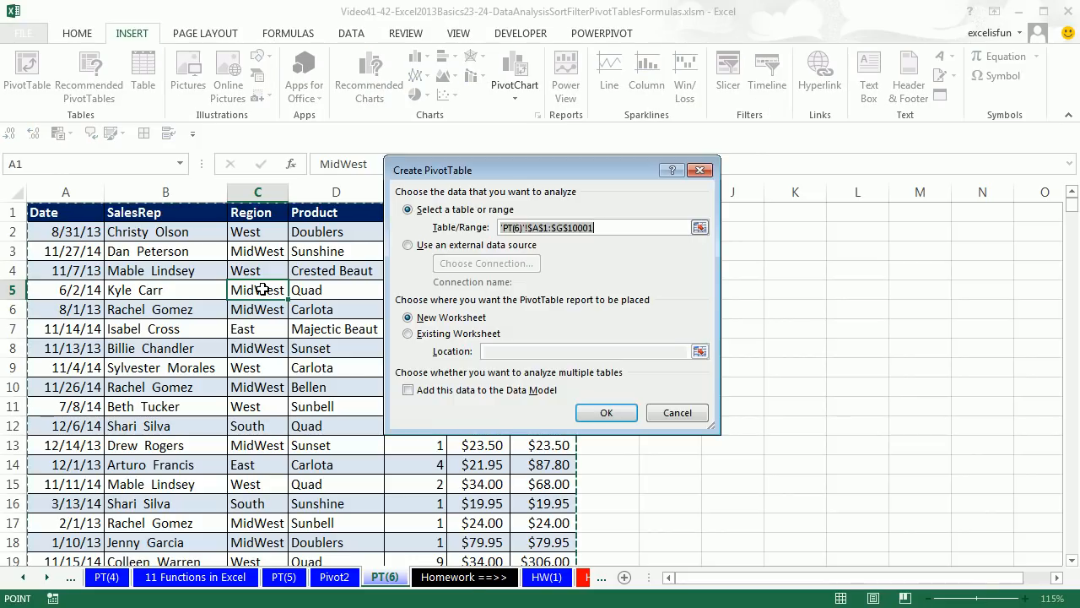
pyautogui.press('Return')
# Add Region to the rows and Revenue to the values of the new PivotTable
pyautogui.moveTo(667, 150); pyautogui.dragTo(474, 94)
pyautogui.moveTo(426, 193); pyautogui.dragTo(441, 458)
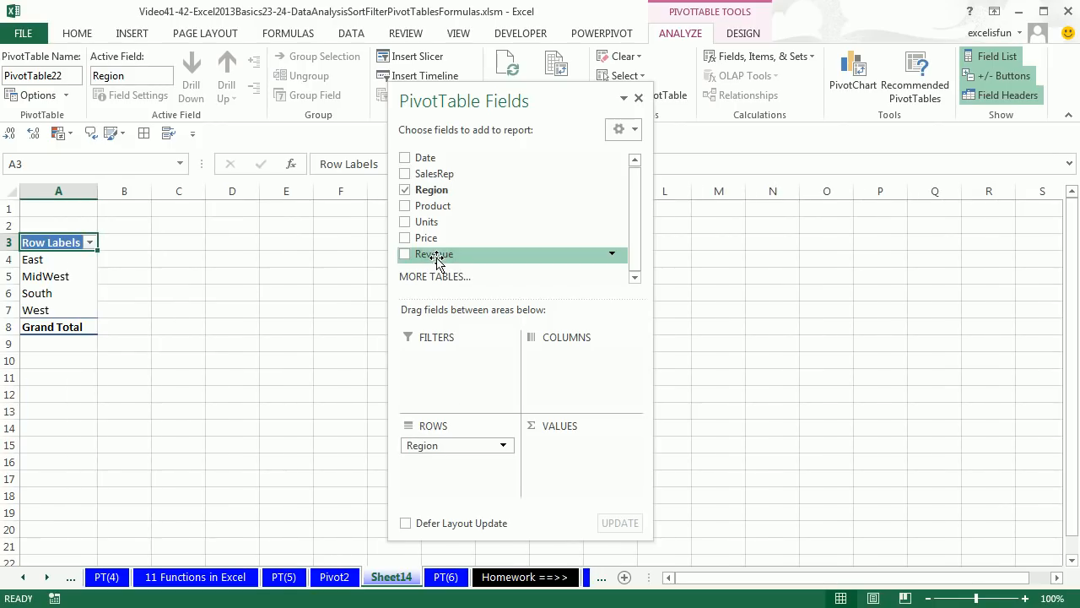
pyautogui.moveTo(435, 257); pyautogui.dragTo(560, 464)
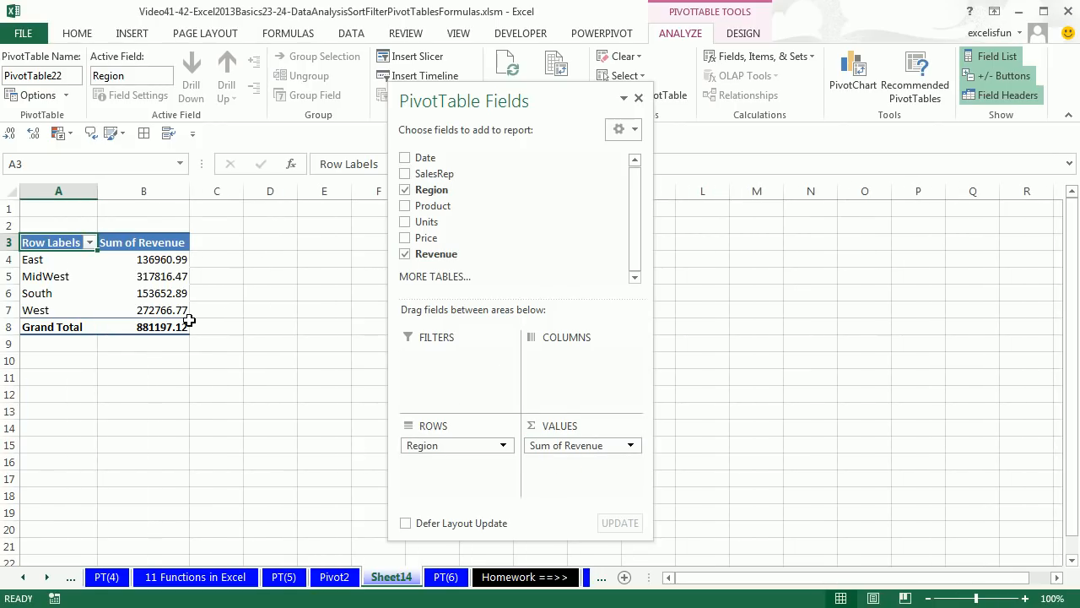
# Show the region PivotTable in tabular form and format Sum of Revenue as Currency with two decimal places
pyautogui.moveTo(189, 321)
pyautogui.click(745, 34)
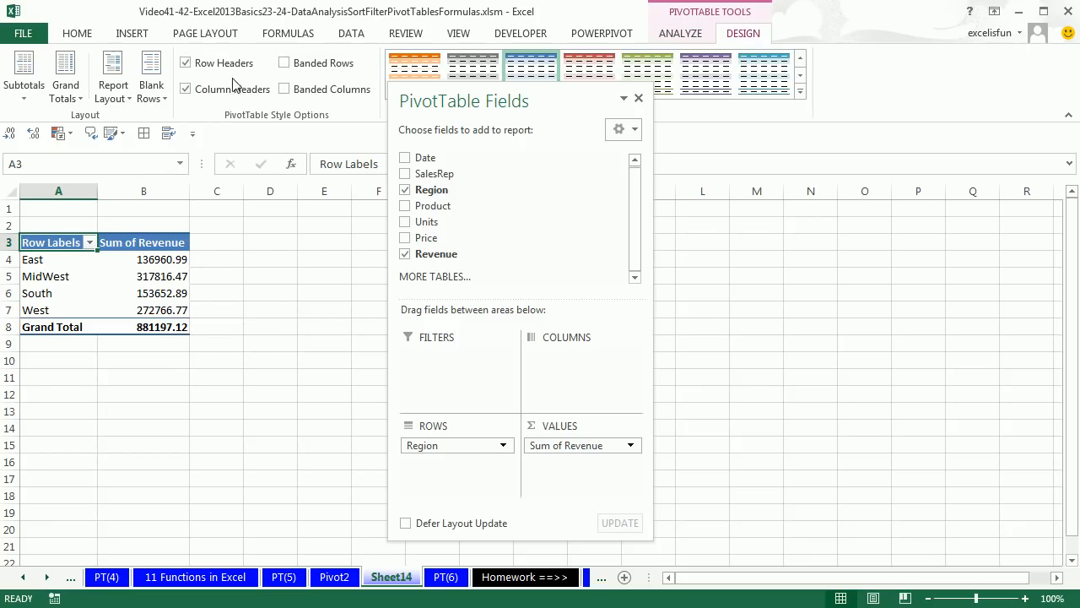
pyautogui.click(113, 84)
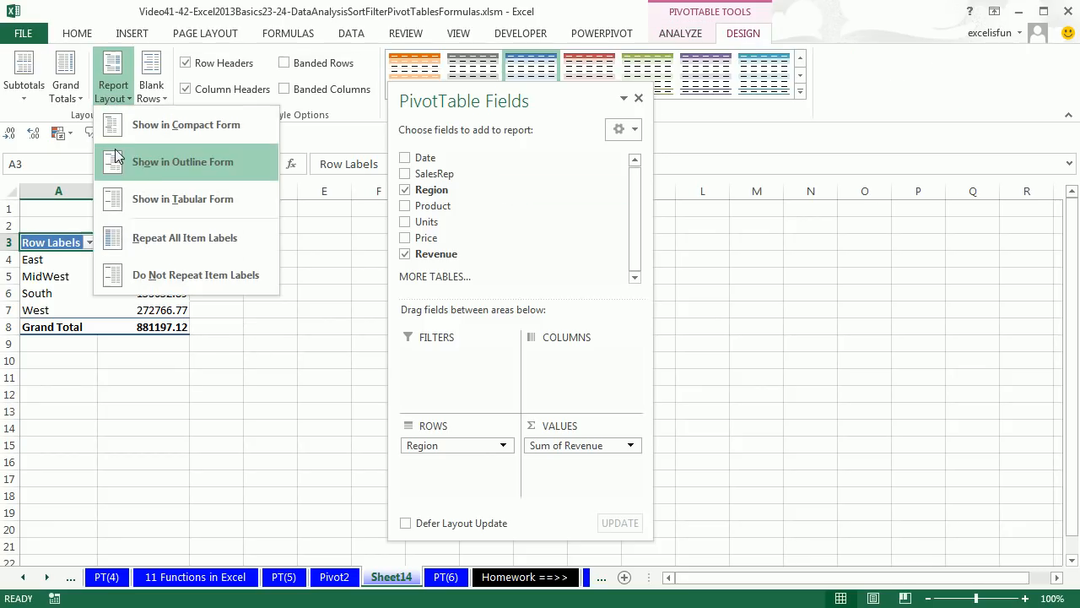
pyautogui.click(138, 210)
pyautogui.rightClick(139, 265)
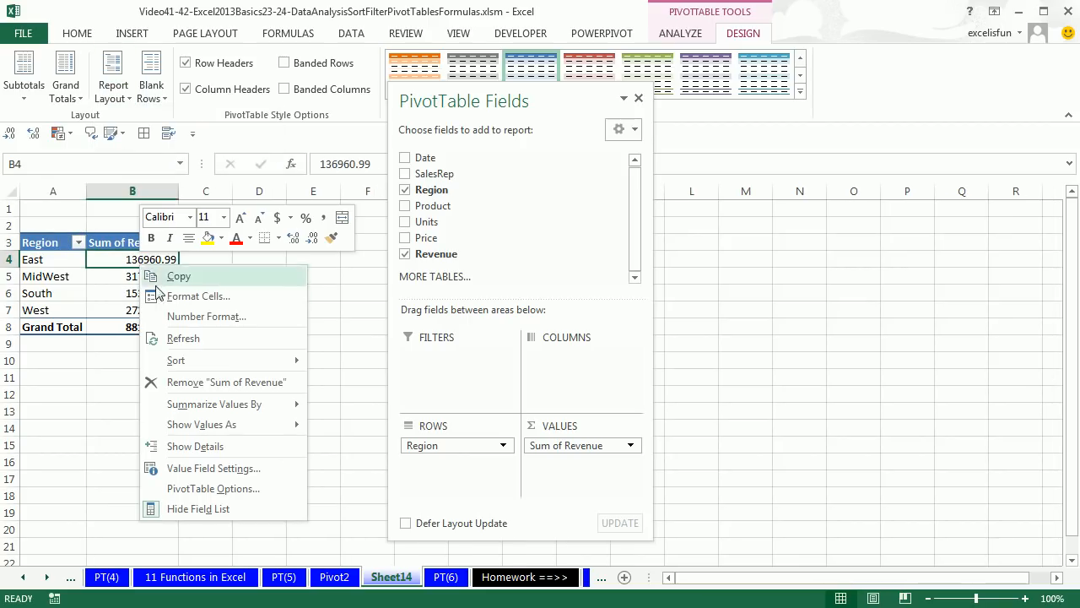
pyautogui.click(206, 317)
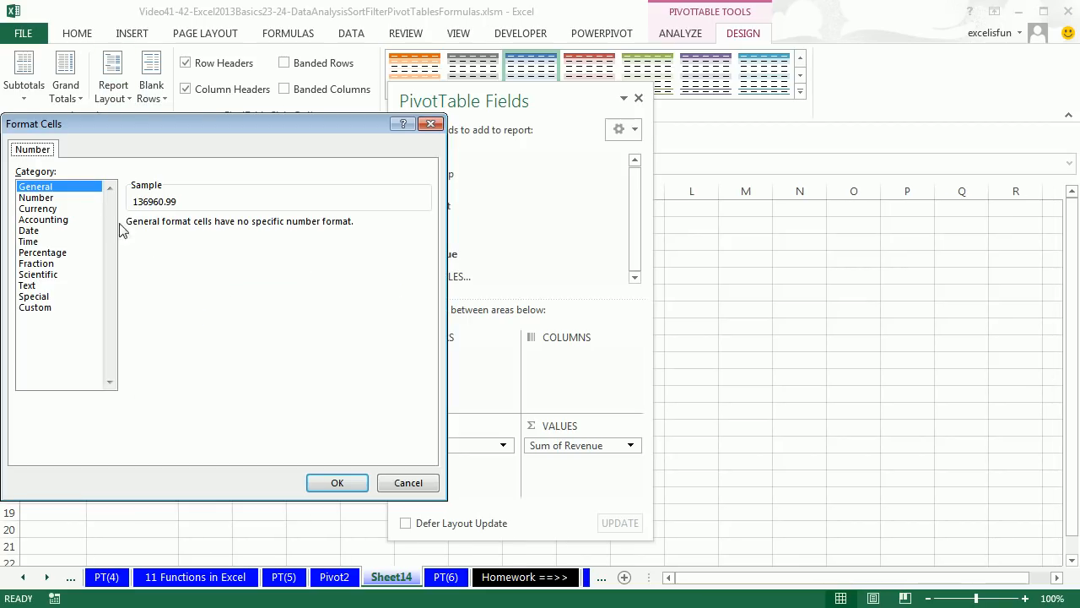
pyautogui.click(49, 209)
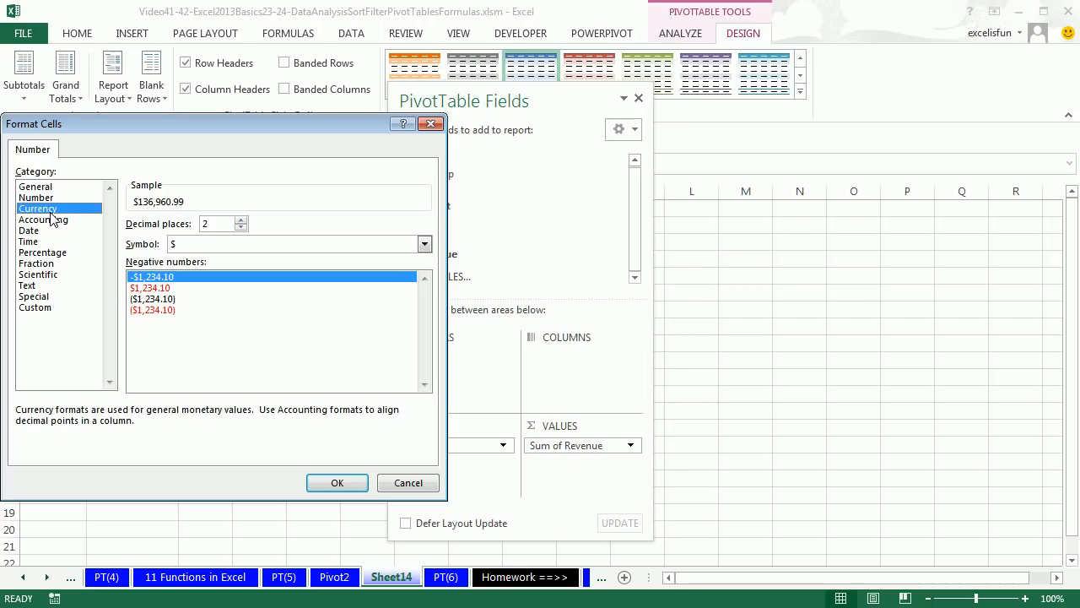
pyautogui.click(338, 483)
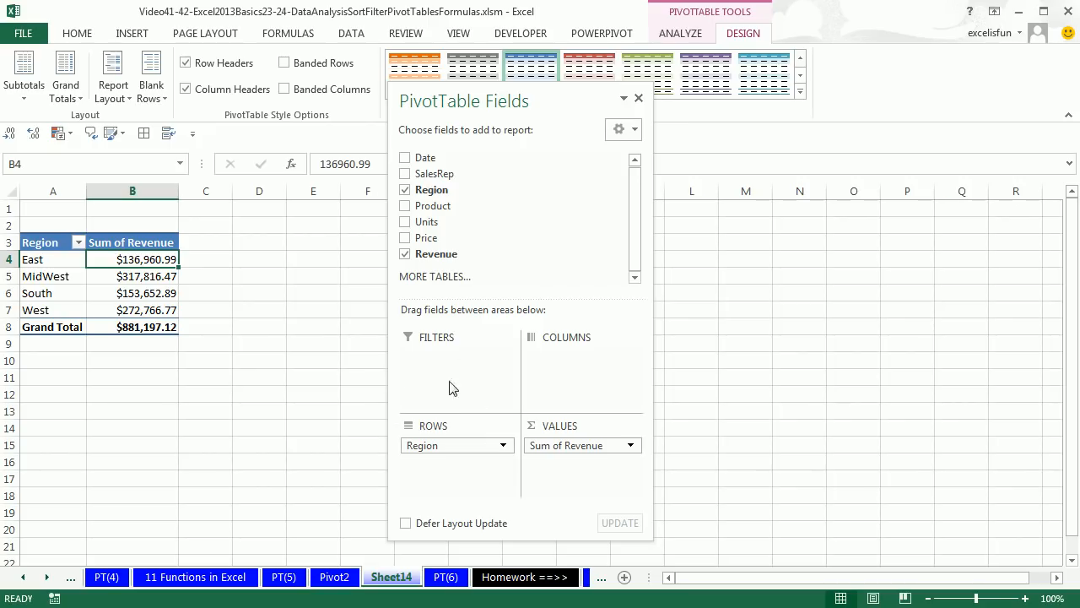
# Add Product as a report filter on the region PivotTable and filter it to Aspen
pyautogui.moveTo(411, 211)
pyautogui.mouseDown()
pyautogui.moveTo(440, 251)
pyautogui.moveTo(449, 314)
pyautogui.moveTo(439, 365)
pyautogui.mouseUp()
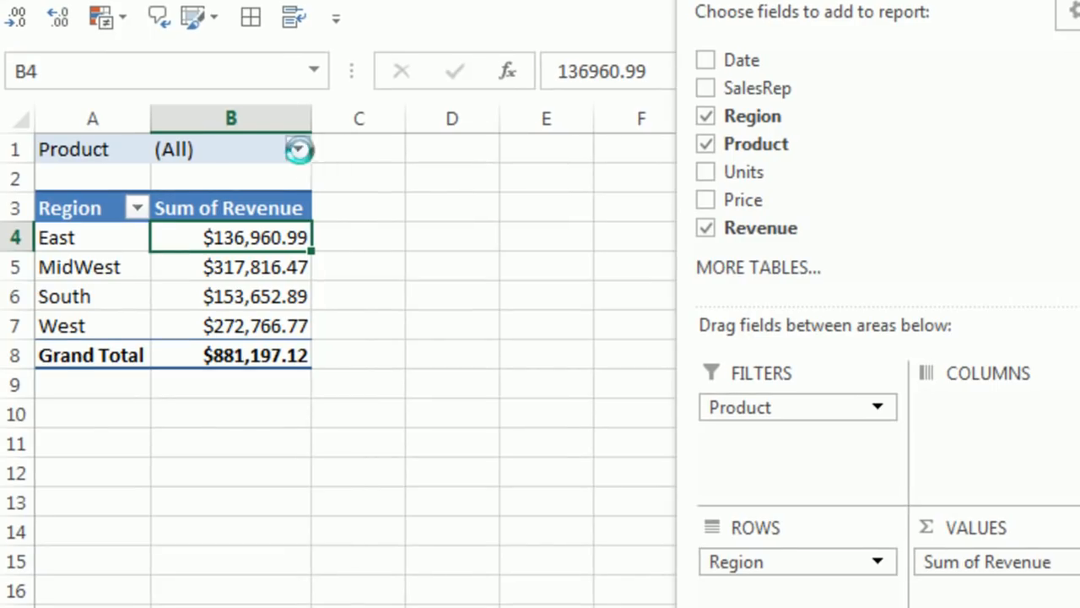
pyautogui.click(299, 151)
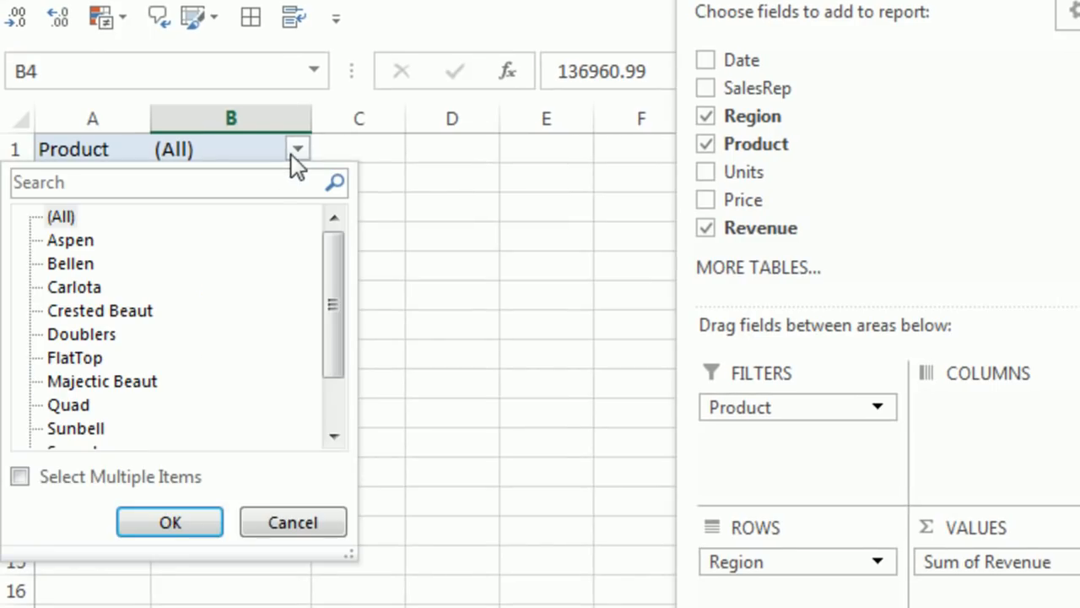
pyautogui.click(65, 243)
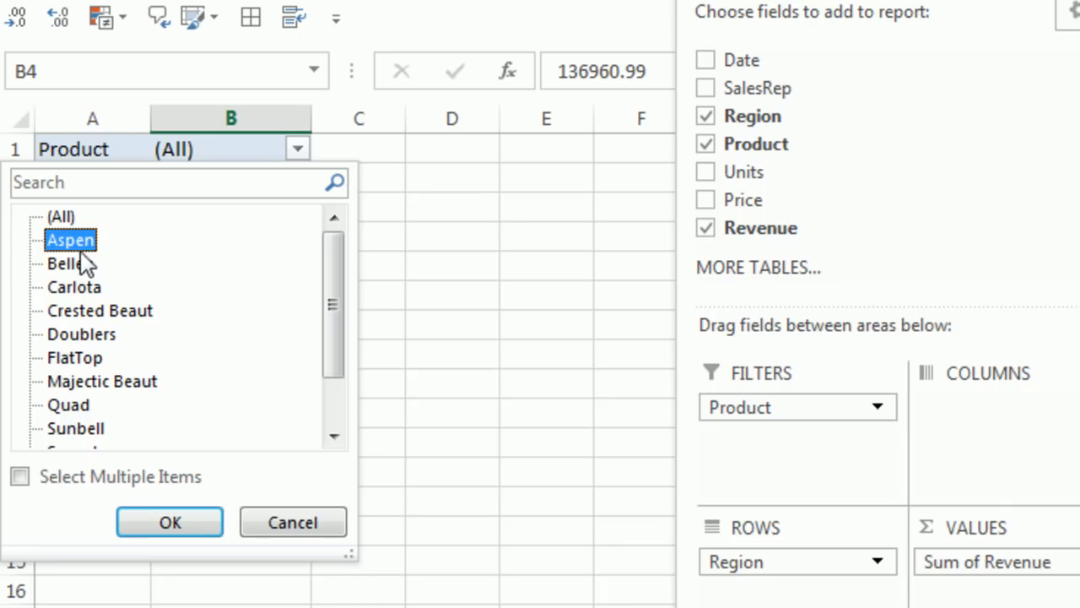
pyautogui.click(170, 523)
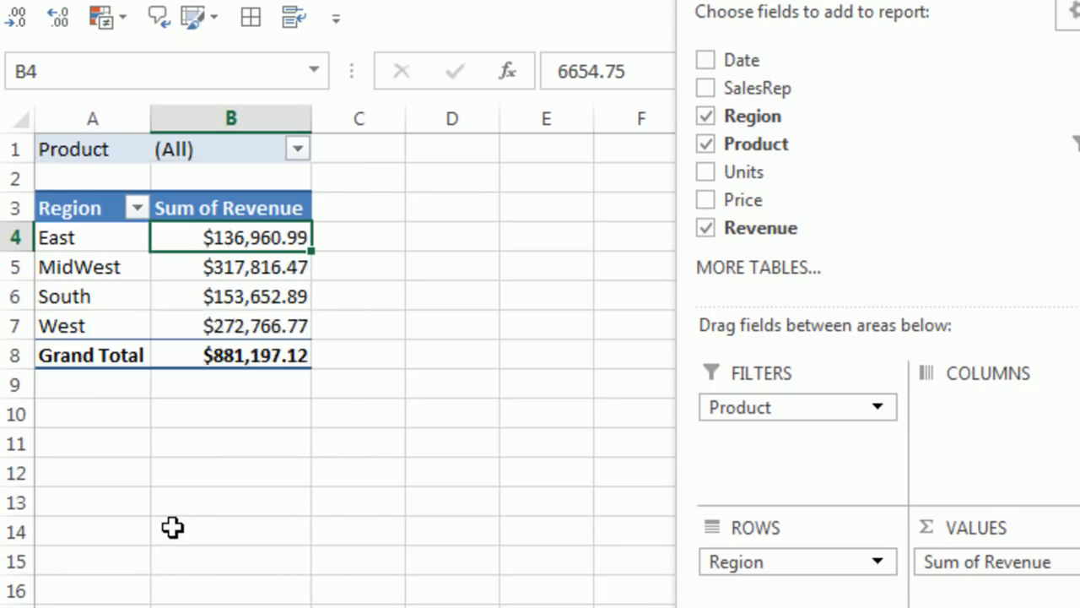
# Examine the regional Aspen revenue values and remove Product from the PivotTable's report filter
pyautogui.click(254, 274)
pyautogui.click(261, 327)
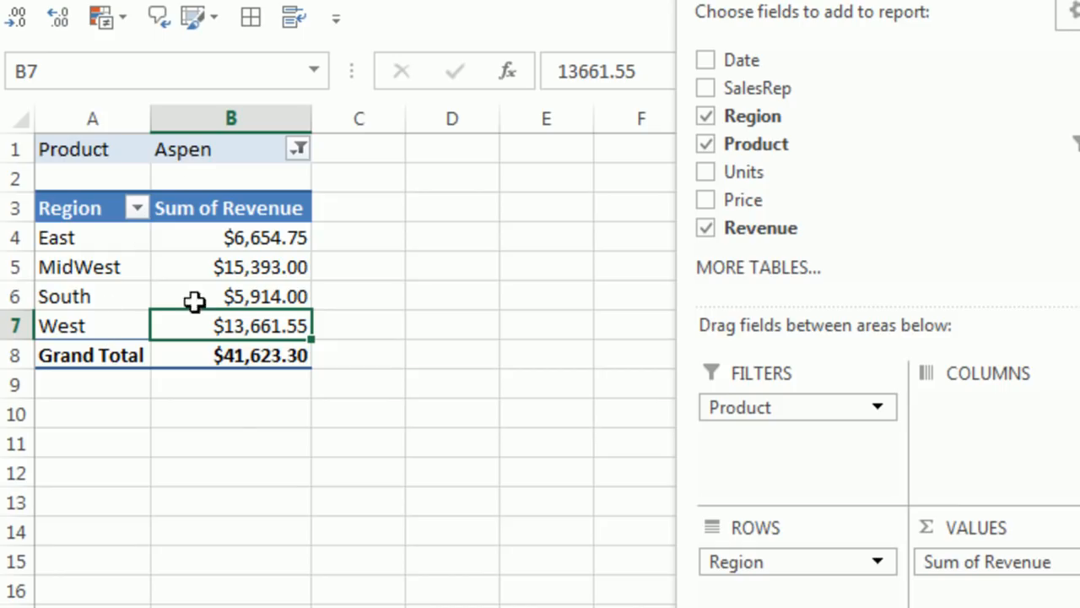
pyautogui.click(239, 267)
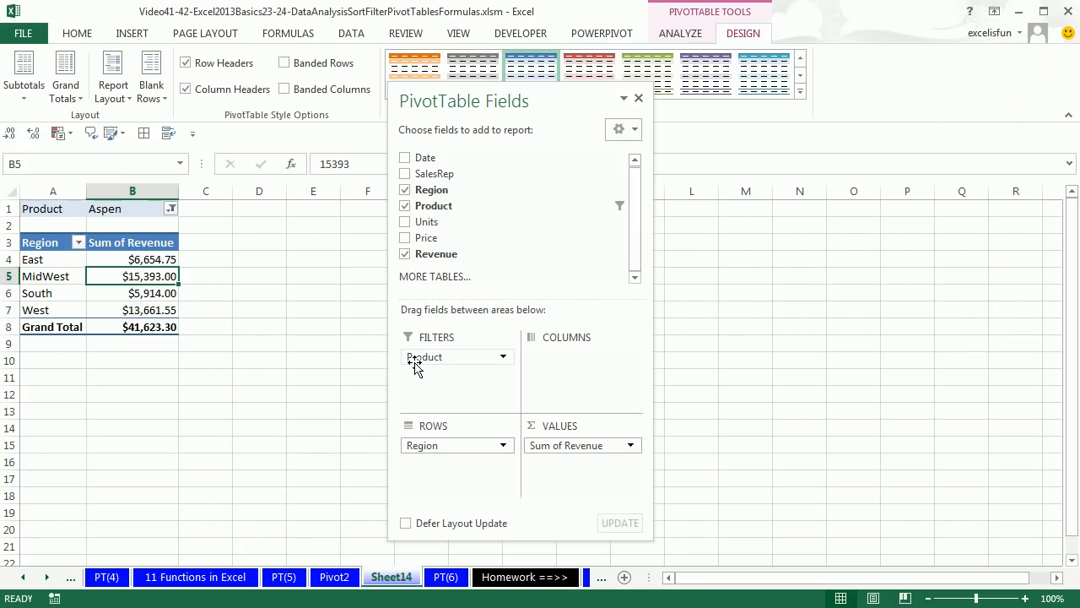
pyautogui.moveTo(417, 360); pyautogui.dragTo(520, 219)
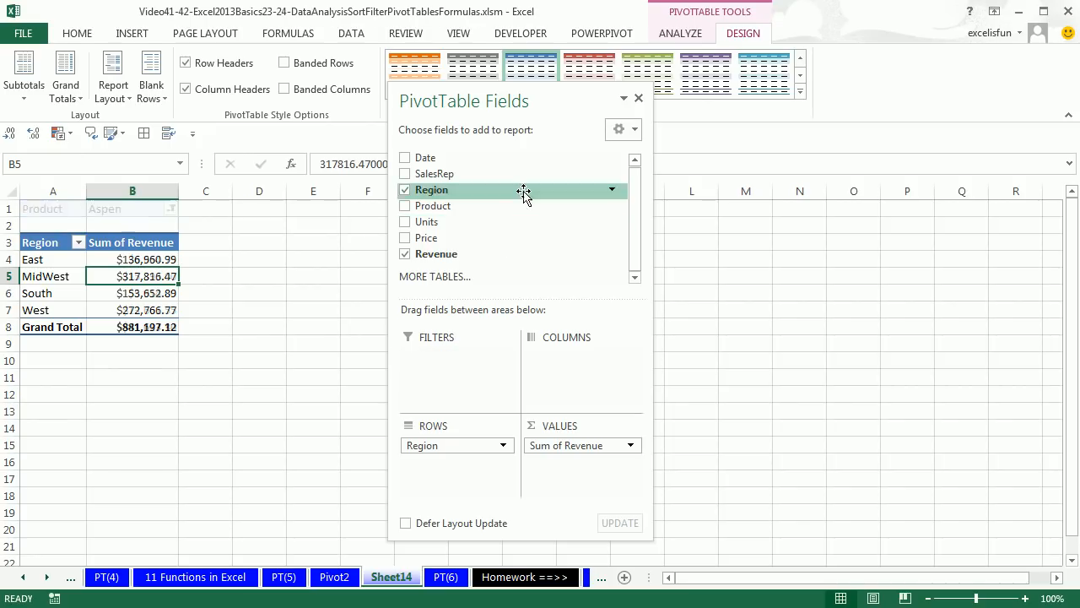
# Insert a Product slicer for the region PivotTable
pyautogui.moveTo(557, 101); pyautogui.dragTo(840, 107)
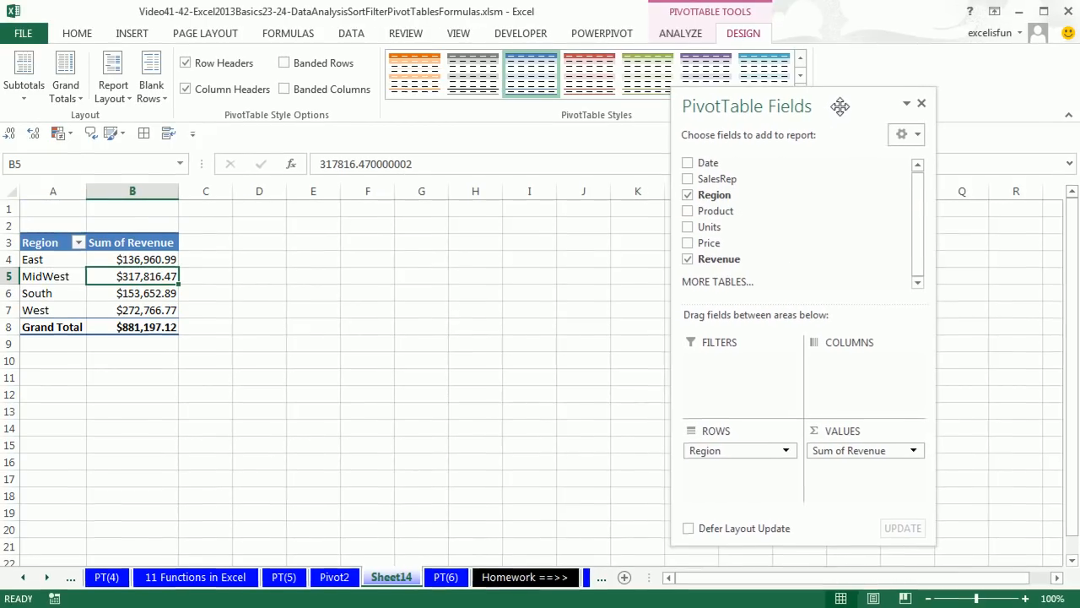
pyautogui.click(680, 34)
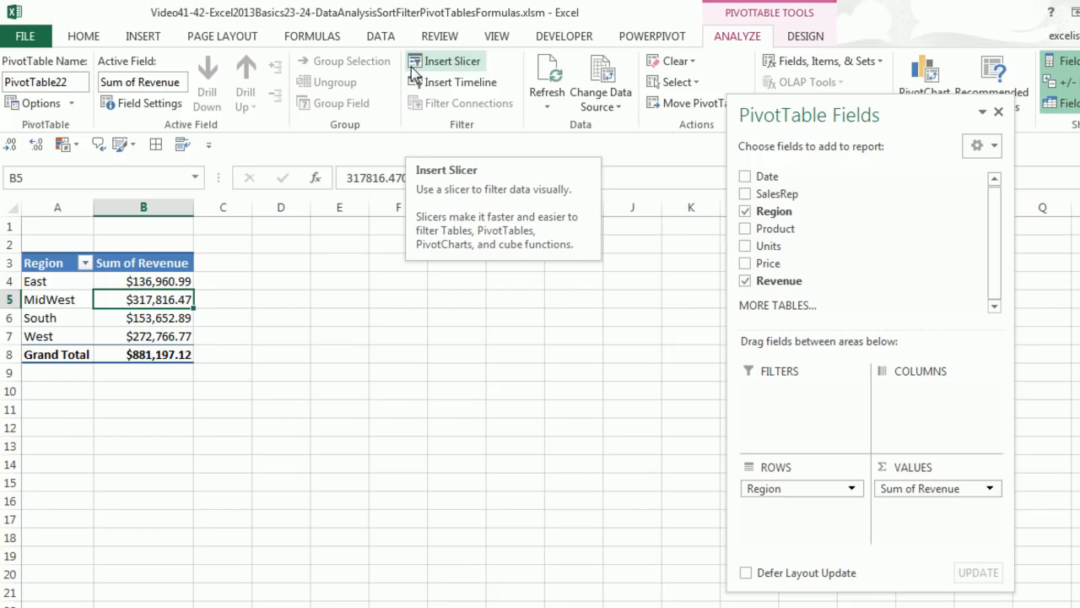
pyautogui.click(460, 67)
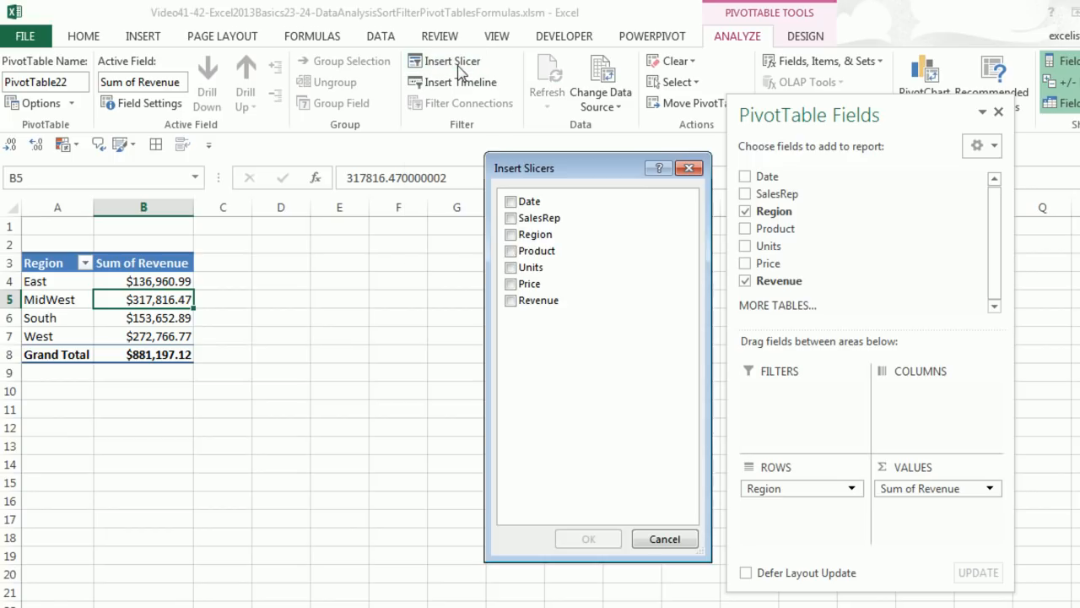
pyautogui.click(512, 251)
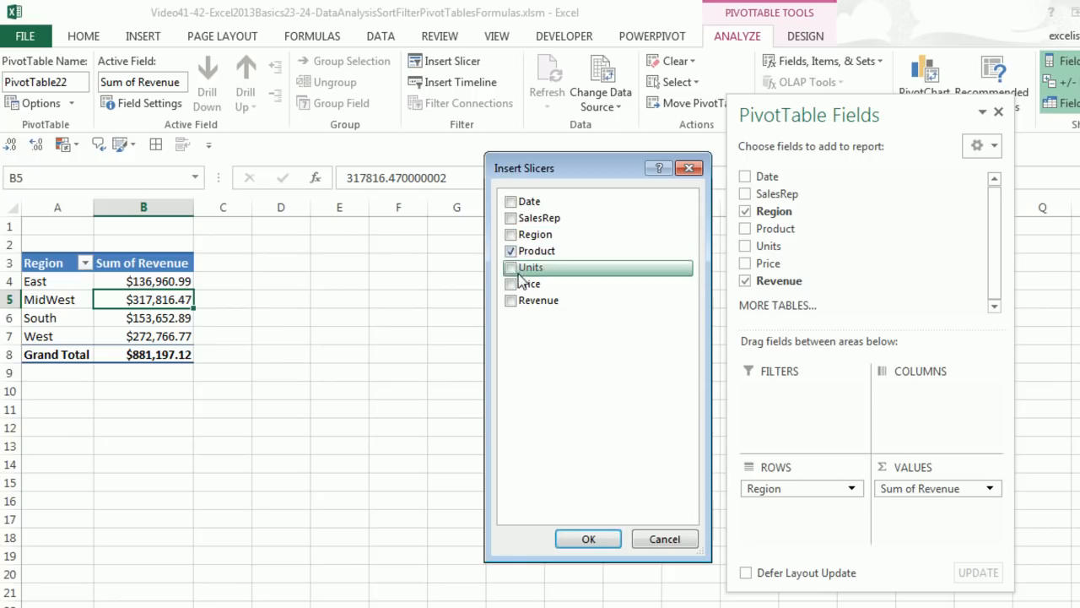
pyautogui.click(574, 541)
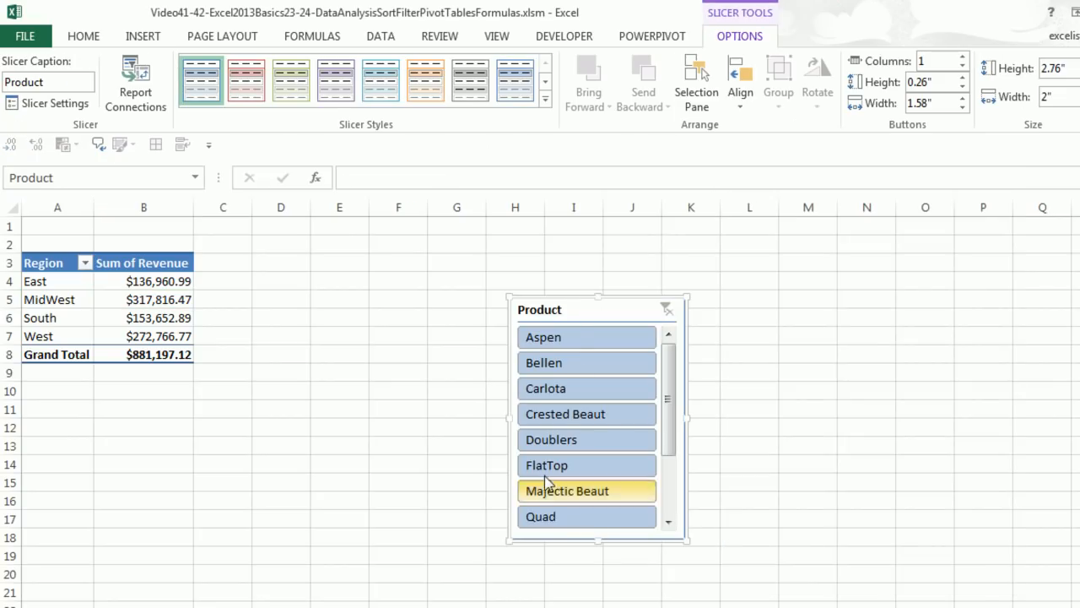
# Give the Product slicer the purple light style and two columns, resize it to about 2.85" by 2.52", and place it beside the PivotTable
pyautogui.moveTo(577, 309); pyautogui.dragTo(377, 253)
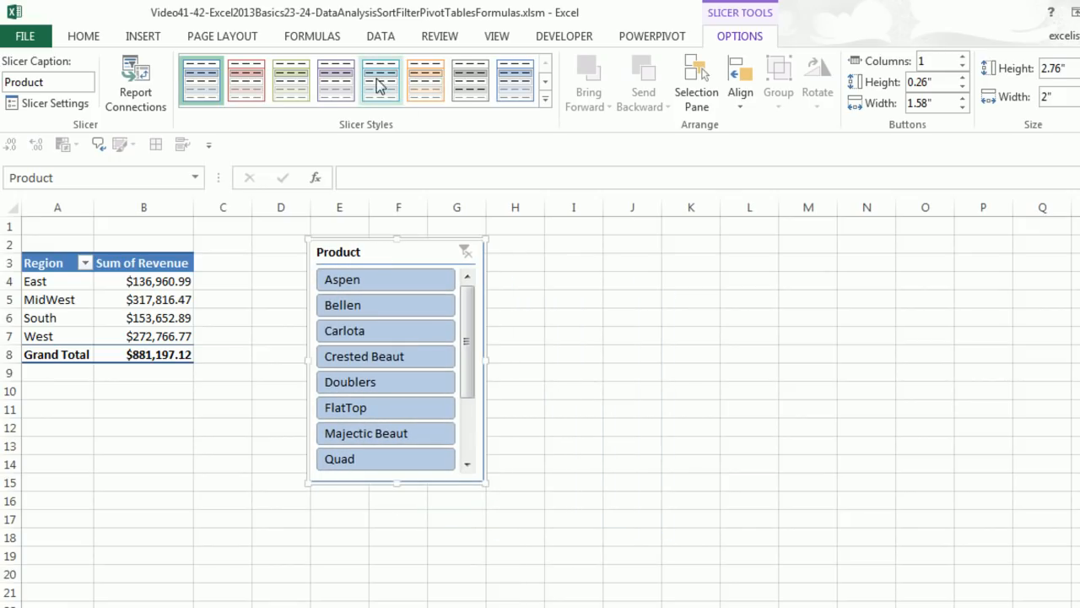
pyautogui.click(346, 80)
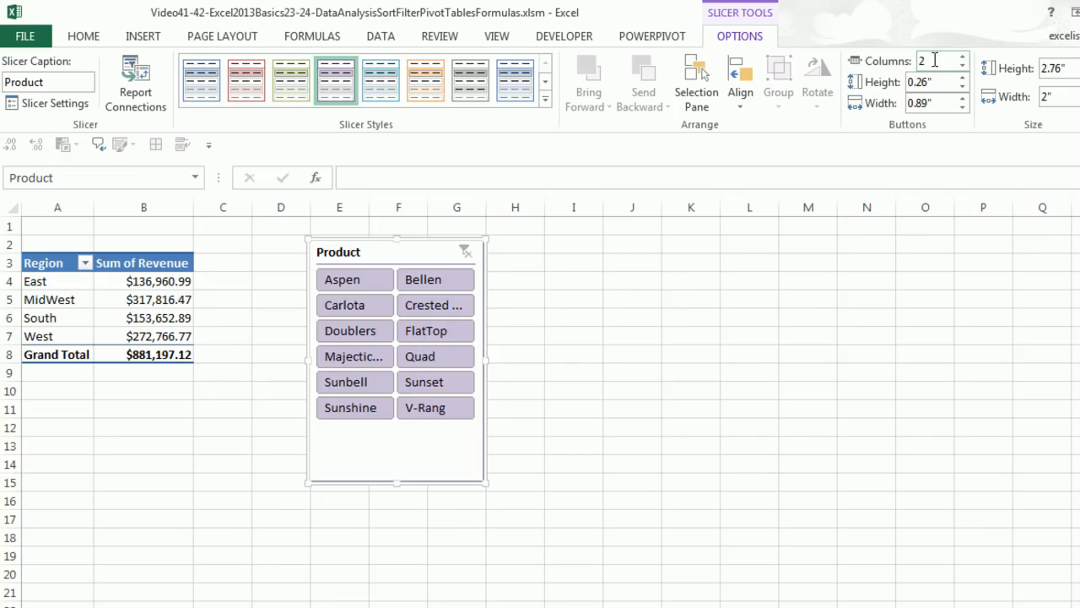
pyautogui.moveTo(486, 482); pyautogui.dragTo(560, 462)
pyautogui.moveTo(458, 257); pyautogui.dragTo(427, 261)
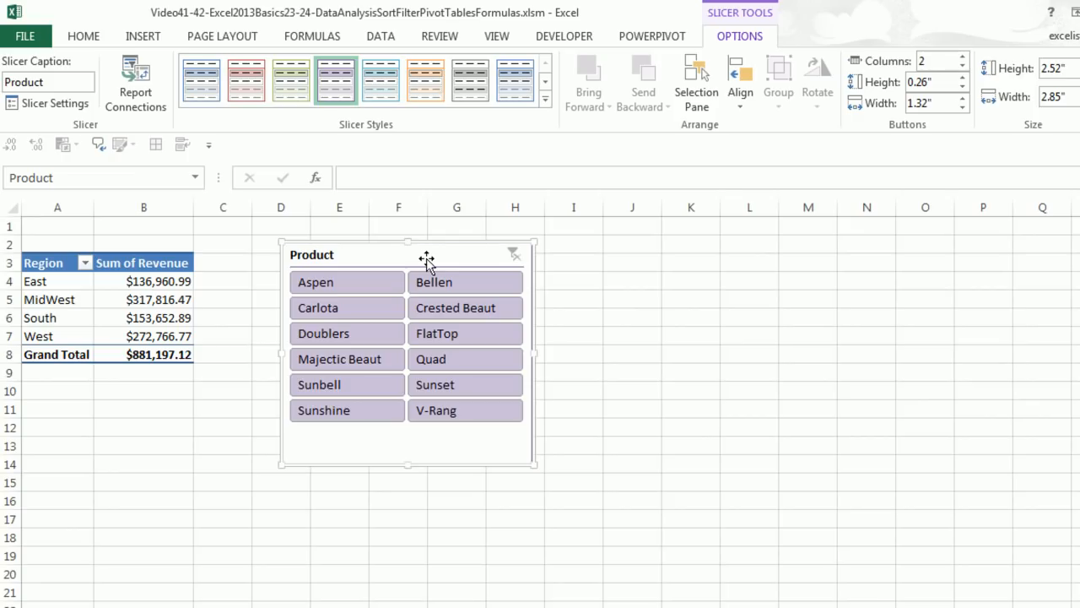
# Filter the region PivotTable with the slicer by Carlota, Sunbell, V-Rang and Quad one at a time, and clear the filter
pyautogui.click(335, 310)
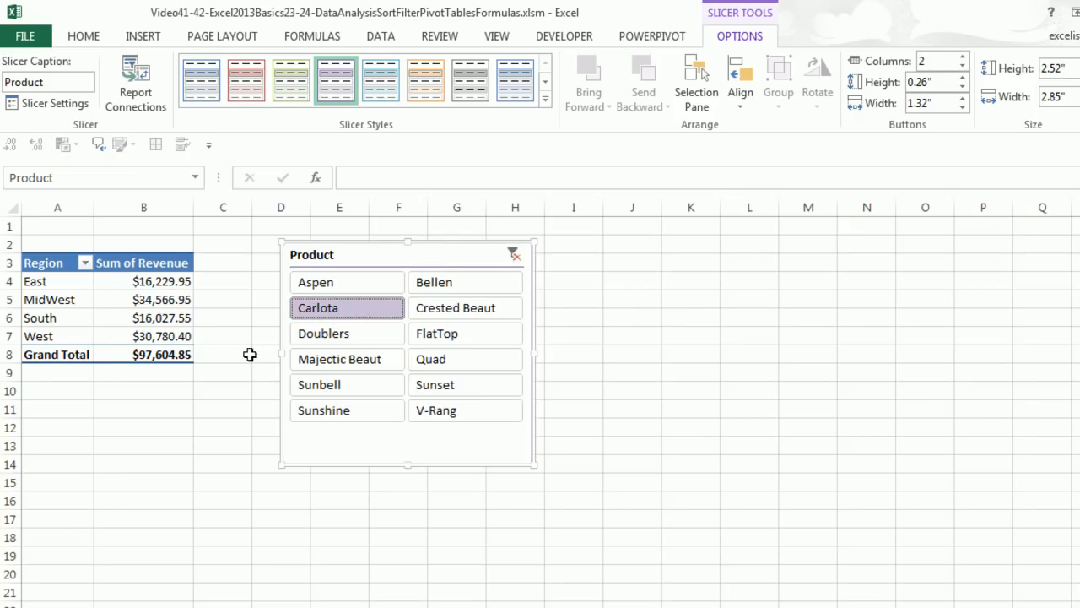
pyautogui.click(380, 384)
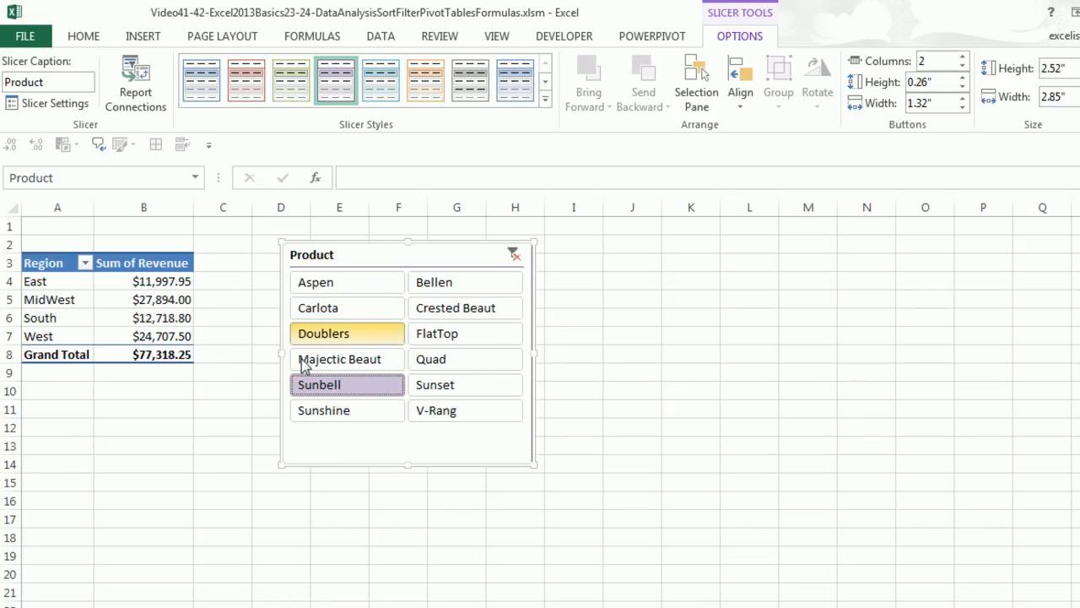
pyautogui.click(463, 412)
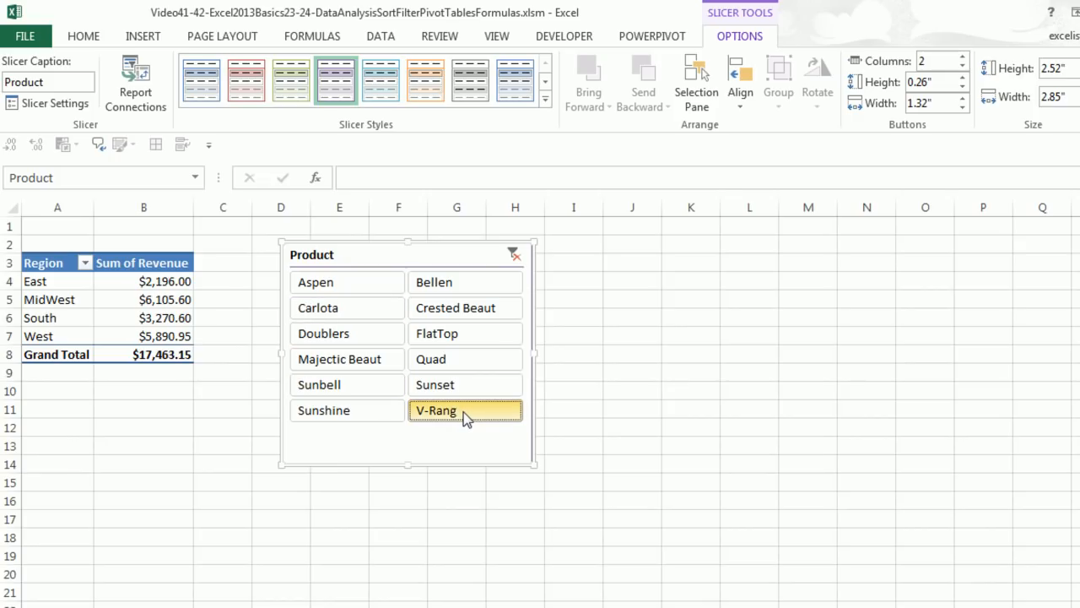
pyautogui.click(447, 363)
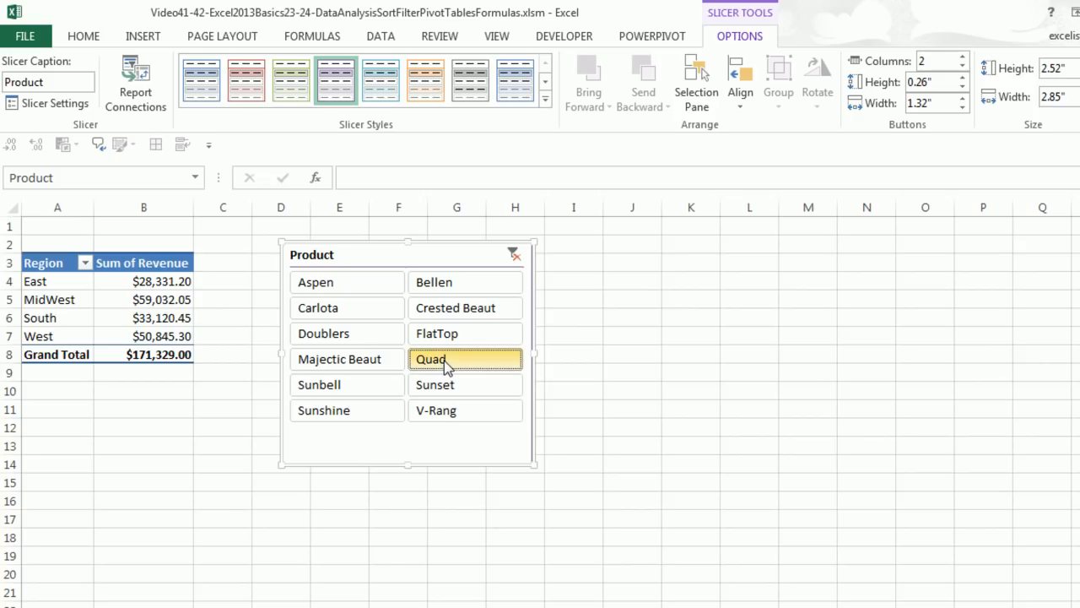
pyautogui.click(515, 255)
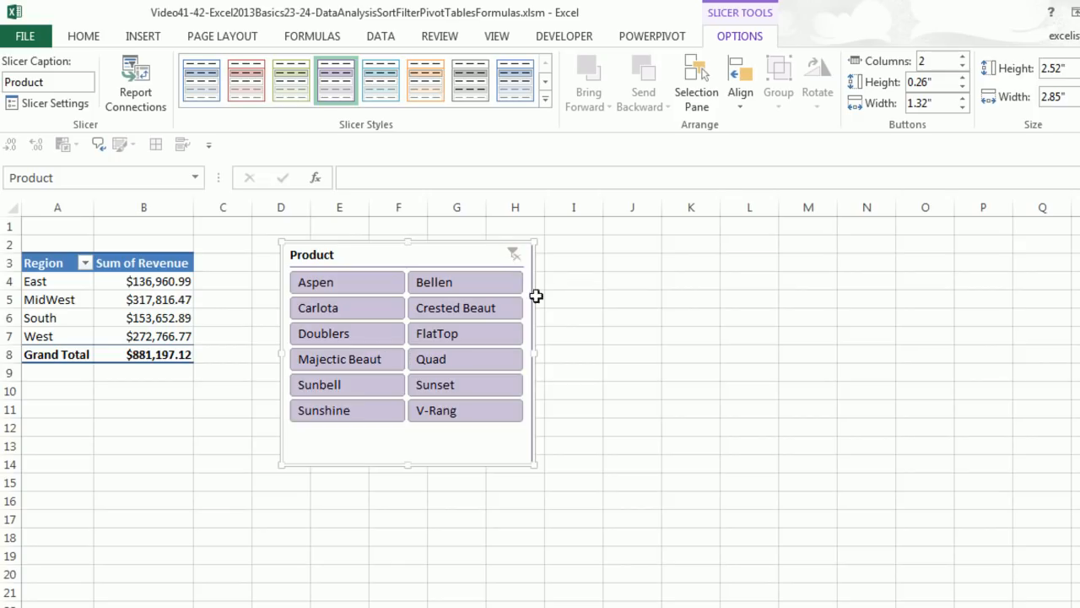
# Filter the slicer to Carlota, Quad and Sunshine together, and to Majectic Beaut and Bellen individually
pyautogui.click(321, 308)
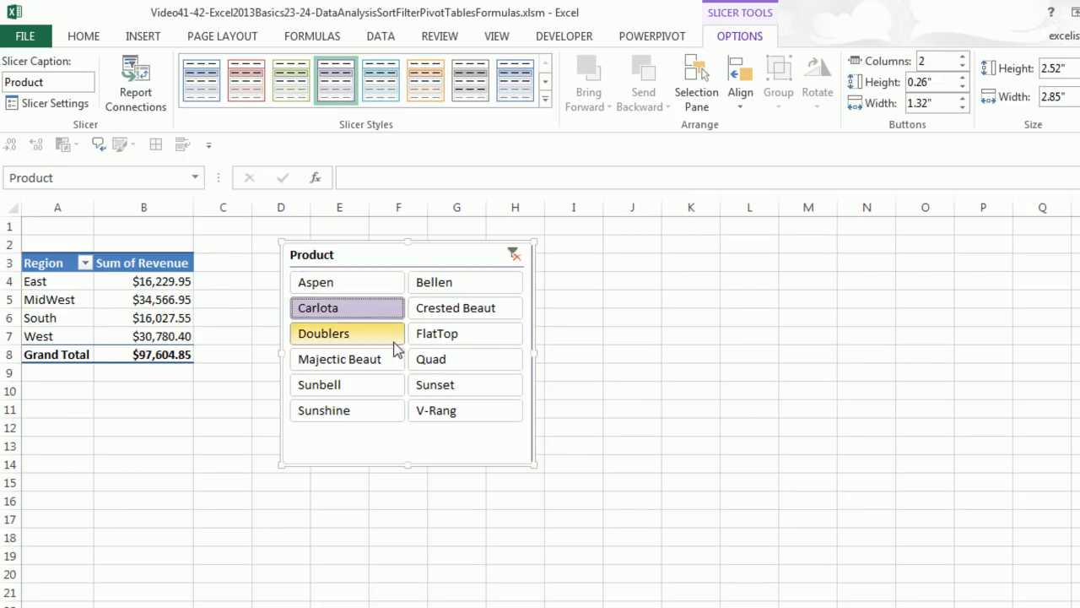
pyautogui.keyDown('ctrl'); pyautogui.click(442, 366); pyautogui.keyUp('ctrl')
pyautogui.keyDown('ctrl'); pyautogui.click(357, 412); pyautogui.keyUp('ctrl')
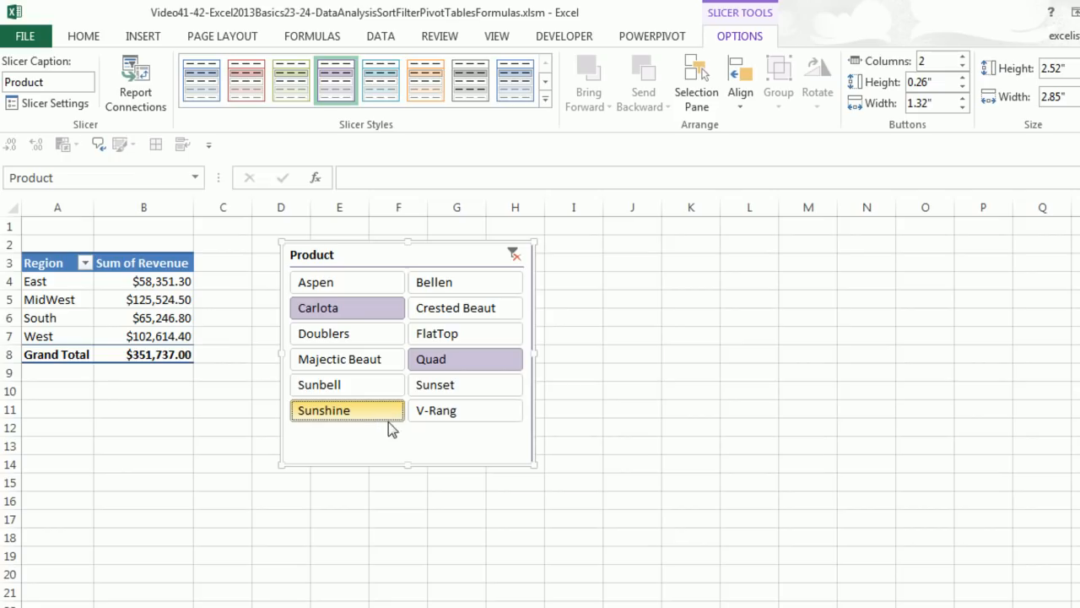
pyautogui.click(323, 362)
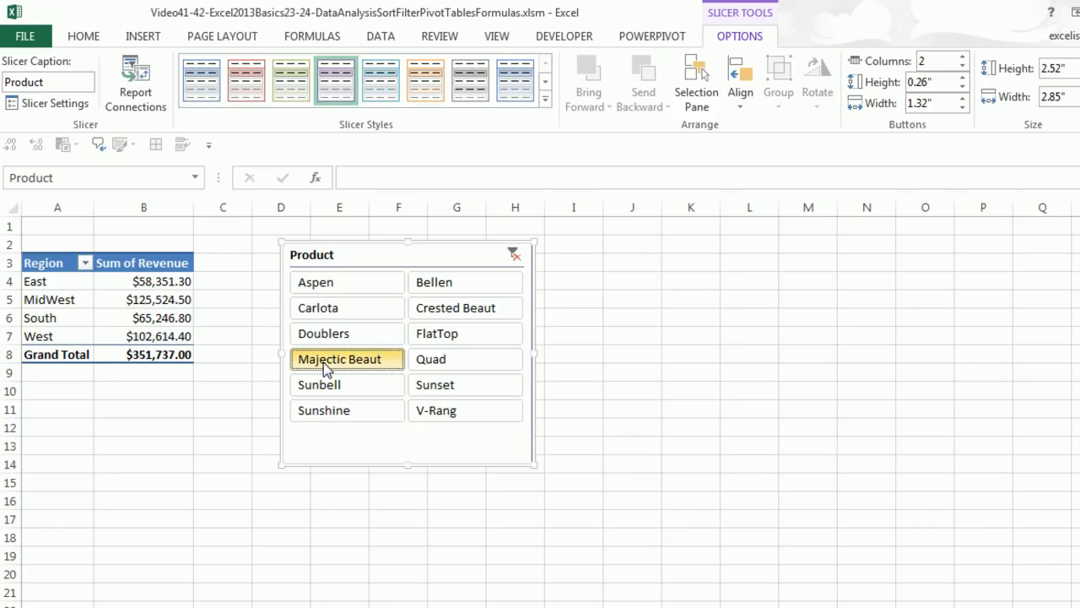
pyautogui.keyDown('ctrl'); pyautogui.click(462, 283); pyautogui.keyUp('ctrl')
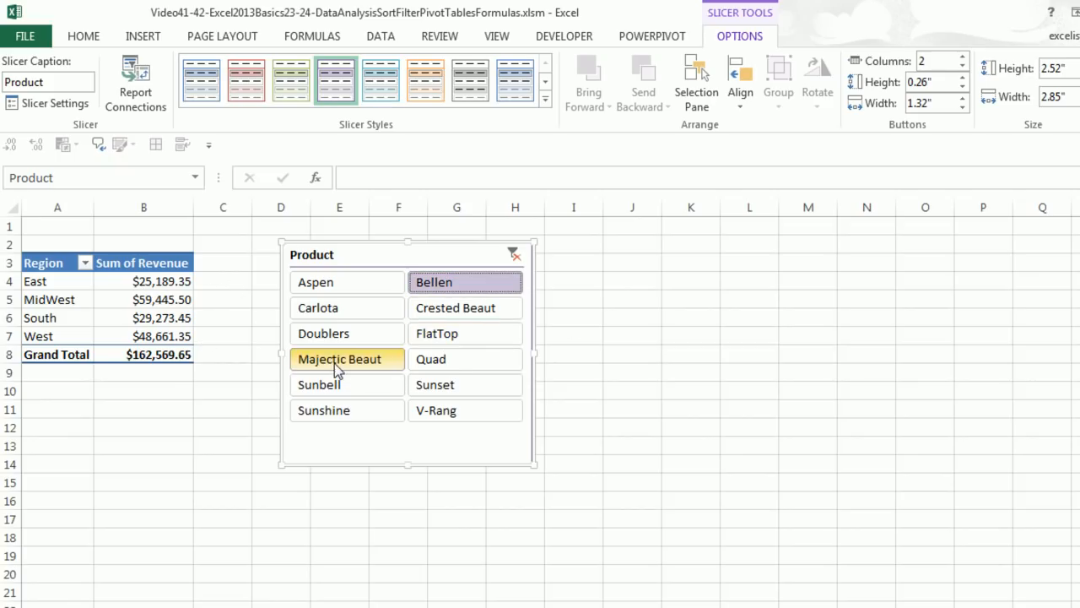
# Filter the slicer to the adjacent products Aspen through Crested Beaut and clear the Product filter
pyautogui.click(342, 289)
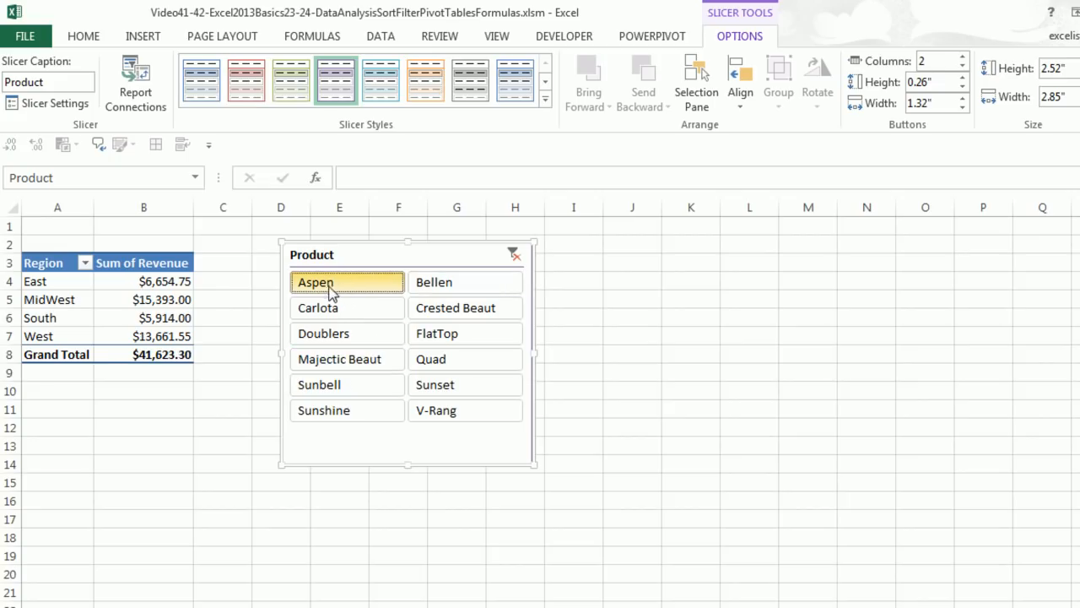
pyautogui.keyDown('shift'); pyautogui.click(492, 314); pyautogui.keyUp('shift')
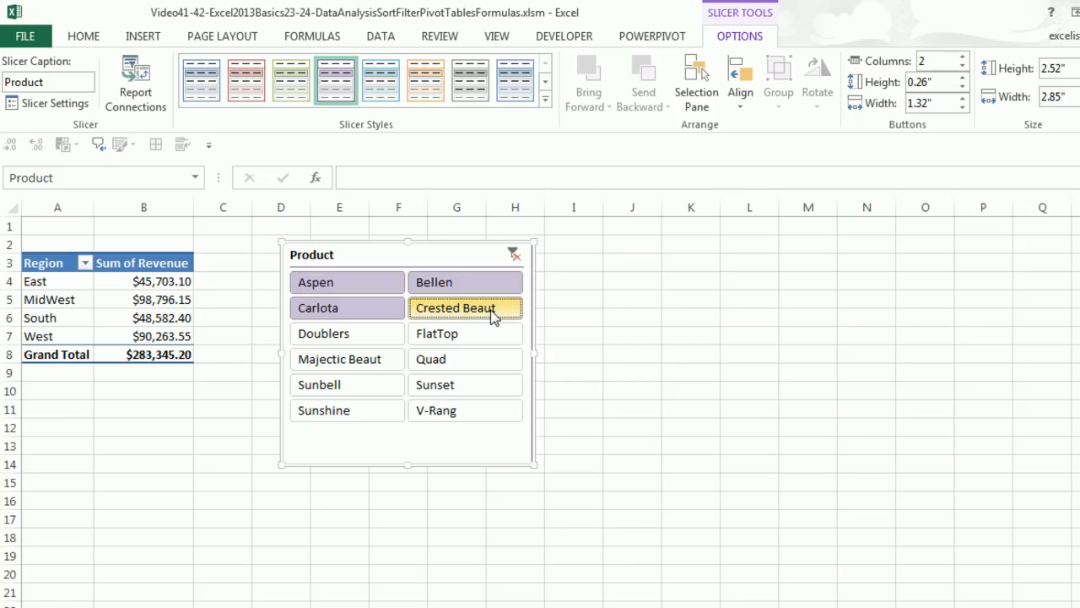
pyautogui.click(514, 255)
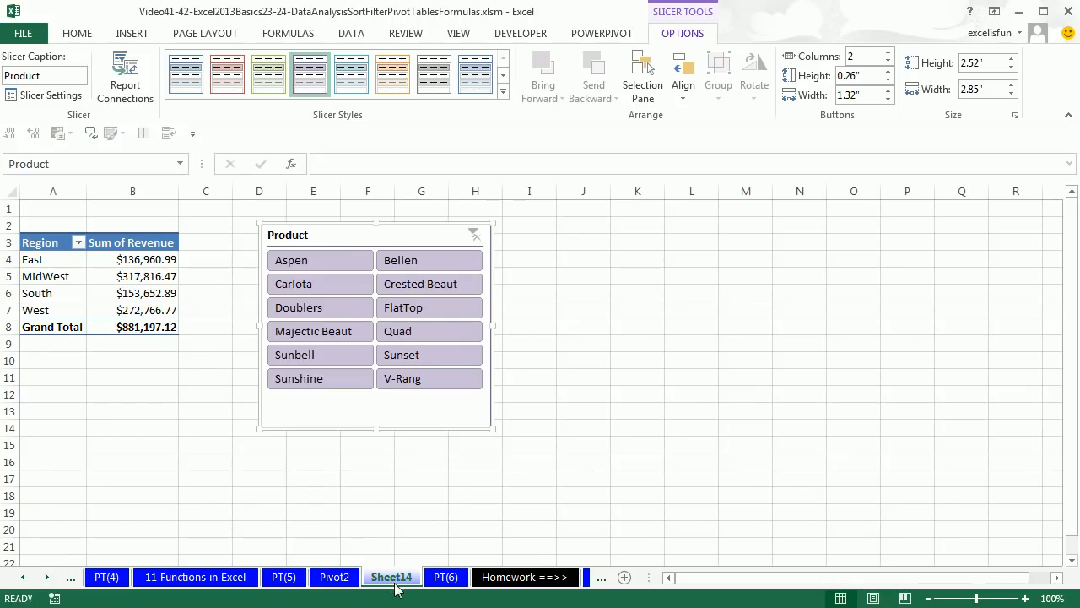
# Rename Sheet14 as Pivot3 and move it after the PT(6) sheet
pyautogui.doubleClick(394, 579)
pyautogui.write('Pivot')
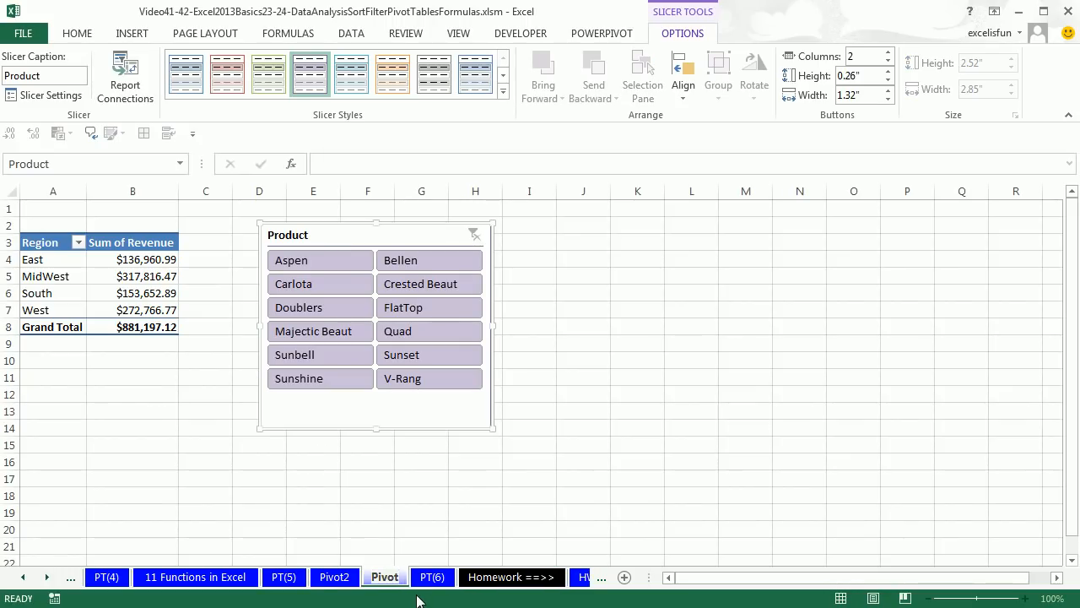
pyautogui.write('3')
pyautogui.press('Return')
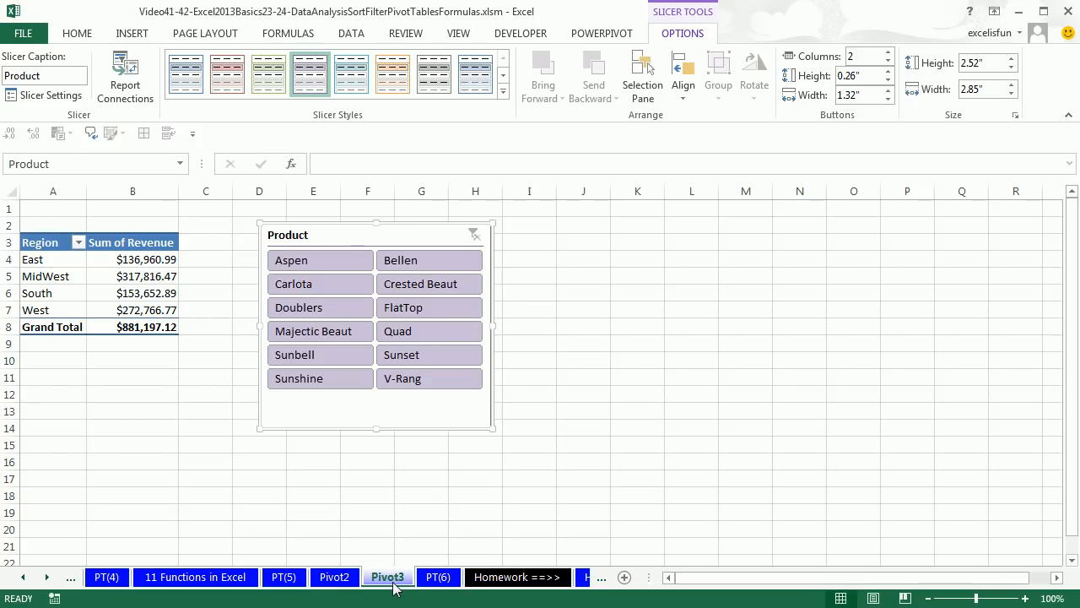
pyautogui.moveTo(400, 579)
pyautogui.mouseDown()
pyautogui.moveTo(446, 543)
pyautogui.moveTo(476, 542)
pyautogui.mouseUp()
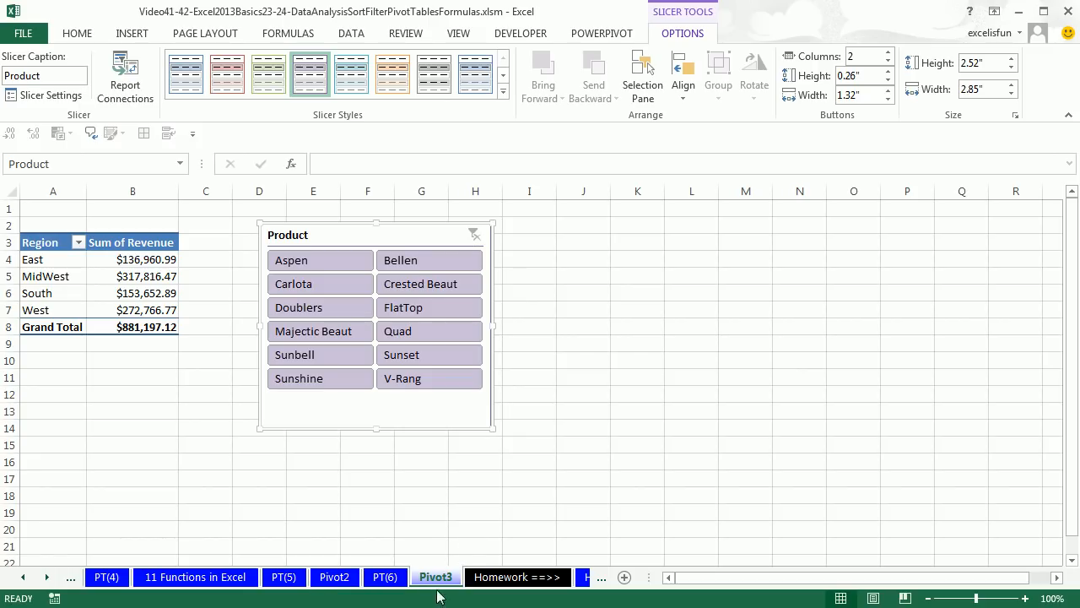
# Create a PivotTable on a new worksheet from the sales data on the PT(6) sheet
pyautogui.click(385, 578)
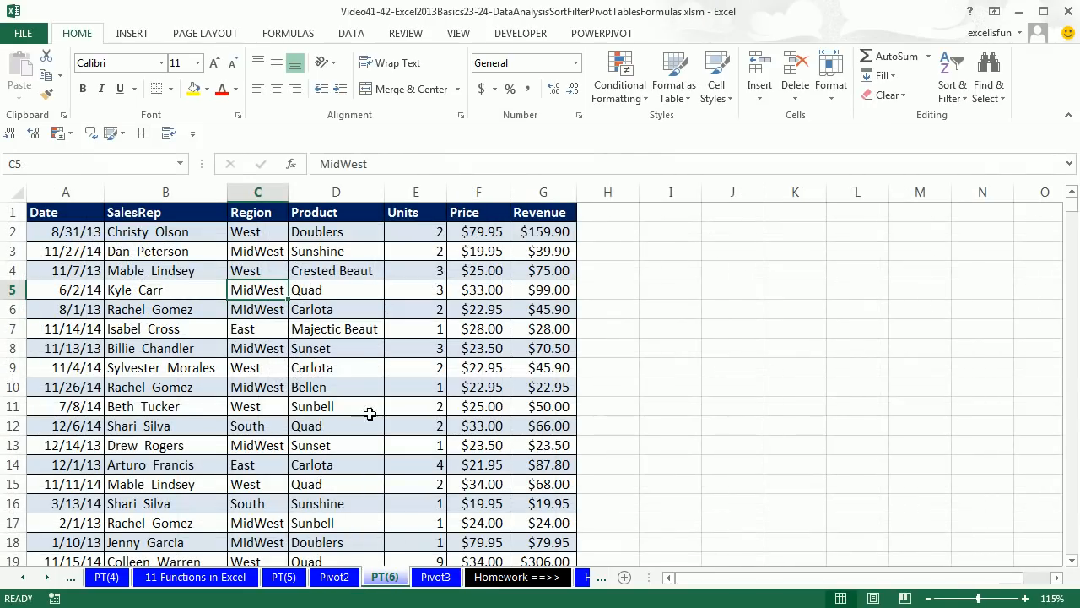
pyautogui.click(348, 349)
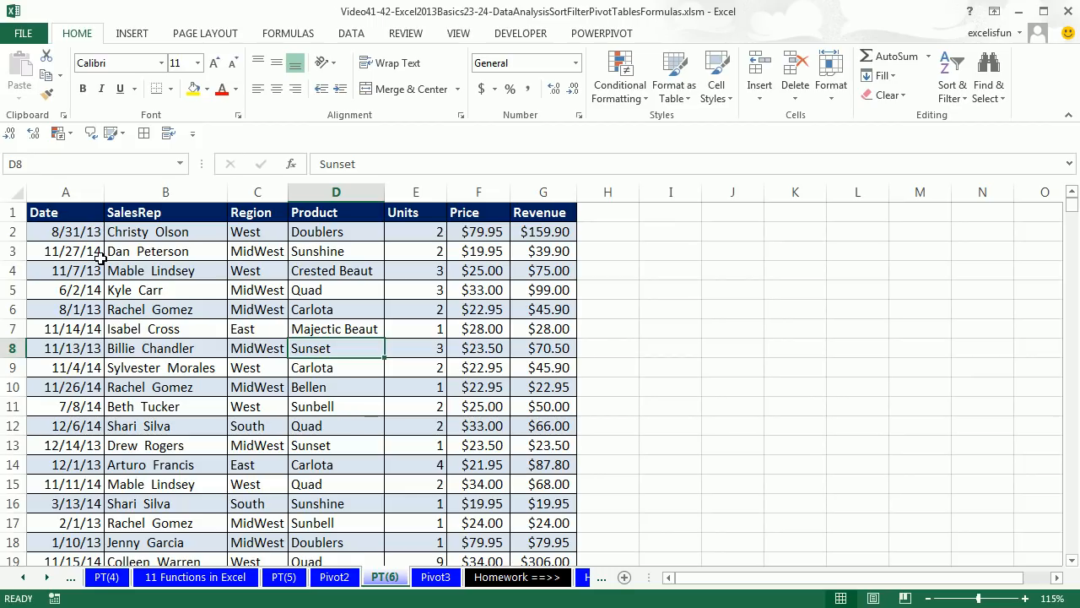
pyautogui.click(310, 268)
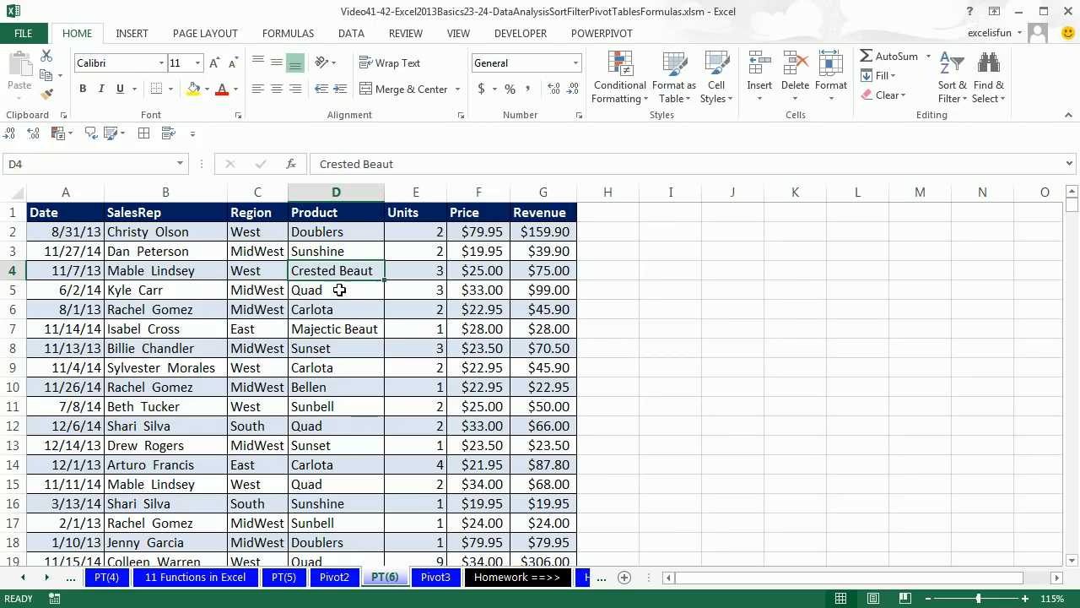
pyautogui.press('alt')
pyautogui.press('n')
pyautogui.press('v')
pyautogui.press('Return')
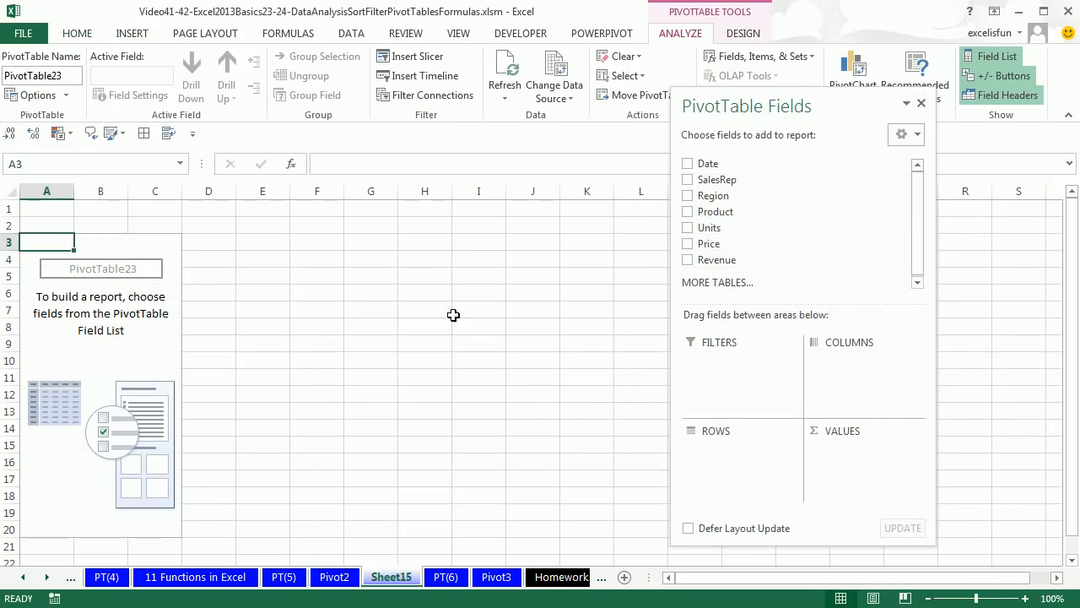
# Add Date to the rows and Revenue to the values of the new PivotTable
pyautogui.moveTo(769, 108); pyautogui.dragTo(516, 104)
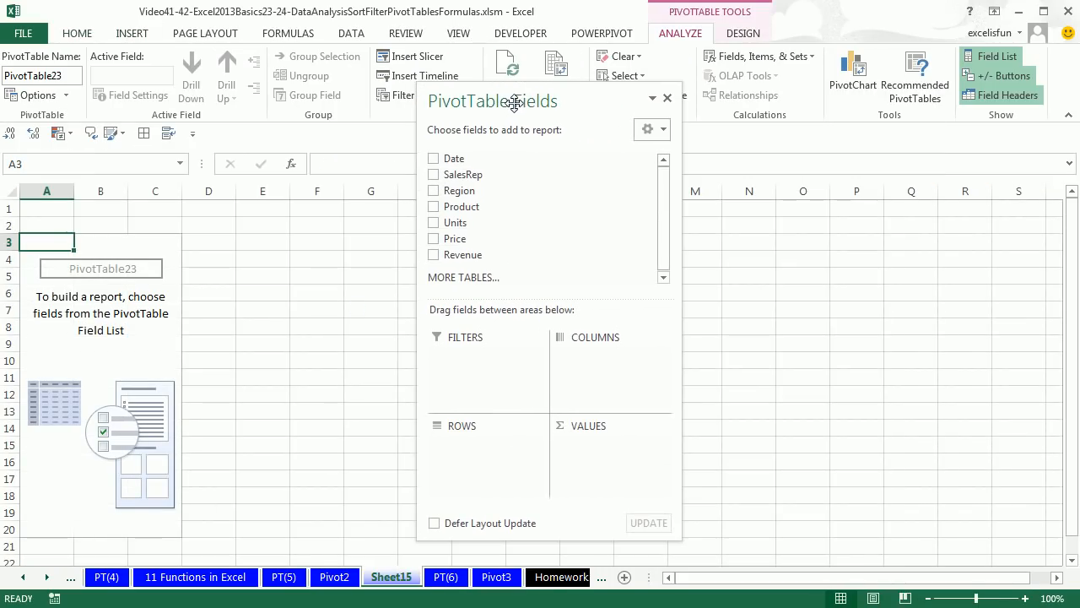
pyautogui.moveTo(471, 154); pyautogui.dragTo(472, 444)
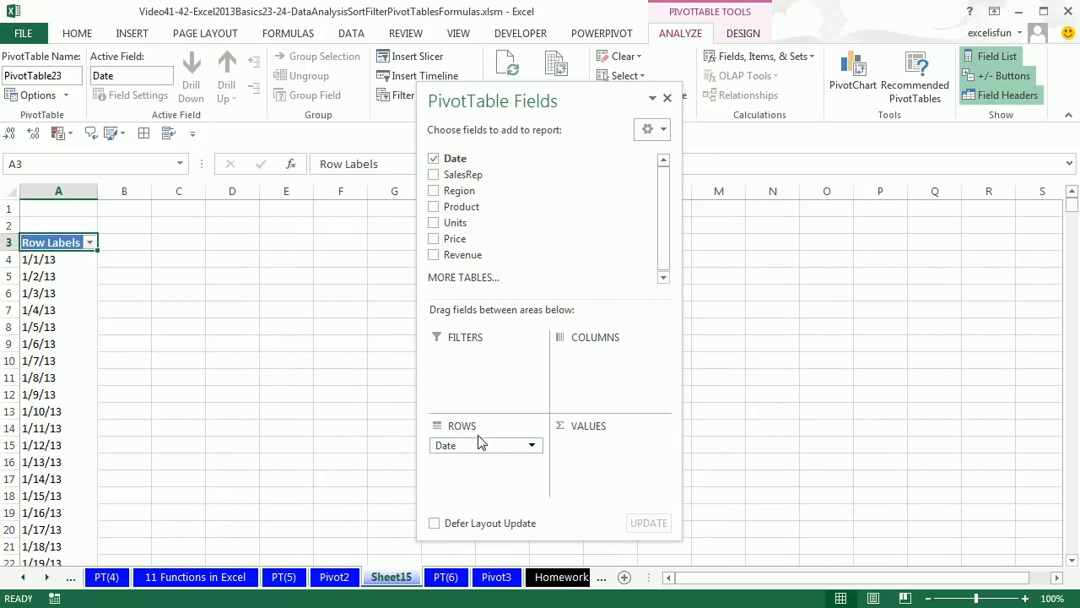
pyautogui.moveTo(456, 254); pyautogui.dragTo(606, 453)
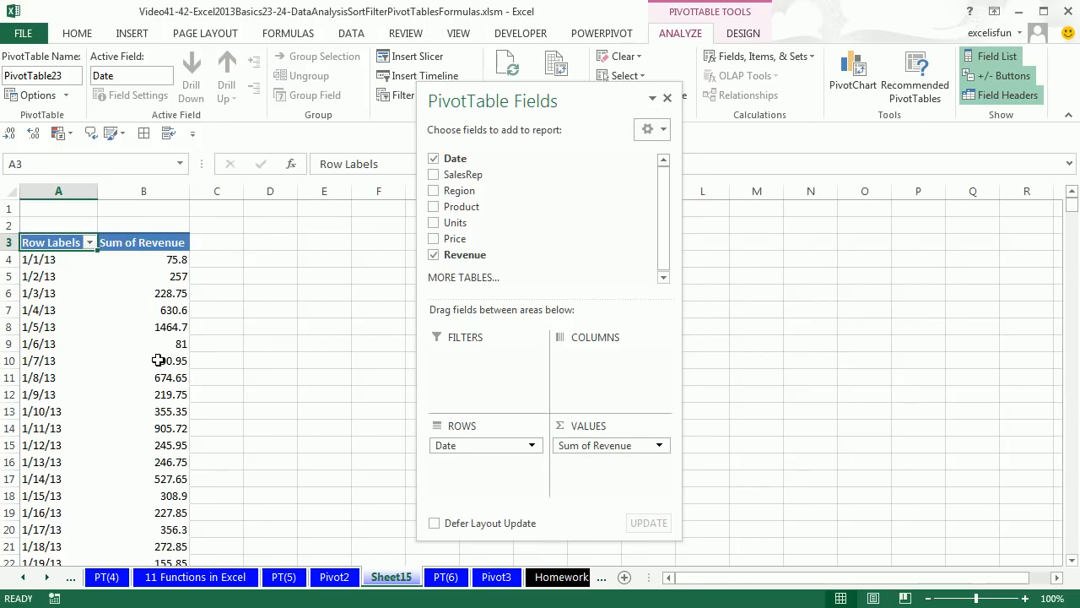
# Show the date PivotTable in tabular form and format Sum of Revenue as Currency
pyautogui.click(742, 33)
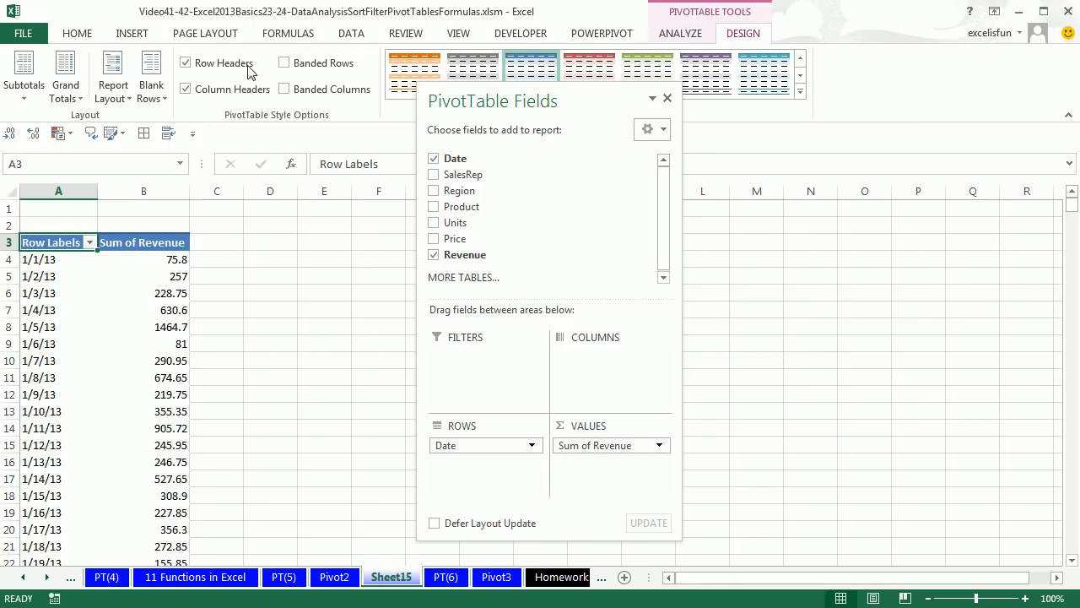
pyautogui.click(116, 91)
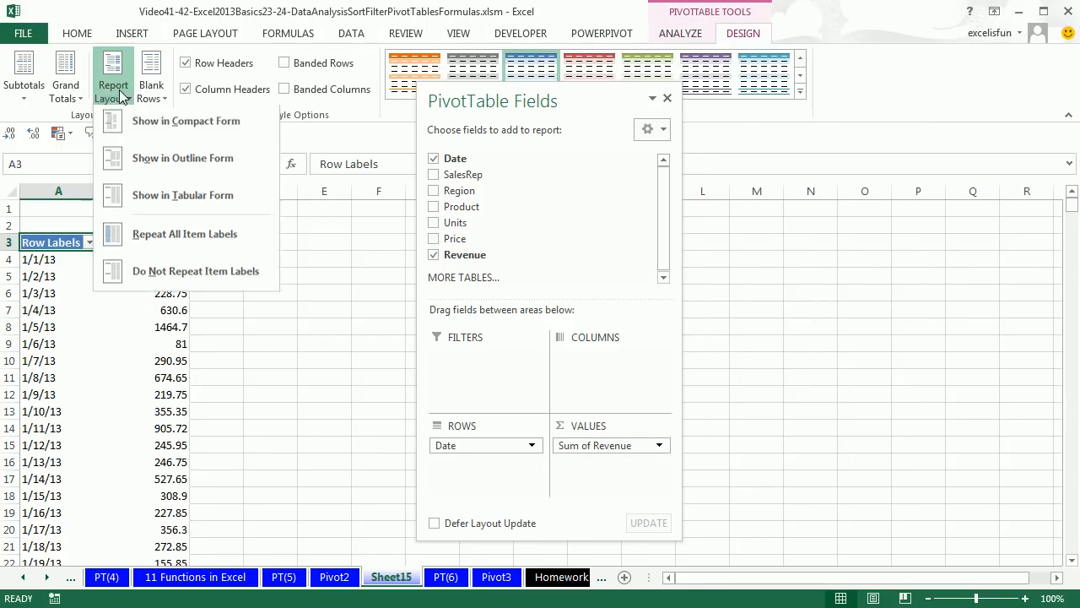
pyautogui.click(213, 200)
pyautogui.rightClick(164, 257)
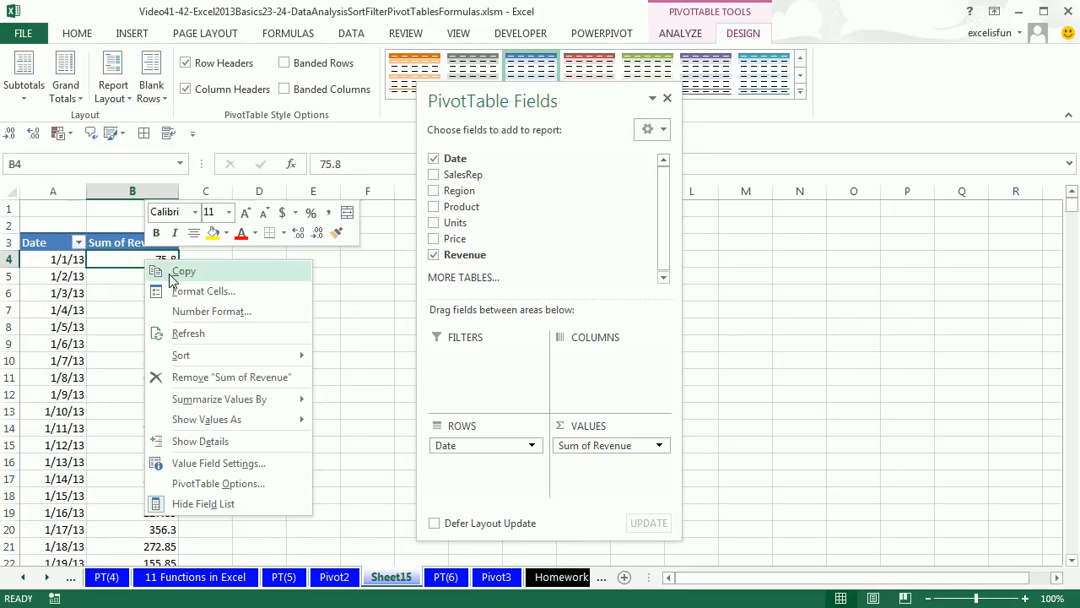
pyautogui.click(210, 307)
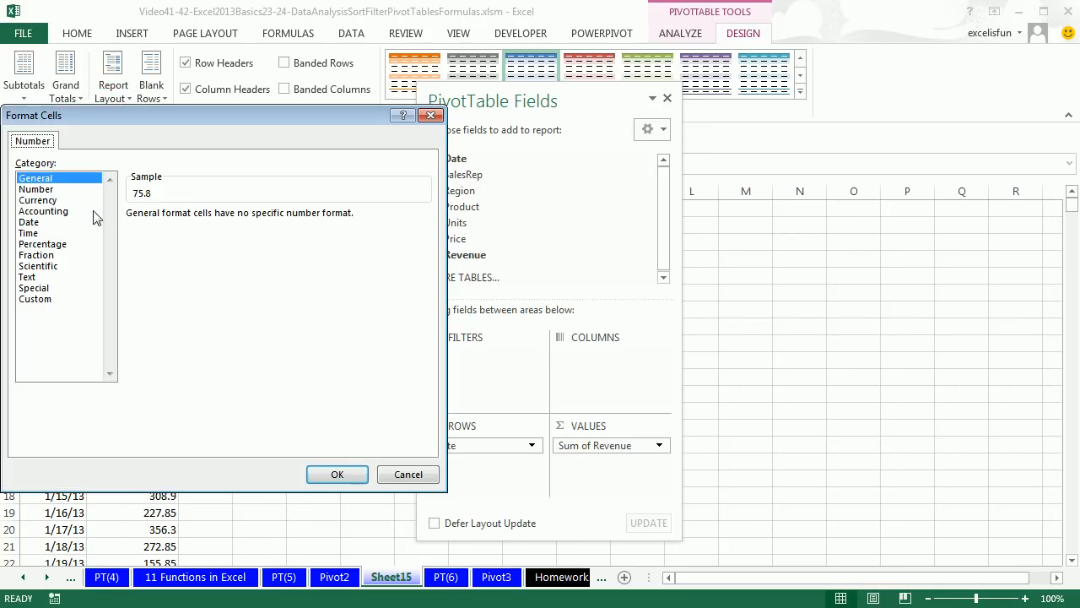
pyautogui.click(52, 200)
pyautogui.click(336, 474)
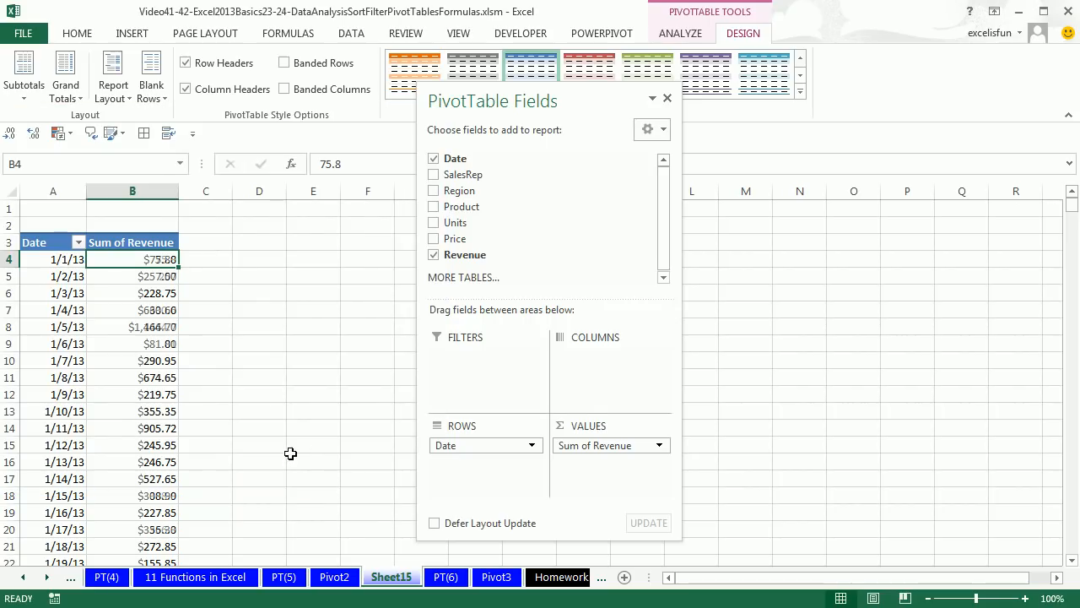
# Group the PivotTable's Date row field by both Months and Years
pyautogui.rightClick(54, 281)
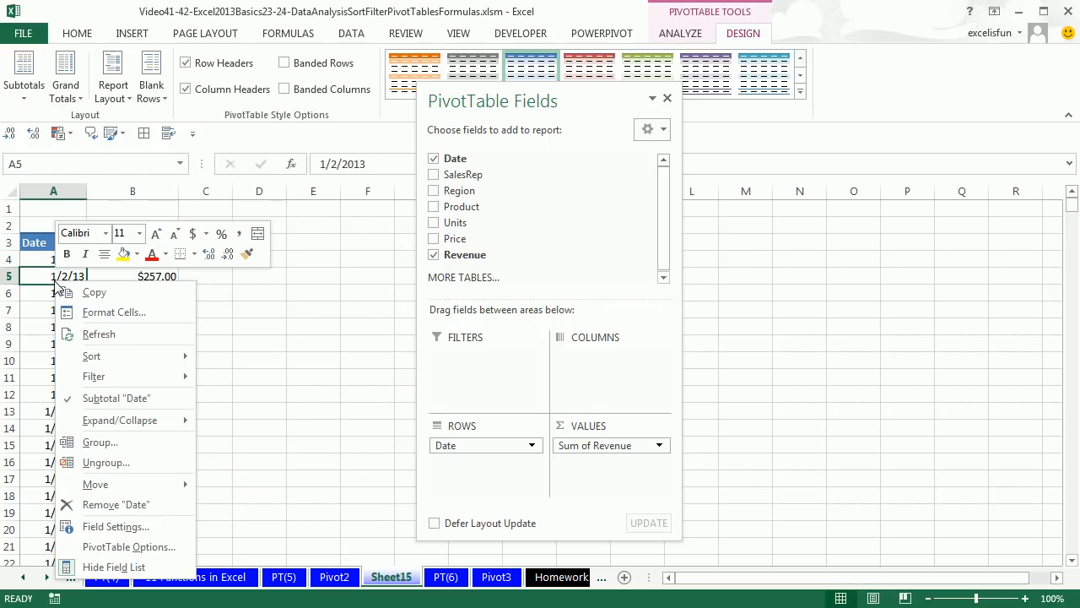
pyautogui.click(99, 442)
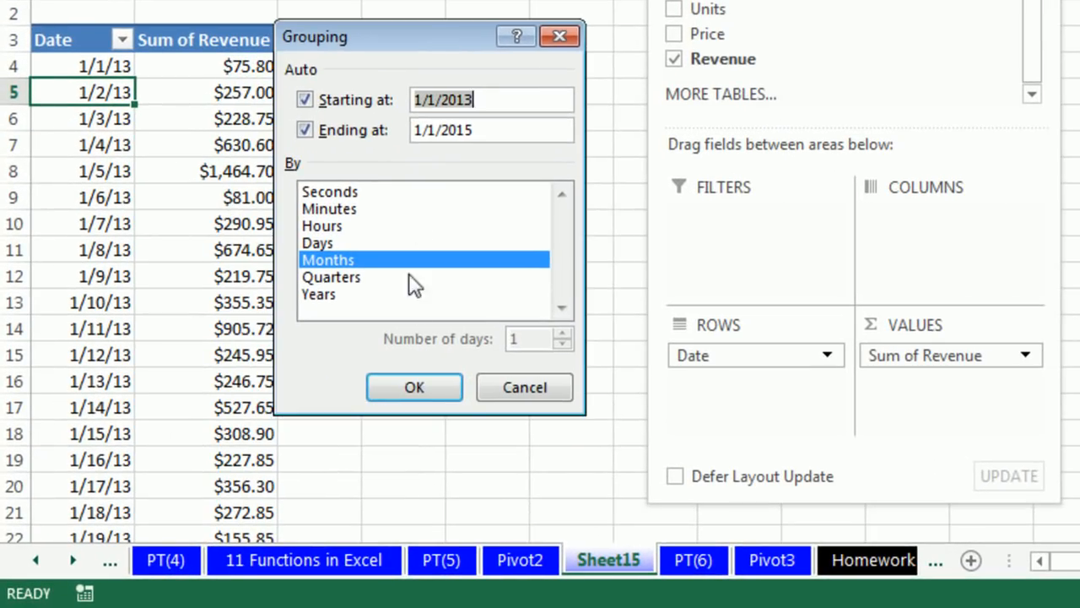
pyautogui.click(321, 295)
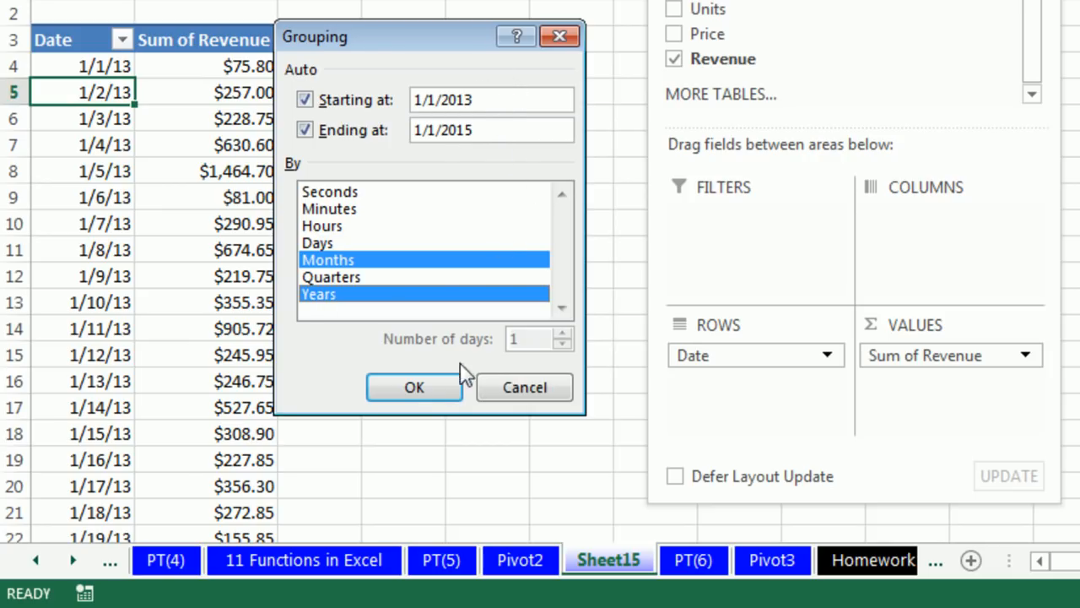
pyautogui.click(439, 386)
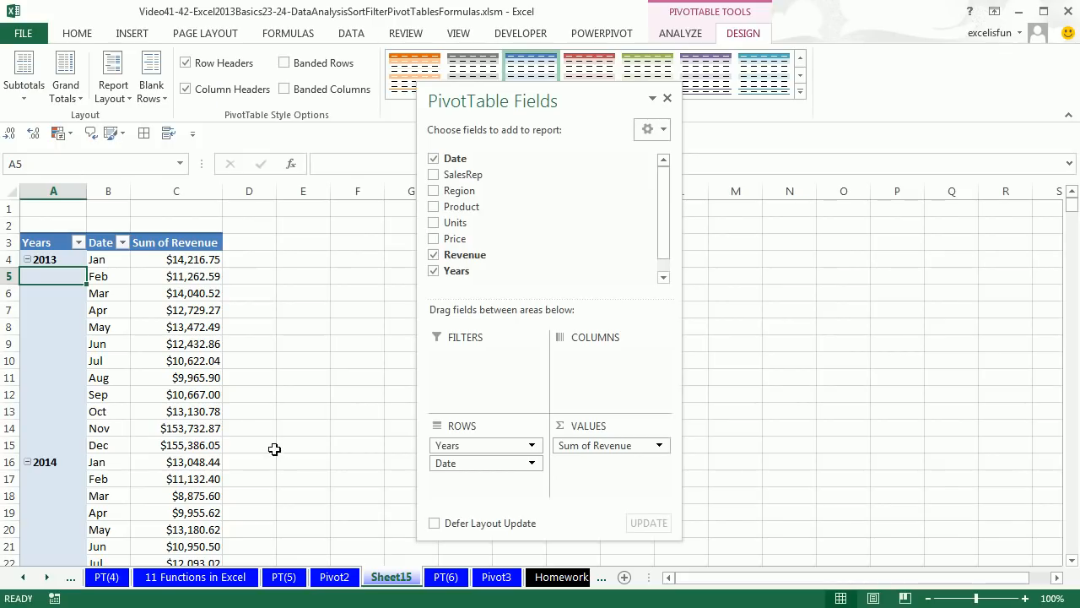
pyautogui.scroll(-3, 275, 434)
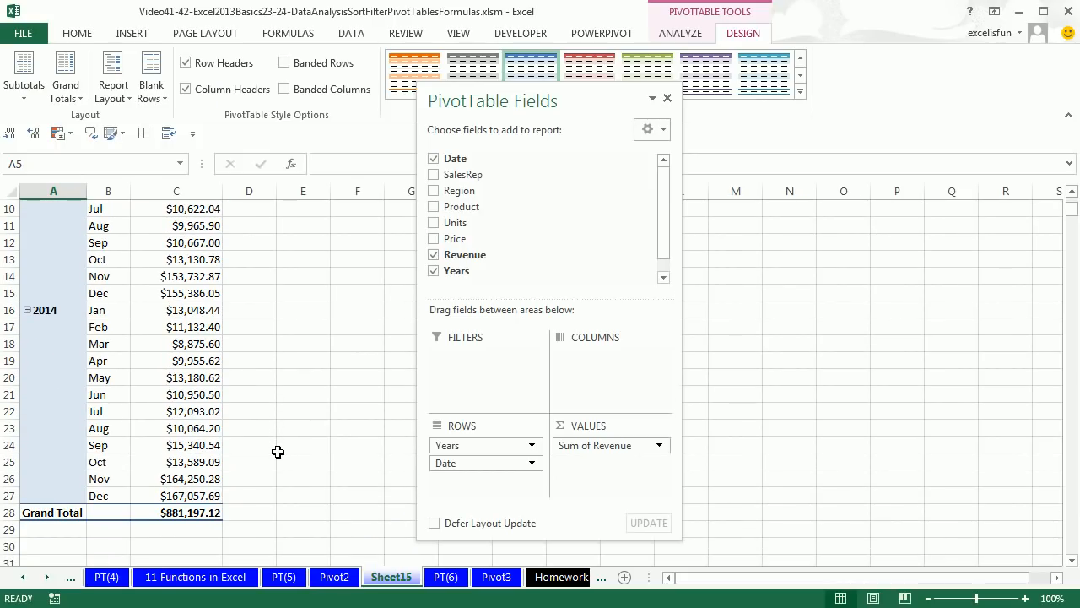
pyautogui.scroll(3, 277, 451)
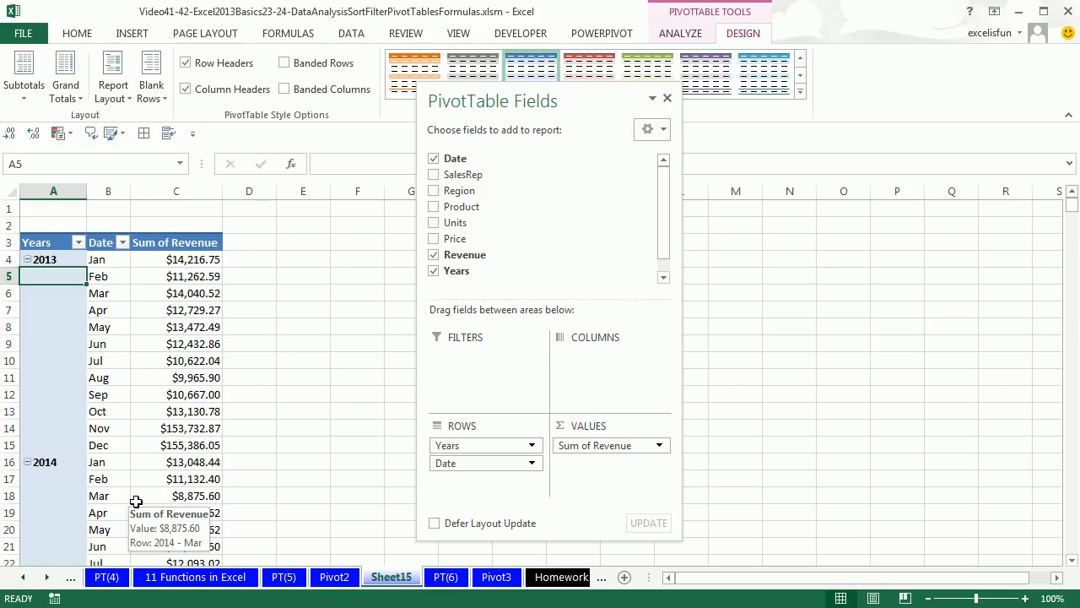
# Insert a Date timeline for the PivotTable and place it in the empty area beside the report
pyautogui.moveTo(586, 94); pyautogui.dragTo(932, 146)
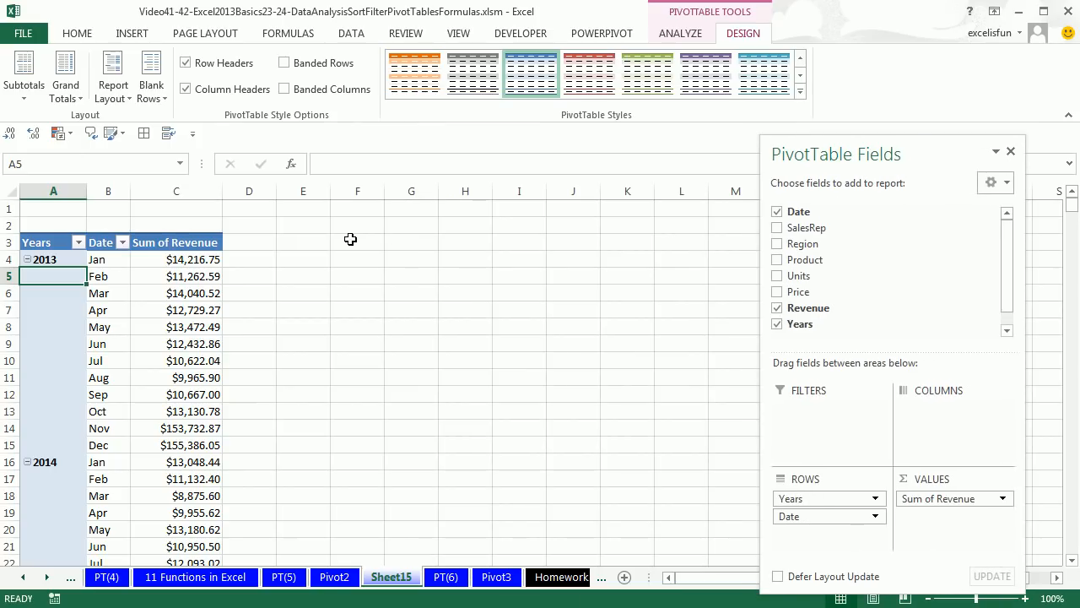
pyautogui.click(679, 33)
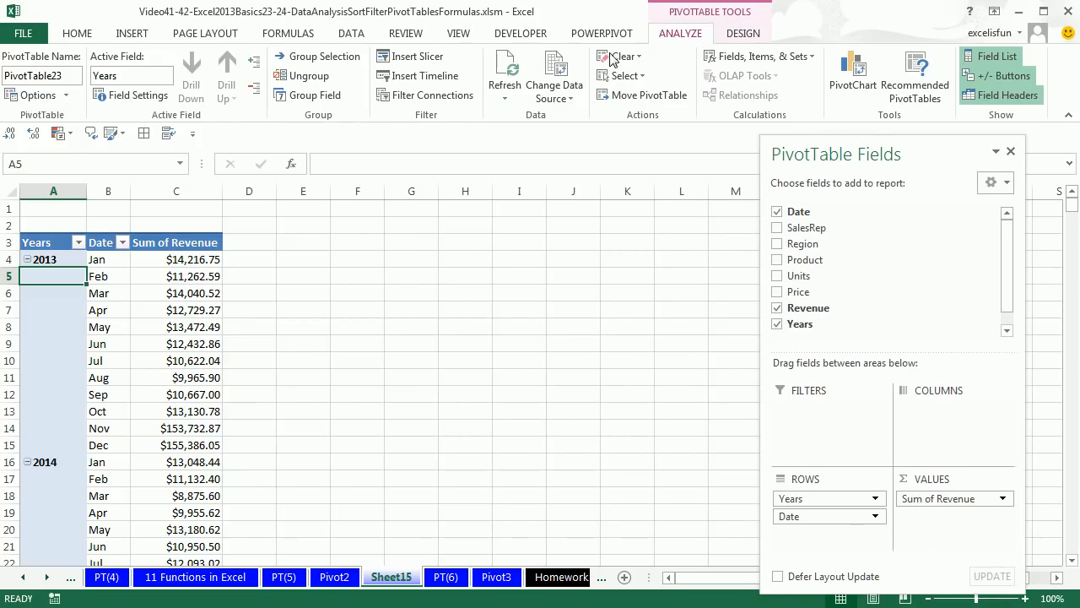
pyautogui.click(420, 76)
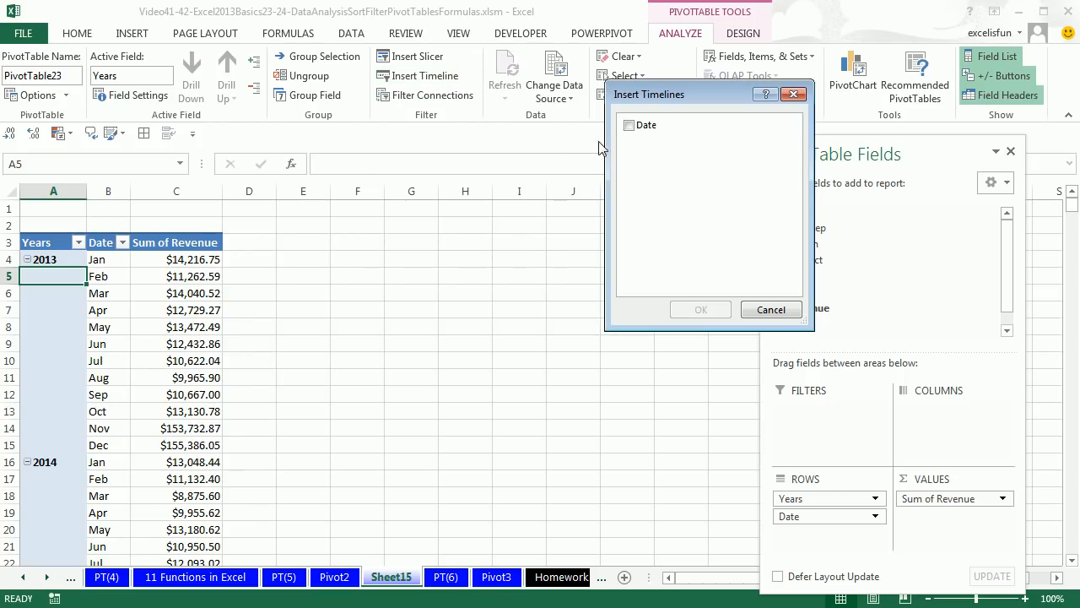
pyautogui.click(629, 126)
pyautogui.click(697, 311)
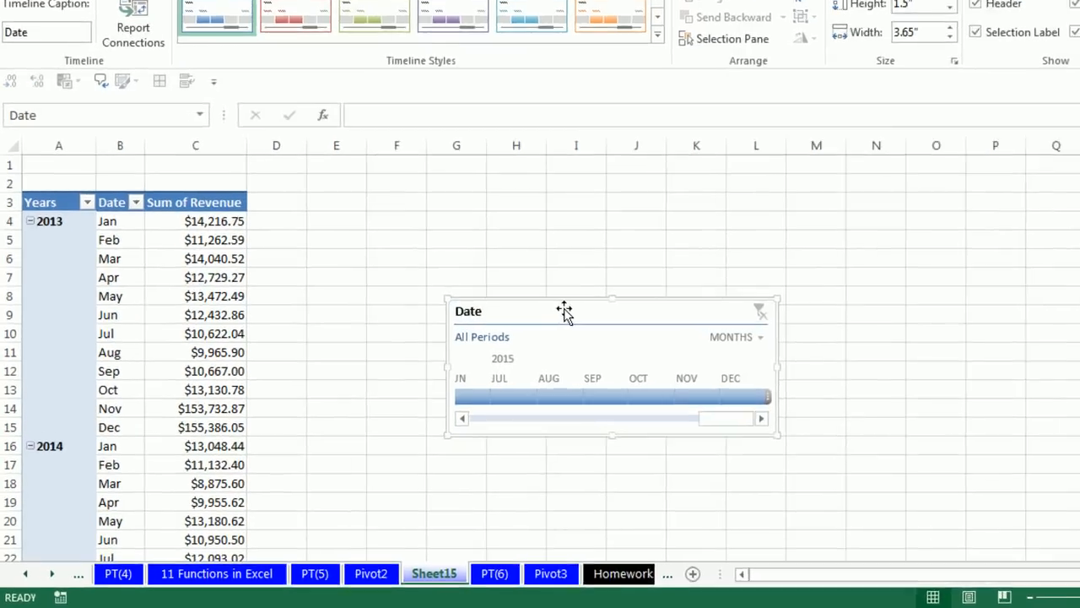
pyautogui.moveTo(507, 335); pyautogui.dragTo(422, 257)
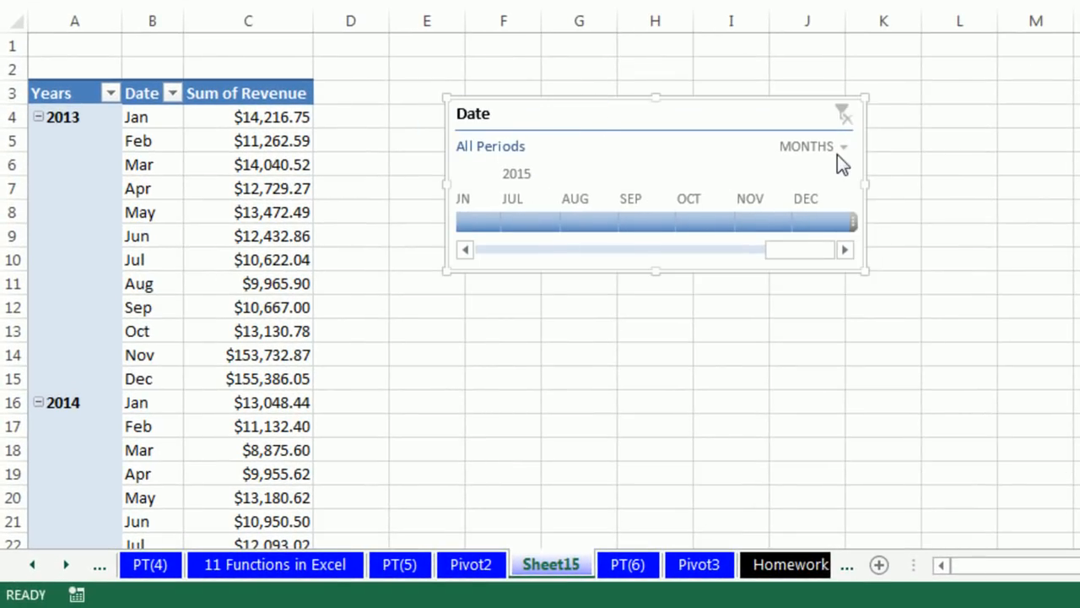
# Filter the report with the Date timeline by single months of 2013, ending with the range January to May 2013
pyautogui.moveTo(796, 252); pyautogui.dragTo(452, 254)
pyautogui.click(479, 222)
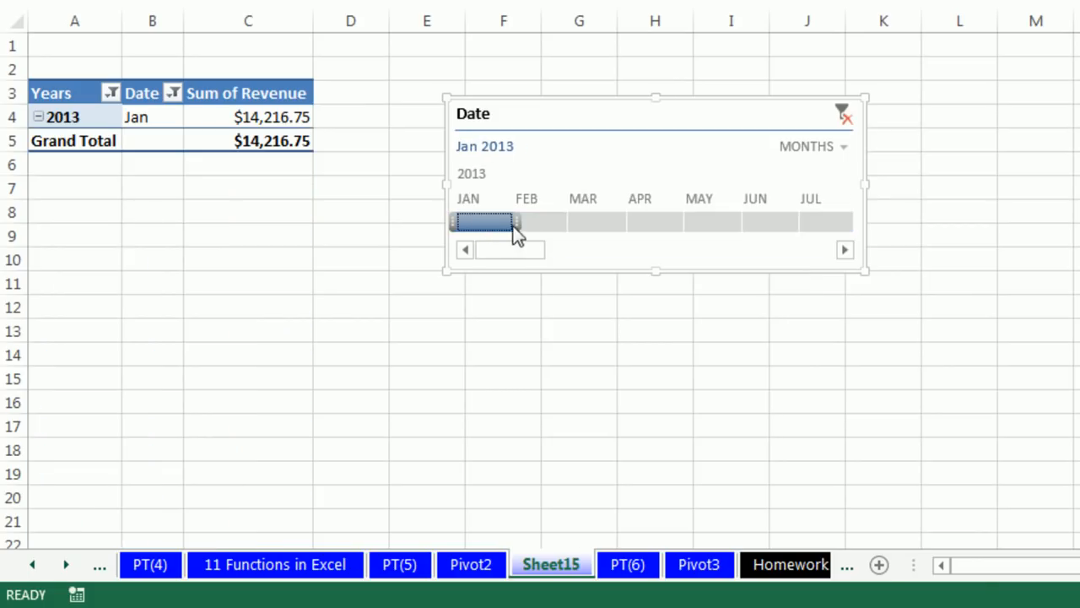
pyautogui.click(543, 224)
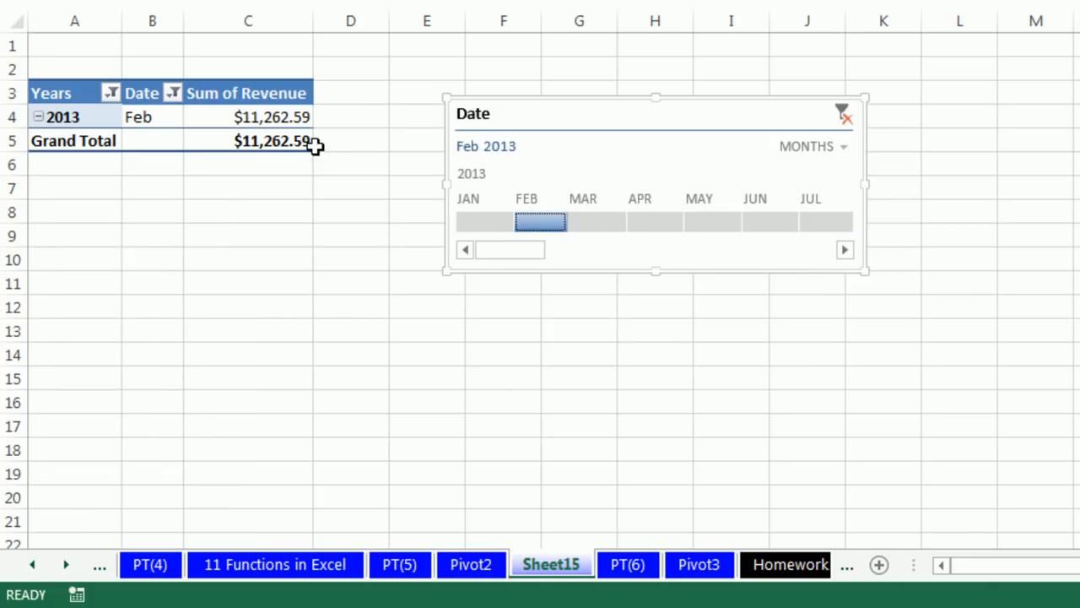
pyautogui.moveTo(572, 223); pyautogui.dragTo(747, 231)
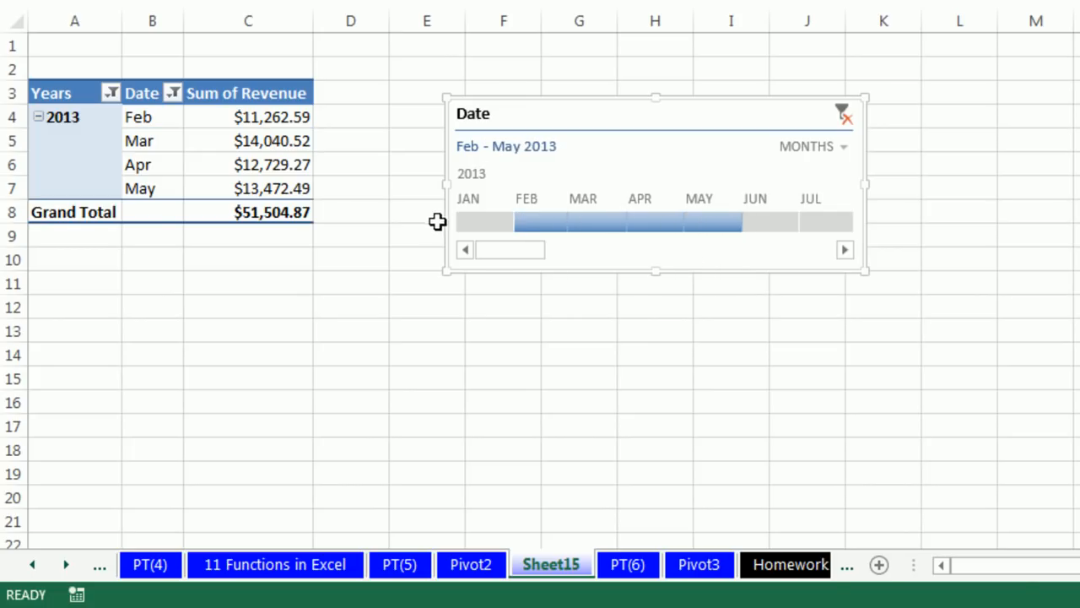
pyautogui.moveTo(507, 226); pyautogui.dragTo(444, 225)
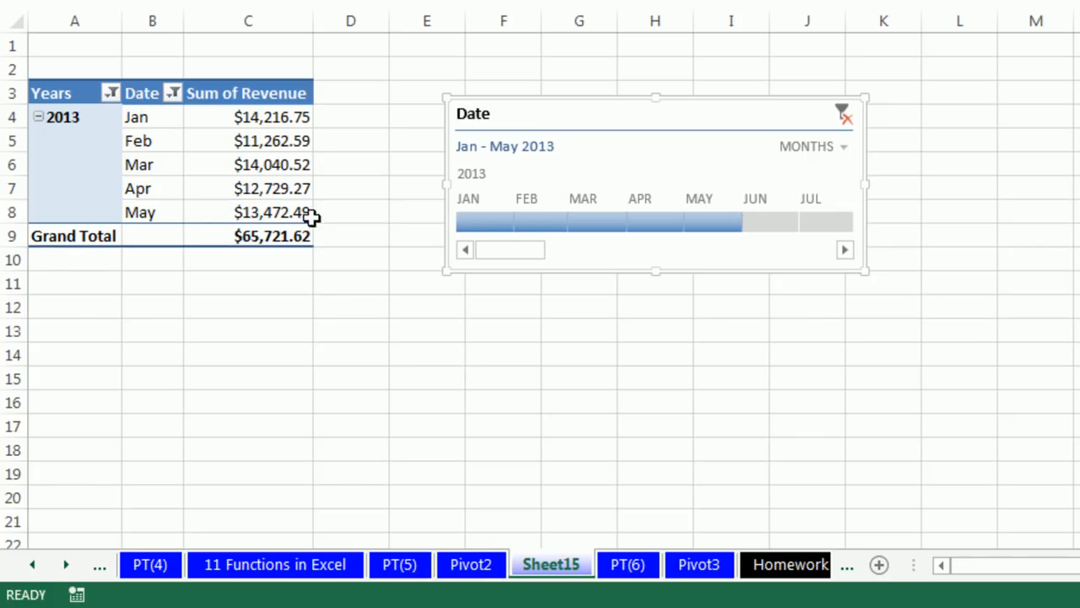
# Change the timeline's time level to Years and extend the filter to cover 2013 and 2014
pyautogui.click(844, 152)
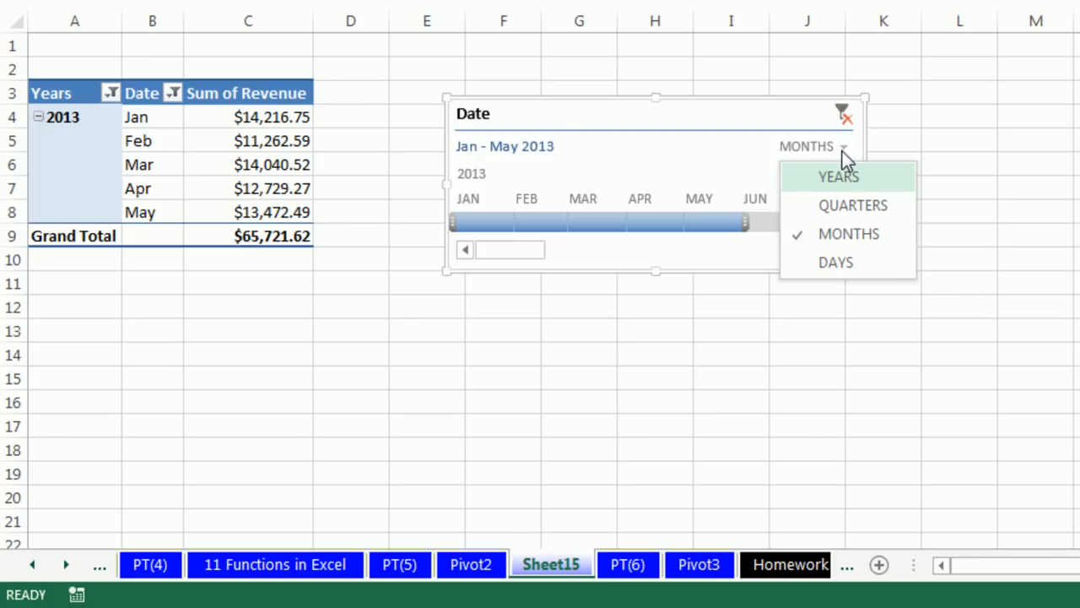
pyautogui.click(848, 181)
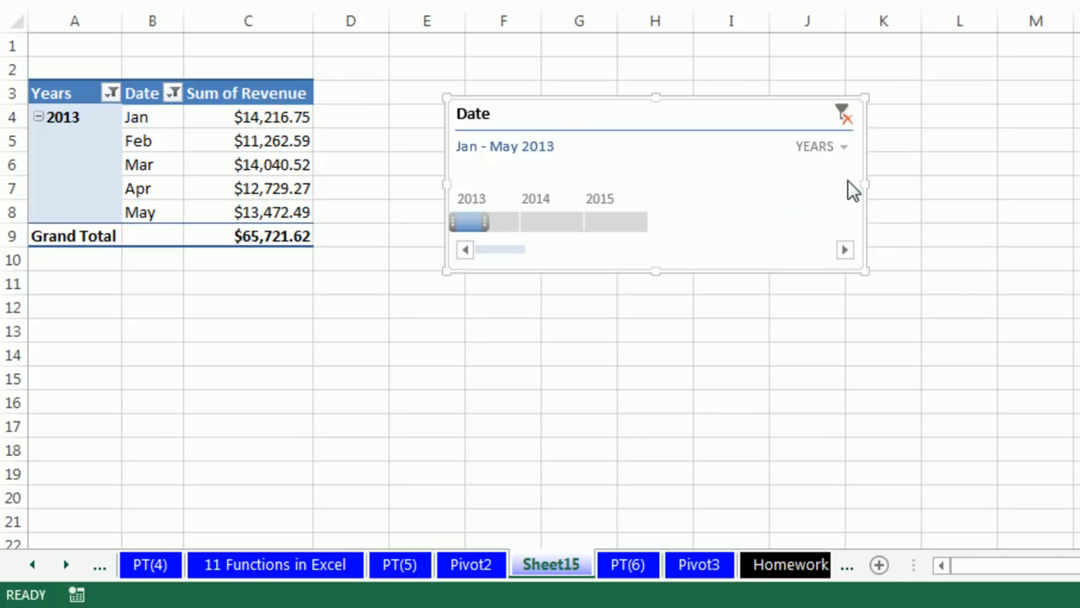
pyautogui.moveTo(485, 225); pyautogui.dragTo(583, 228)
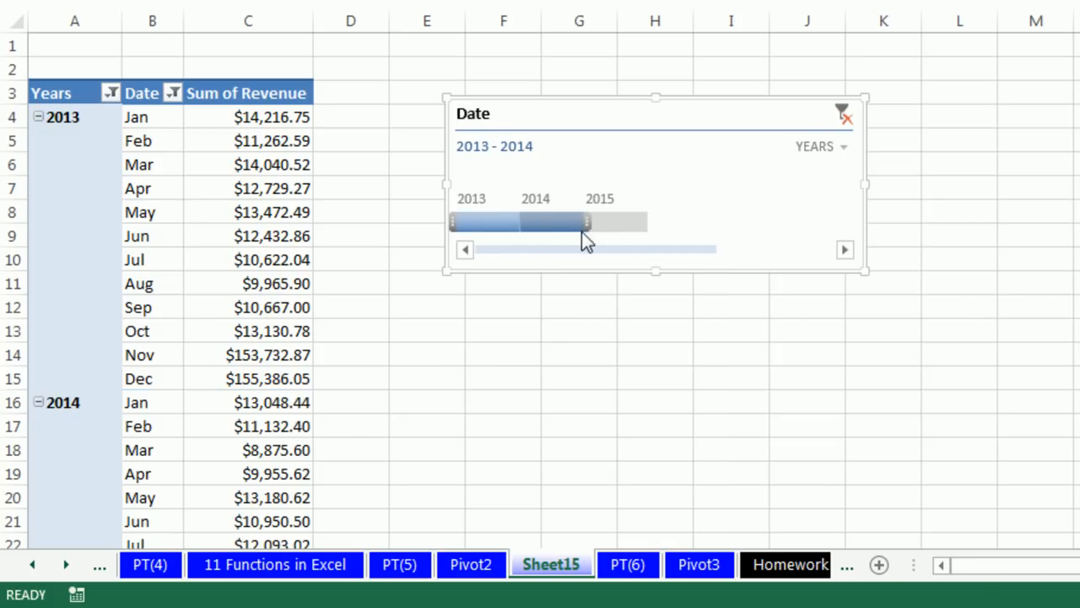
# Change the timeline's time level to Quarters and try Q1–Q2 2013, Q1 2014, and Q3 2013 through Q1 2014
pyautogui.click(843, 148)
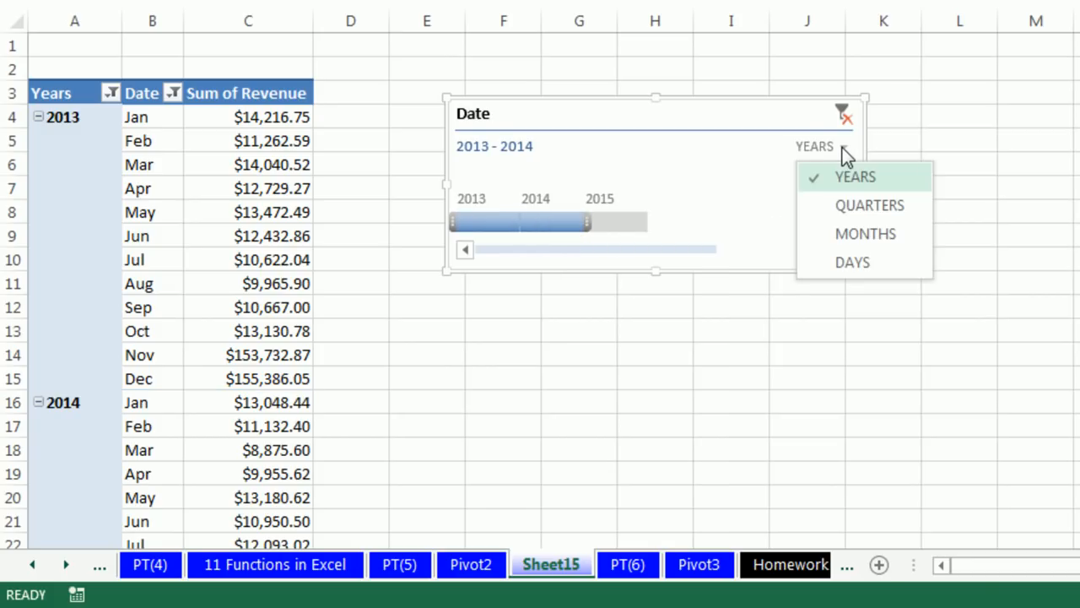
pyautogui.click(849, 207)
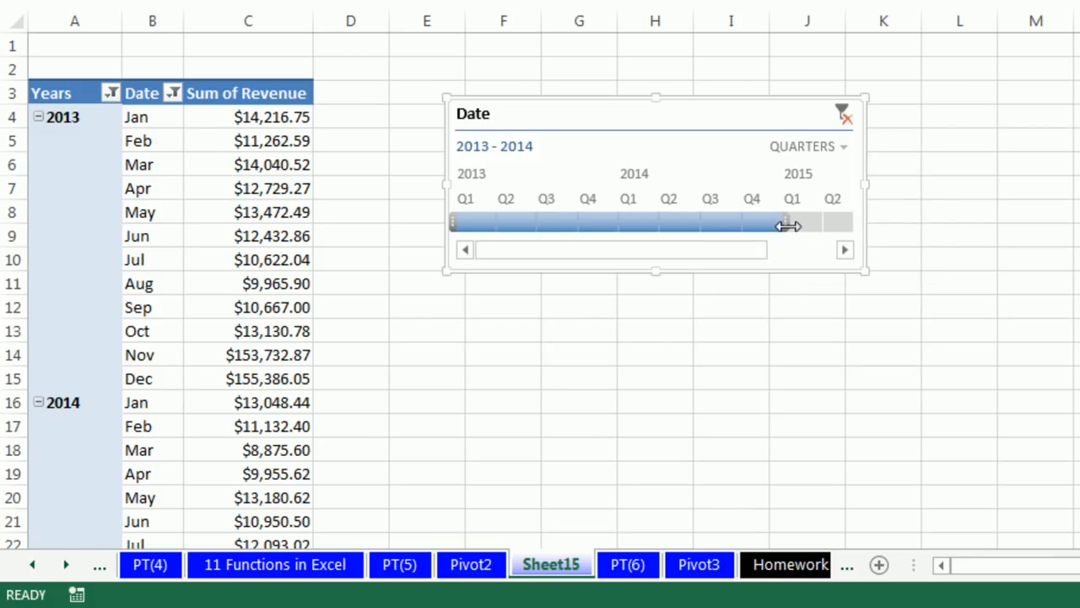
pyautogui.moveTo(786, 225); pyautogui.dragTo(553, 220)
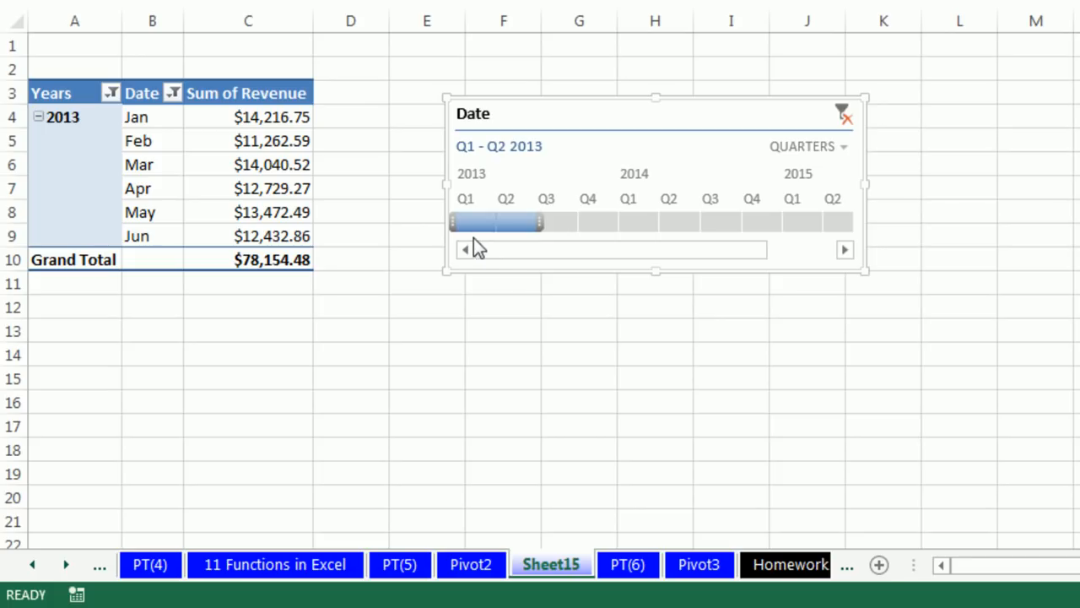
pyautogui.click(645, 224)
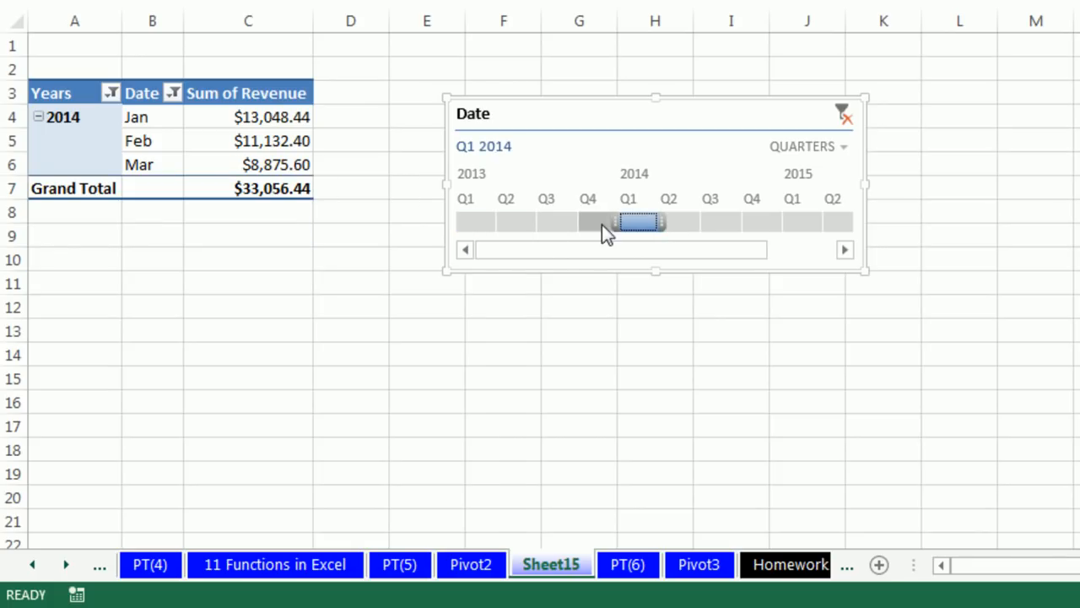
pyautogui.moveTo(614, 217); pyautogui.dragTo(521, 216)
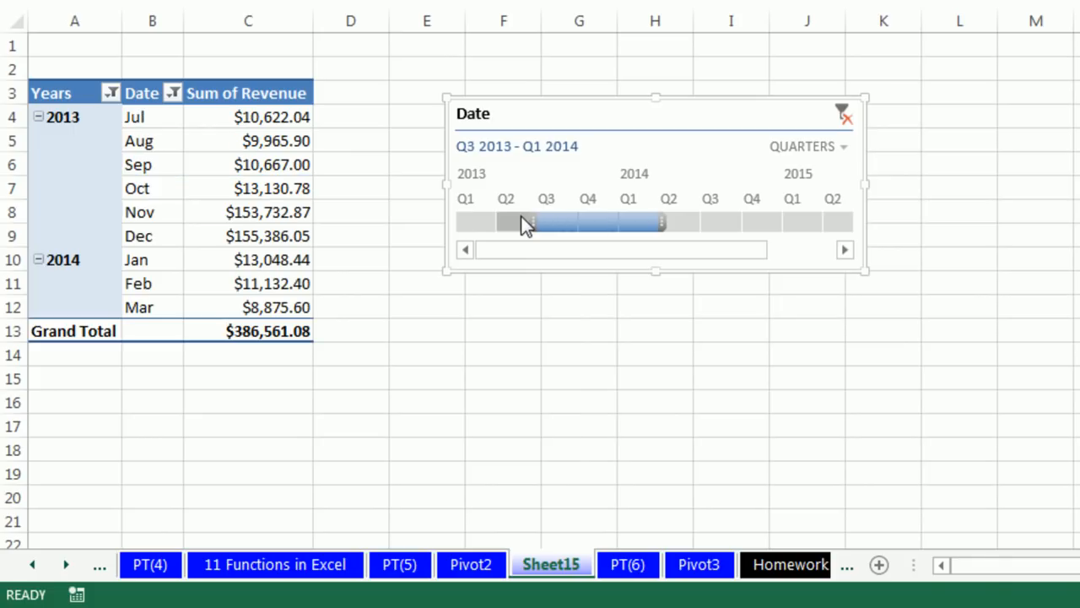
# Change the timeline's time level to Days and filter to May 3–9, 2013, narrowing it to May 9, 2013
pyautogui.click(841, 154)
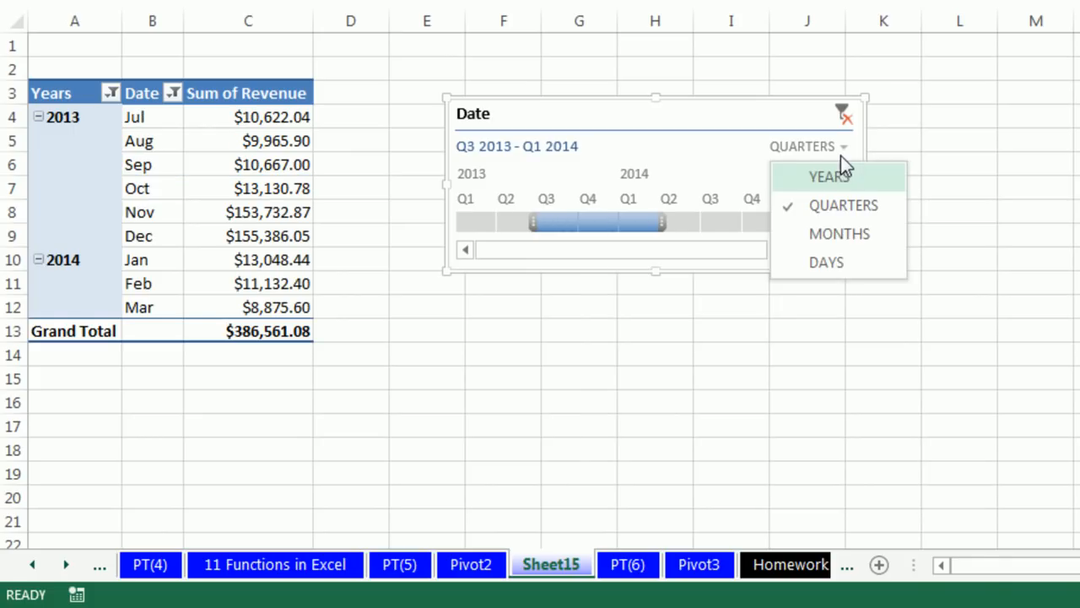
pyautogui.click(831, 264)
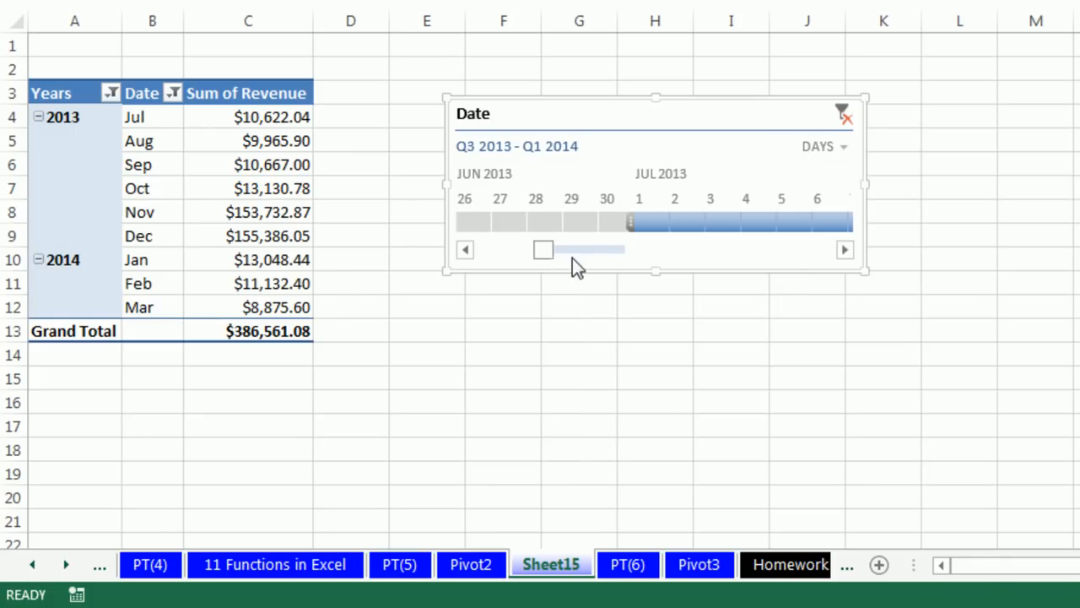
pyautogui.scroll(-5, 555, 252)
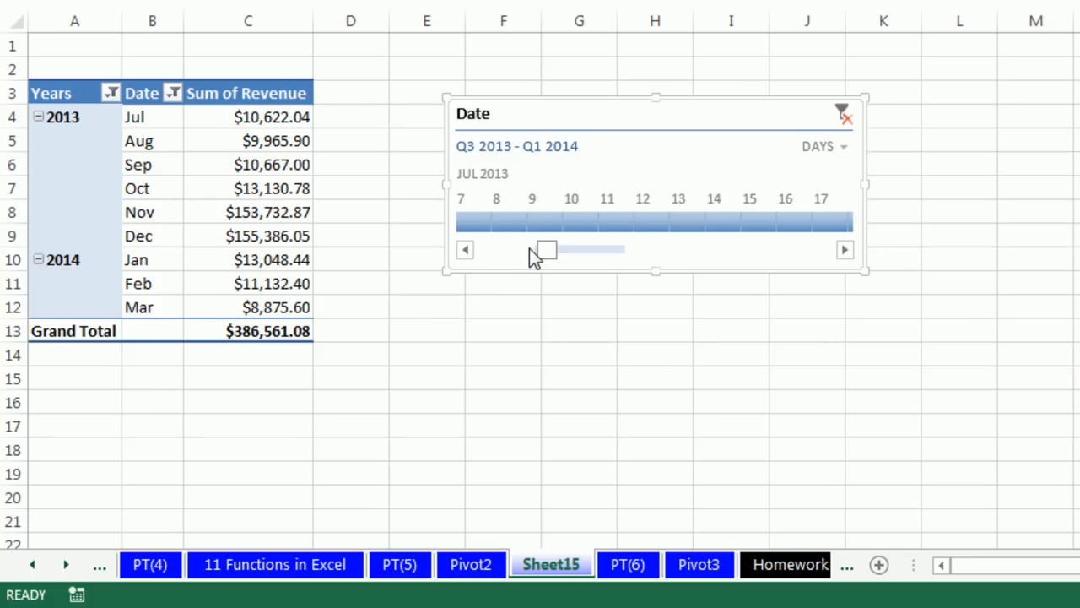
pyautogui.moveTo(566, 254); pyautogui.dragTo(523, 253)
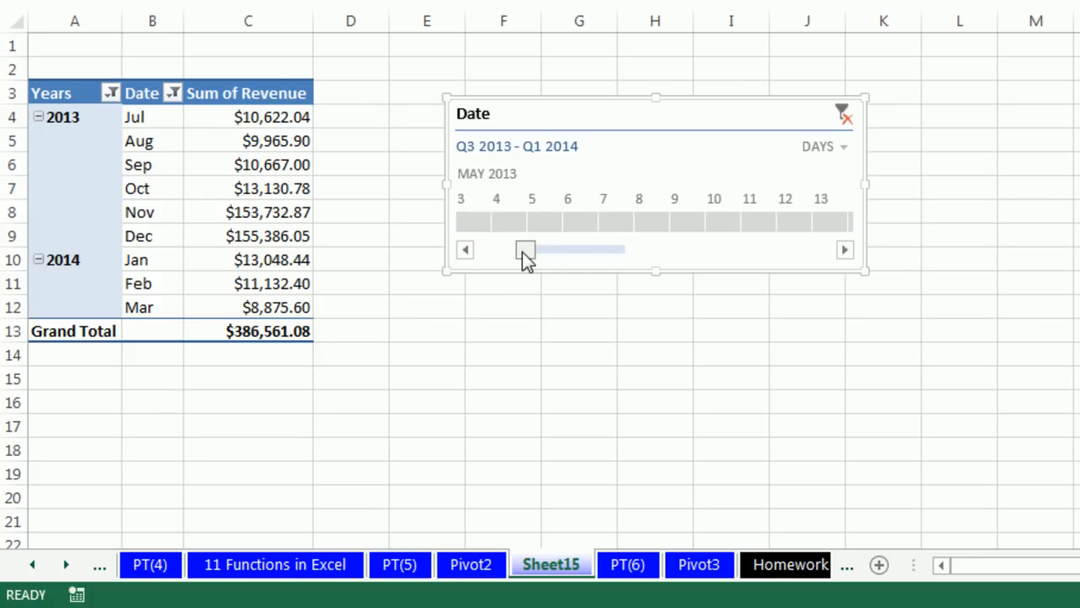
pyautogui.click(474, 223)
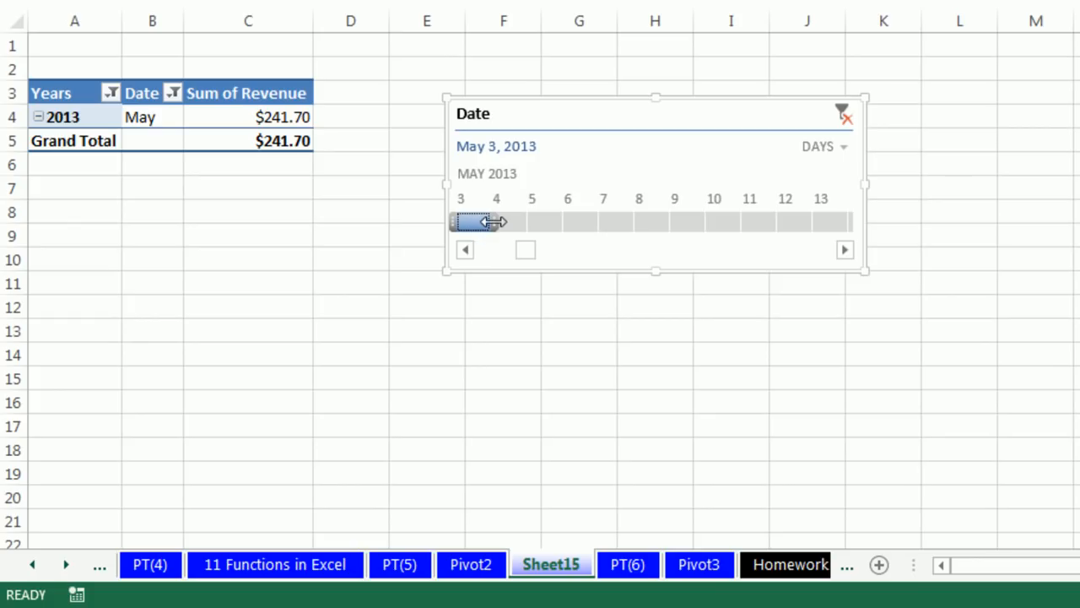
pyautogui.moveTo(494, 222); pyautogui.dragTo(602, 229)
pyautogui.moveTo(695, 232); pyautogui.dragTo(695, 233)
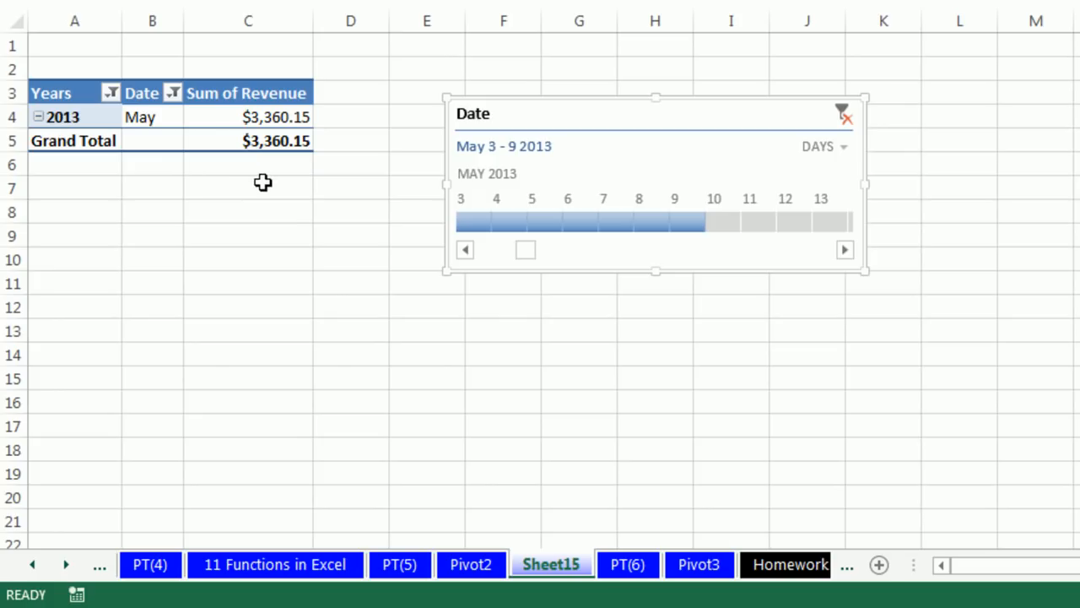
pyautogui.click(844, 146)
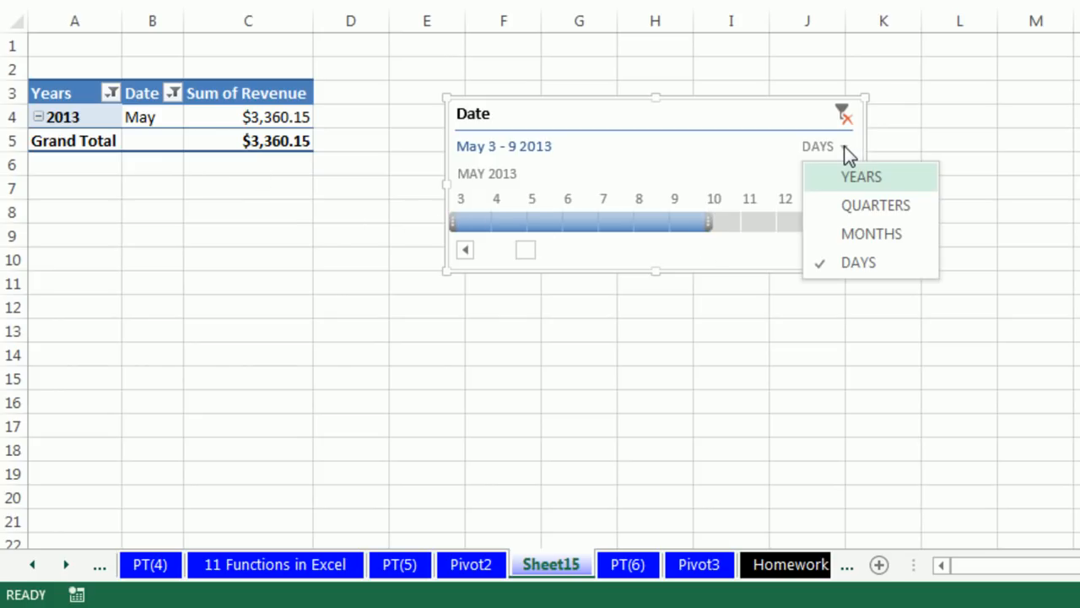
pyautogui.click(691, 231)
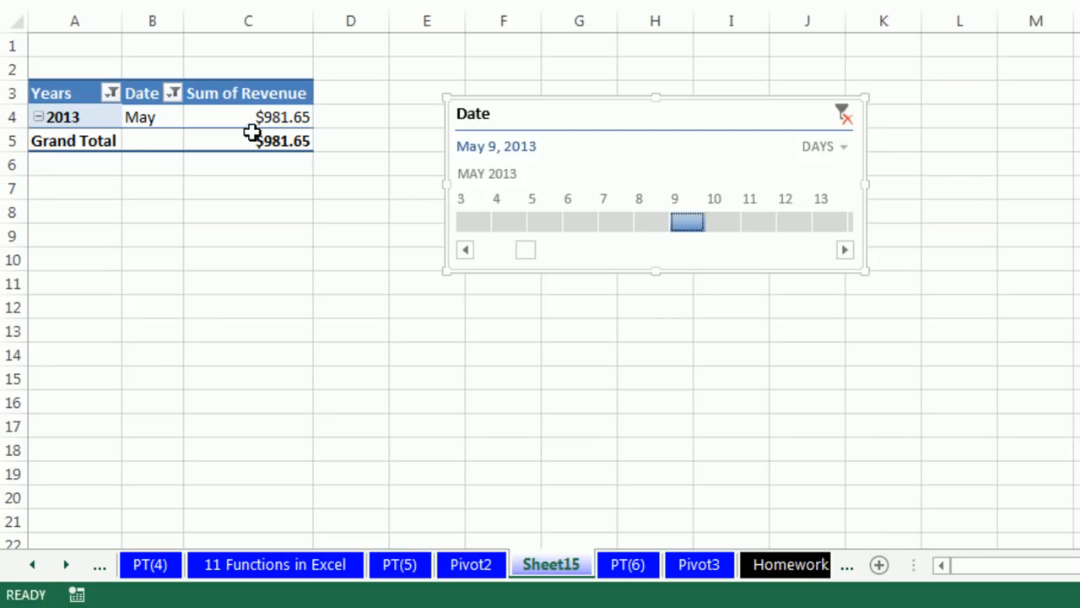
# Set the timeline's time level back to Months and filter the report to February through May 2013
pyautogui.click(838, 149)
pyautogui.click(858, 237)
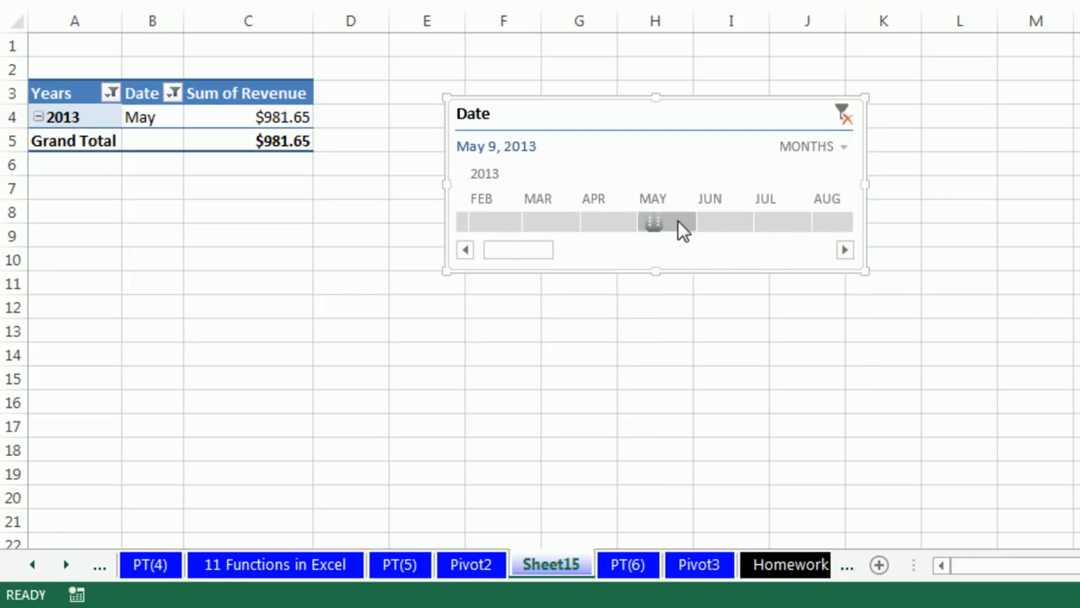
pyautogui.moveTo(646, 222); pyautogui.dragTo(447, 215)
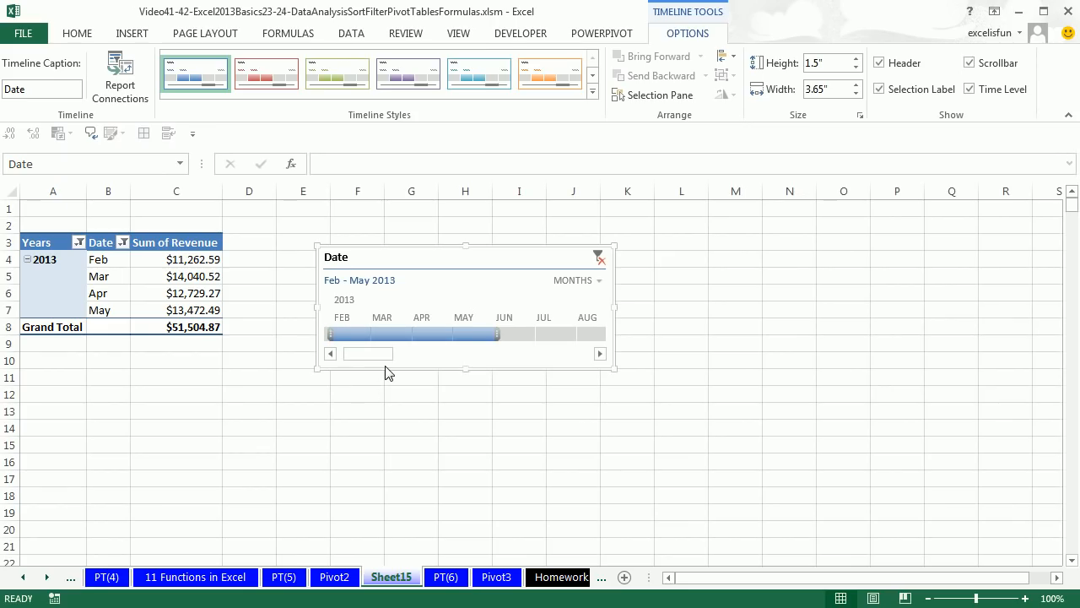
# Apply the light green timeline style to the Date timeline and deselect it
pyautogui.click(418, 89)
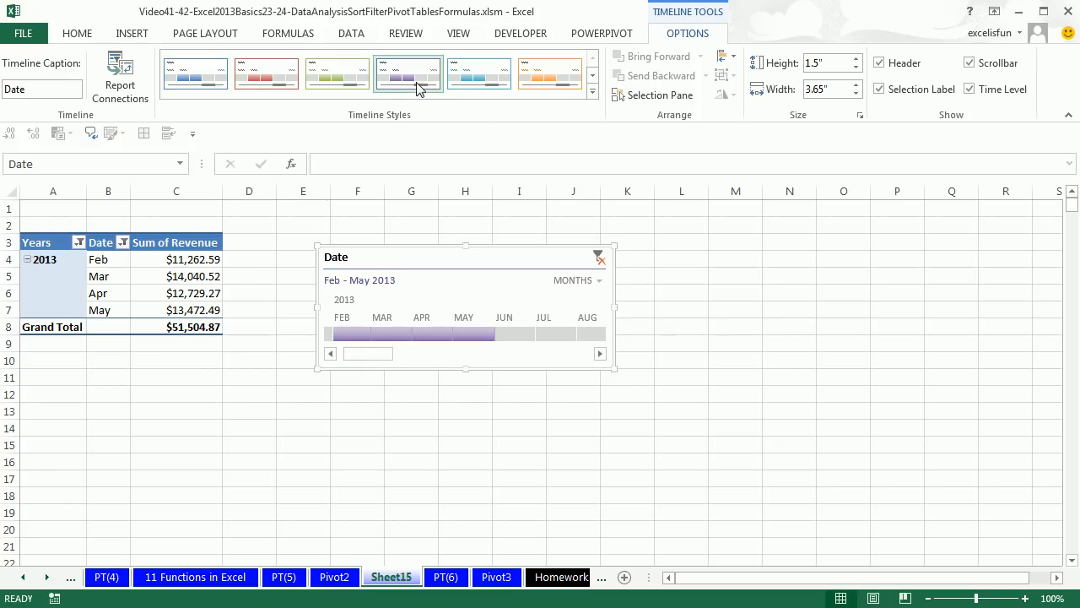
pyautogui.click(368, 90)
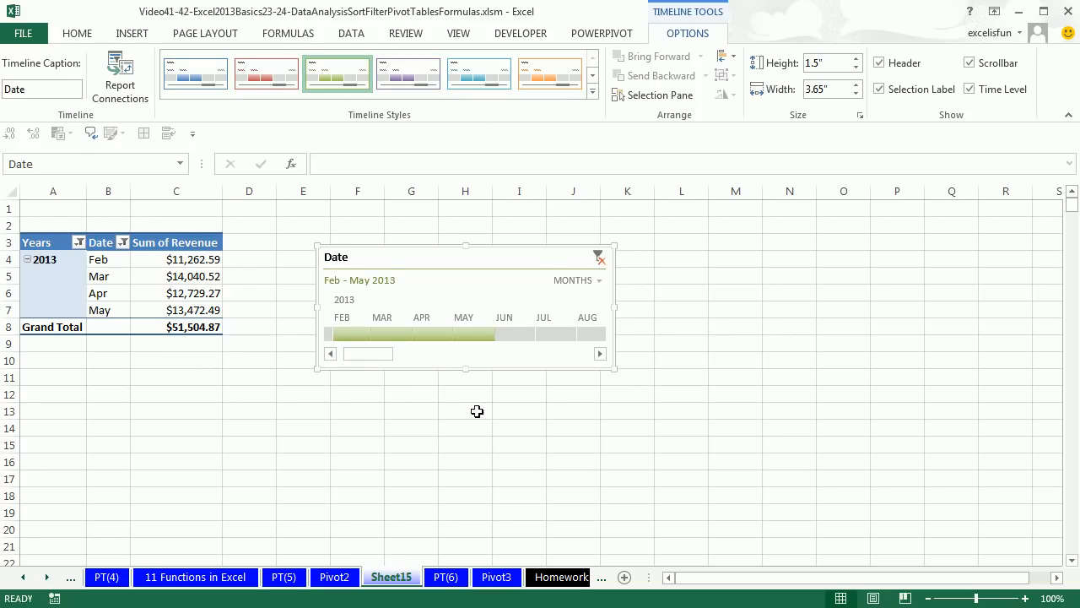
pyautogui.click(426, 423)
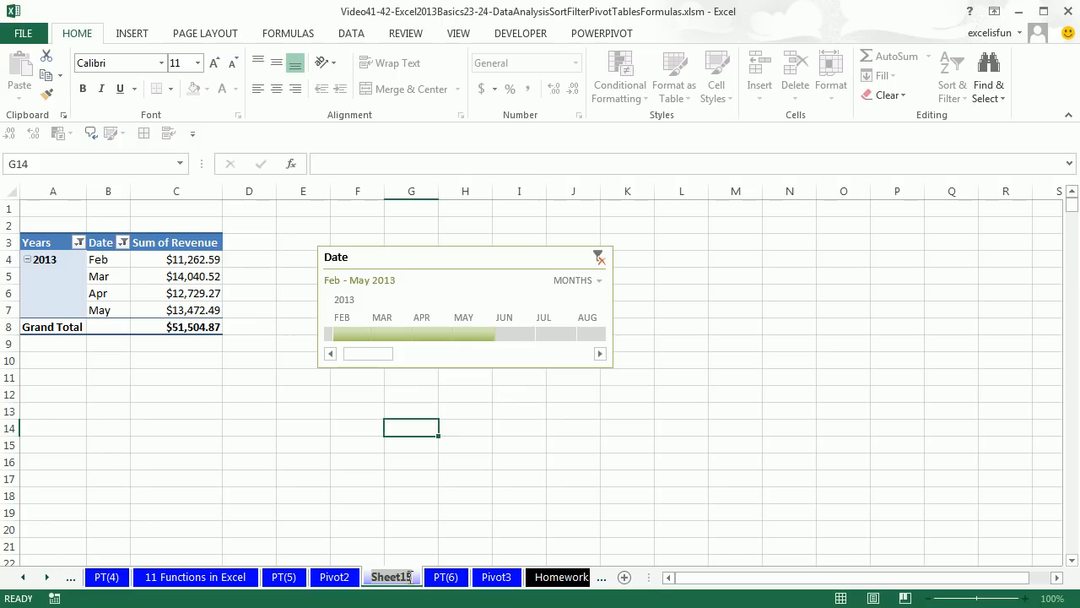
# Rename the sheet holding the monthly revenue report and Date timeline as Pivot4
pyautogui.write('Pivot4')
pyautogui.press('Return')
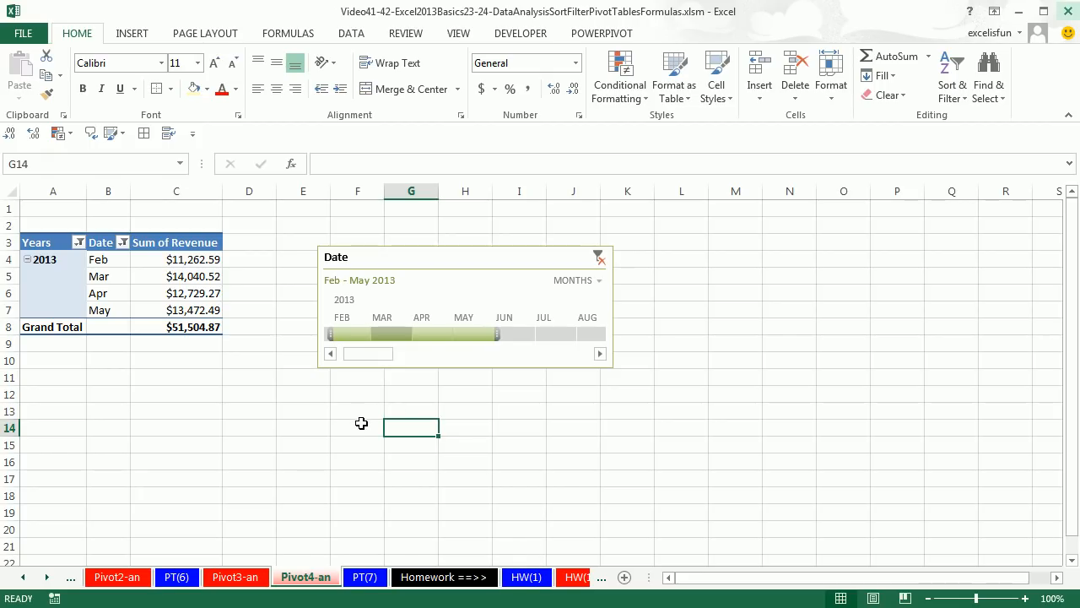
# Open the PT(7) sheet and examine the SUMIFS formula for the Northwest total in G2, leaving it unedited
pyautogui.click(367, 580)
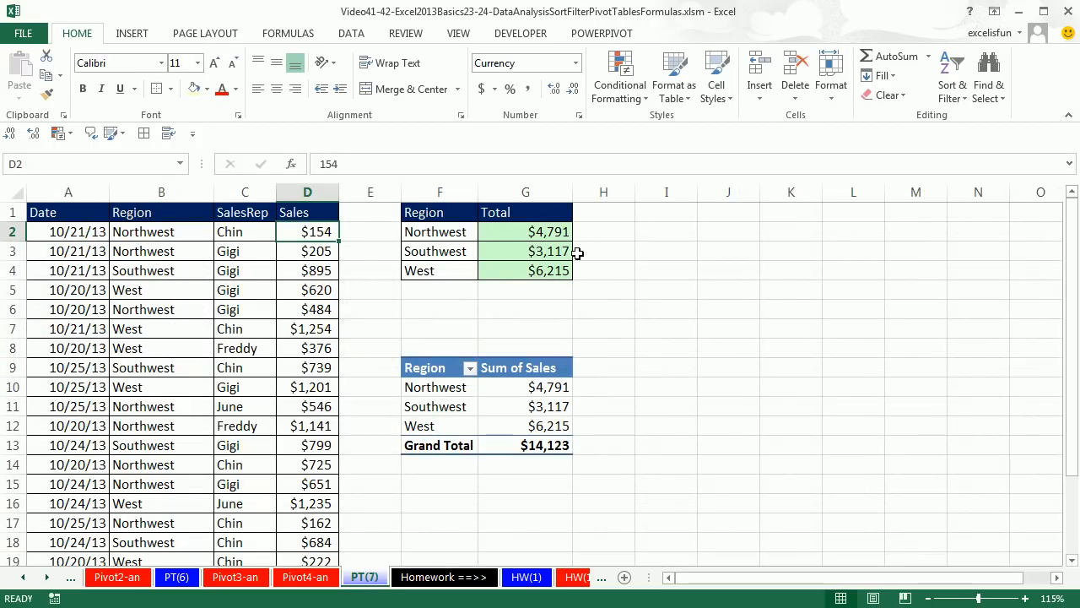
pyautogui.click(538, 233)
pyautogui.press('F2')
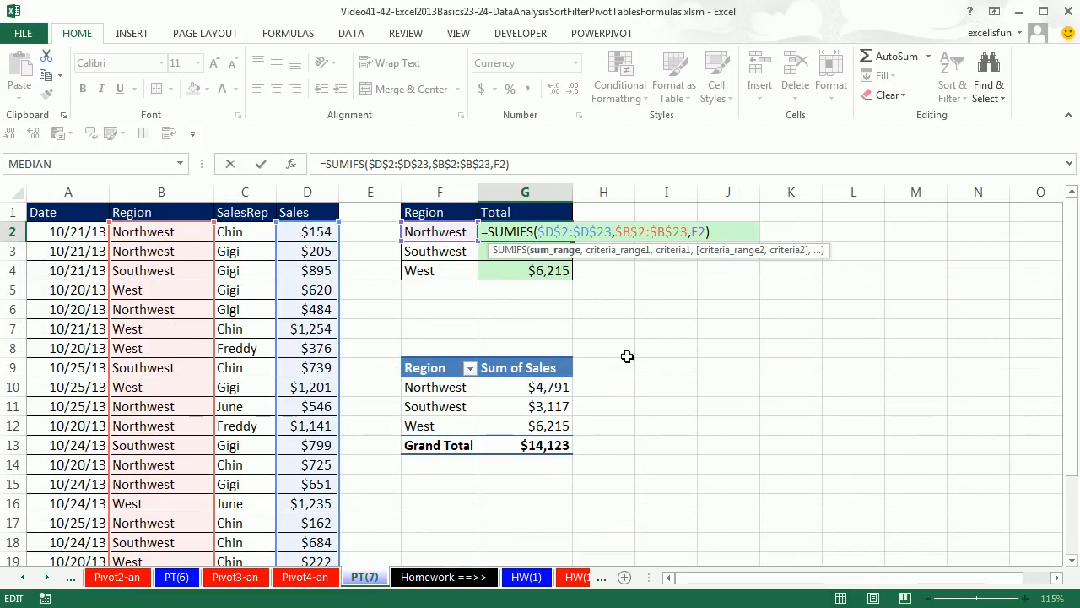
pyautogui.press('Escape')
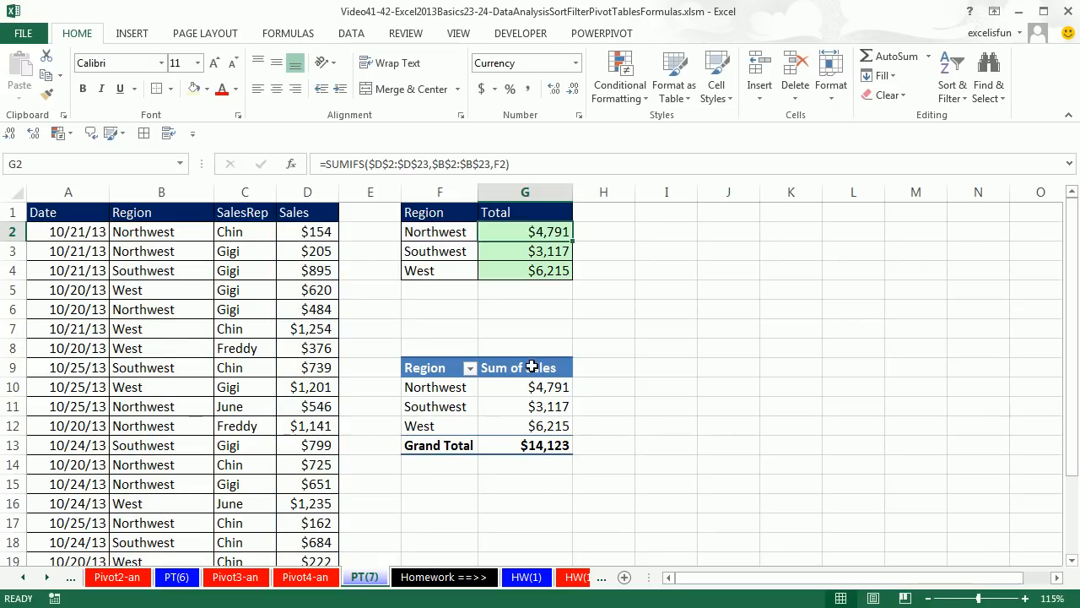
# Change the first Northwest sale in D2 to 5000 and check the formula behind the Northwest total in G2
pyautogui.moveTo(542, 388)
pyautogui.click(310, 231)
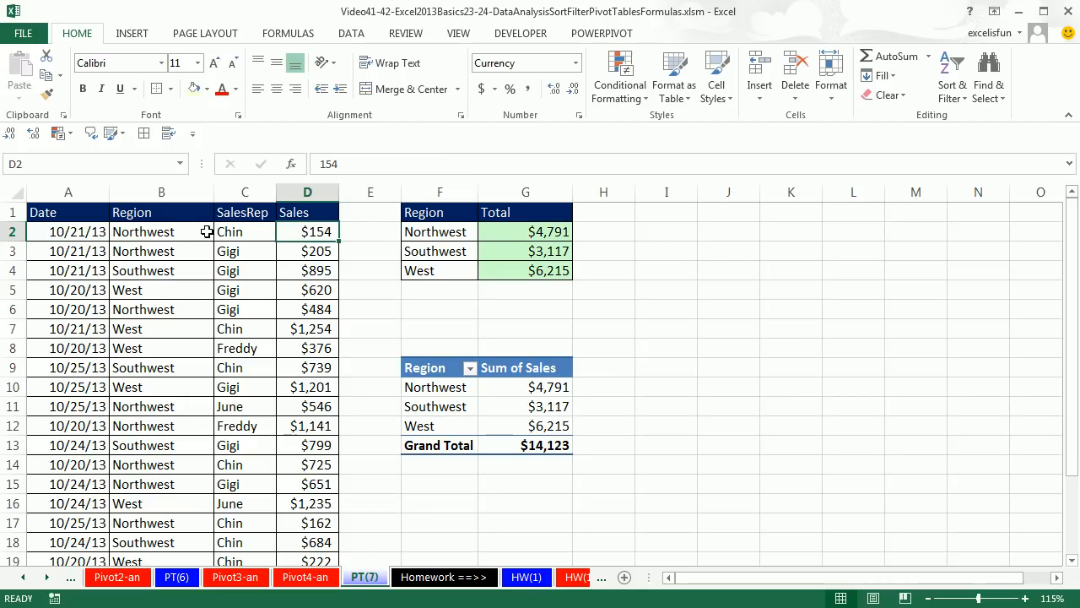
pyautogui.write('5000')
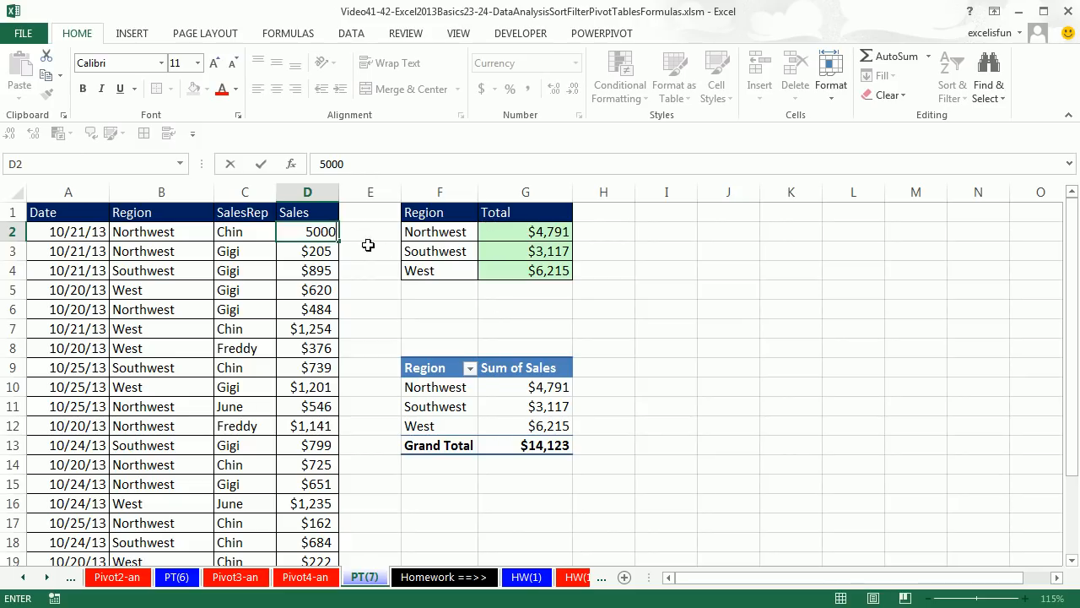
pyautogui.press('Return')
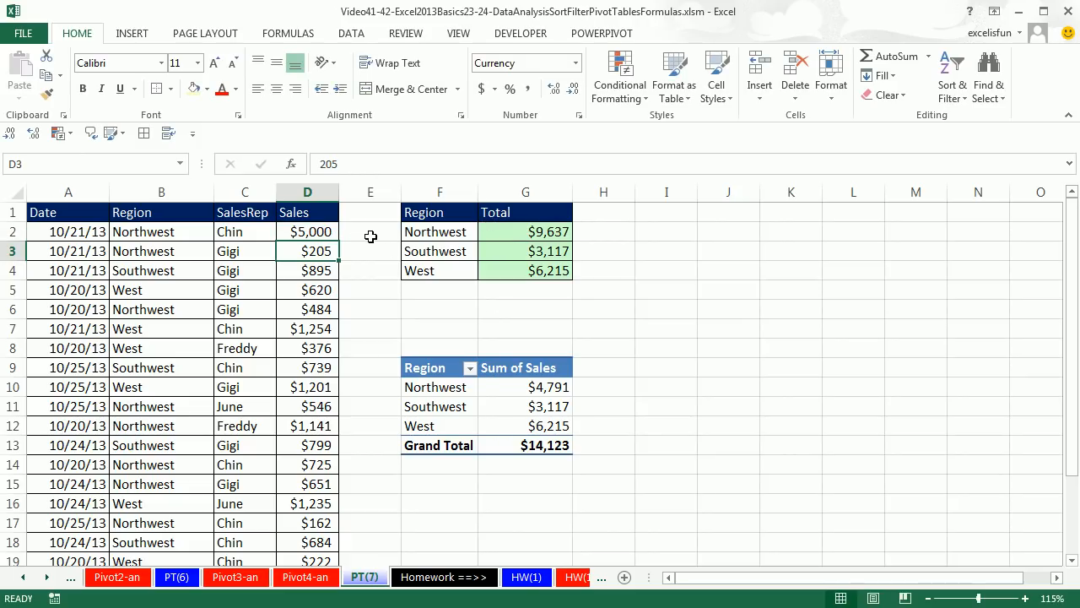
pyautogui.doubleClick(510, 232)
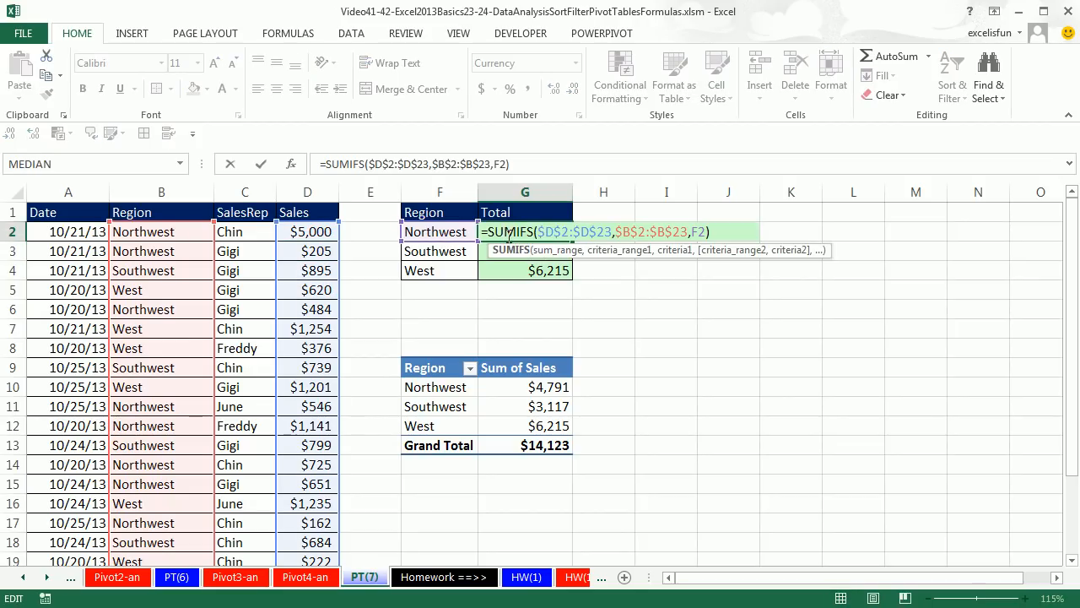
pyautogui.press('Escape')
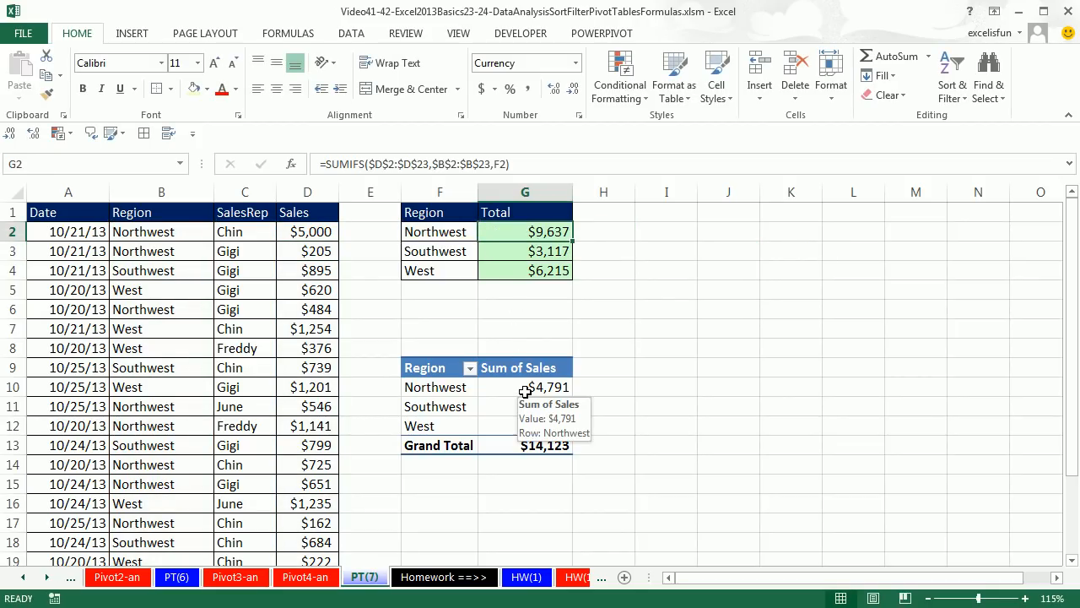
# Refresh the Region PivotTable so that its Sum of Sales picks up the edited source data
pyautogui.click(525, 391)
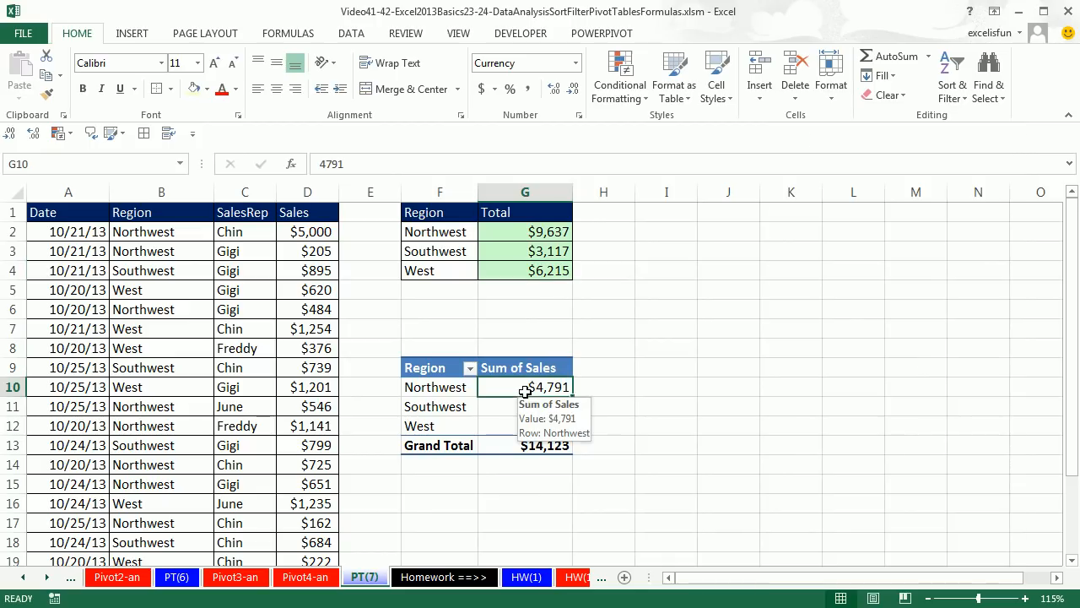
pyautogui.moveTo(518, 412)
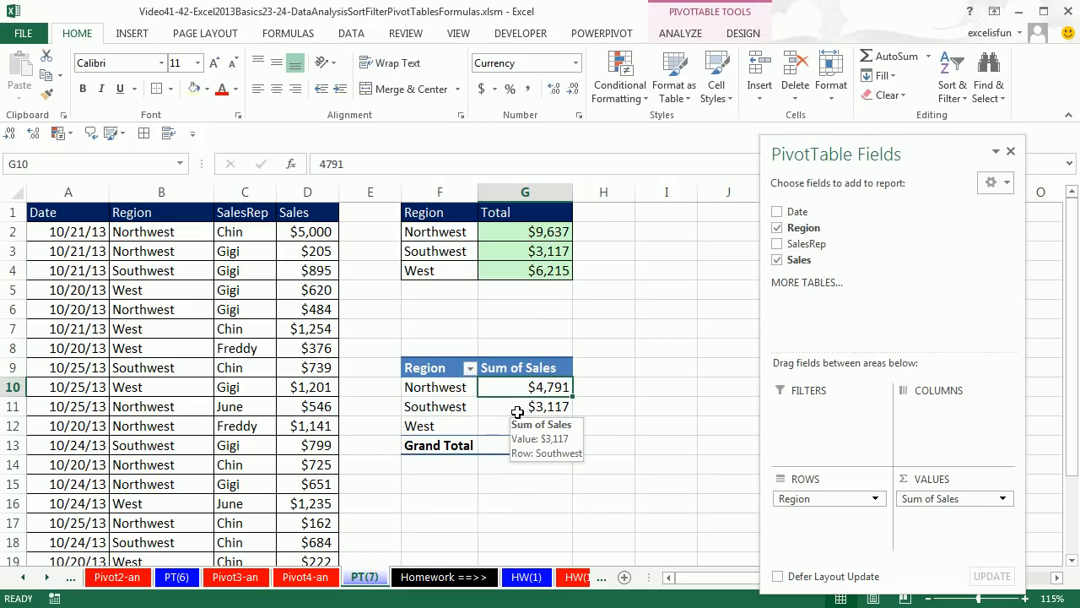
pyautogui.click(697, 34)
pyautogui.click(506, 91)
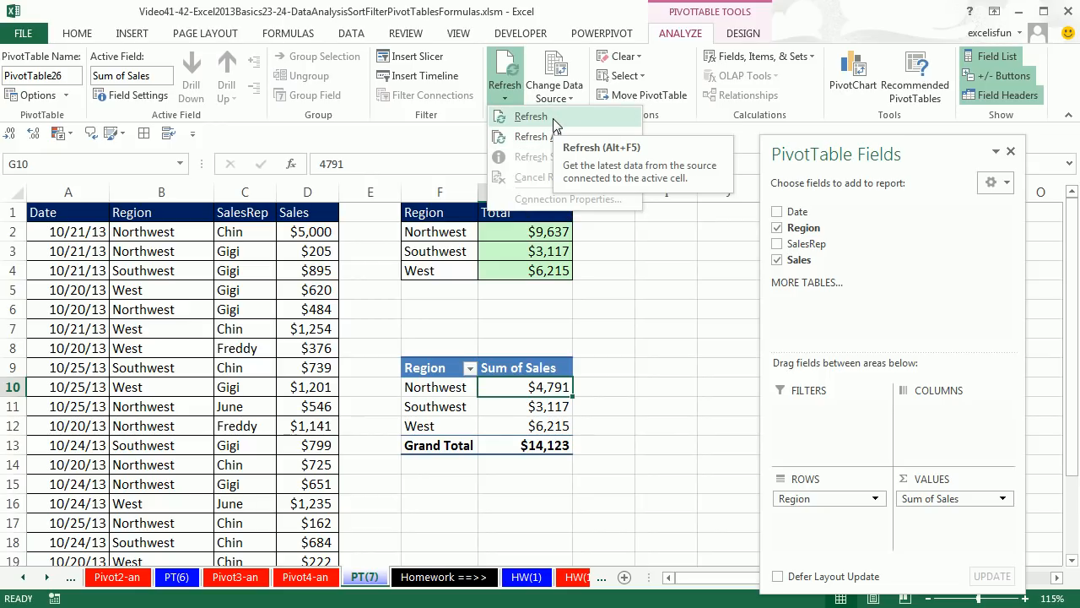
pyautogui.click(532, 116)
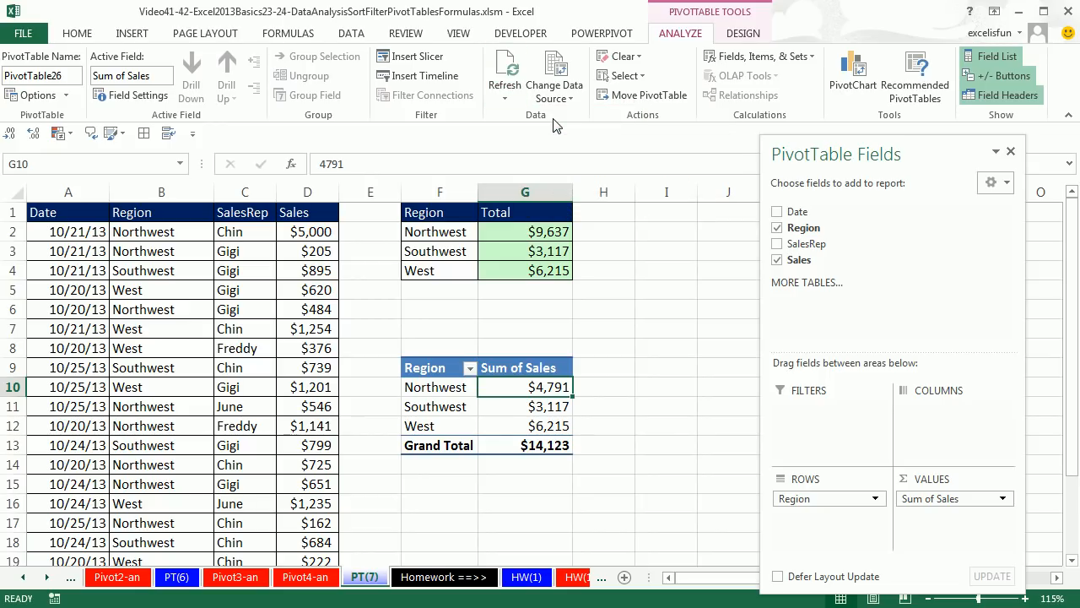
pyautogui.rightClick(546, 385)
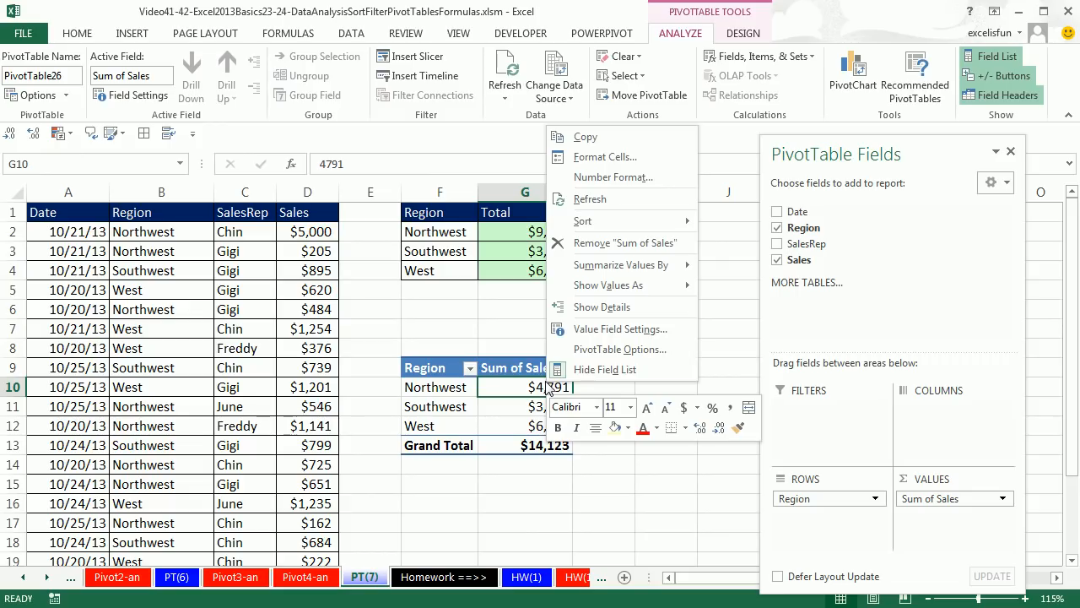
pyautogui.click(603, 197)
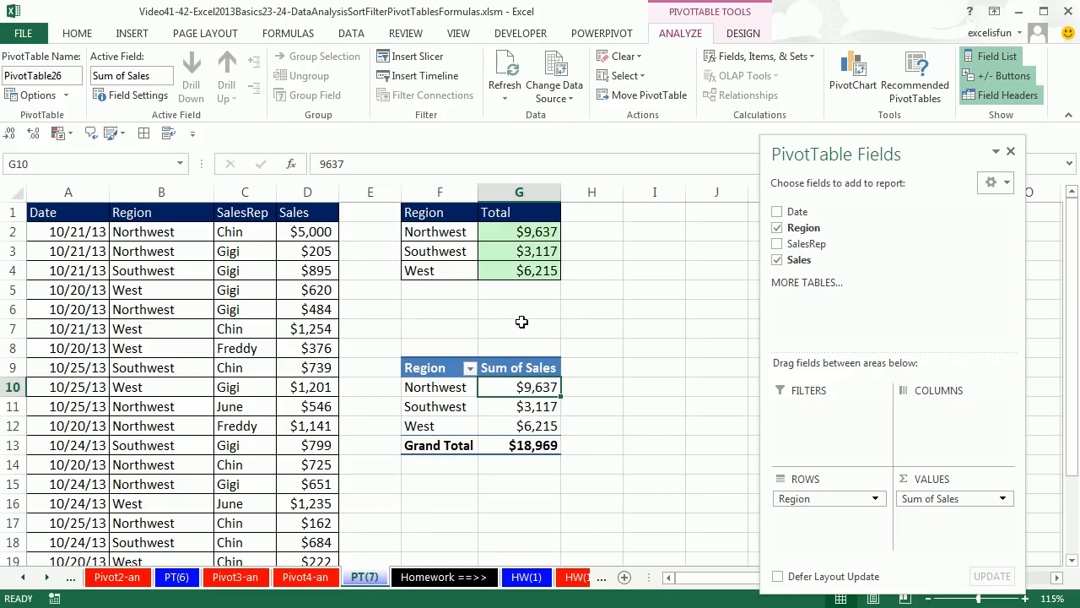
# Review the ranges and criterion in G2's SUMIFS formula once more, keeping the formula as it is
pyautogui.doubleClick(545, 232)
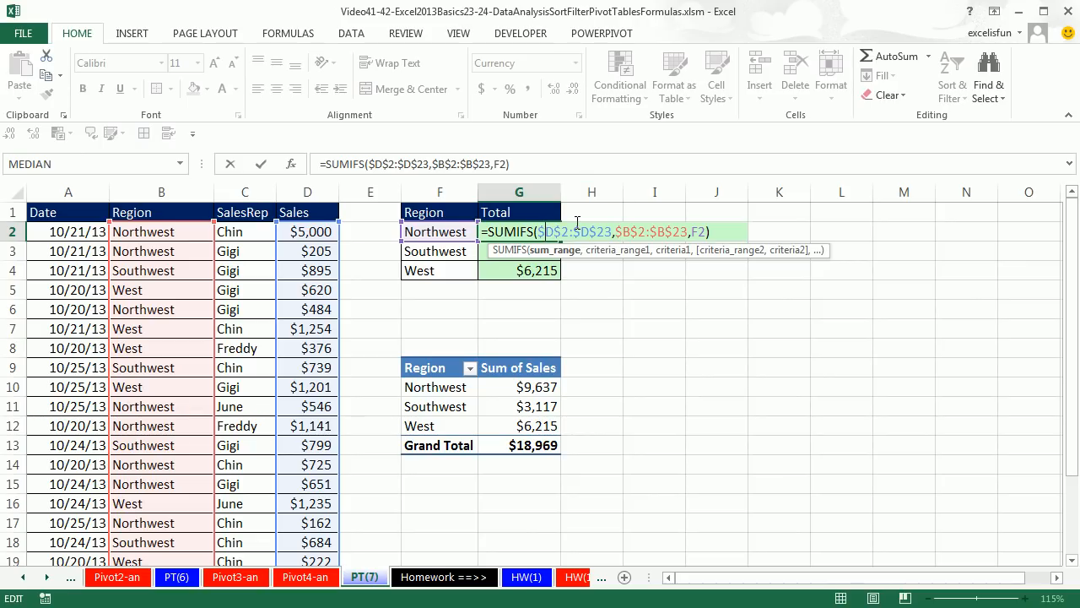
pyautogui.press('Return')
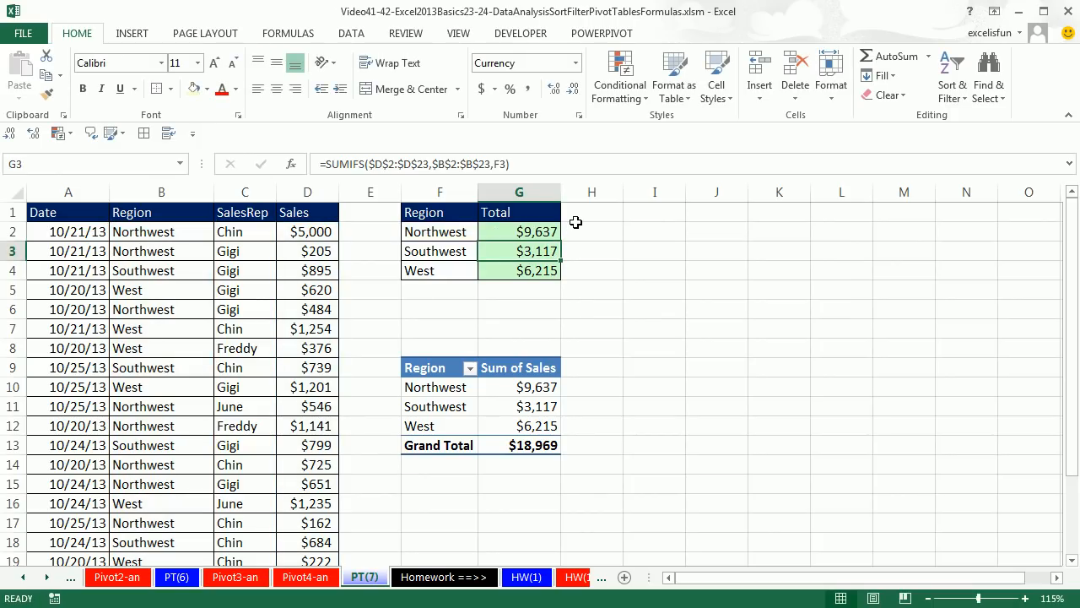